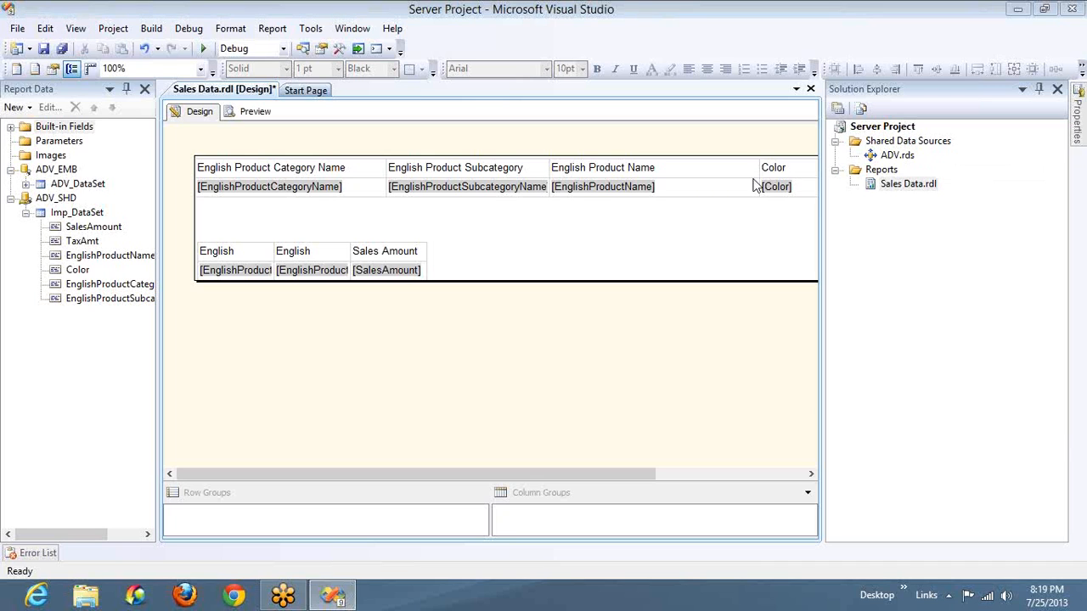
pyautogui.click(317, 169)
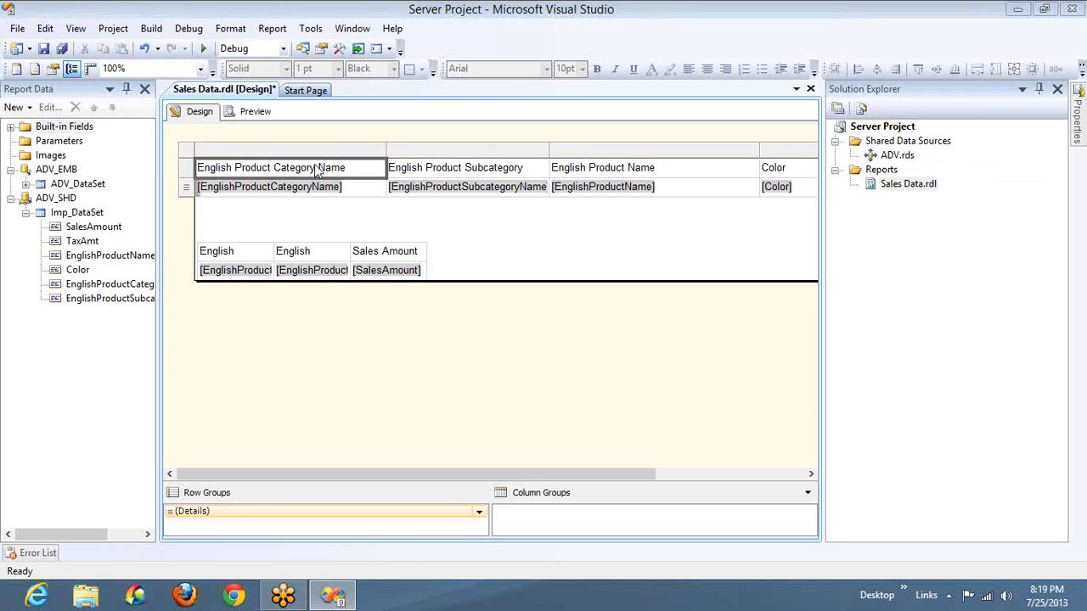
pyautogui.click(281, 257)
pyautogui.click(190, 232)
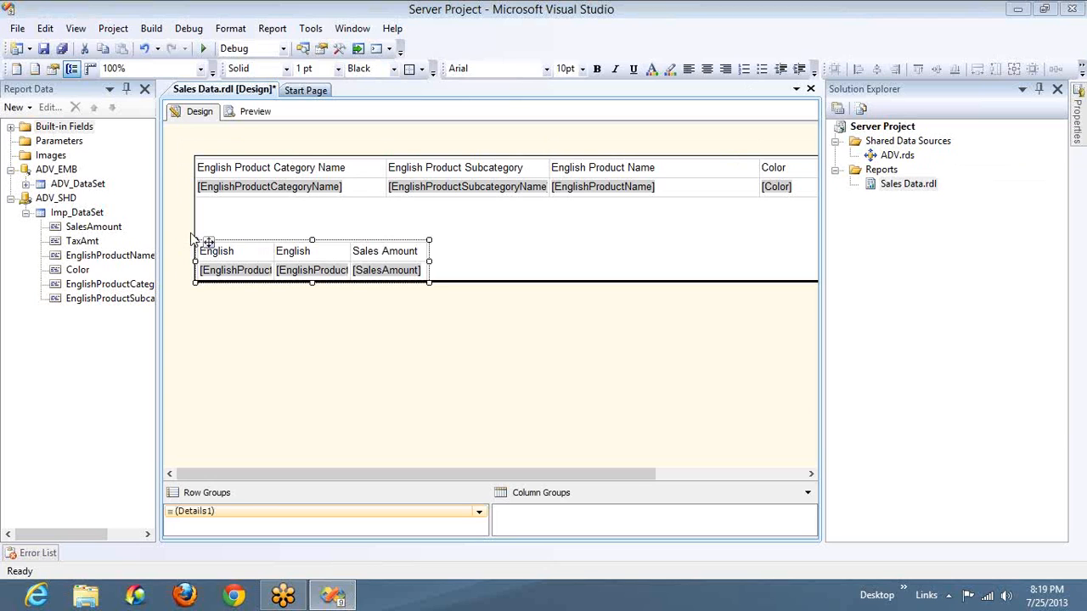
pyautogui.click(323, 258)
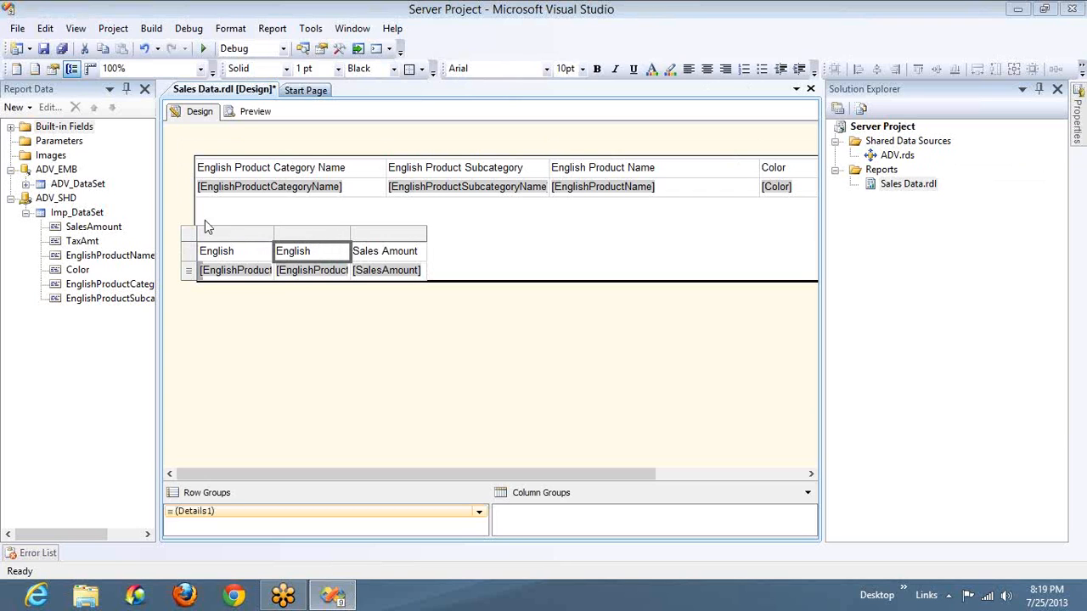
pyautogui.click(251, 254)
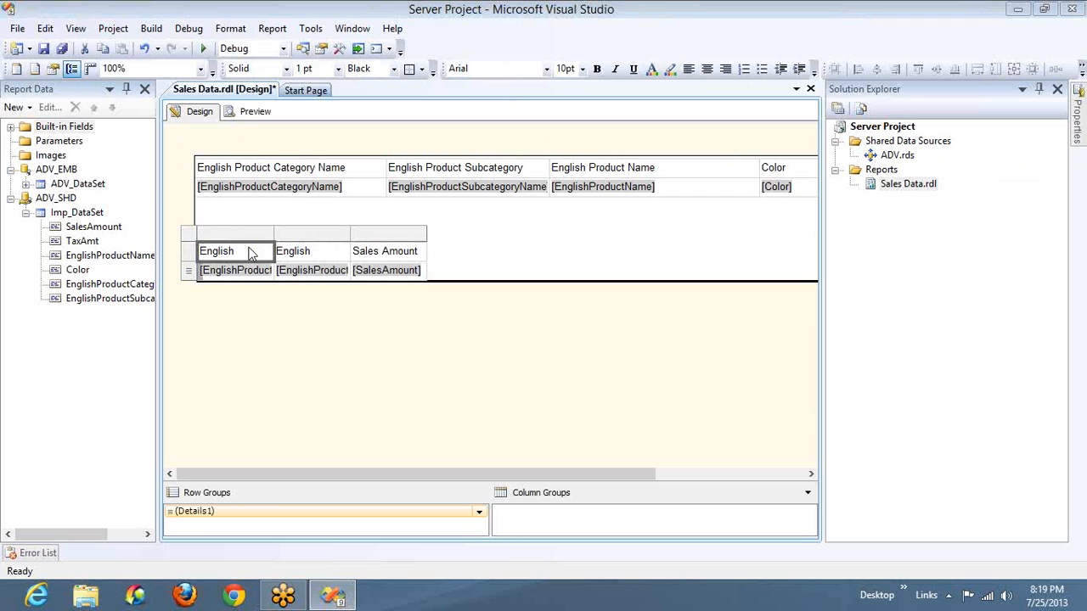
pyautogui.rightClick(304, 237)
pyautogui.moveTo(376, 250)
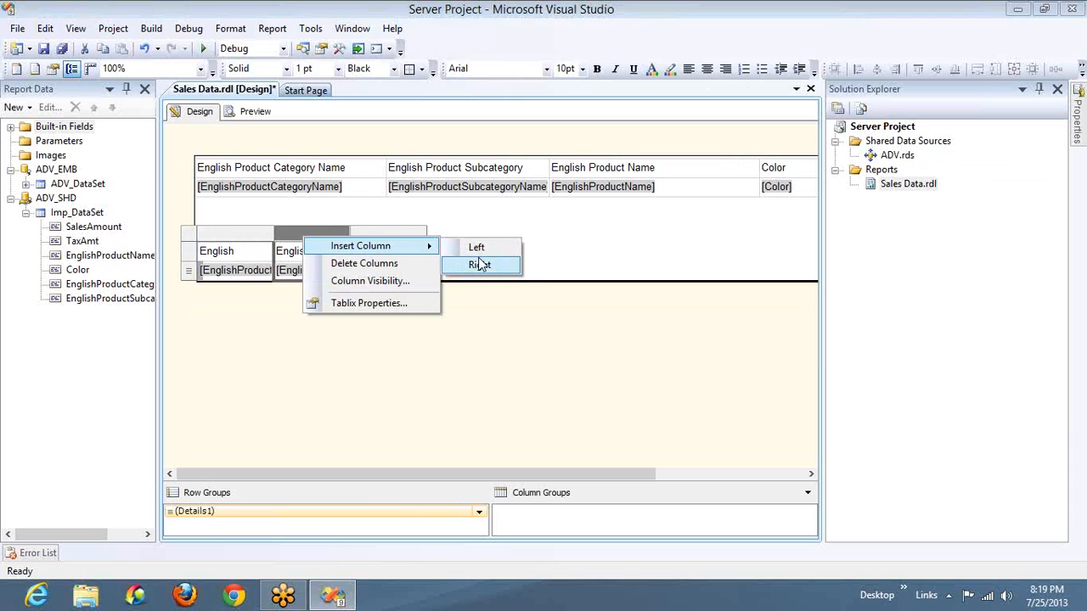
# Insert an empty table in the blank area below the main table and shift it leftward, beside the smaller table
pyautogui.rightClick(662, 224)
pyautogui.moveTo(700, 253)
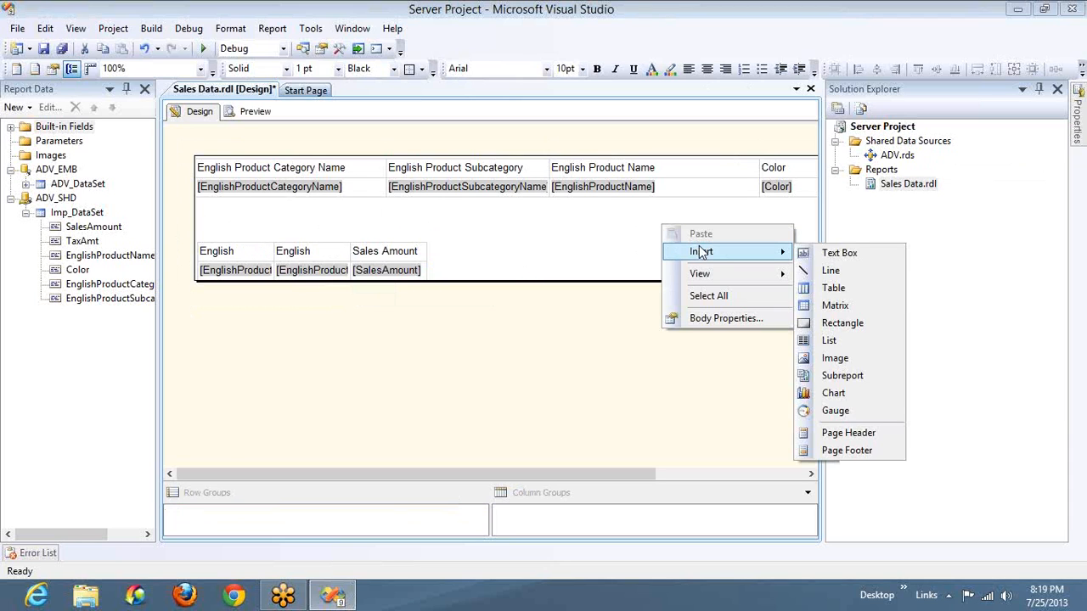
pyautogui.click(826, 294)
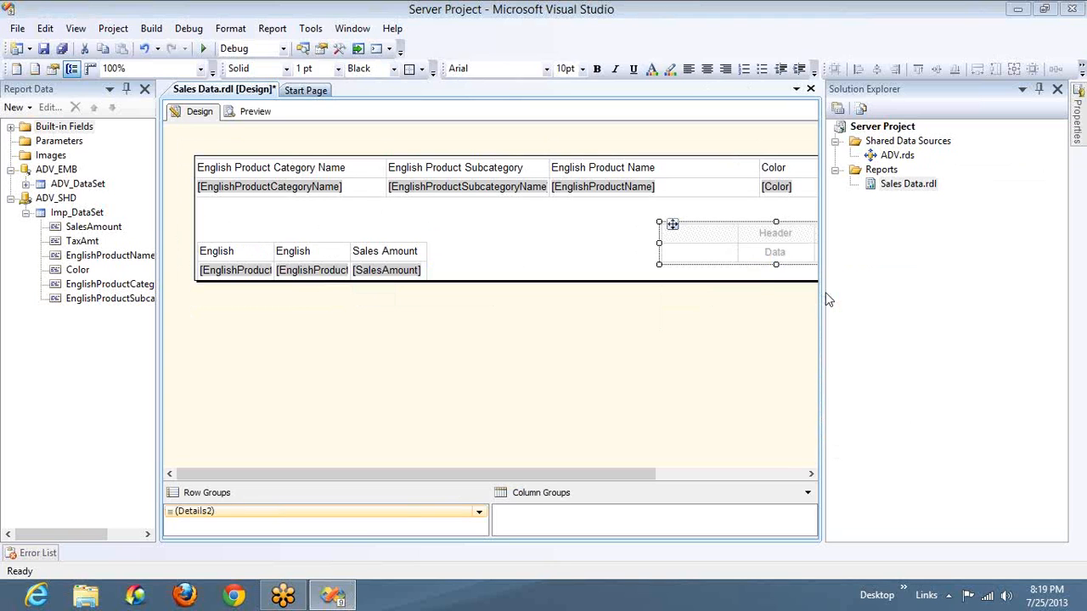
pyautogui.click(651, 217)
pyautogui.press('Left')
pyautogui.press('Left')
pyautogui.press('Left')
pyautogui.press('Left')
pyautogui.press('Left')
pyautogui.press('Left')
pyautogui.press('Left')
pyautogui.press('Left')
pyautogui.press('Left')
pyautogui.press('Left')
pyautogui.press('Left')
pyautogui.press('Left')
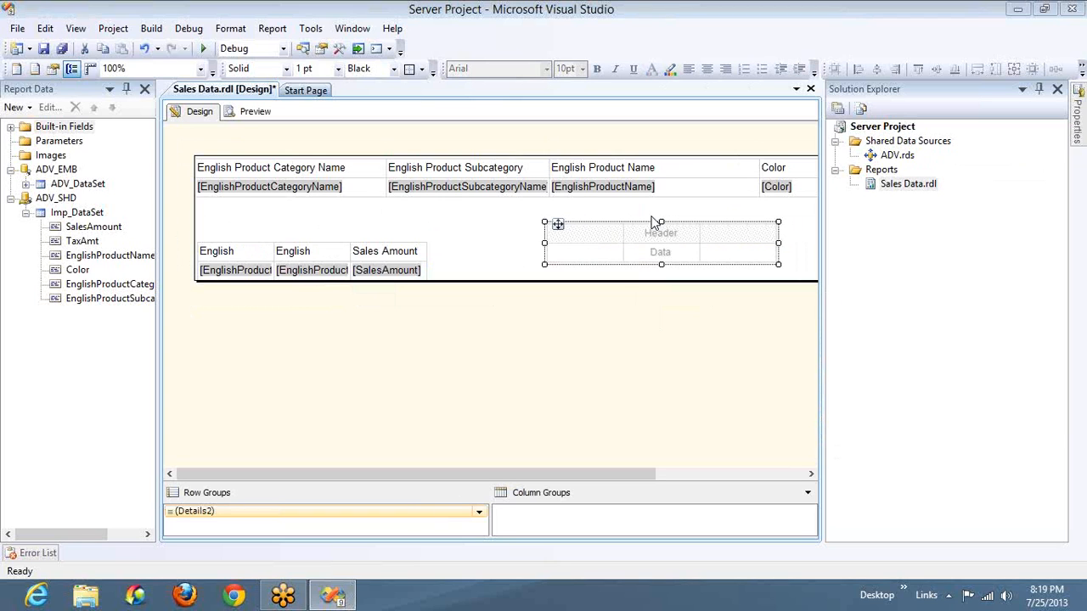
# Delete the Sales Amount column from the small lower table and remove the rest of that table from the report
pyautogui.click(416, 258)
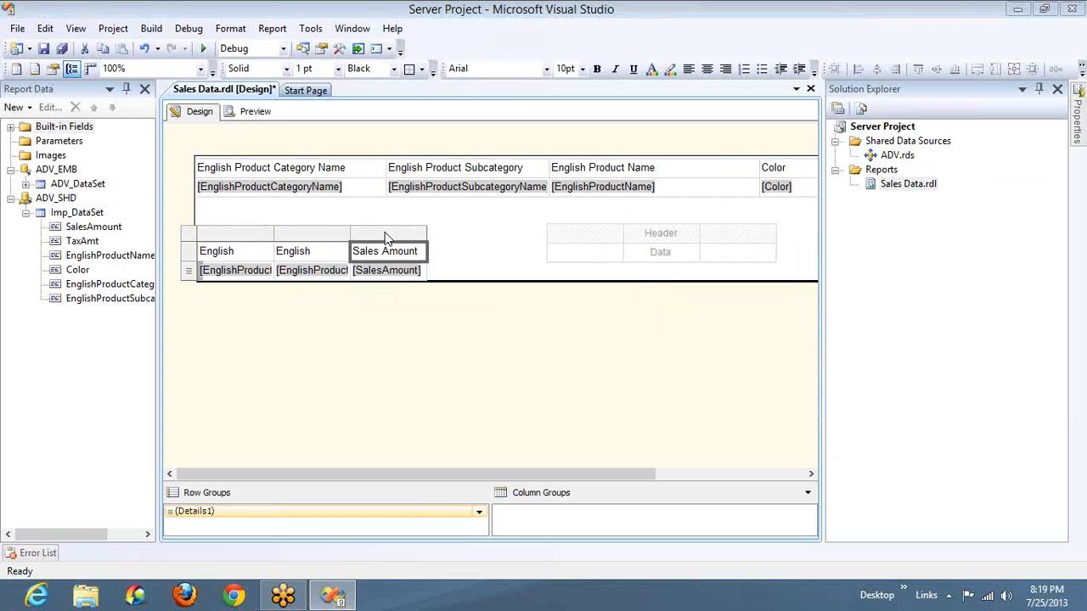
pyautogui.rightClick(385, 238)
pyautogui.moveTo(439, 243)
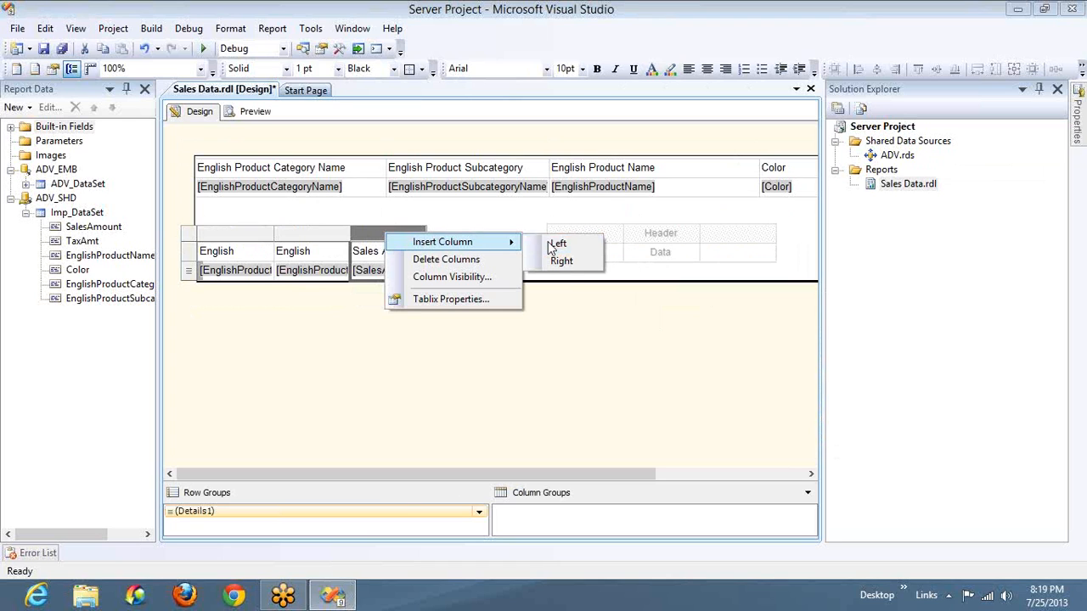
pyautogui.click(445, 262)
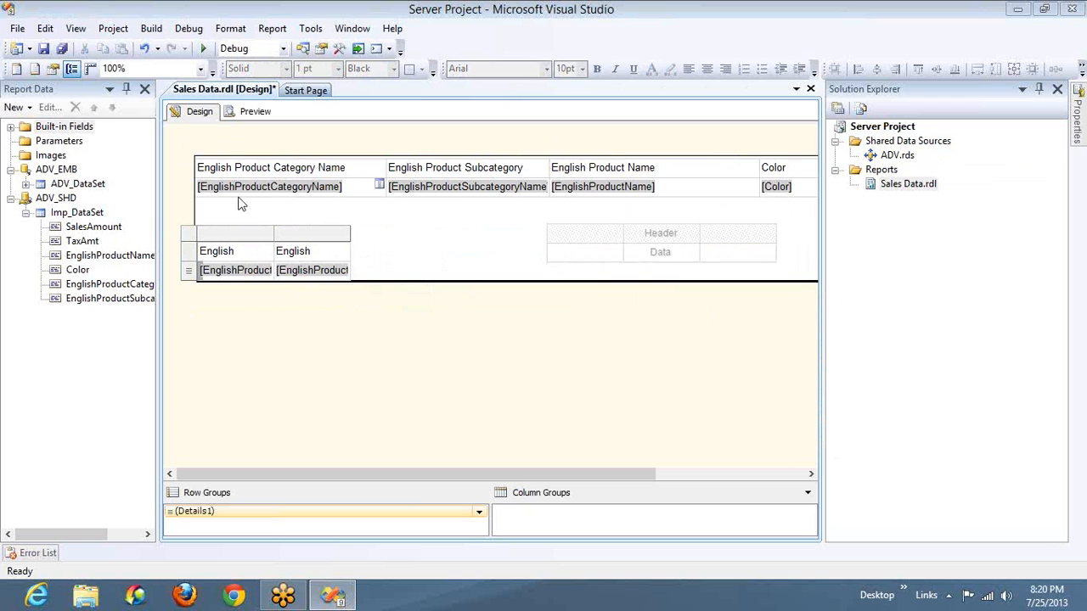
pyautogui.click(196, 235)
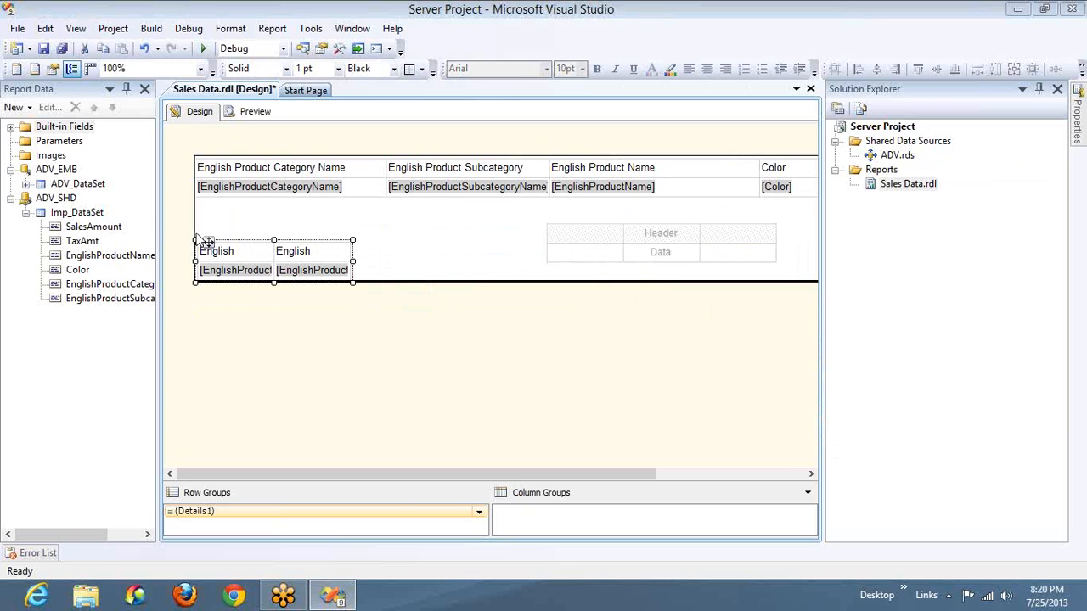
pyautogui.press('Delete')
# Delete the empty table from the report body
pyautogui.click(552, 235)
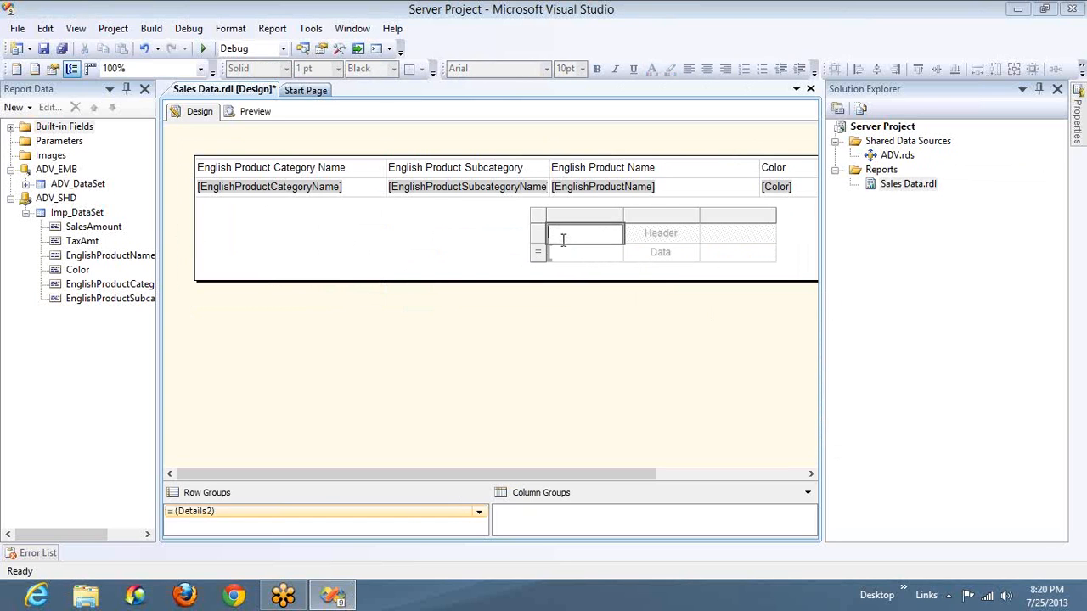
pyautogui.click(556, 234)
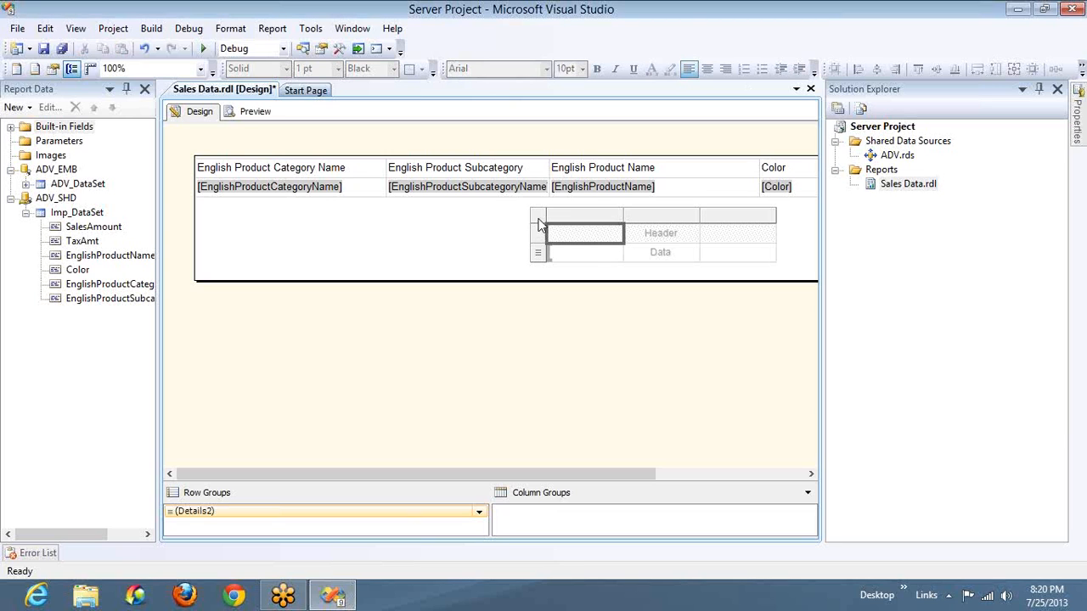
pyautogui.click(539, 223)
pyautogui.press('Delete')
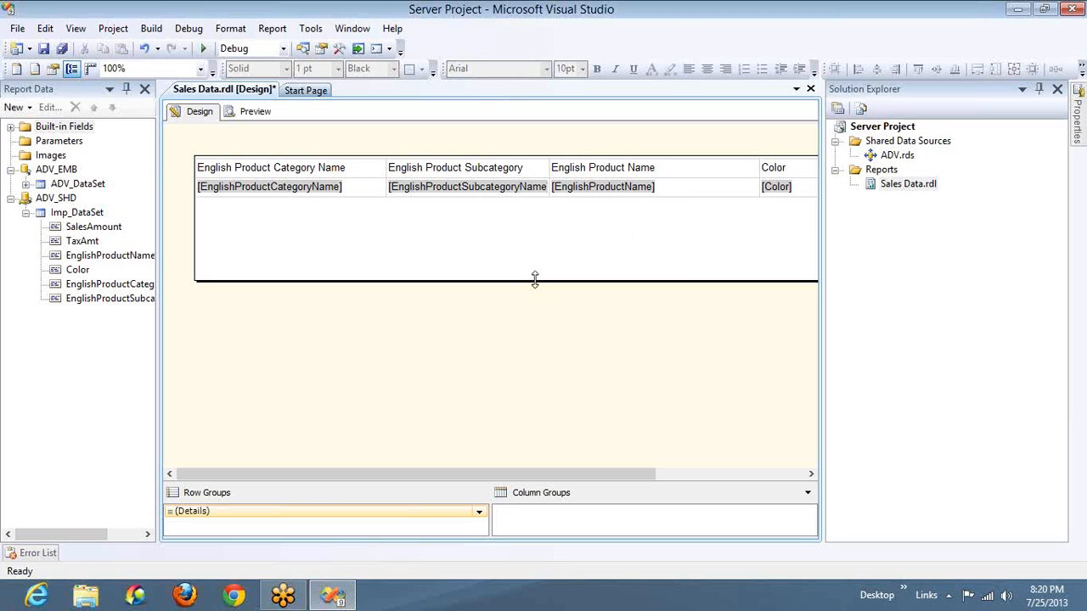
# Insert a matrix in the blank area below the main table and select the whole main table
pyautogui.rightClick(472, 235)
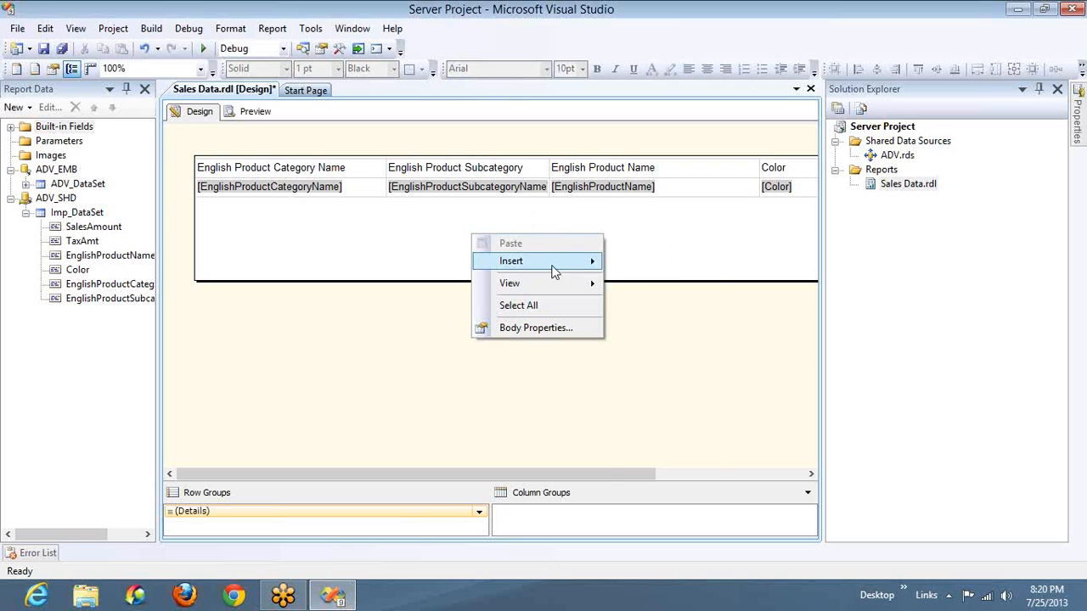
pyautogui.moveTo(583, 269)
pyautogui.click(642, 314)
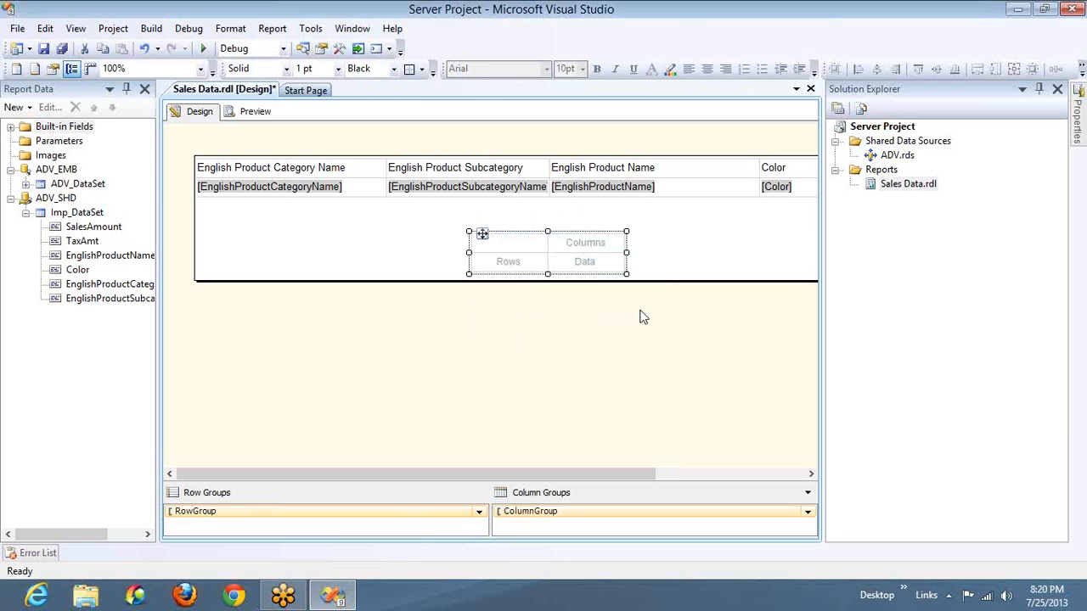
pyautogui.click(291, 169)
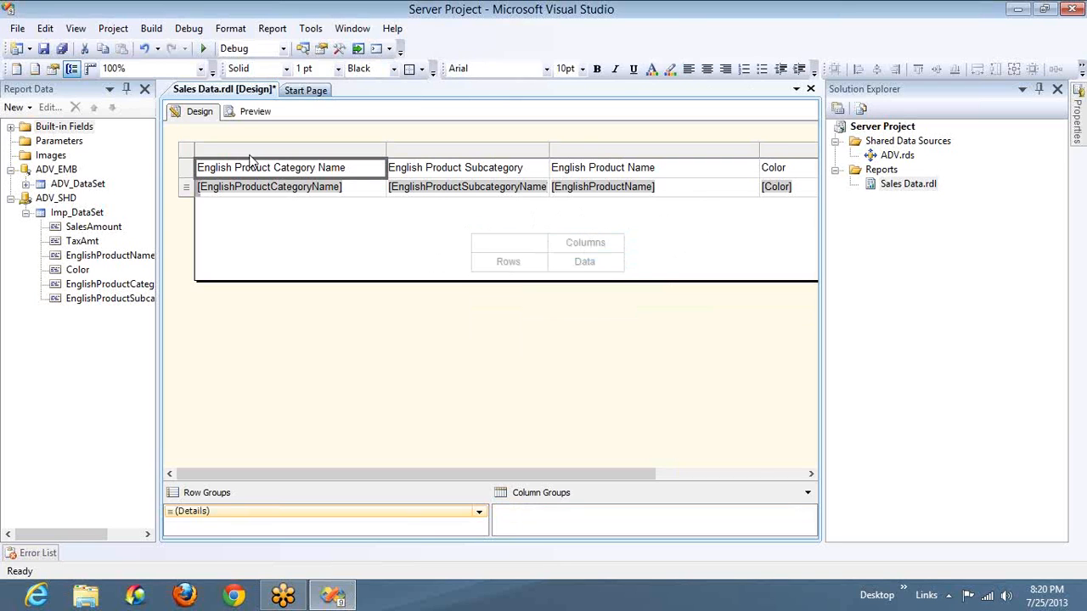
pyautogui.click(194, 153)
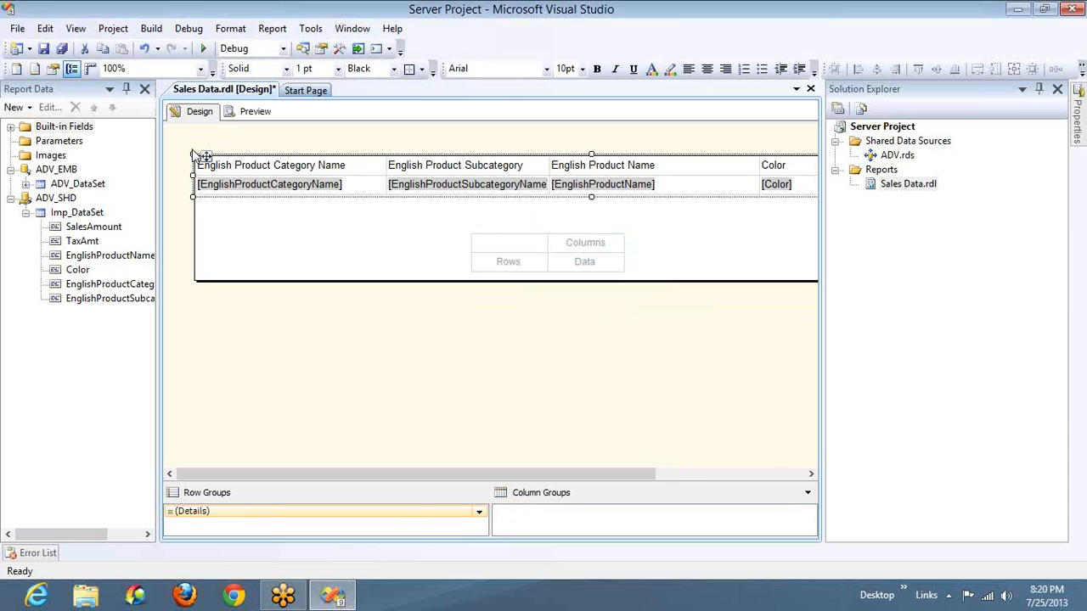
# Move the matrix to the left edge of the report body and slightly down, below the main table
pyautogui.click(514, 253)
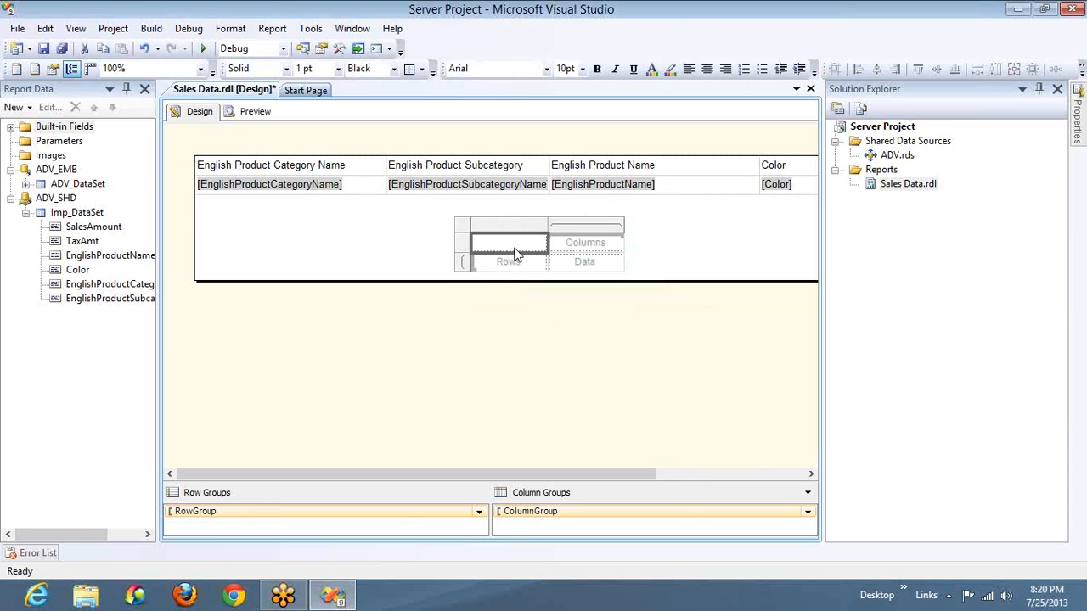
pyautogui.click(466, 227)
pyautogui.press('Left')
pyautogui.press('Left')
pyautogui.press('Left')
pyautogui.press('Left')
pyautogui.press('Left')
pyautogui.press('Left')
pyautogui.press('Left')
pyautogui.press('Left')
pyautogui.press('Left')
pyautogui.press('Left')
pyautogui.press('Left')
pyautogui.press('Left')
pyautogui.press('Left')
pyautogui.press('Left')
pyautogui.press('Left')
pyautogui.press('Left')
pyautogui.press('Left')
pyautogui.press('Left')
pyautogui.press('Left')
pyautogui.press('Left')
pyautogui.press('Down')
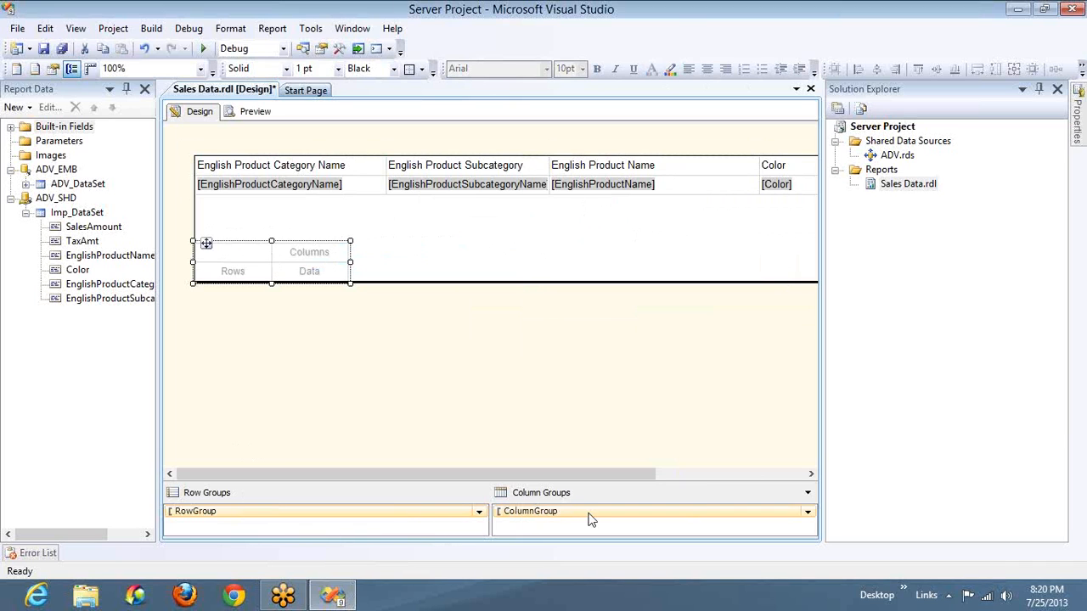
# Review the main table's Details group properties without changing them, and check the matrix's row and column groups
pyautogui.click(369, 175)
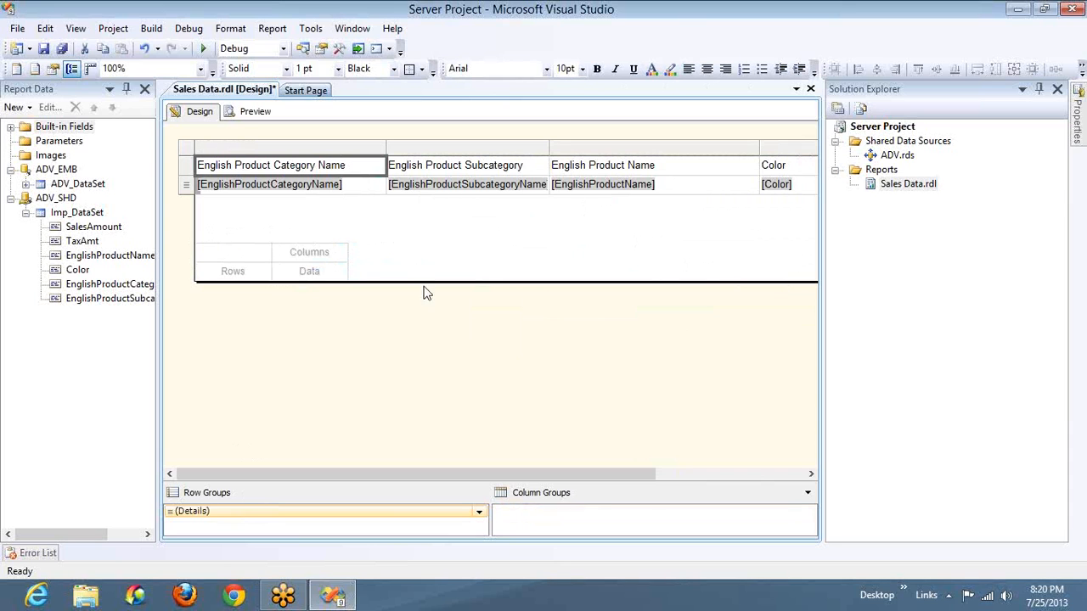
pyautogui.doubleClick(247, 513)
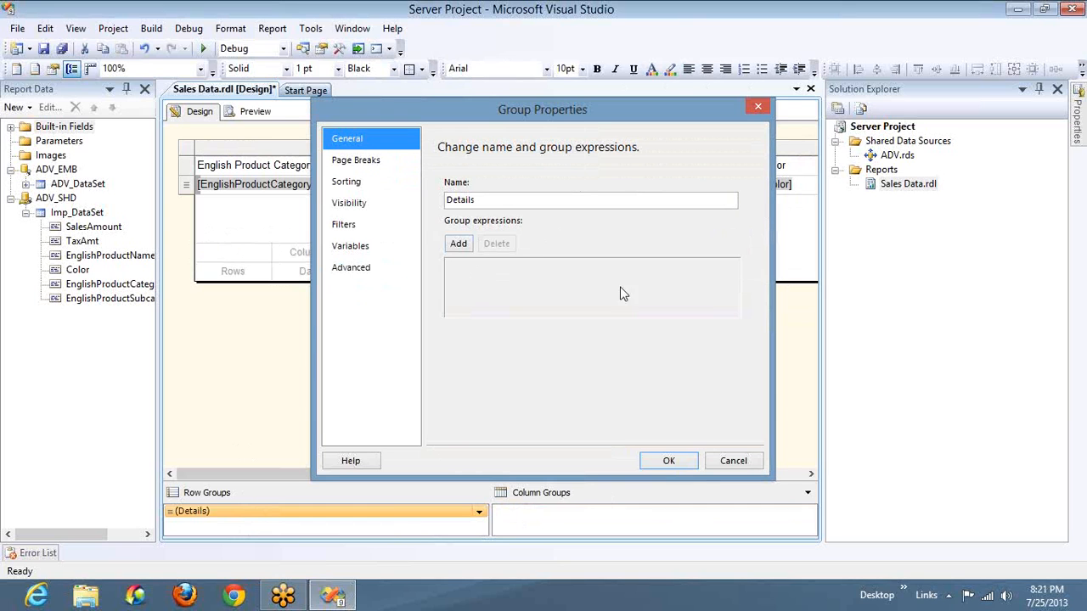
pyautogui.click(733, 461)
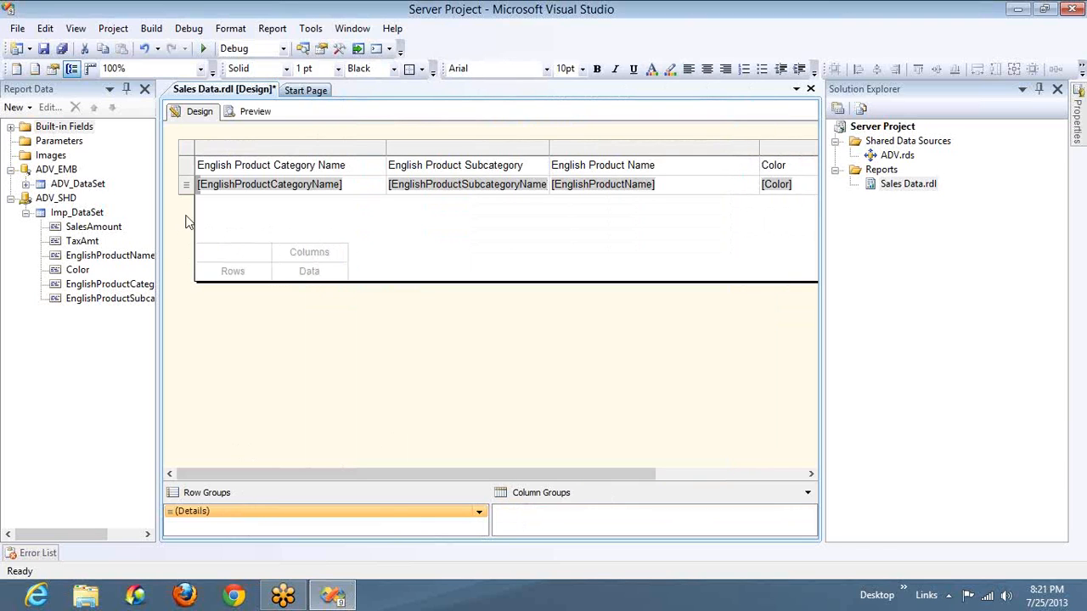
pyautogui.click(241, 270)
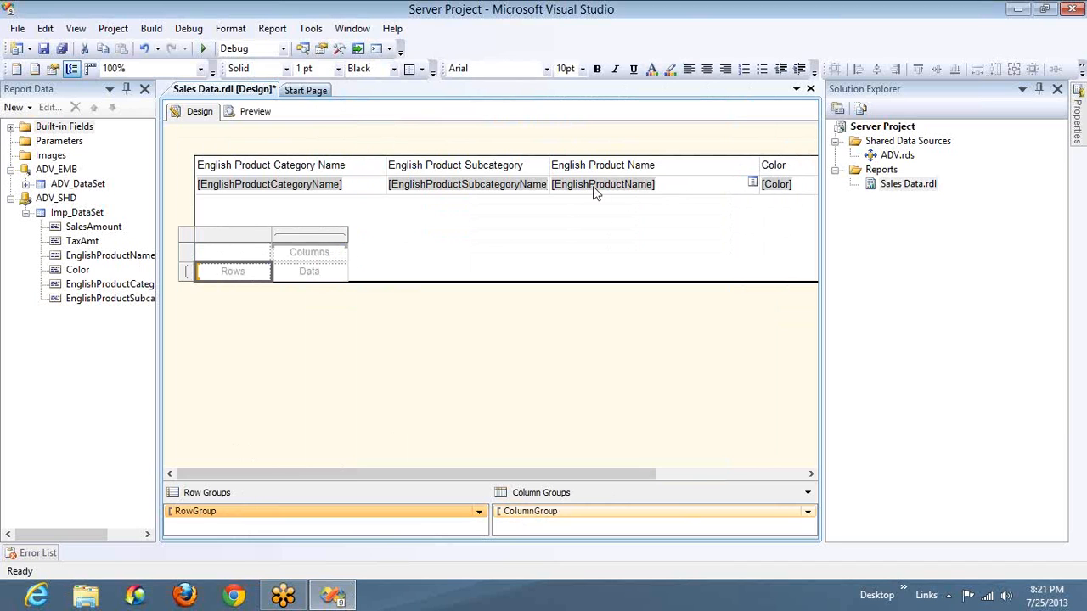
# Rename the English Product Category Name column header to "Product Categories"
pyautogui.click(304, 169)
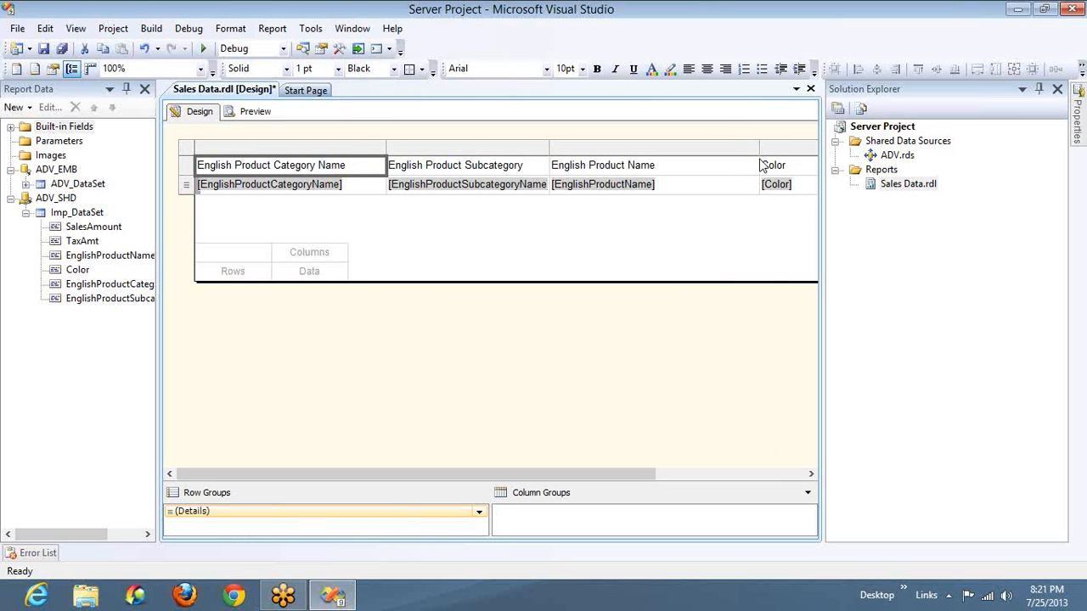
pyautogui.click(362, 167)
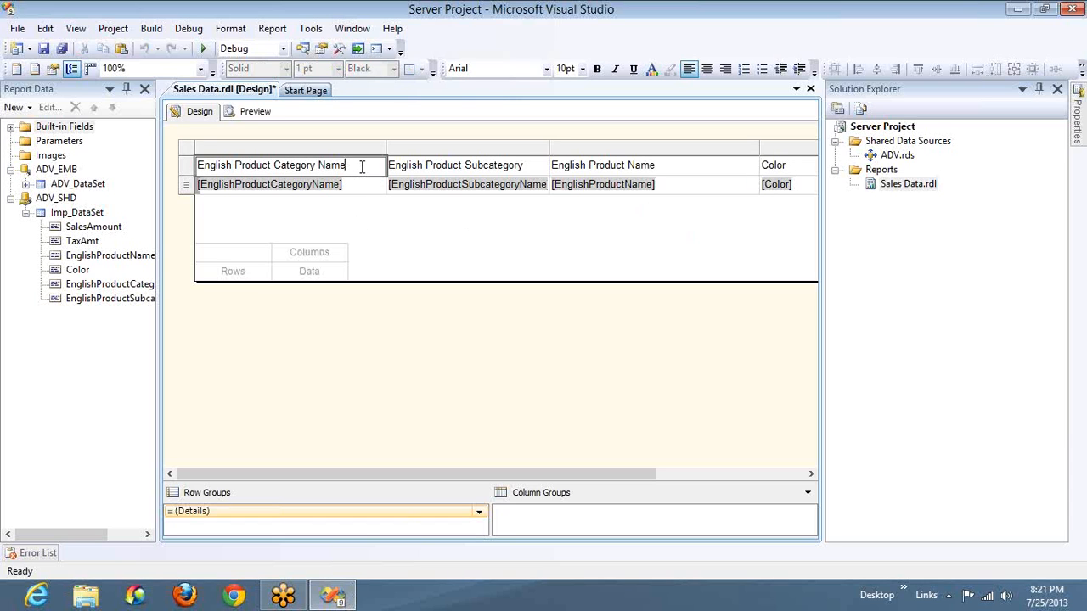
pyautogui.doubleClick(362, 167)
pyautogui.hotkey('shift', 'Left')
pyautogui.press('BackSpace')
pyautogui.press('BackSpace')
pyautogui.write('ies')
pyautogui.hotkey('ctrl', 'Left')
pyautogui.hotkey('ctrl', 'Left')
pyautogui.hotkey('ctrl', 'shift', 'Left')
pyautogui.press('BackSpace')
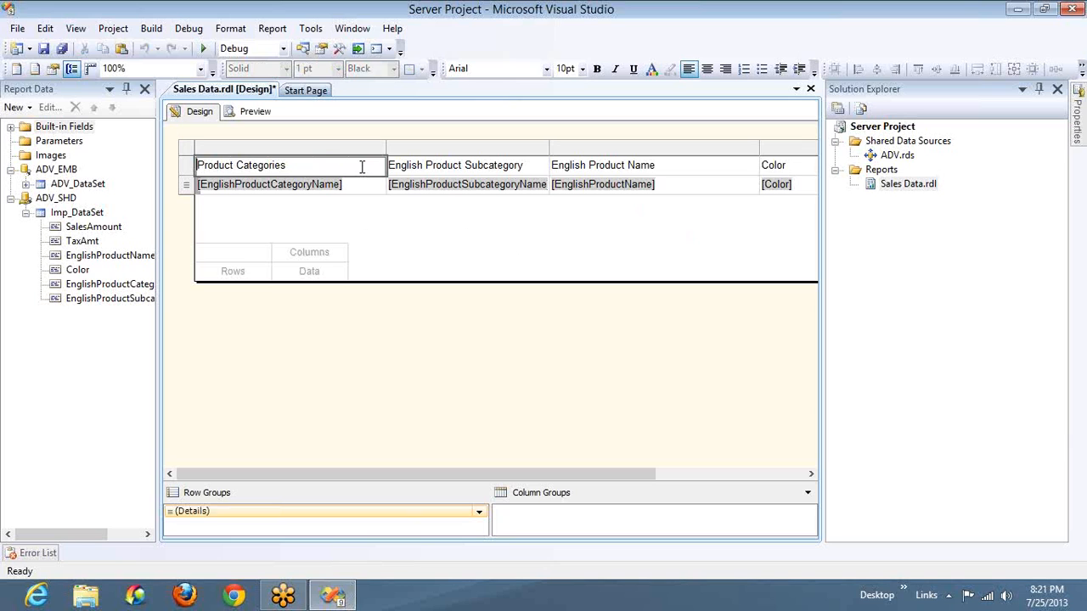
# Rename the English Product Subcategory Name column header to "Subcategories"
pyautogui.click(416, 173)
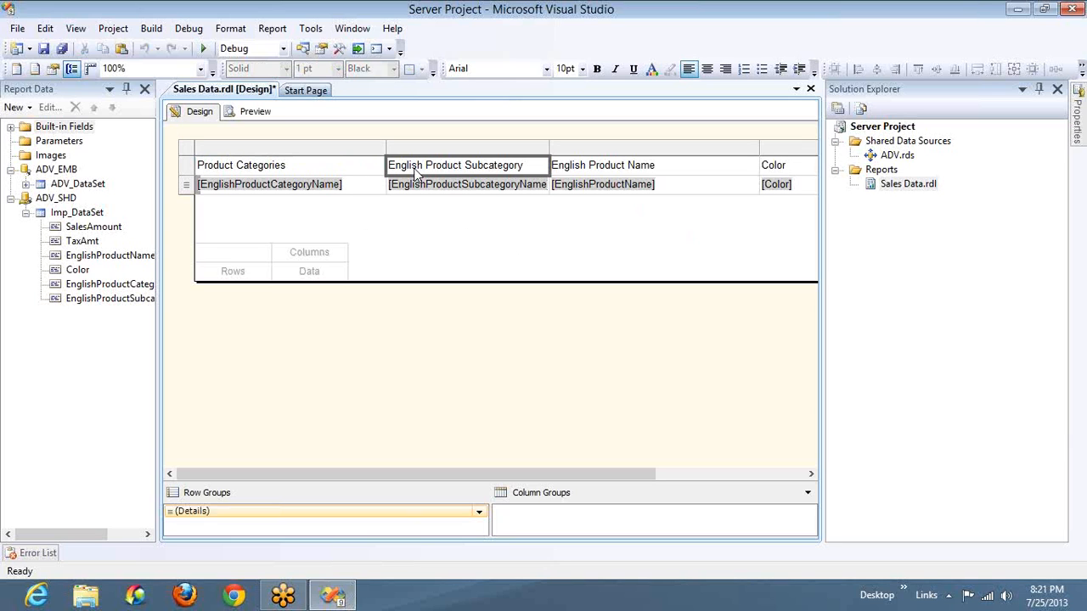
pyautogui.click(470, 169)
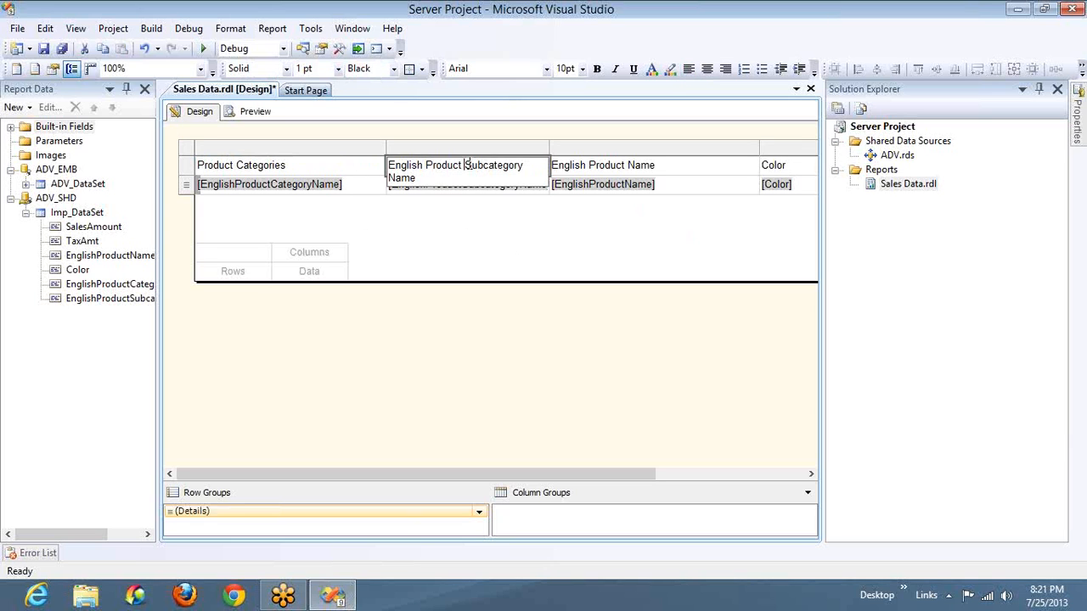
pyautogui.hotkey('shift', 'Home')
pyautogui.press('BackSpace')
pyautogui.press('End')
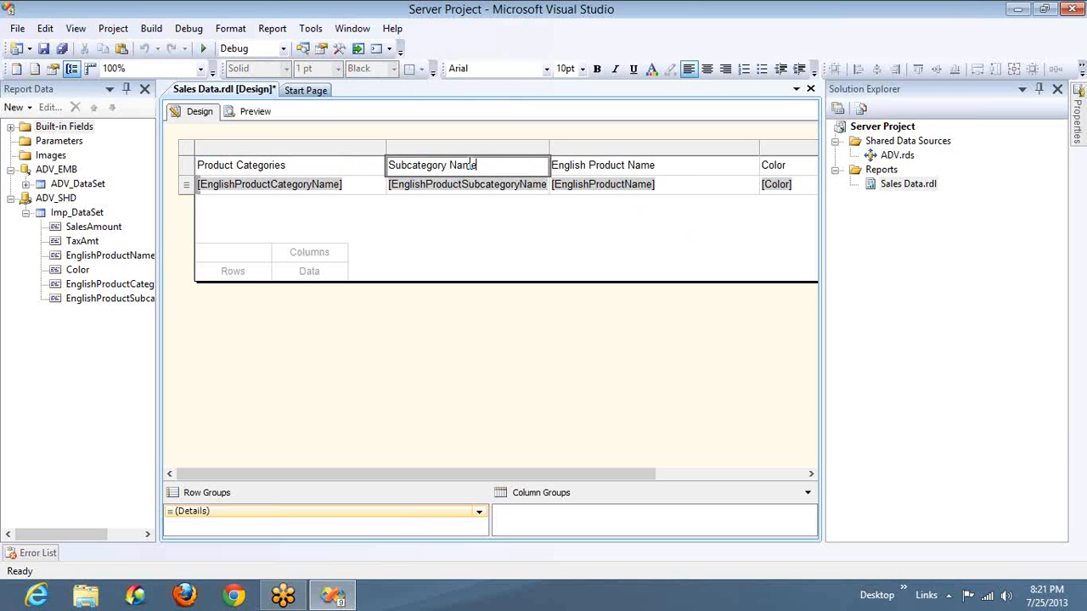
pyautogui.hotkey('ctrl', 'shift', 'Left')
pyautogui.press('BackSpace')
pyautogui.press('BackSpace')
pyautogui.press('BackSpace')
pyautogui.write('ies')
# Rename the English Product Name column header to "Products"
pyautogui.click(581, 170)
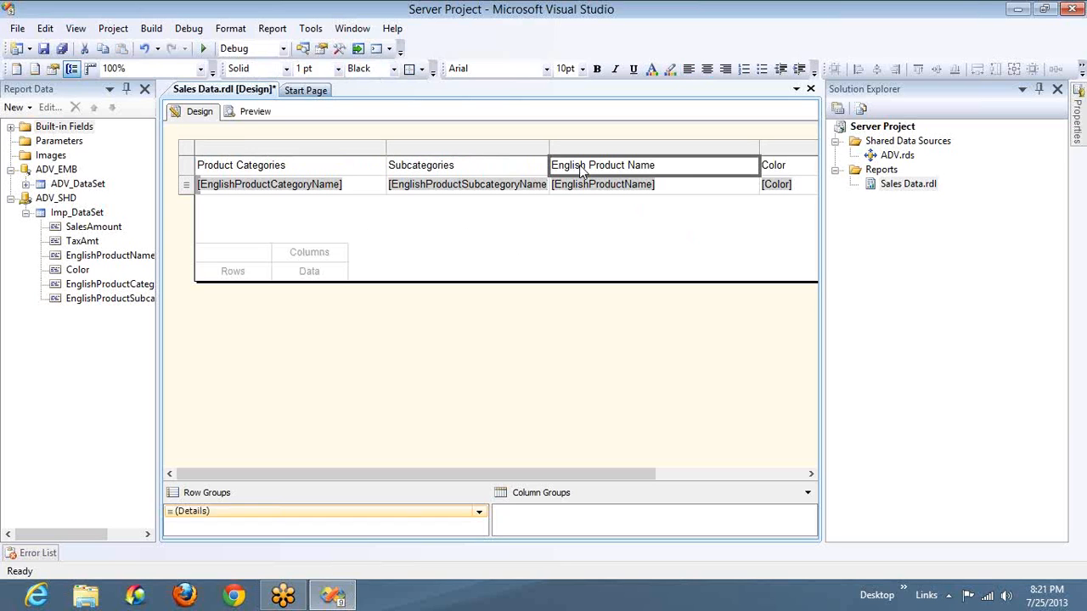
pyautogui.click(675, 168)
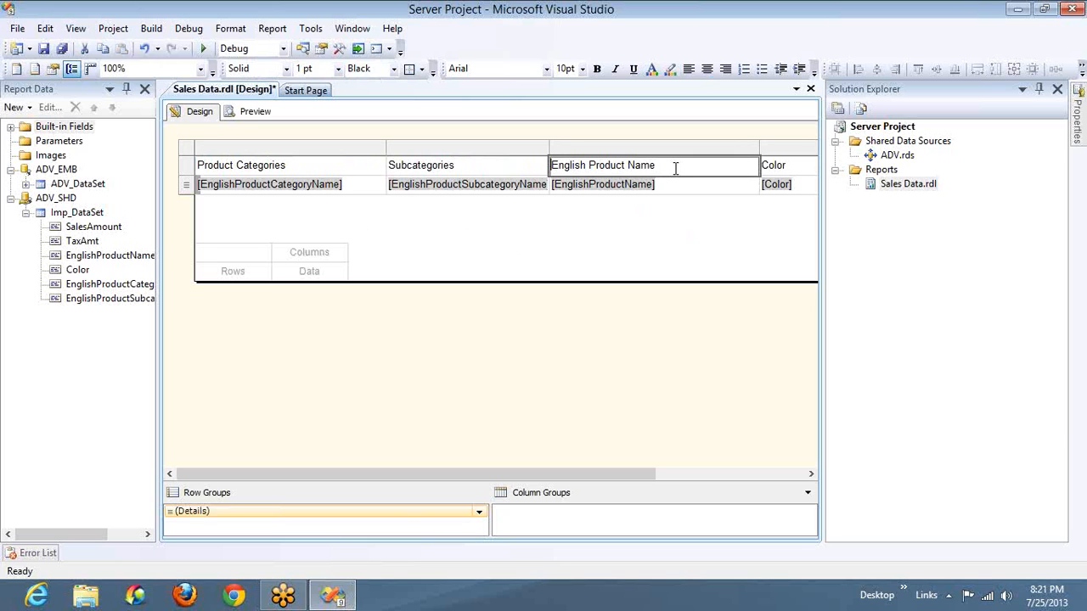
pyautogui.hotkey('ctrl', 'a')
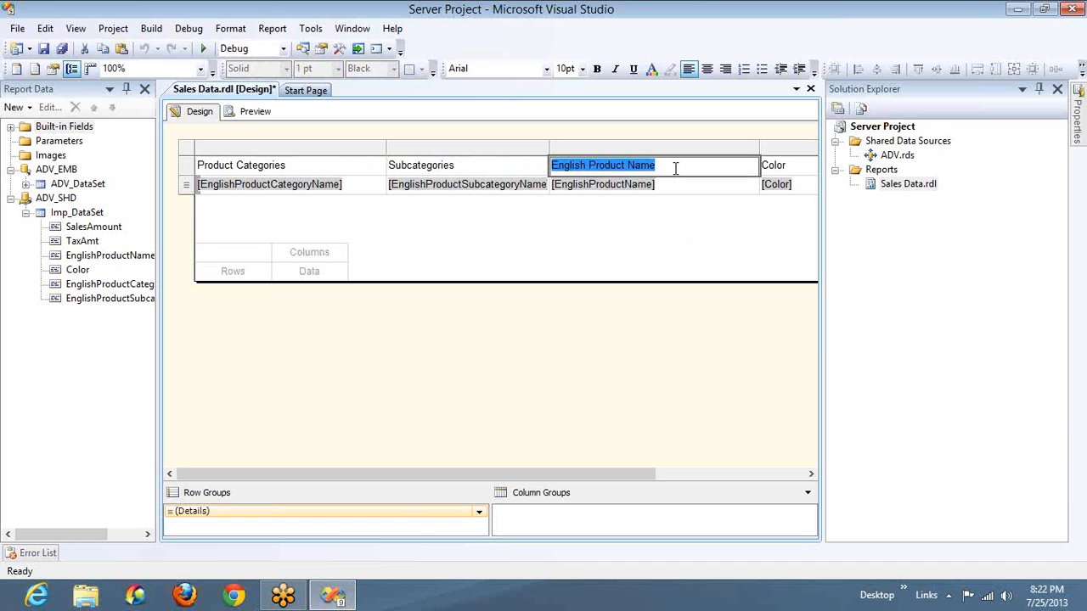
pyautogui.write('Pro')
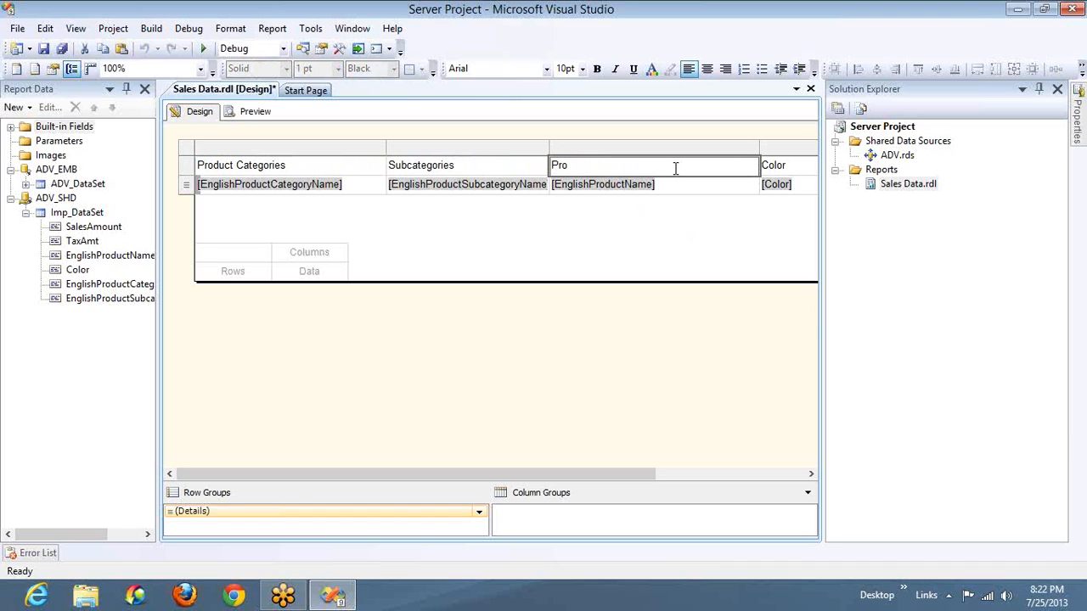
pyautogui.write('ducts')
pyautogui.click(773, 174)
# Shorten the Sales Amount column header to "Sales"
pyautogui.click(776, 477)
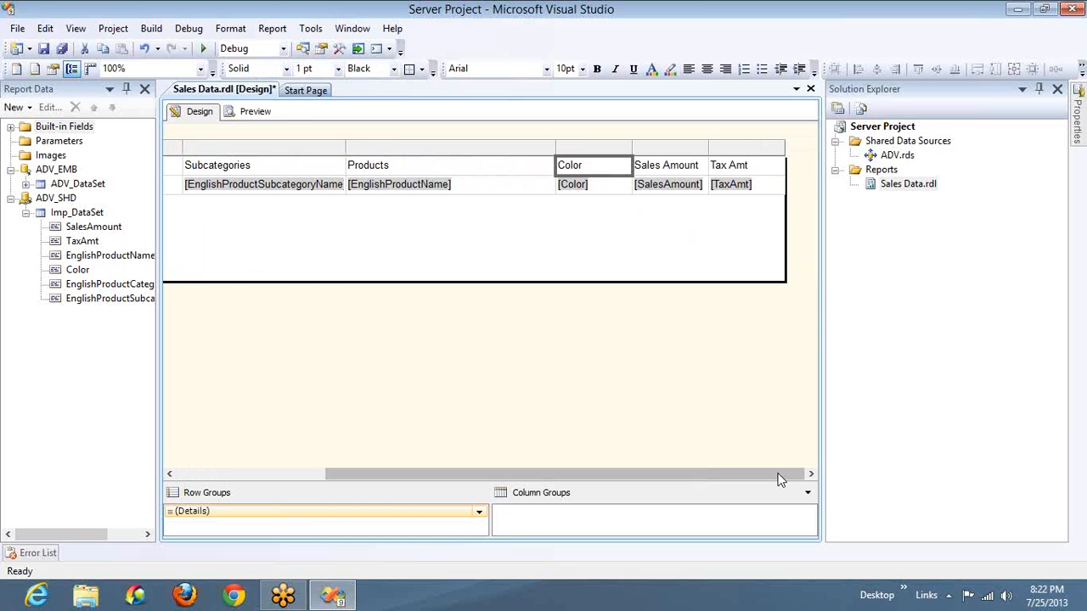
pyautogui.click(679, 165)
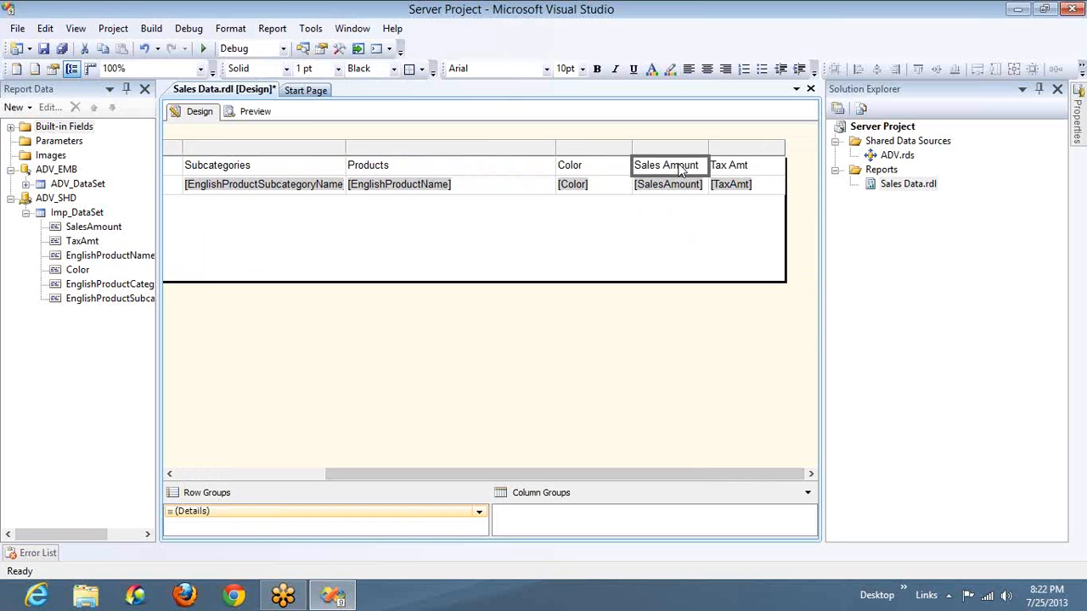
pyautogui.click(679, 165)
pyautogui.press('BackSpace')
pyautogui.press('BackSpace')
pyautogui.press('BackSpace')
pyautogui.press('BackSpace')
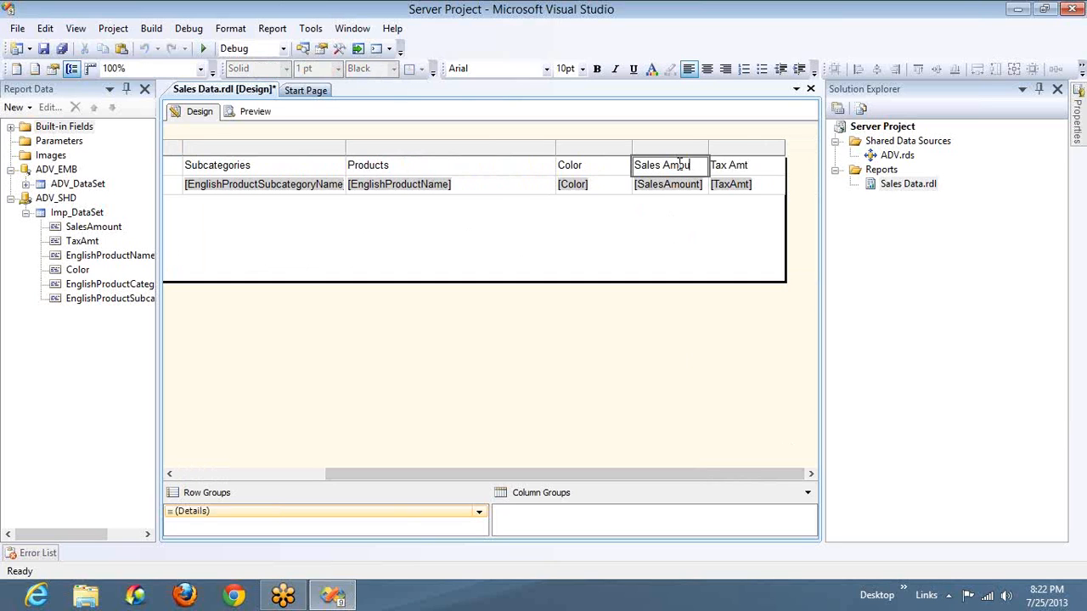
pyautogui.press('BackSpace')
pyautogui.press('BackSpace')
pyautogui.press('BackSpace')
pyautogui.click(758, 164)
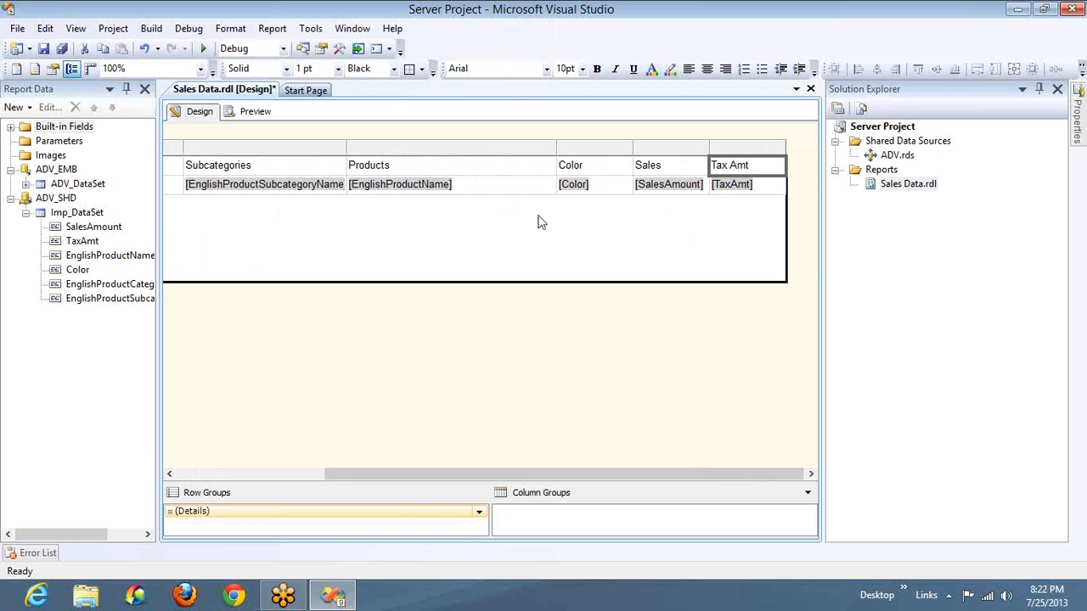
# Make the main table's entire header row bold and underlined with yellow text
pyautogui.click(183, 165)
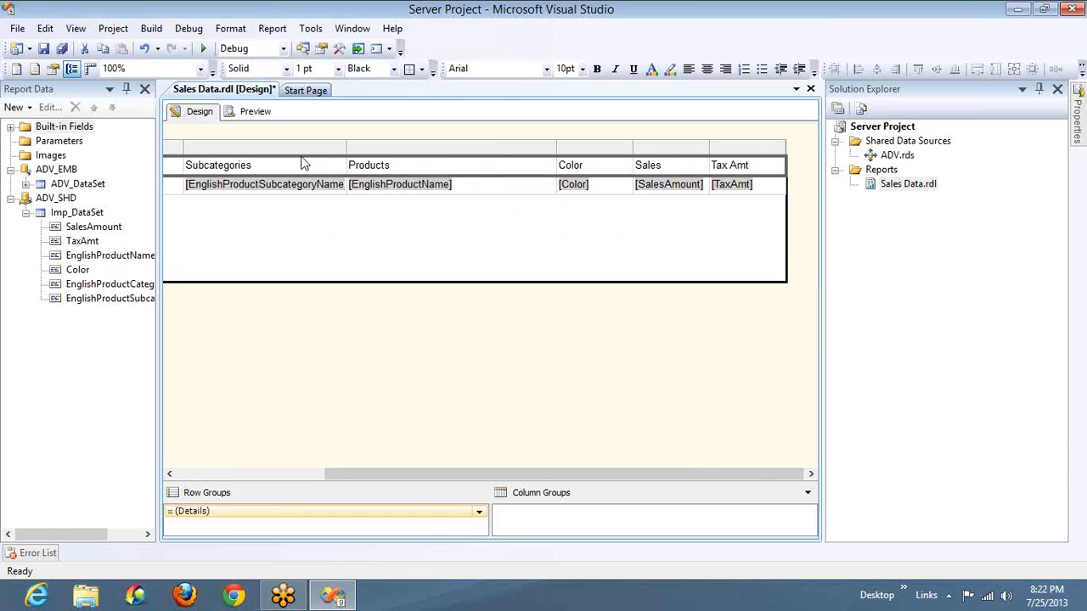
pyautogui.click(598, 70)
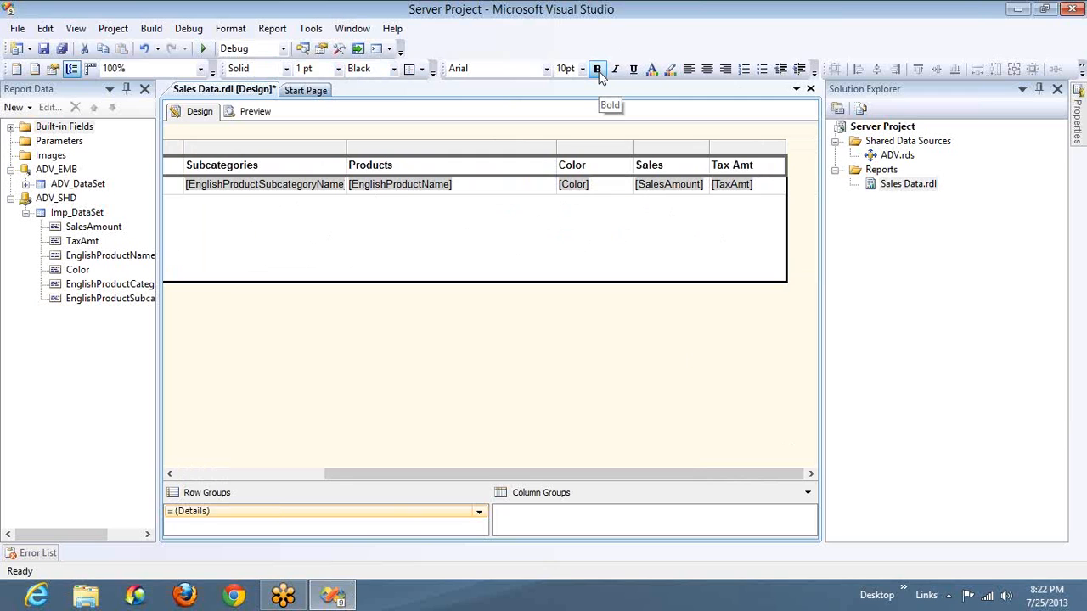
pyautogui.click(633, 71)
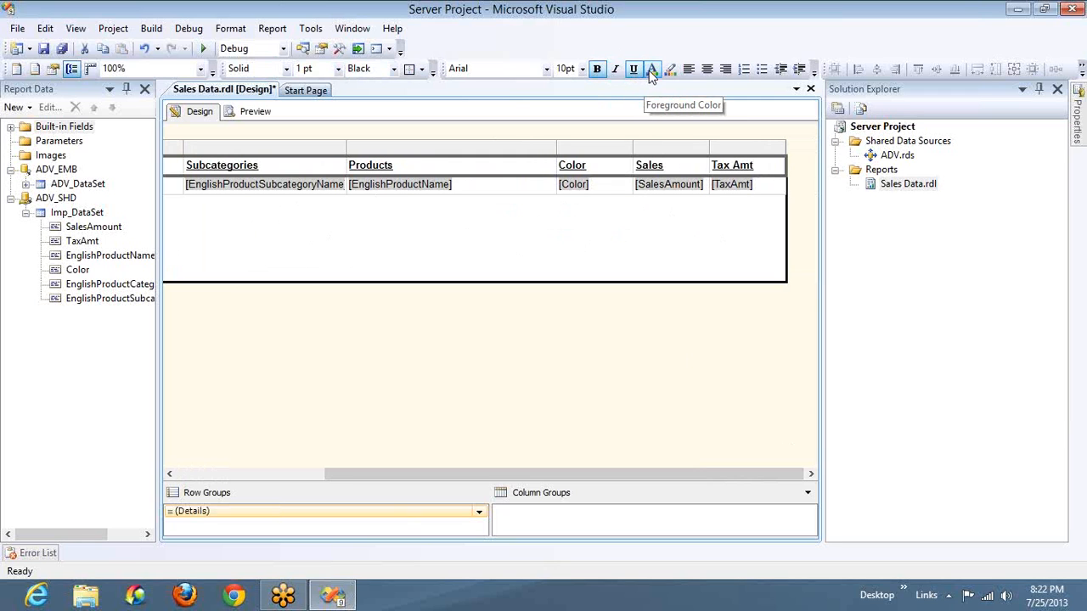
pyautogui.click(651, 71)
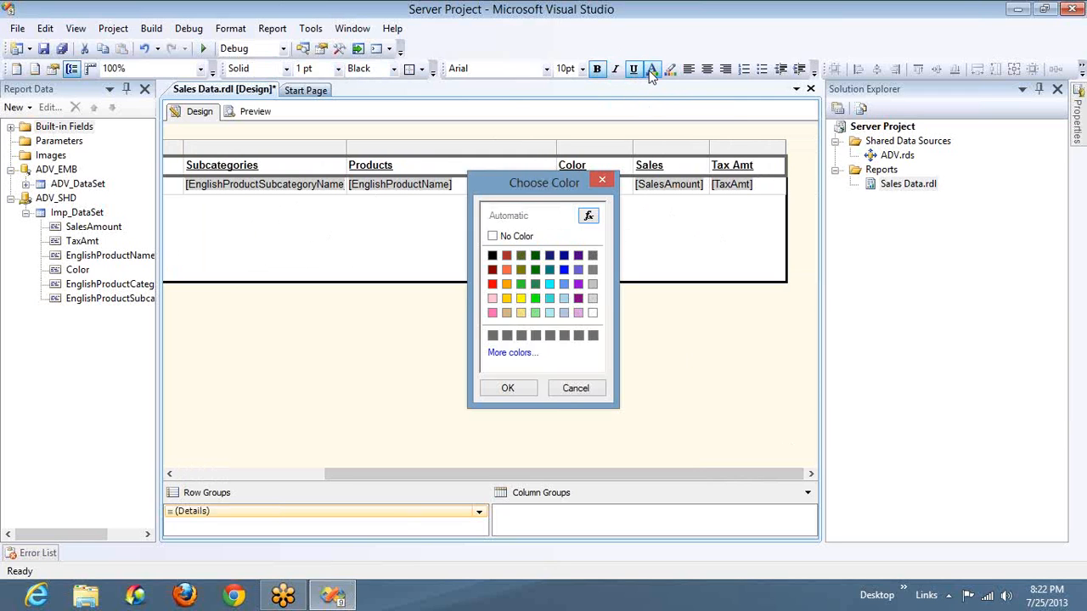
pyautogui.click(521, 300)
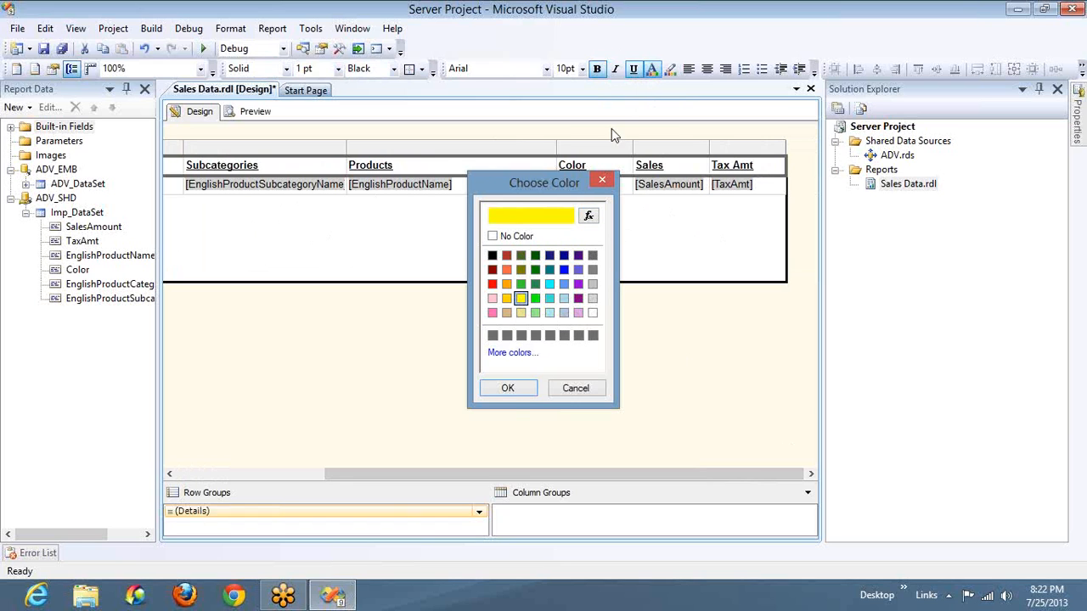
pyautogui.click(509, 388)
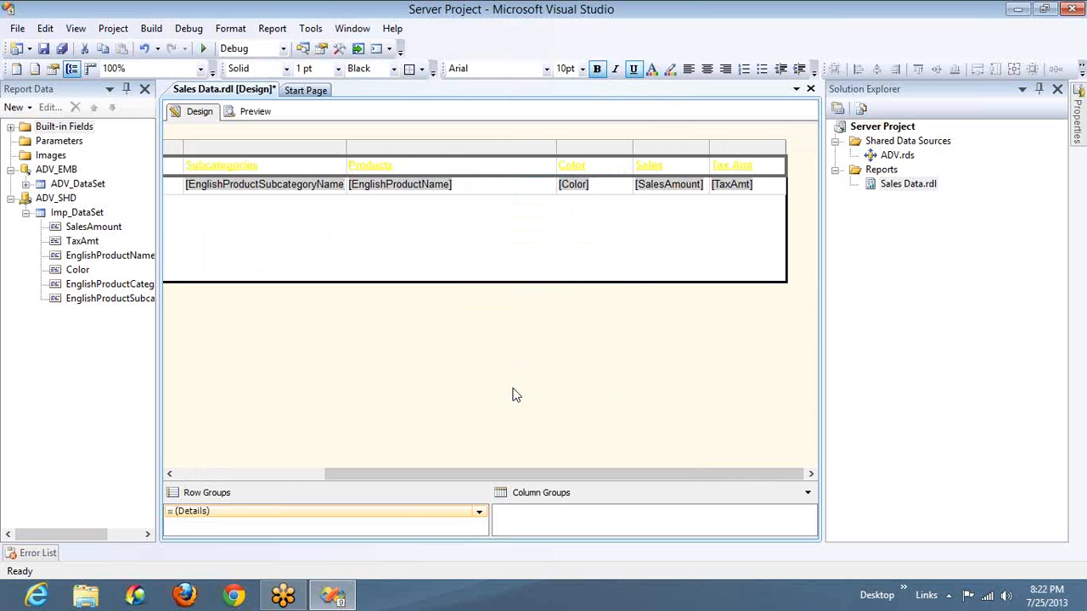
# Set the header row's background color to Black
pyautogui.click(669, 71)
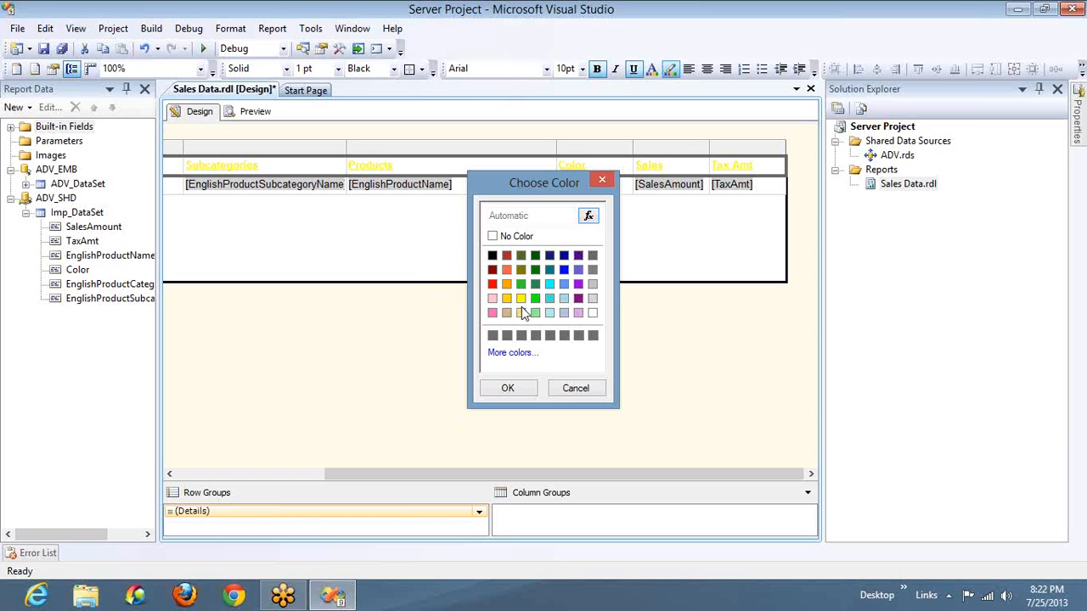
pyautogui.click(492, 255)
pyautogui.click(508, 388)
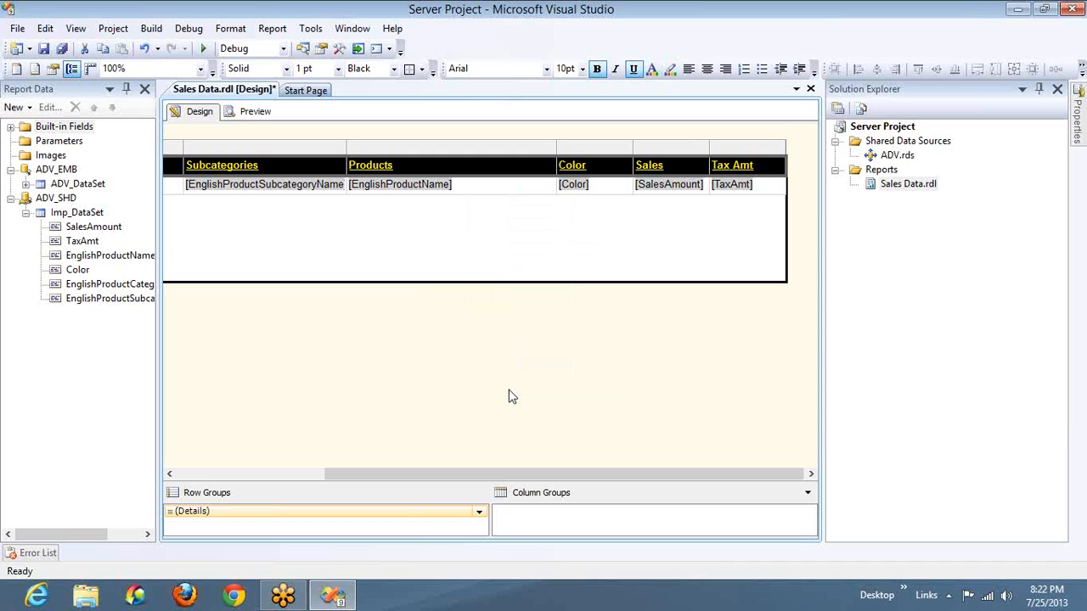
# Narrow the Product Categories column to fit its field, and pull the report body's right edge in to the main table's edge
pyautogui.click(188, 474)
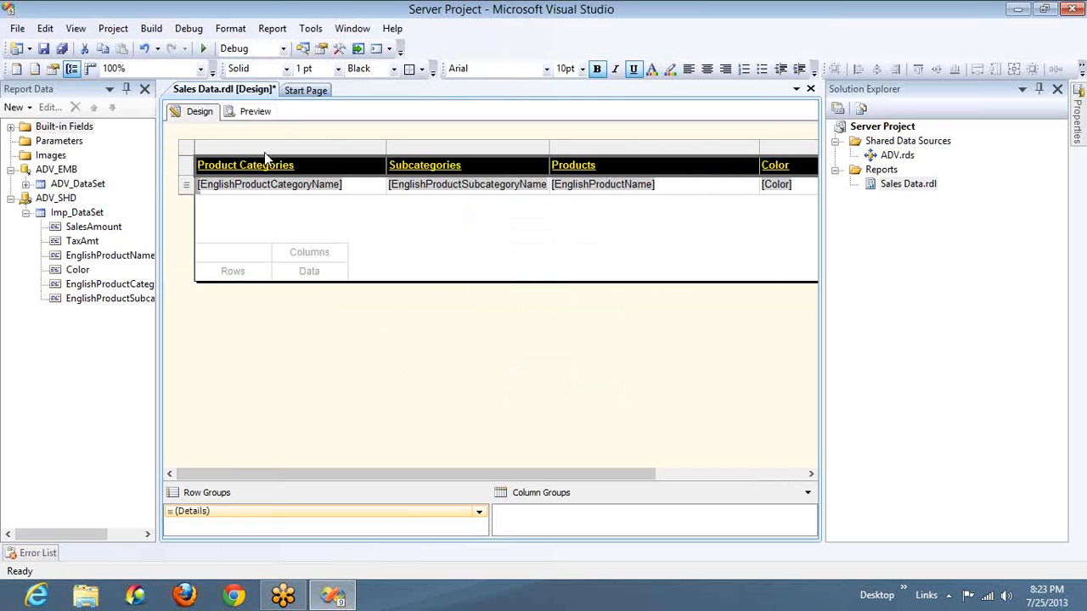
pyautogui.click(192, 151)
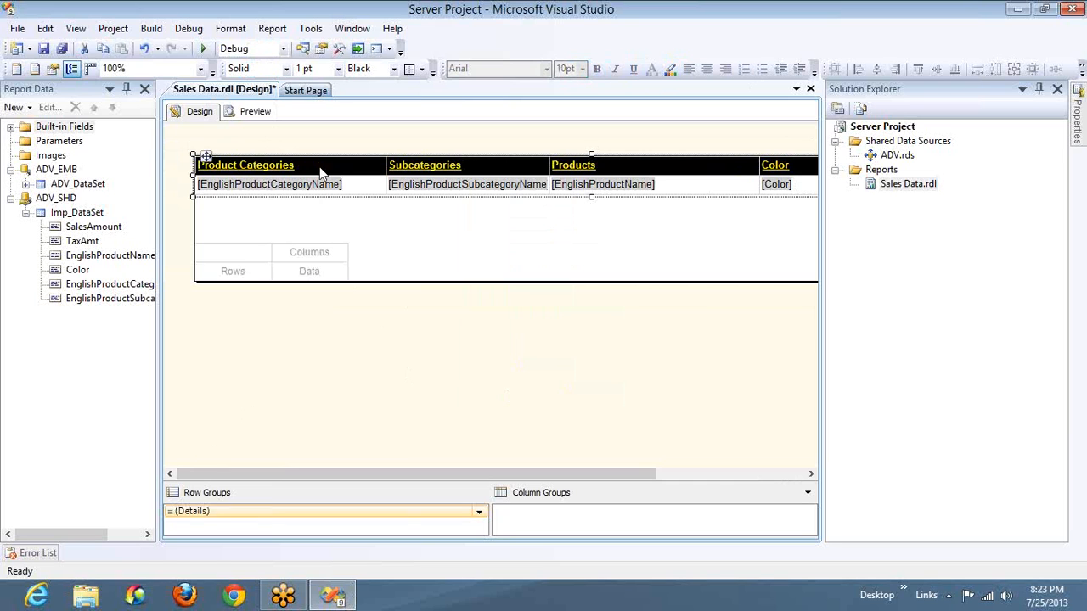
pyautogui.click(353, 159)
pyautogui.moveTo(385, 148); pyautogui.dragTo(339, 158)
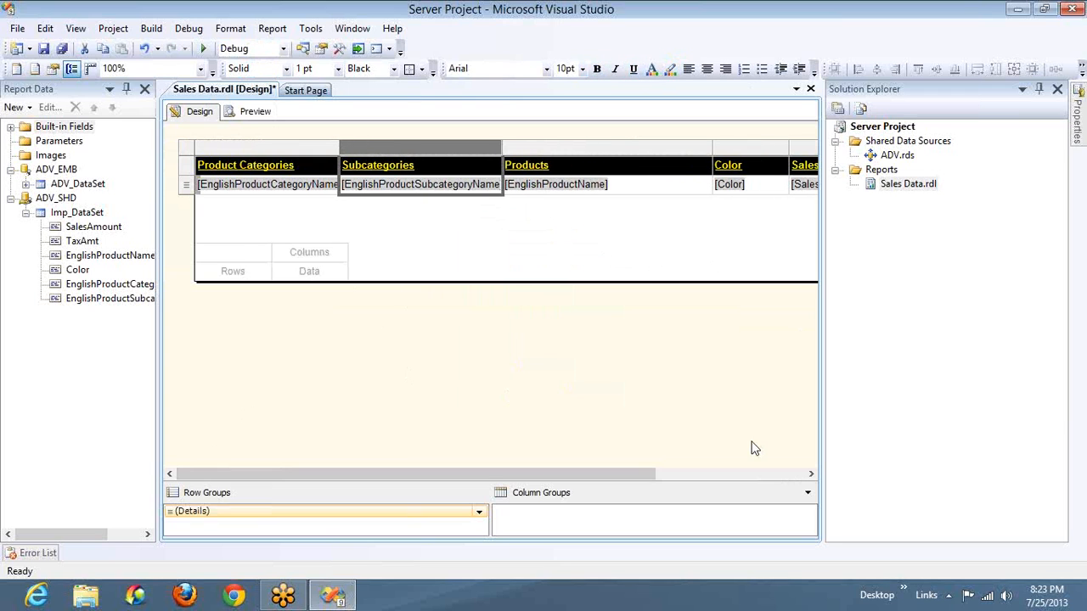
pyautogui.click(796, 479)
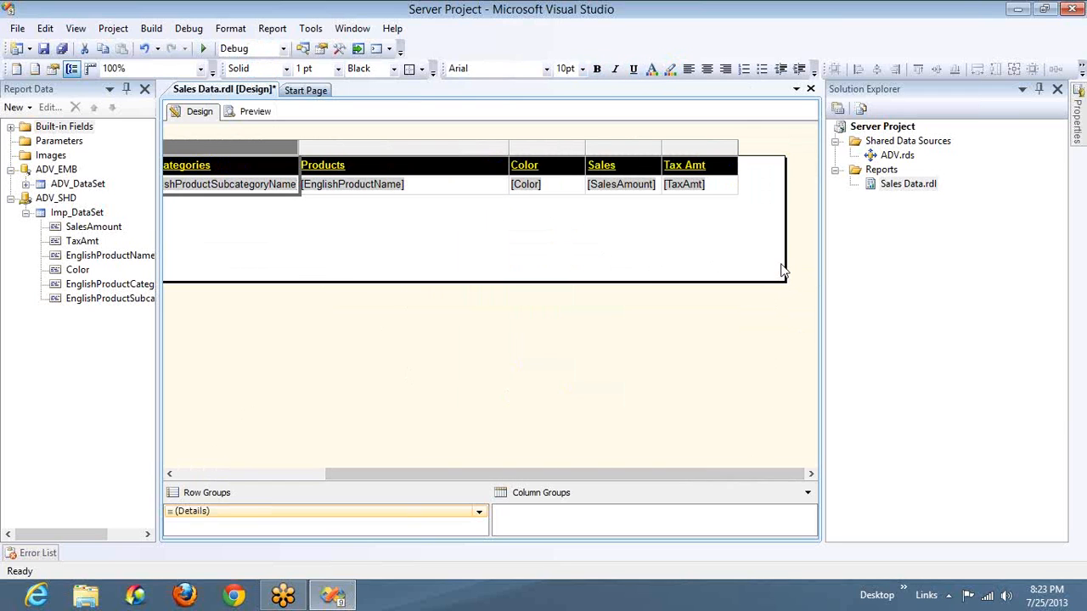
pyautogui.moveTo(783, 261); pyautogui.dragTo(718, 252)
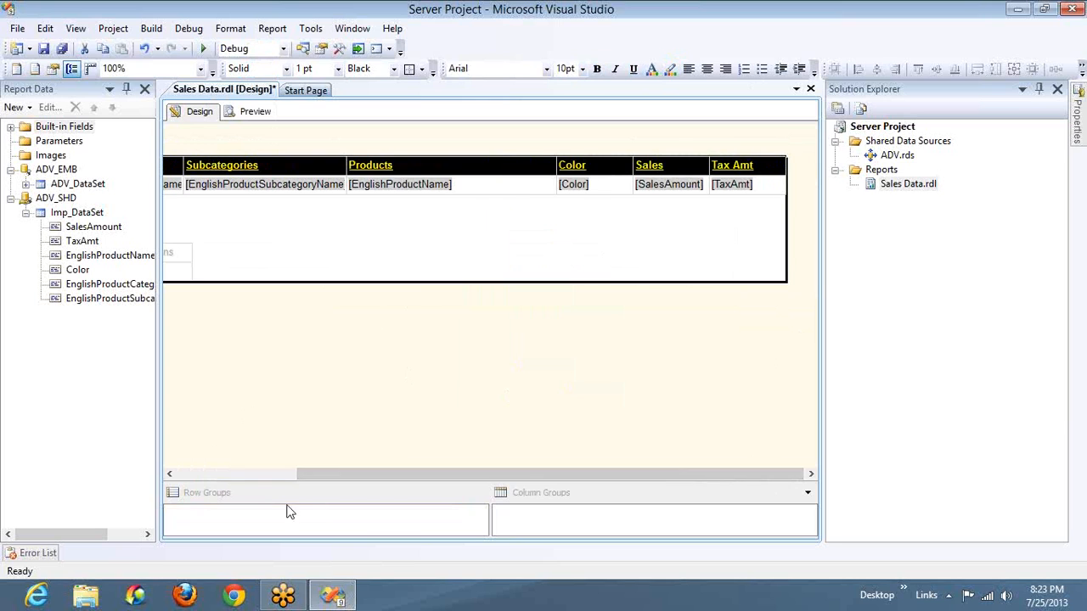
# Assign EnglishProductCategoryName from ADV_SHD's Imp_DataSet to the matrix's Rows cell
pyautogui.click(212, 480)
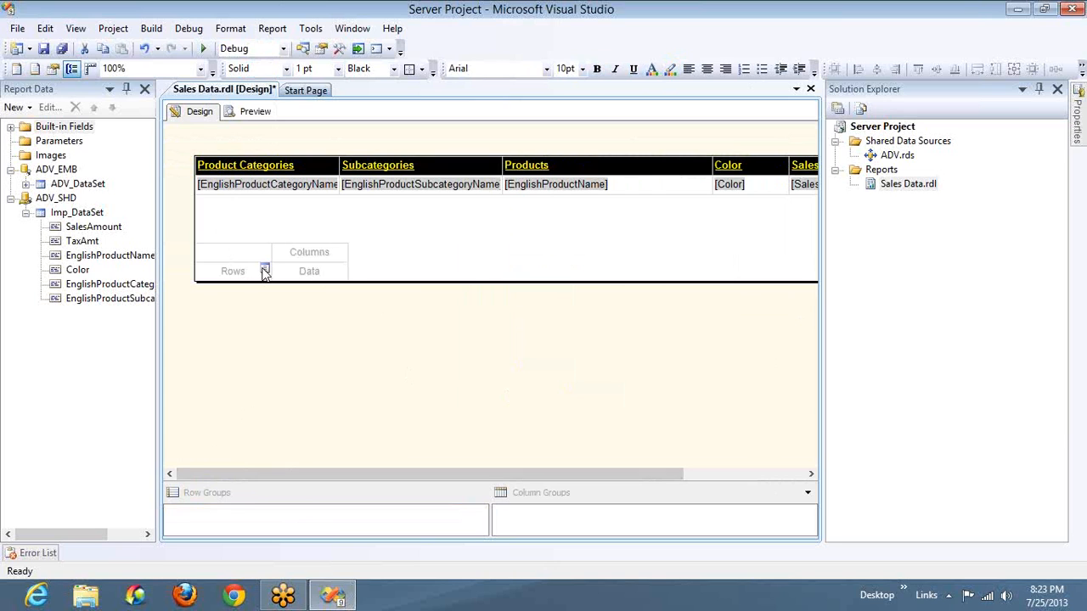
pyautogui.click(265, 272)
pyautogui.moveTo(274, 286)
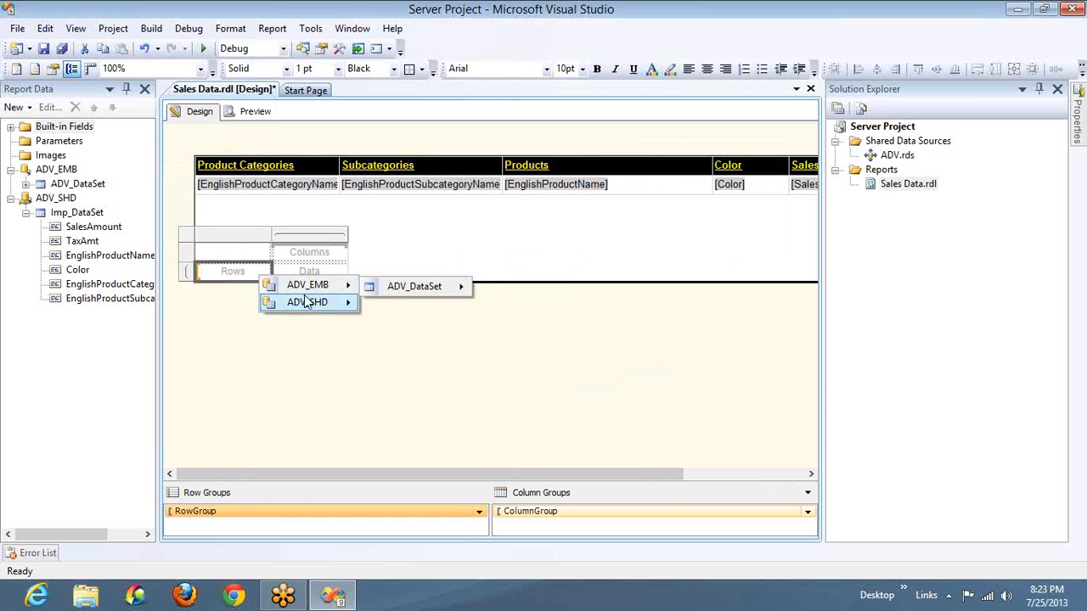
pyautogui.moveTo(394, 290)
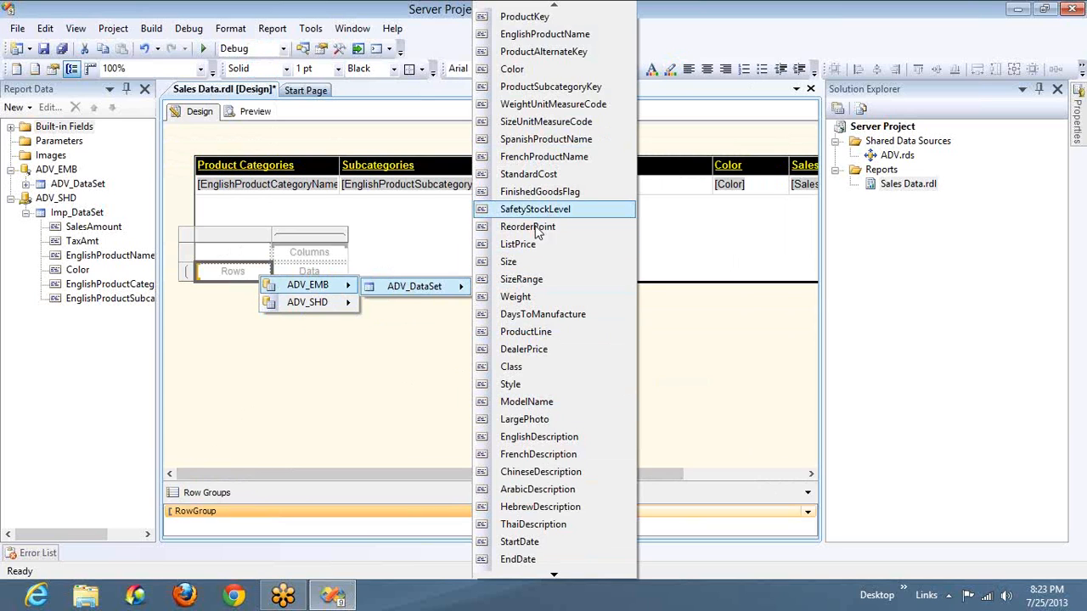
pyautogui.moveTo(333, 303)
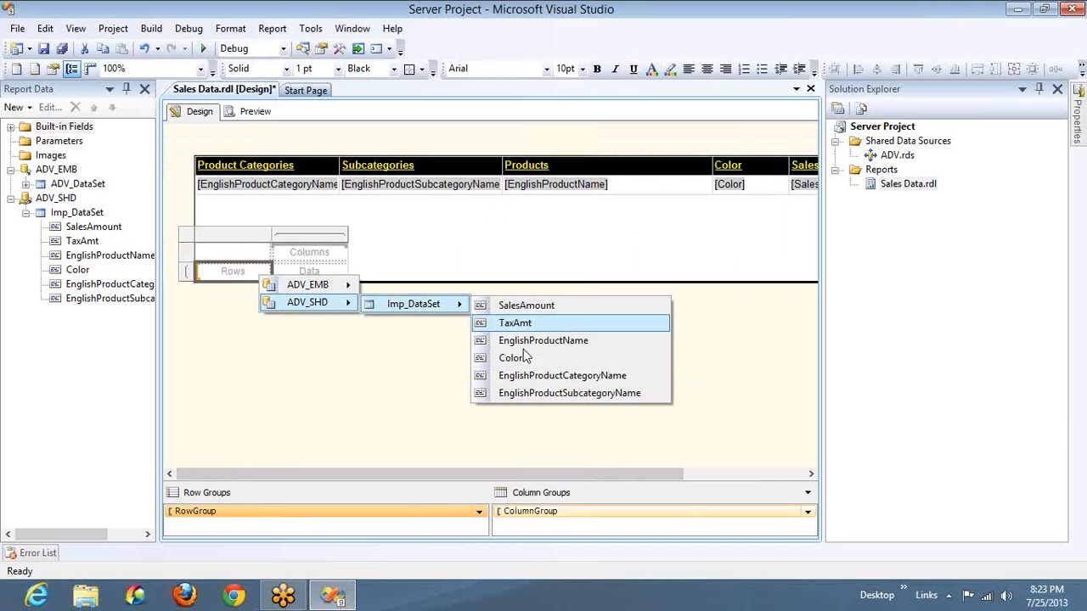
pyautogui.click(524, 377)
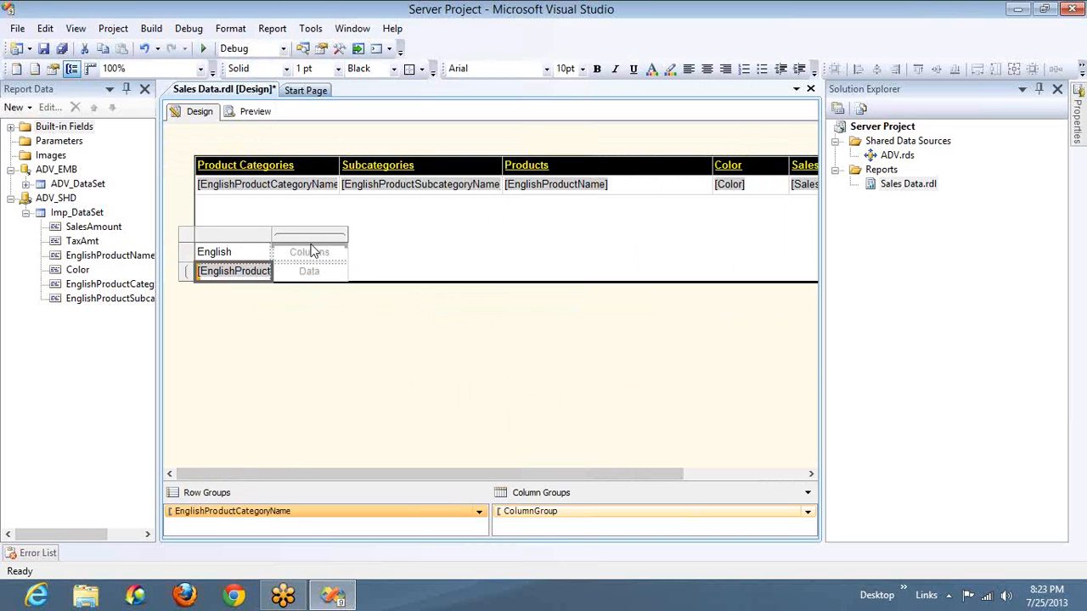
# Assign Color to the matrix's Columns cell and SalesAmount to its Data cell
pyautogui.click(340, 253)
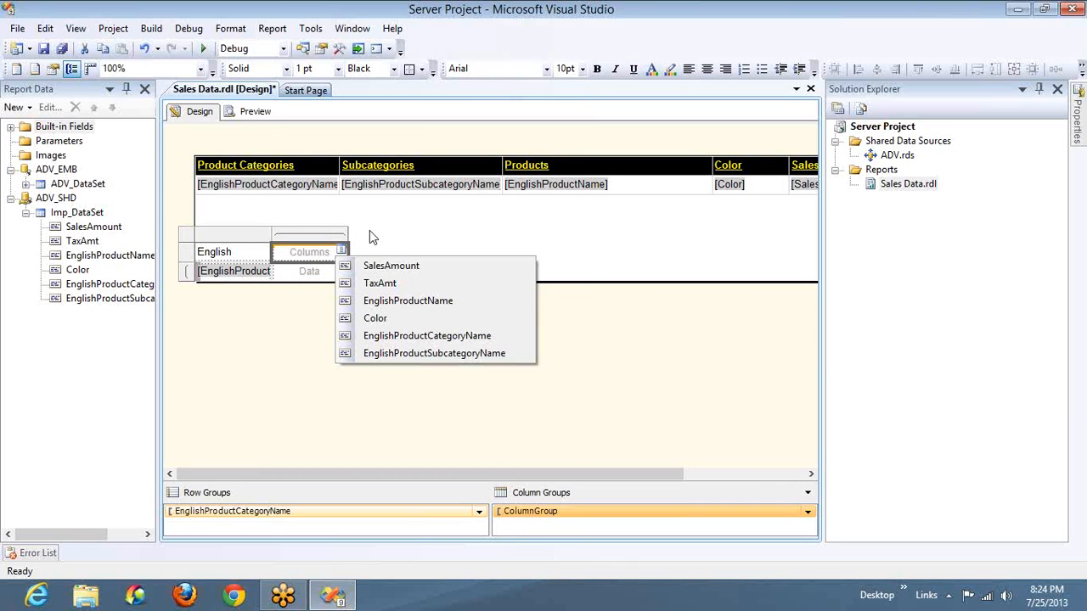
pyautogui.click(370, 230)
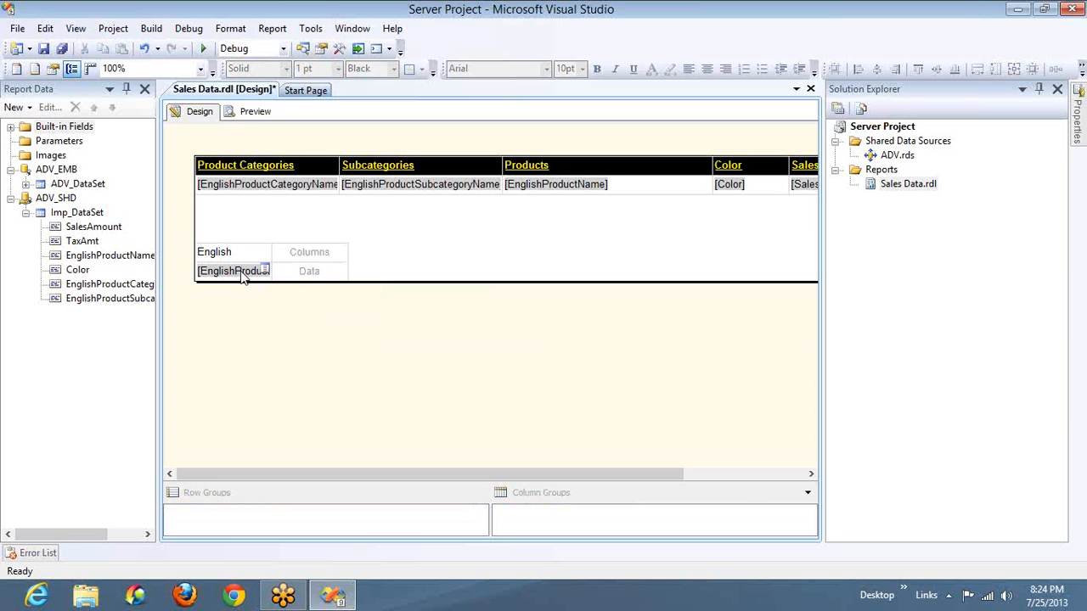
pyautogui.click(341, 253)
pyautogui.click(342, 252)
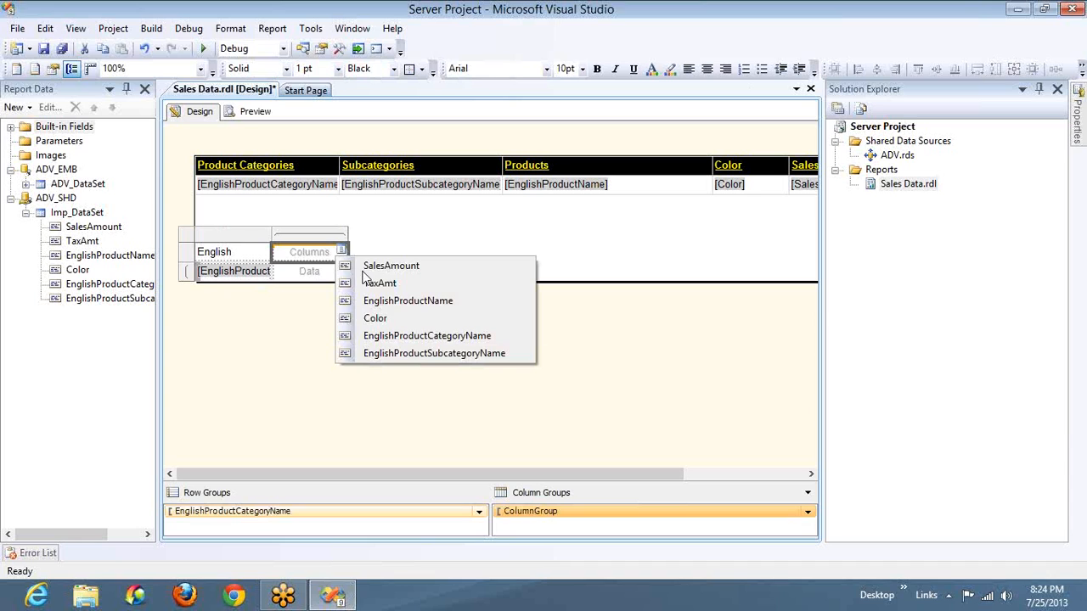
pyautogui.click(385, 319)
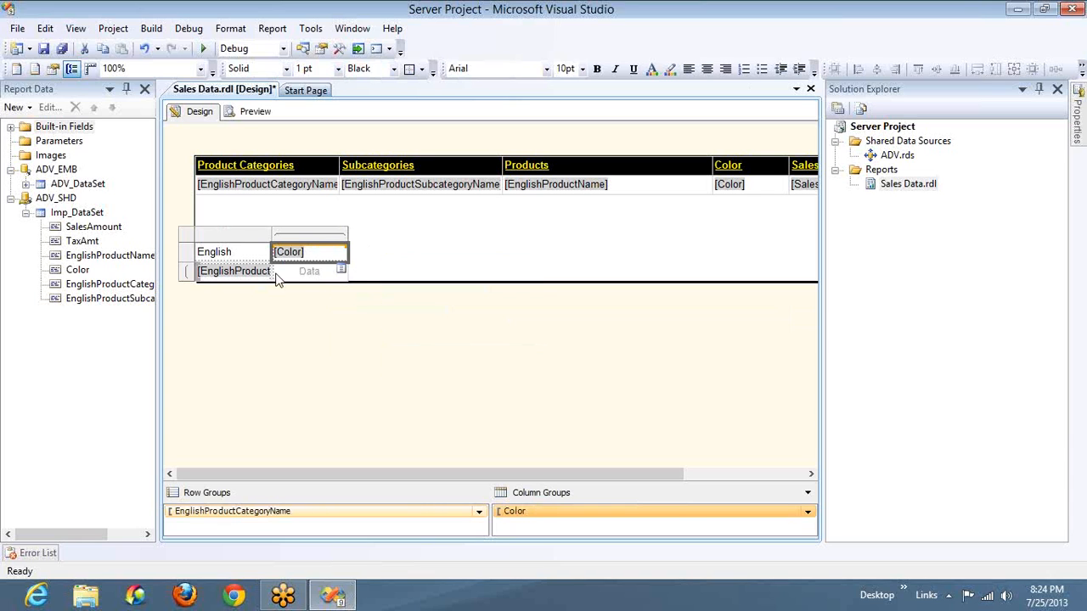
pyautogui.click(341, 270)
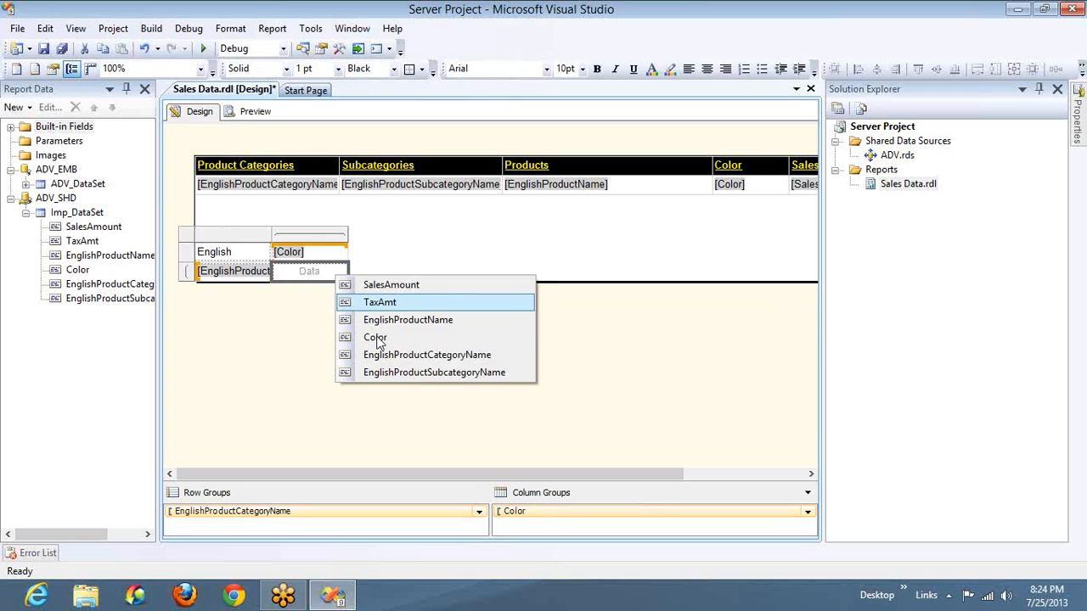
pyautogui.click(384, 285)
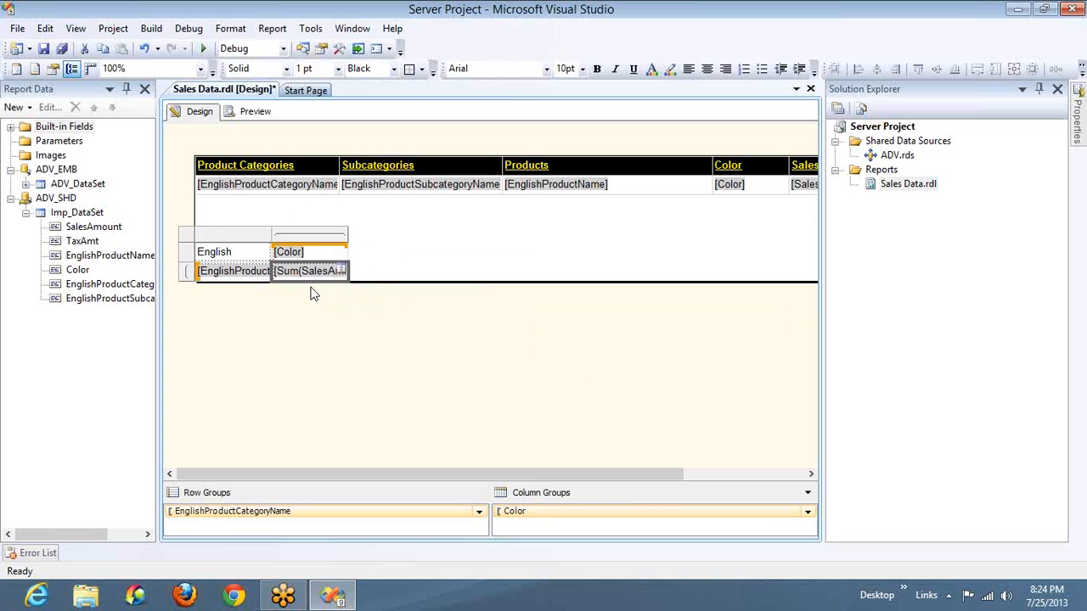
# Clear the matrix's corner header text and widen both matrix columns to fit the category name and sales sum expressions
pyautogui.click(251, 262)
pyautogui.press('Delete')
pyautogui.moveTo(272, 234); pyautogui.dragTo(422, 237)
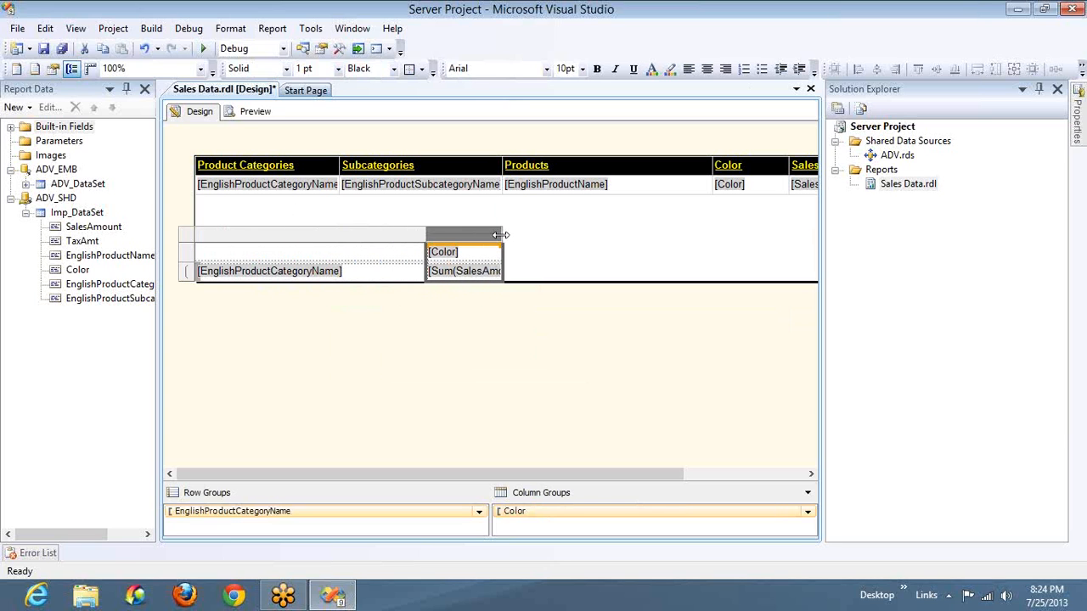
pyautogui.moveTo(500, 235); pyautogui.dragTo(519, 234)
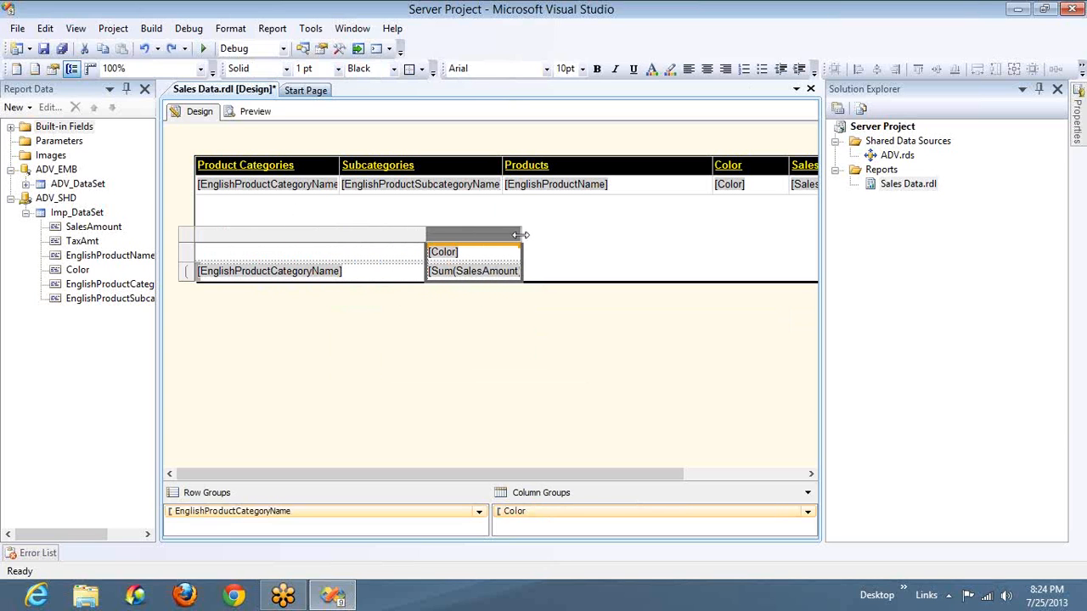
# Preview the Sales Data report with its formatted table and matrix
pyautogui.click(257, 112)
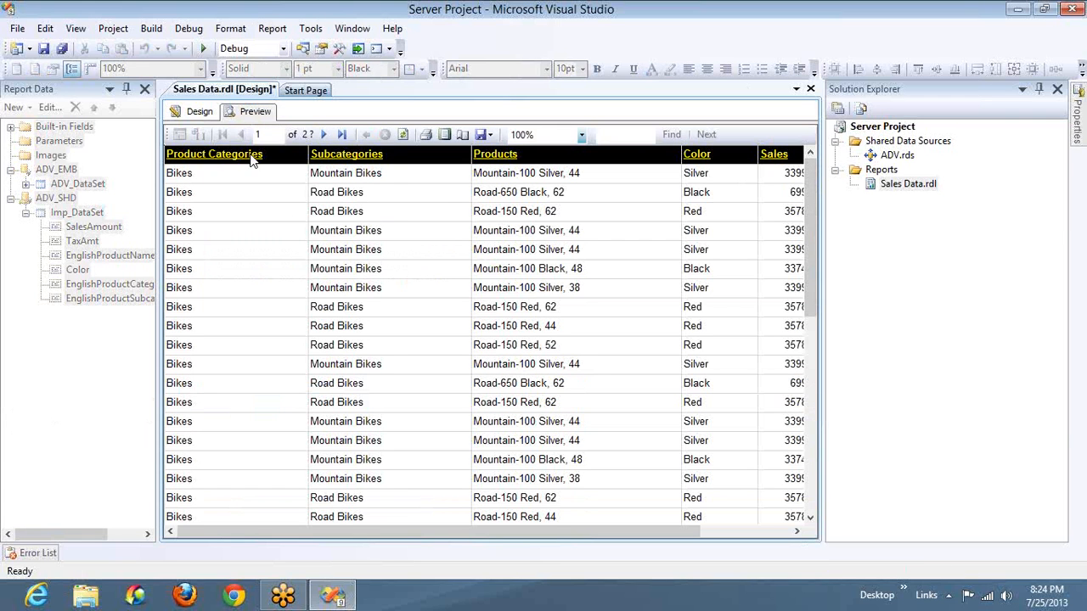
# Go to the final pages of the report preview and examine the matrix below the end of the table
pyautogui.click(342, 136)
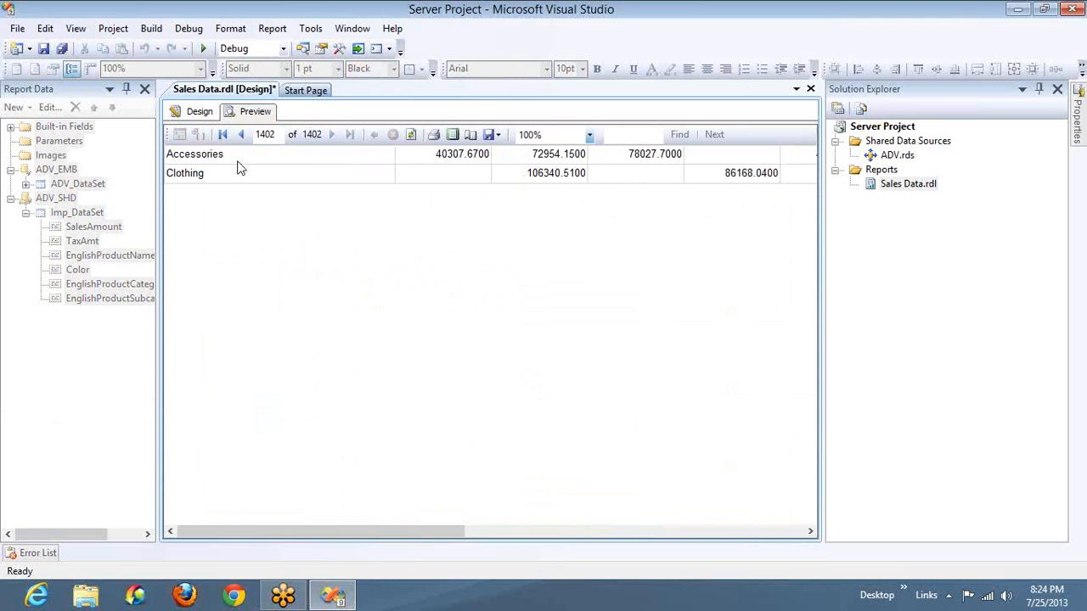
pyautogui.click(240, 136)
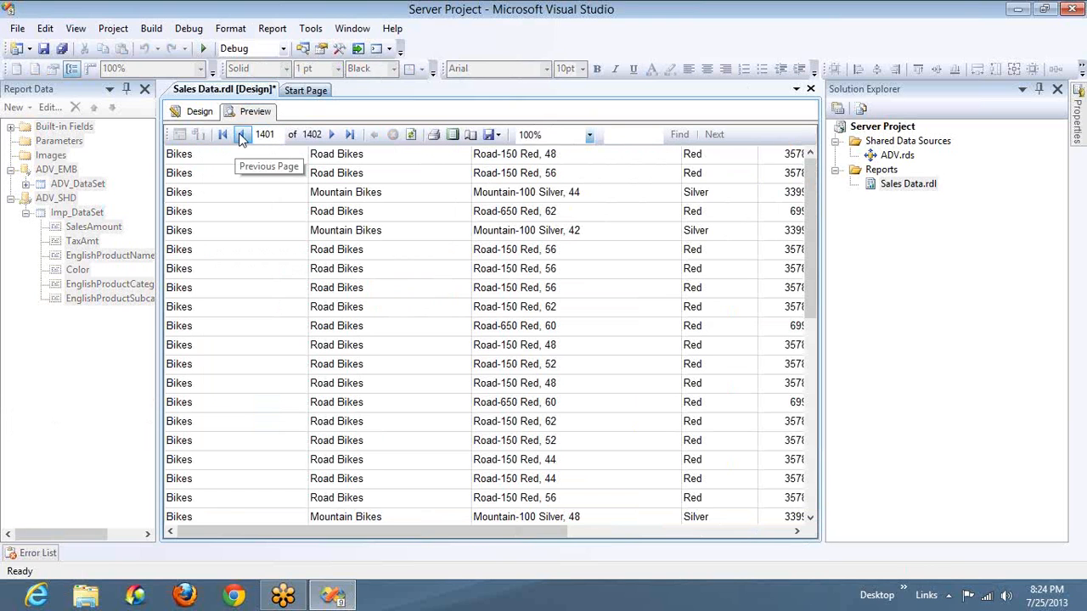
pyautogui.click(813, 506)
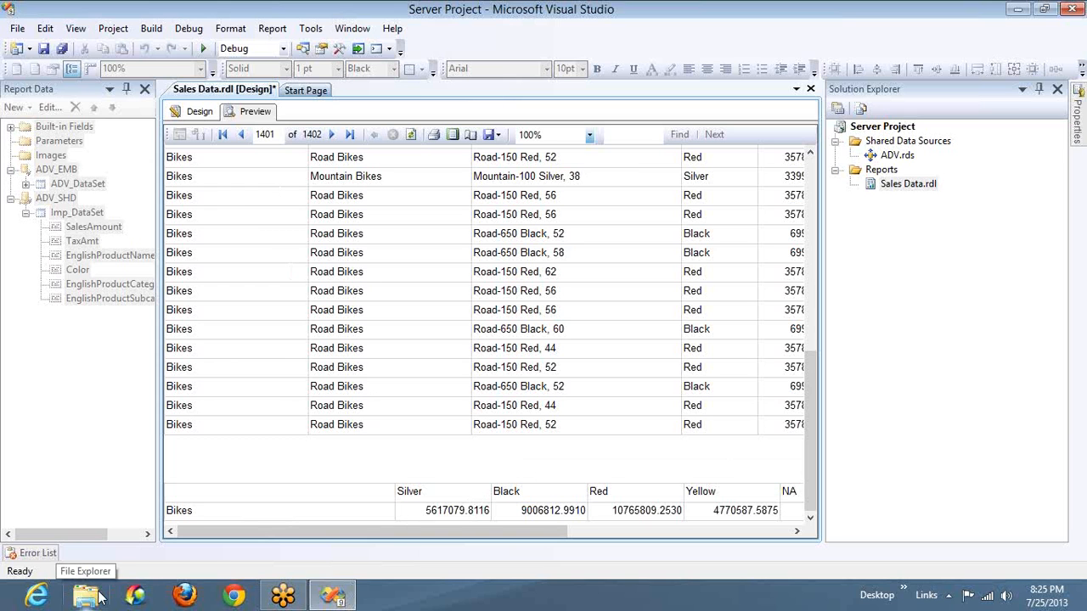
# Open SQL Server Management Studio and connect to the Database Engine on the local server "."
pyautogui.press('super')
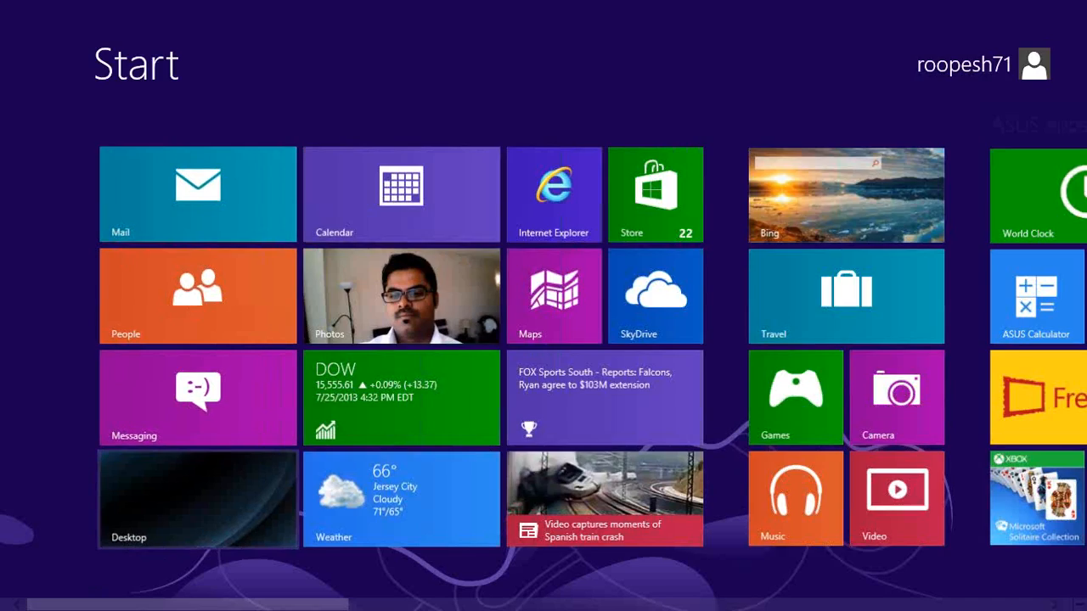
pyautogui.click(878, 608)
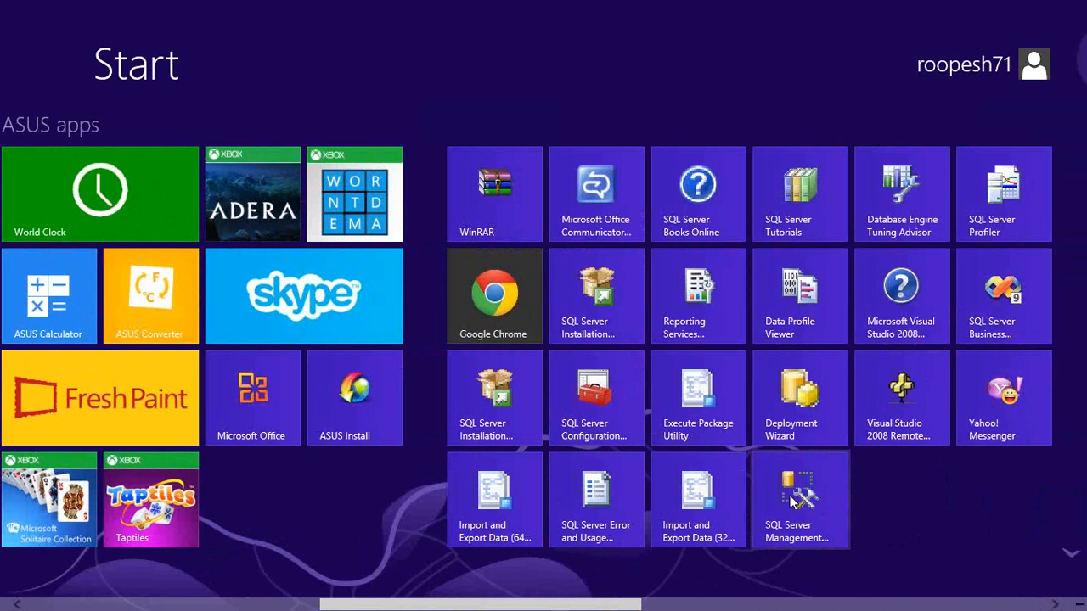
pyautogui.click(790, 501)
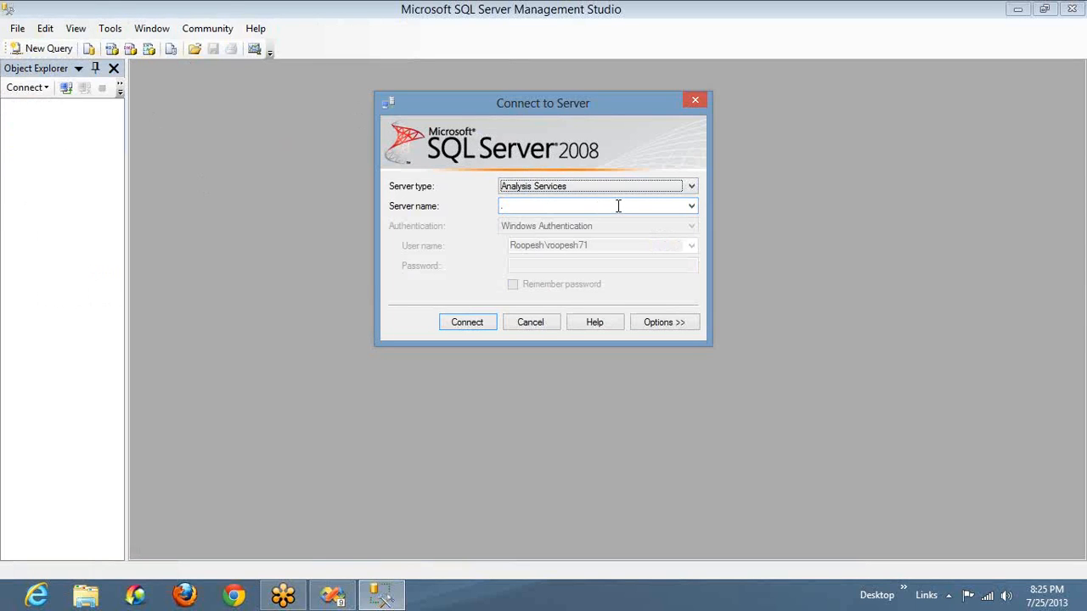
pyautogui.press('Up')
pyautogui.press('Return')
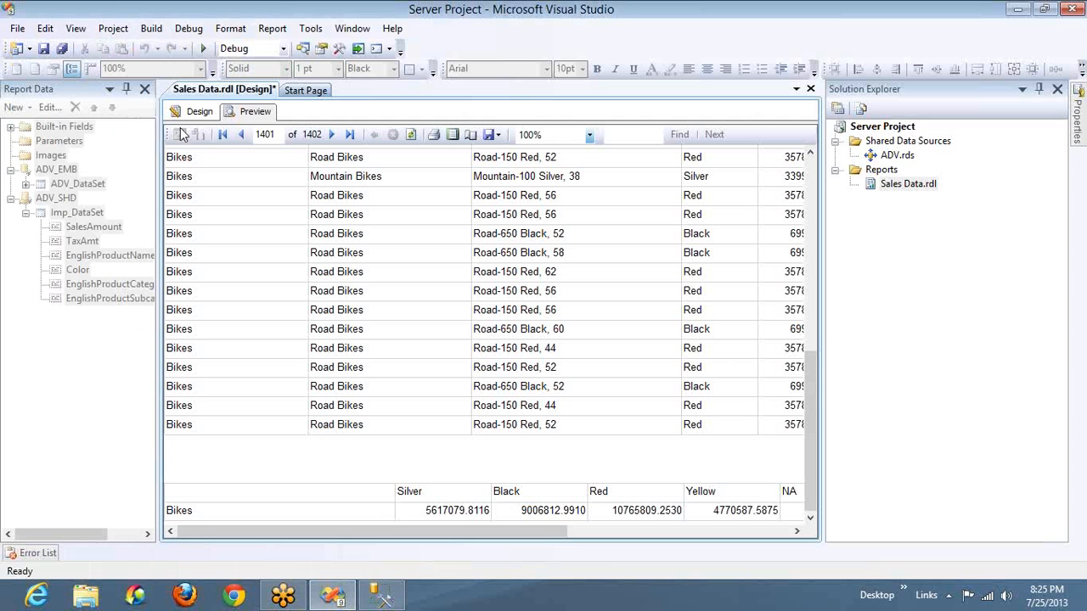
# Switch to Visual Studio and copy the query text of Imp_DataSet from its dataset properties, leaving the dataset unchanged
pyautogui.click(197, 112)
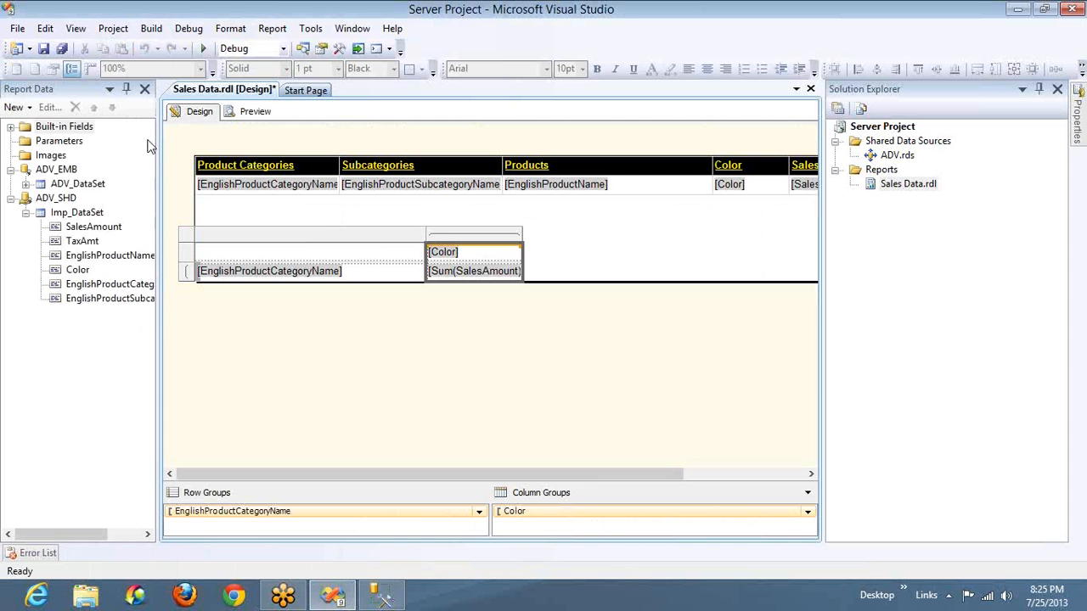
pyautogui.doubleClick(68, 217)
pyautogui.click(542, 325)
pyautogui.hotkey('ctrl', 'c')
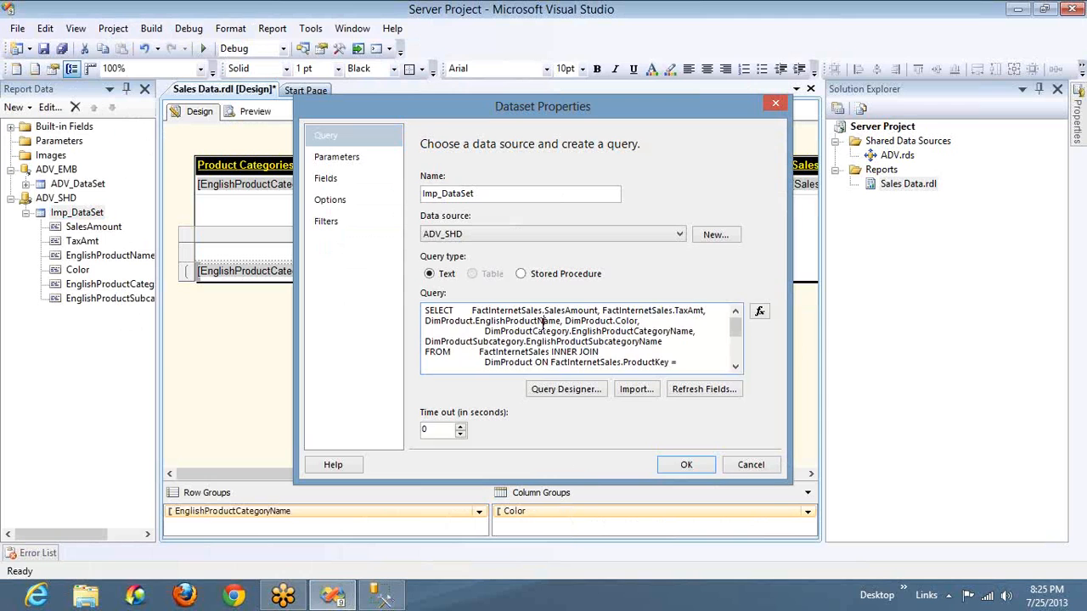
pyautogui.click(754, 468)
# In SQL Server Management Studio, paste the copied SELECT query into a new query on the AdventureWorksDW database and execute it
pyautogui.hotkey('alt', 'Tab')
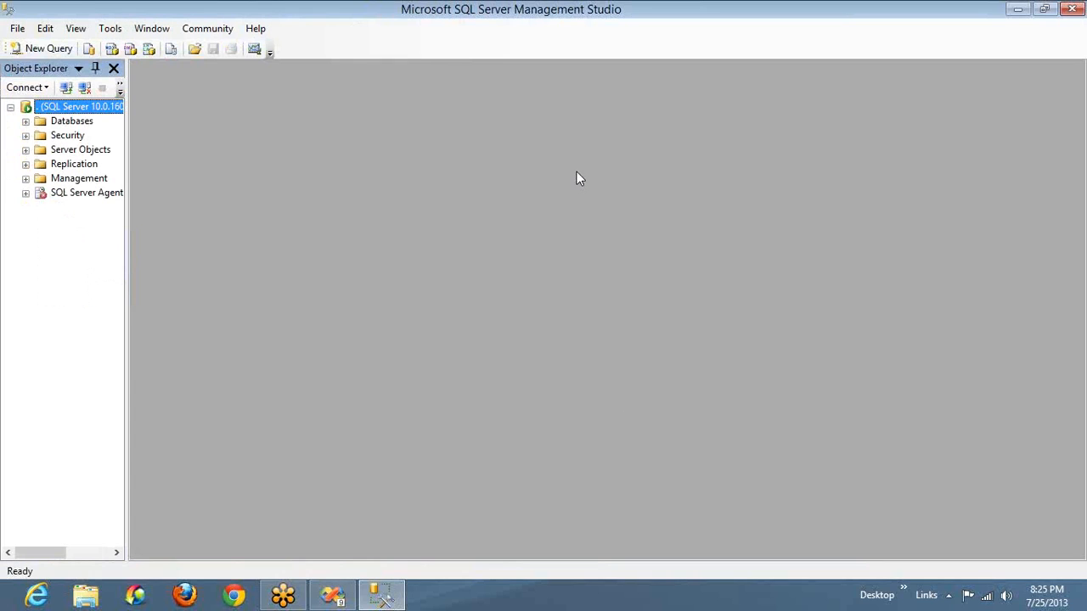
pyautogui.click(25, 121)
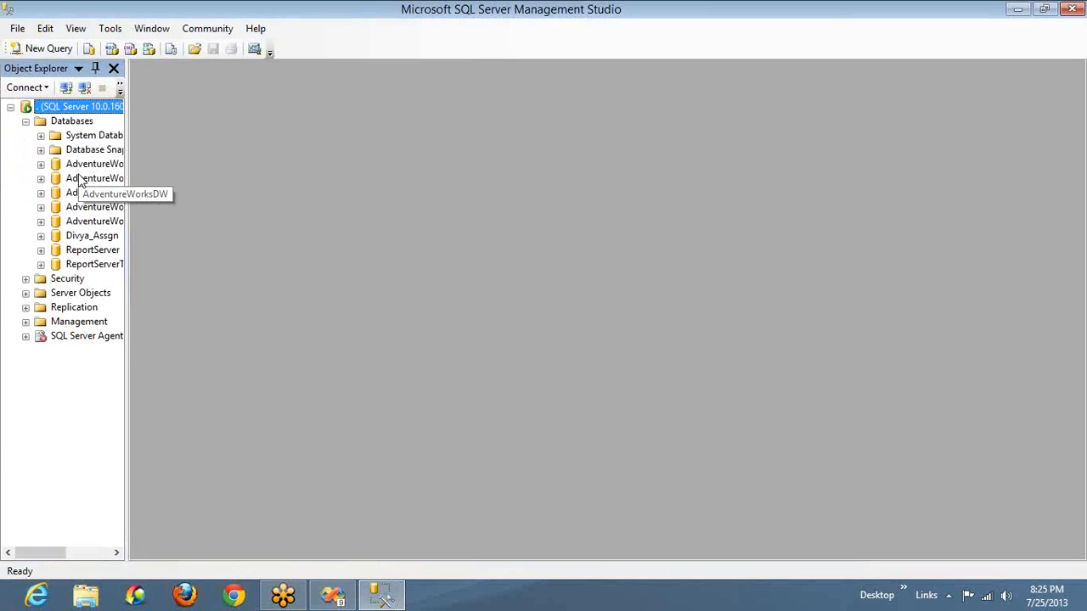
pyautogui.click(81, 179)
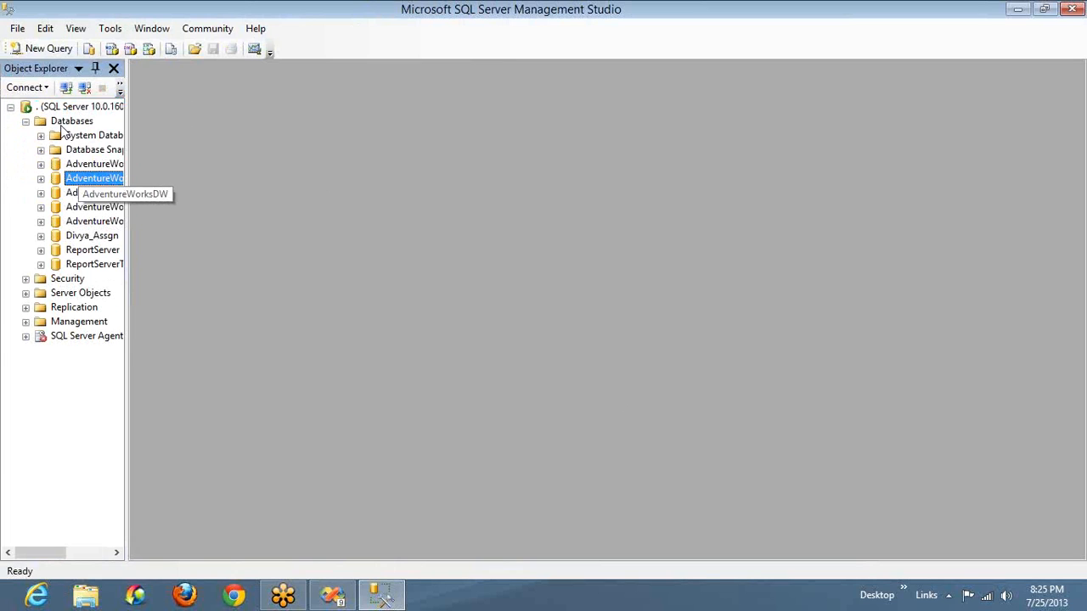
pyautogui.click(35, 52)
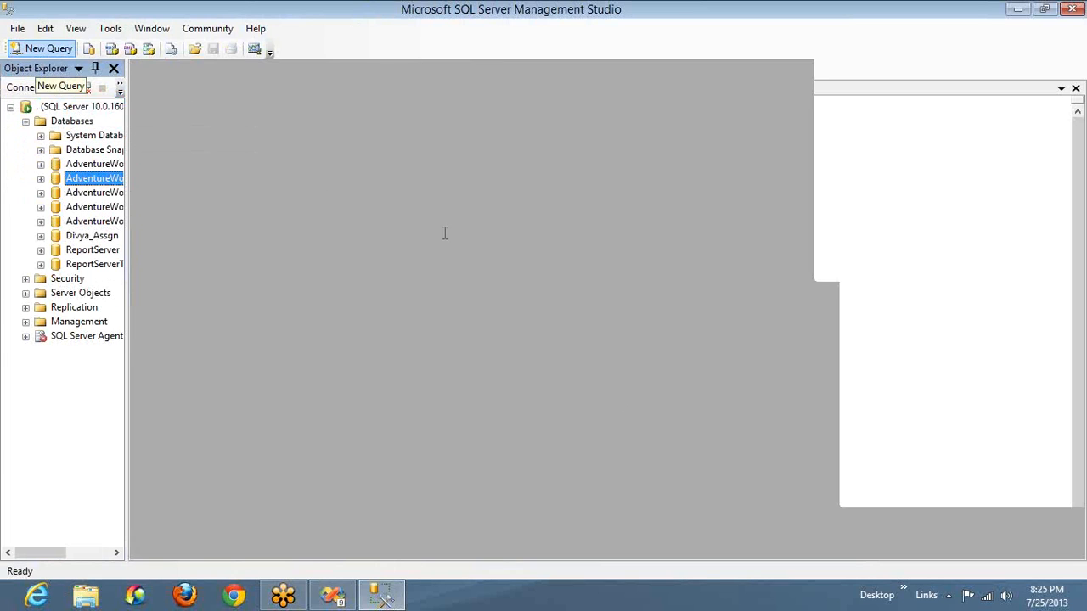
pyautogui.hotkey('ctrl', 'v')
pyautogui.press('F5')
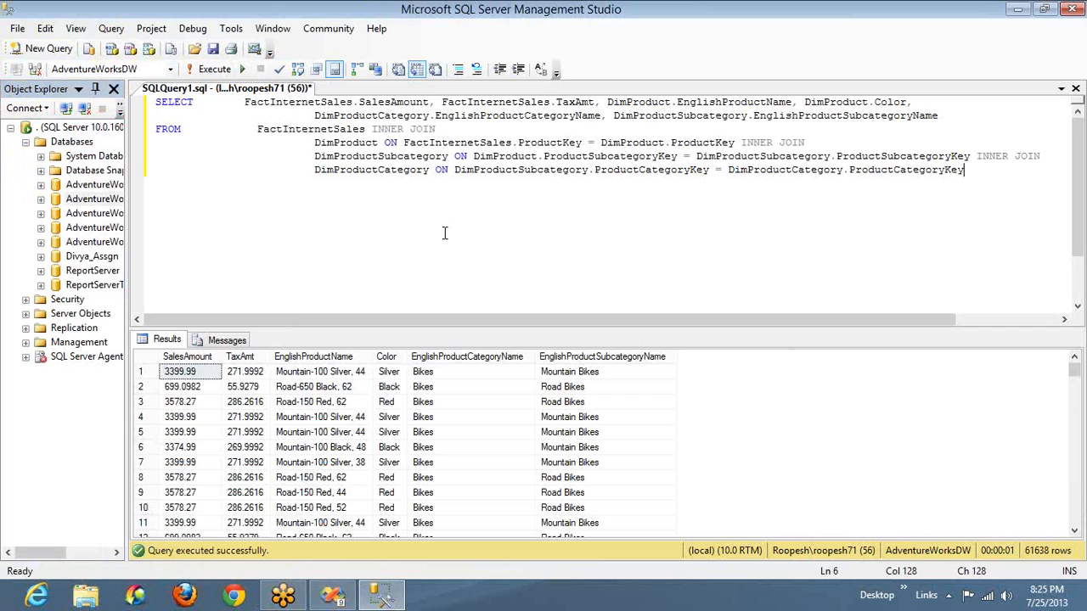
# Compare the query results in Management Studio with the table in the report's design and preview in Visual Studio
pyautogui.hotkey('alt', 'Tab')
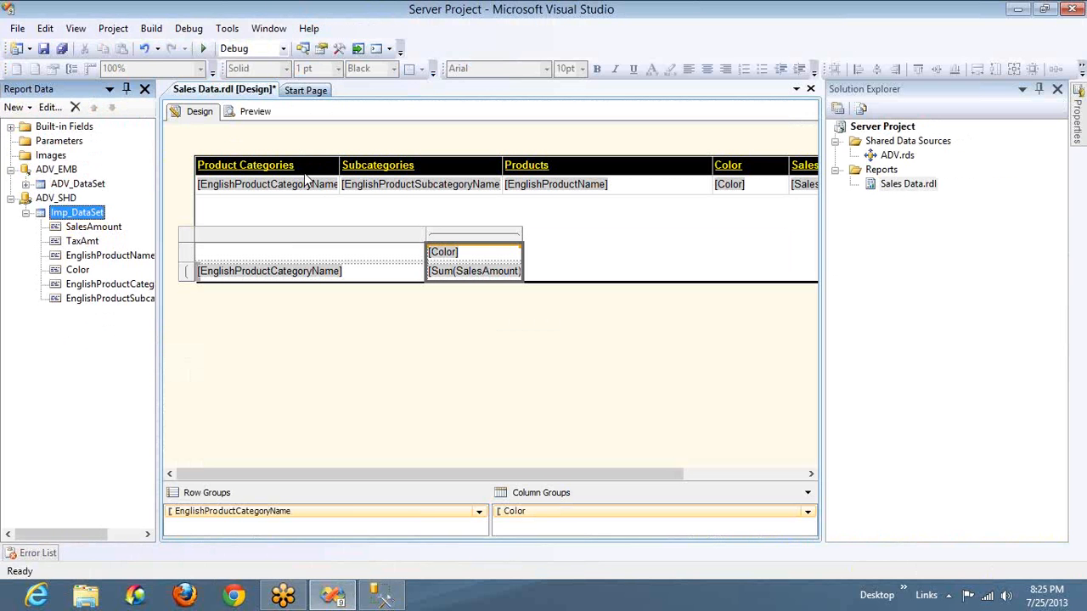
pyautogui.hotkey('alt', 'Tab')
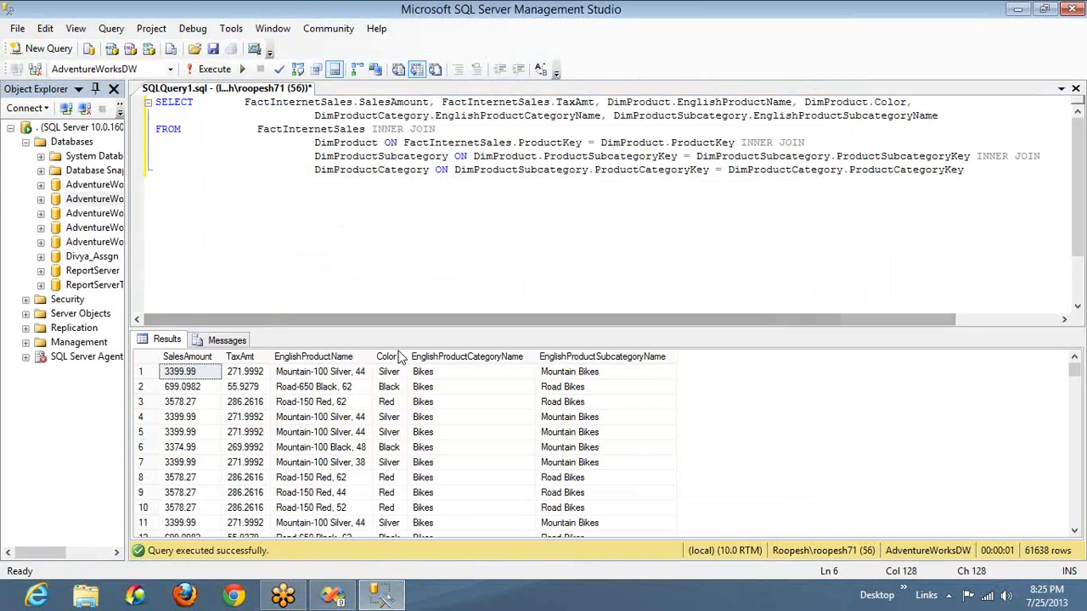
pyautogui.hotkey('alt', 'Tab')
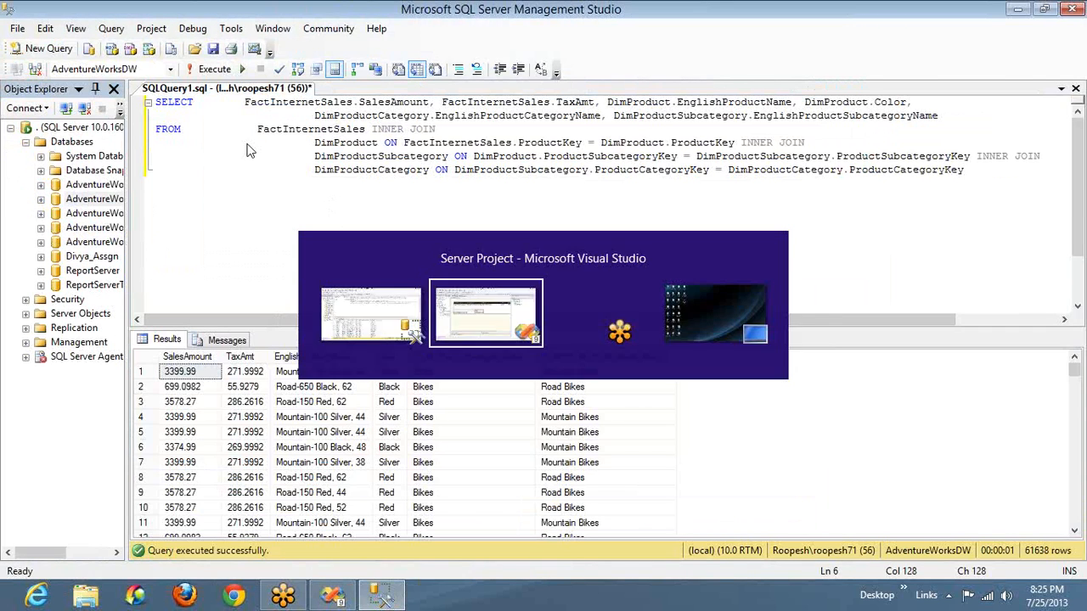
pyautogui.hotkey('alt', 'Tab')
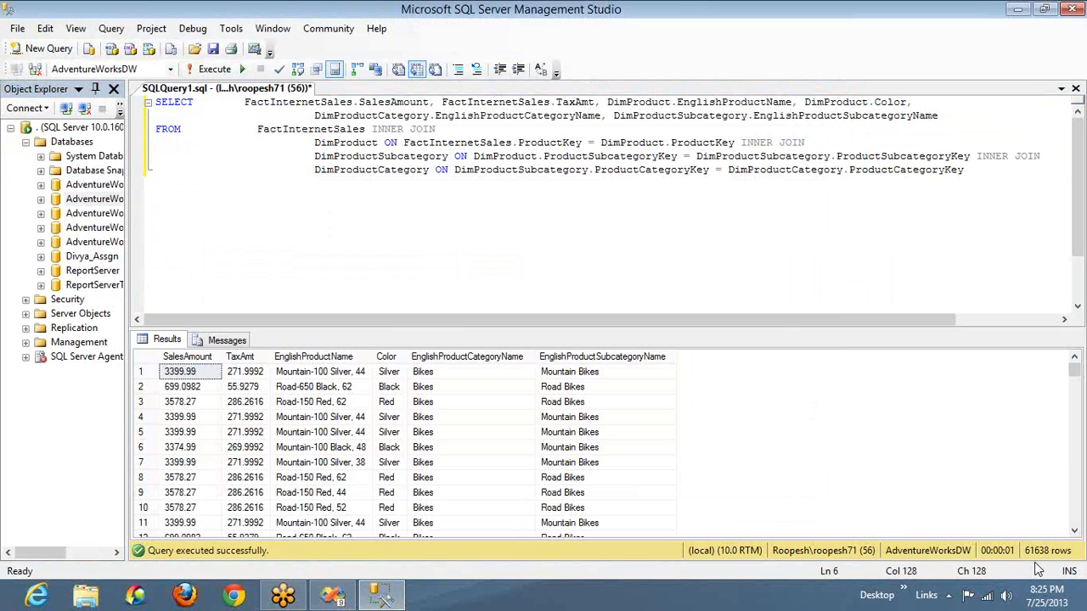
pyautogui.hotkey('alt', 'Tab')
pyautogui.click(253, 116)
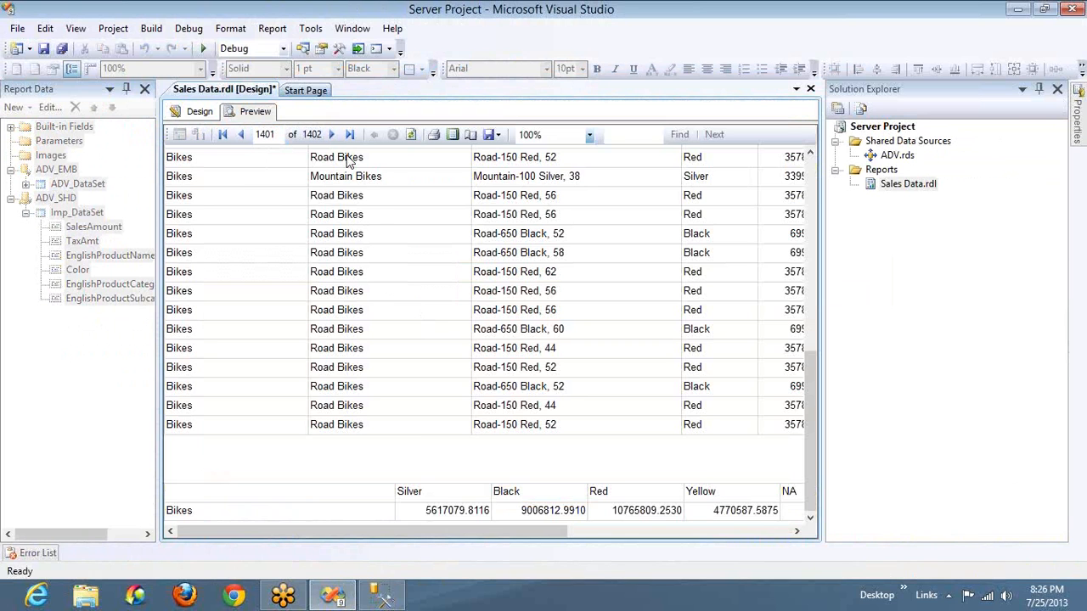
# Examine the query result rows in Management Studio by selecting all columns from the first row and extending the selection down the grid
pyautogui.hotkey('alt', 'Tab')
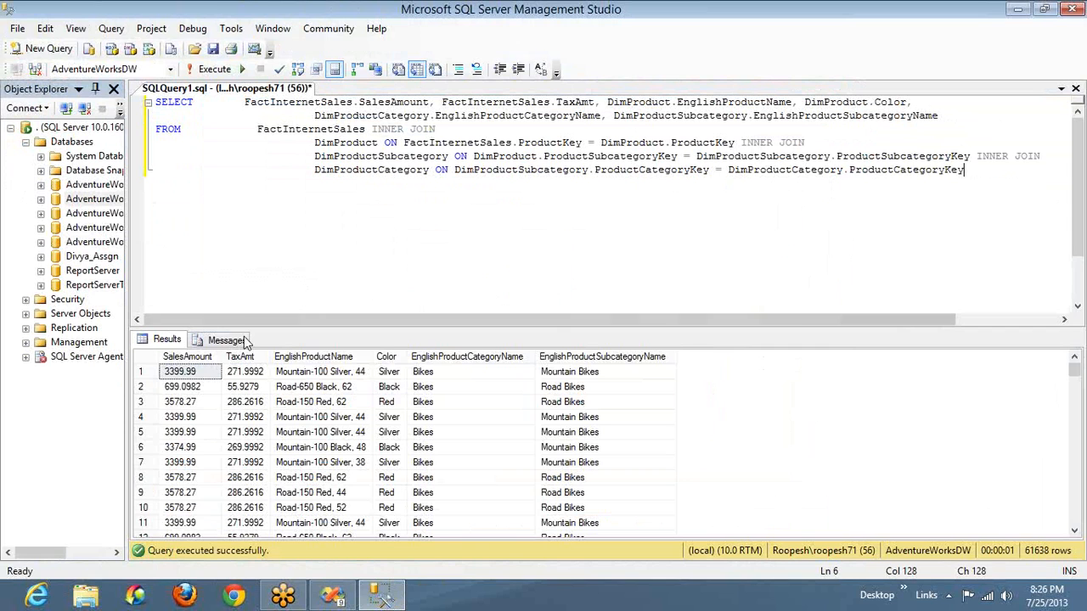
pyautogui.click(215, 375)
pyautogui.hotkey('shift', 'Right')
pyautogui.hotkey('shift', 'Right')
pyautogui.hotkey('shift', 'Right')
pyautogui.hotkey('shift', 'Right')
pyautogui.hotkey('shift', 'Right')
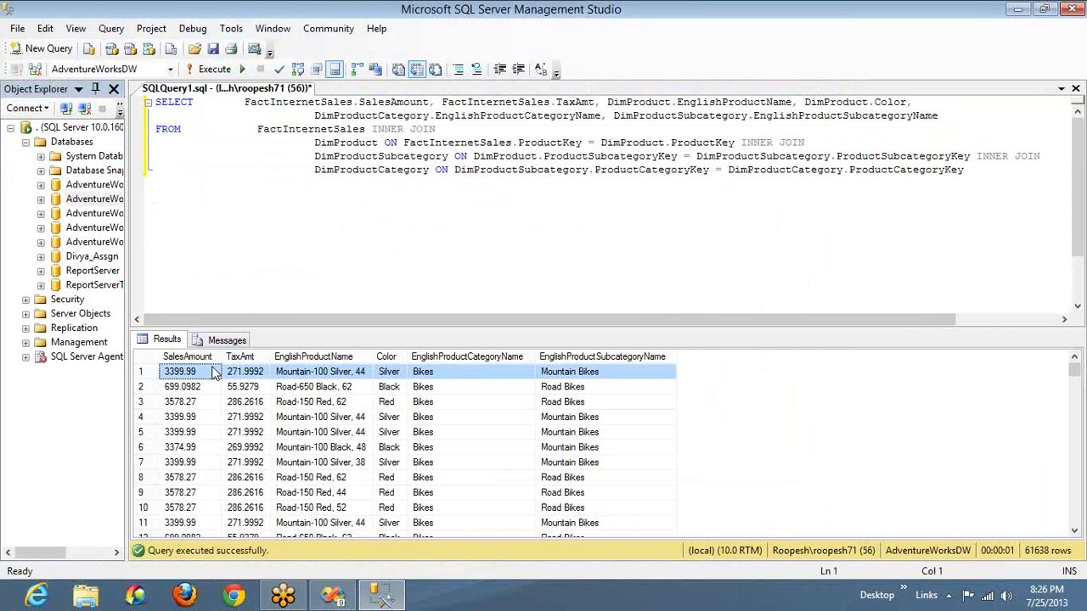
pyautogui.hotkey('shift', 'Down')
pyautogui.hotkey('shift', 'pagedown')
pyautogui.hotkey('shift', 'pagedown')
pyautogui.hotkey('shift', 'pagedown')
pyautogui.hotkey('shift', 'pagedown')
pyautogui.hotkey('shift', 'pagedown')
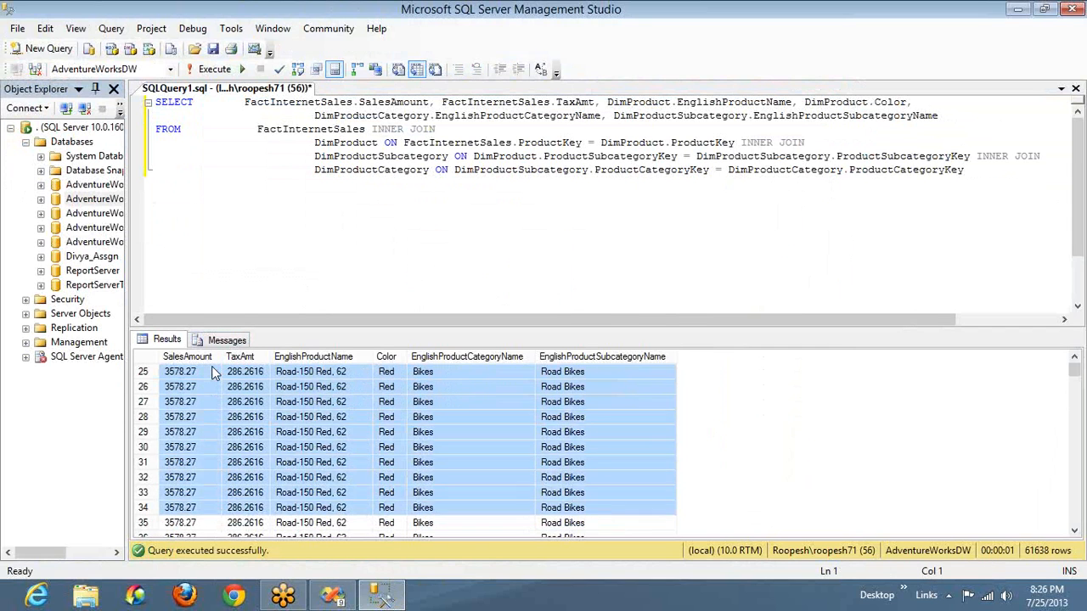
pyautogui.hotkey('shift', 'pagedown')
pyautogui.hotkey('shift', 'pagedown')
pyautogui.hotkey('shift', 'pagedown')
pyautogui.hotkey('shift', 'pagedown')
pyautogui.hotkey('shift', 'pagedown')
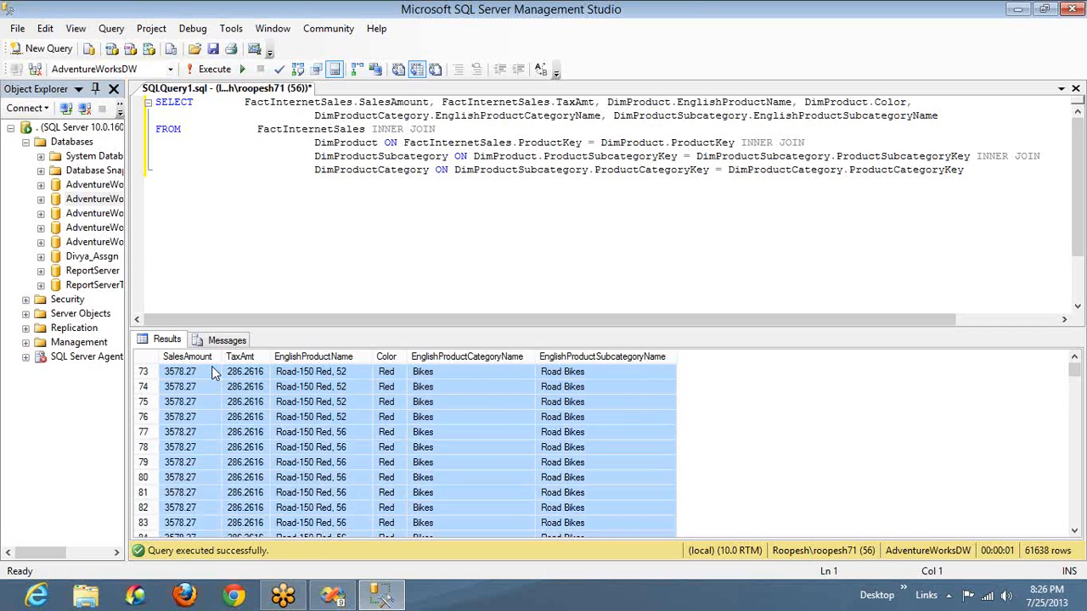
pyautogui.hotkey('shift', 'pagedown')
pyautogui.hotkey('shift', 'pagedown')
pyautogui.hotkey('shift', 'pagedown')
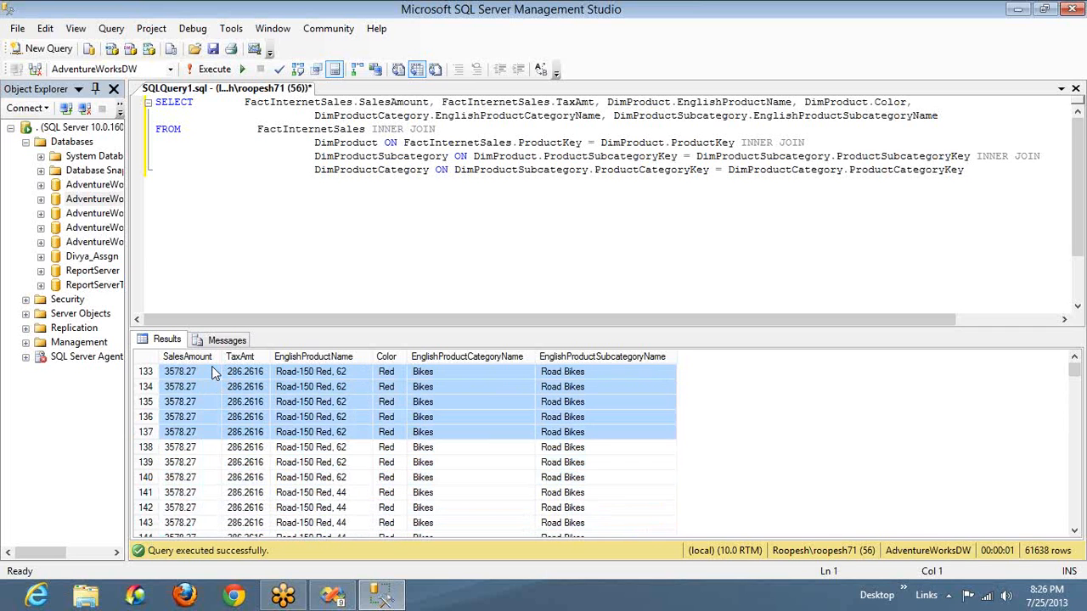
pyautogui.hotkey('shift', 'pagedown')
pyautogui.hotkey('shift', 'pagedown')
pyautogui.hotkey('shift', 'pagedown')
pyautogui.hotkey('shift', 'pagedown')
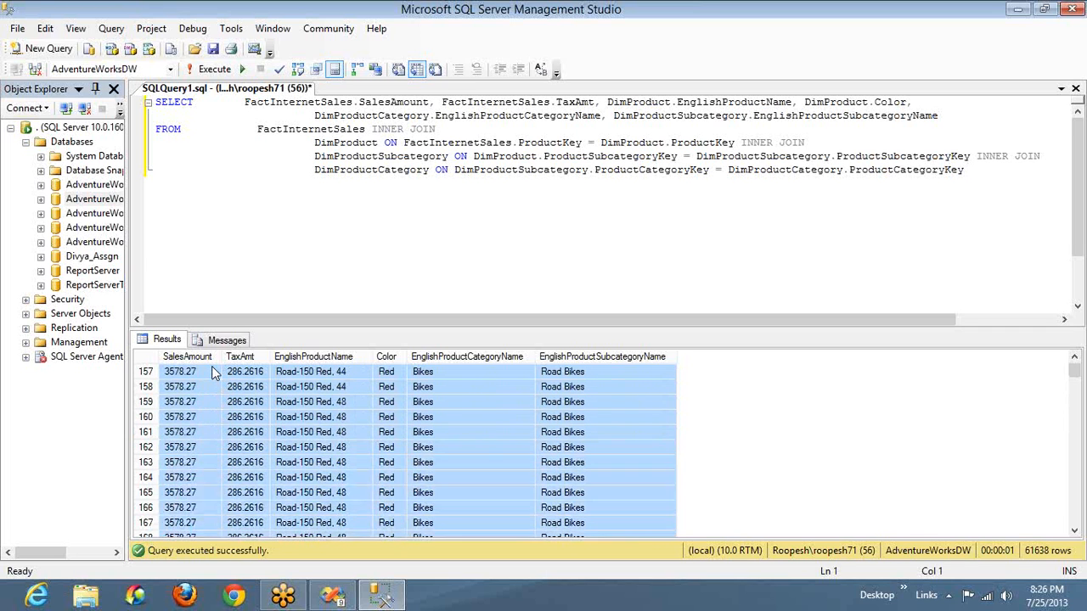
pyautogui.hotkey('shift', 'pagedown')
pyautogui.hotkey('shift', 'pagedown')
pyautogui.hotkey('shift', 'pagedown')
pyautogui.hotkey('shift', 'pagedown')
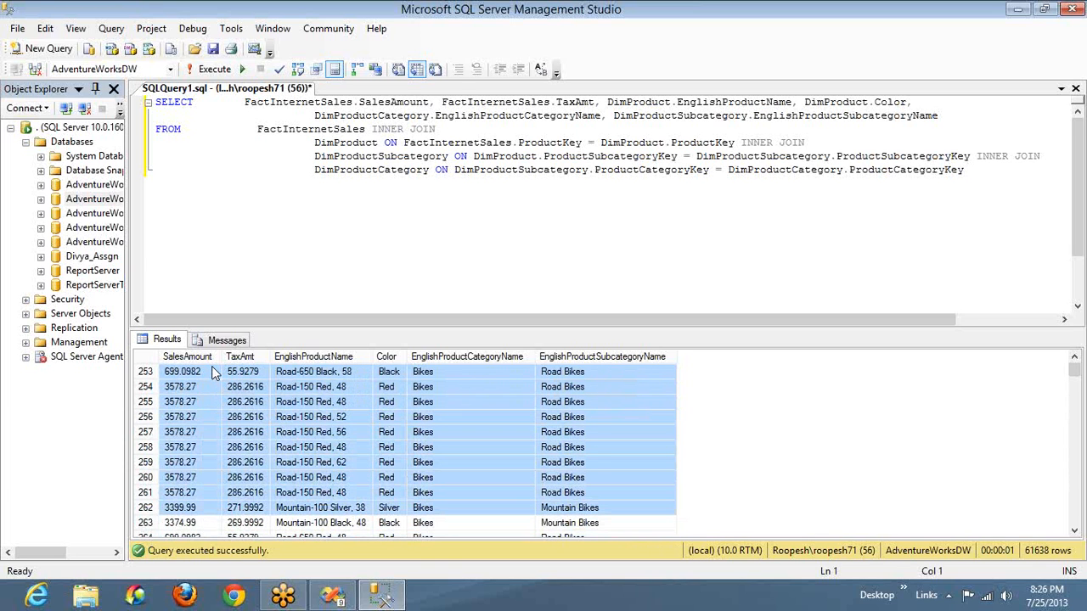
pyautogui.hotkey('ctrl', 'a')
pyautogui.click(255, 357)
# Switch to the report design in Visual Studio and delete the Subcategories, Products and Color columns from the main table
pyautogui.hotkey('alt', 'Tab')
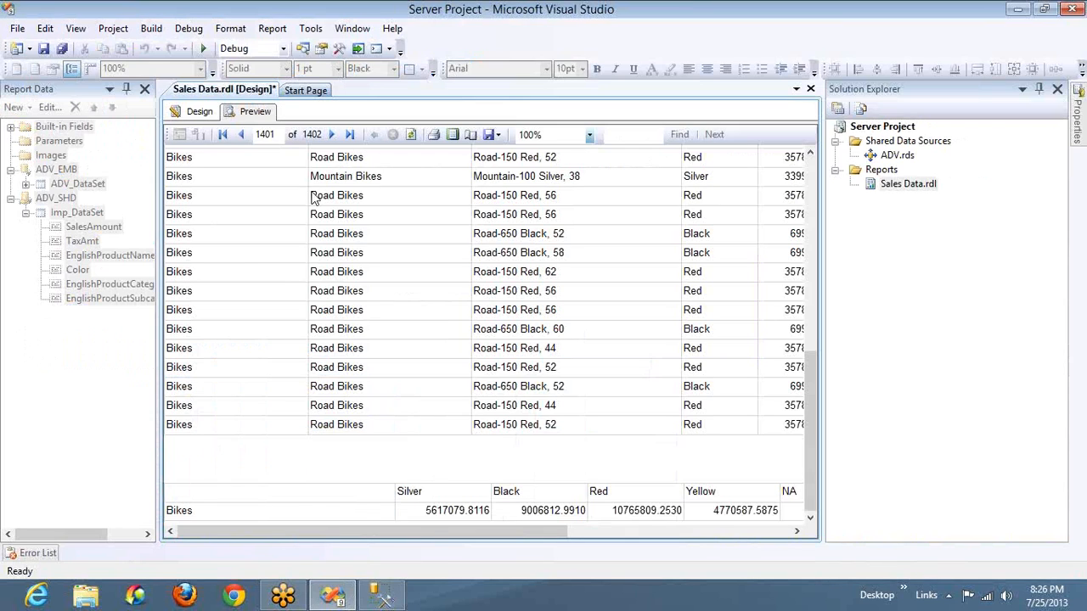
pyautogui.click(200, 113)
pyautogui.click(386, 168)
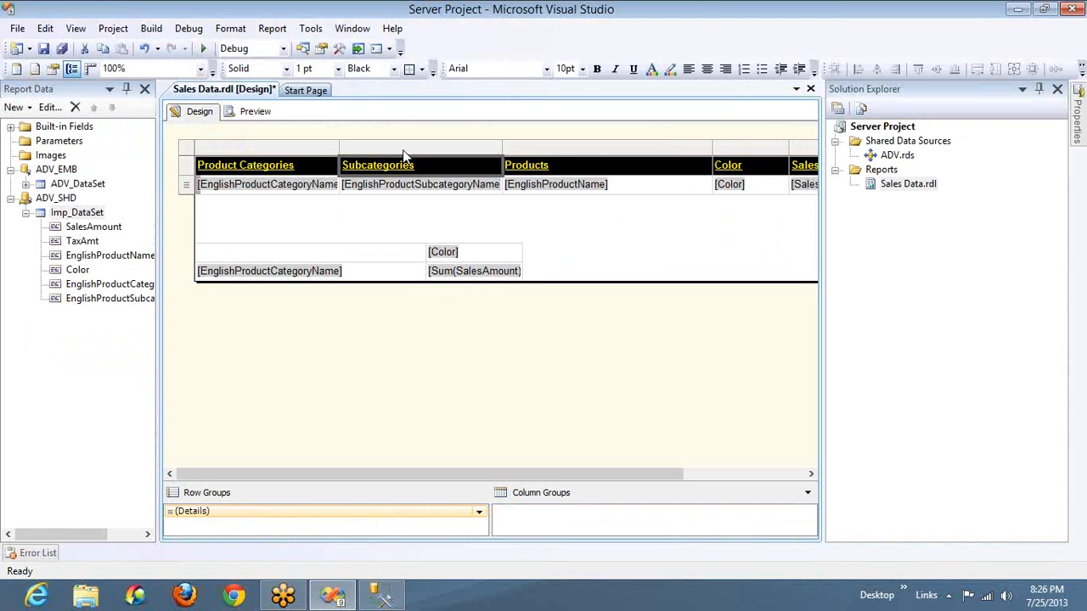
pyautogui.click(403, 149)
pyautogui.rightClick(444, 150)
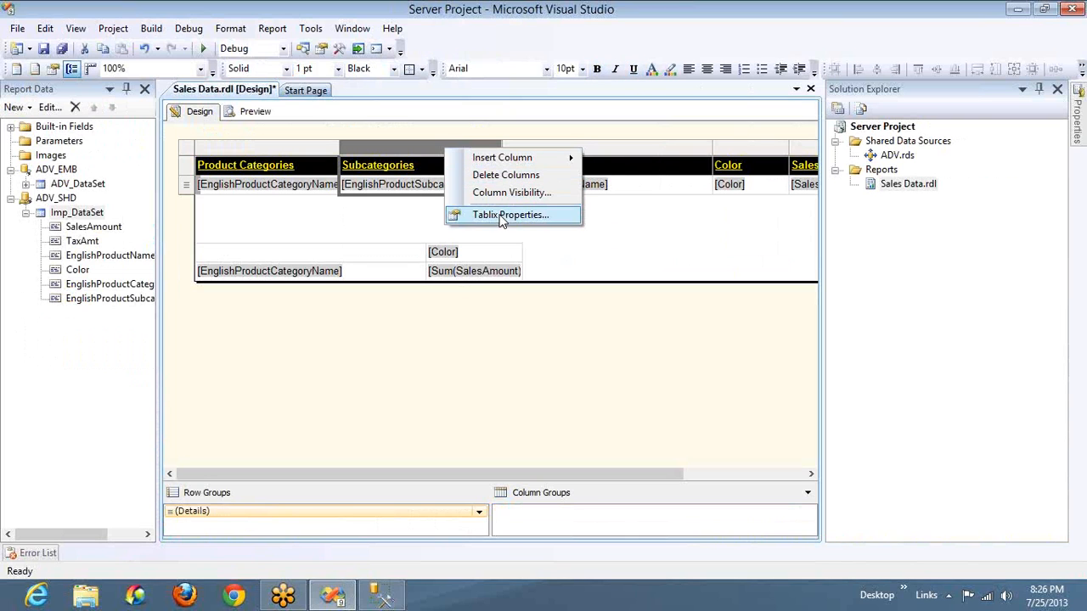
pyautogui.click(484, 175)
pyautogui.click(443, 149)
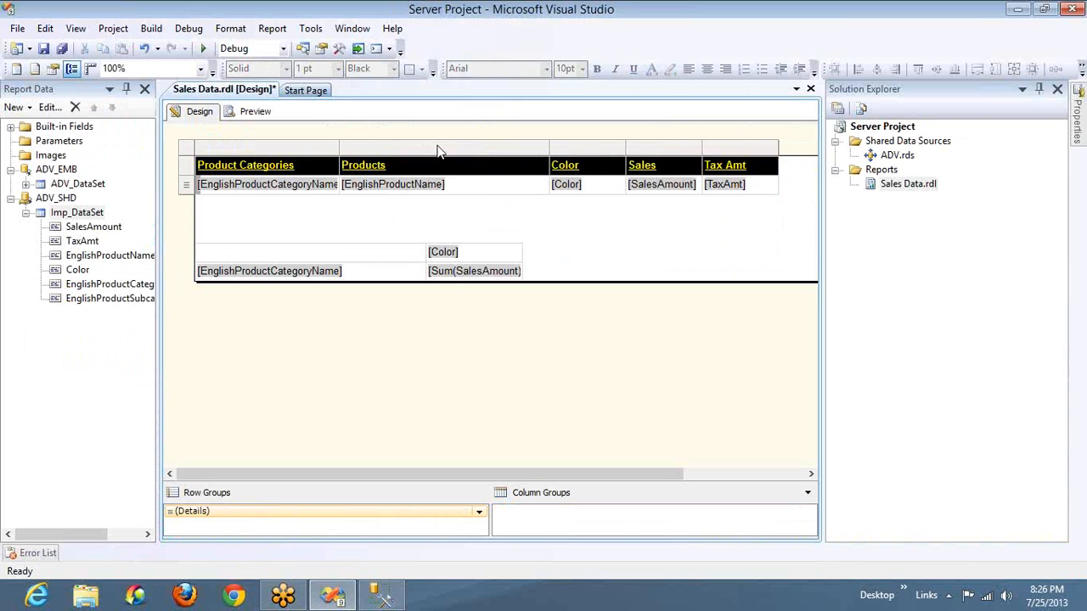
pyautogui.rightClick(438, 149)
pyautogui.click(480, 175)
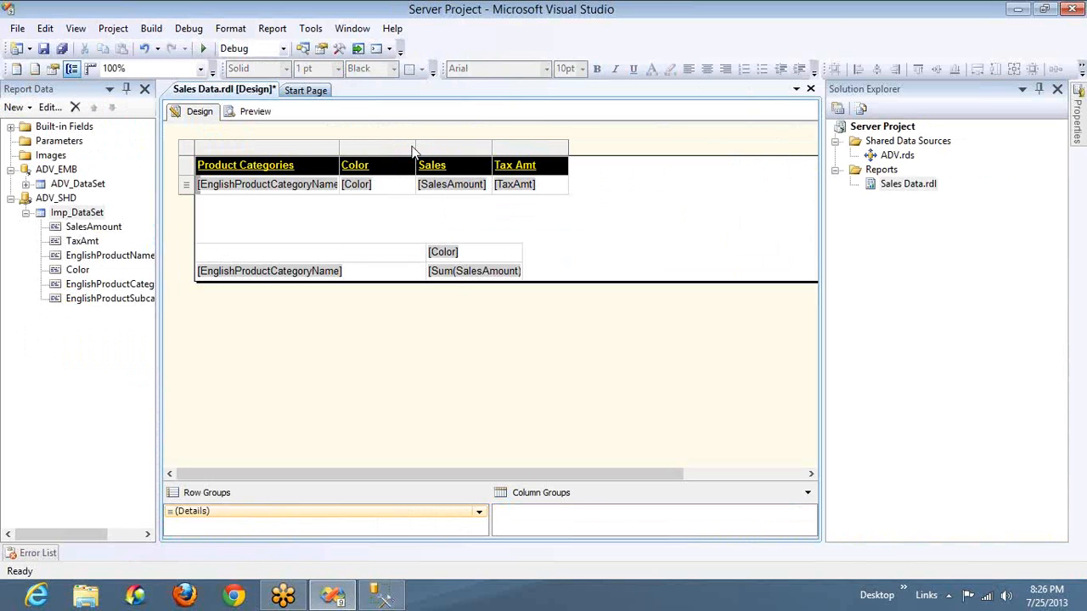
pyautogui.rightClick(395, 148)
pyautogui.click(432, 175)
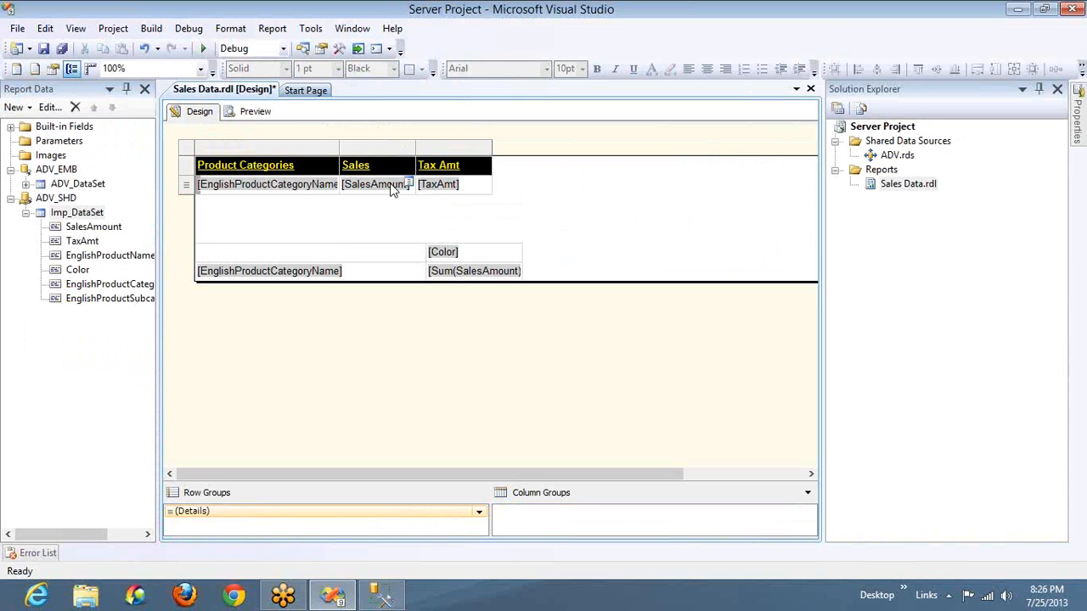
# Preview the Sales Data report with the reduced table, and return to the design with the Sales header cell selected
pyautogui.click(263, 117)
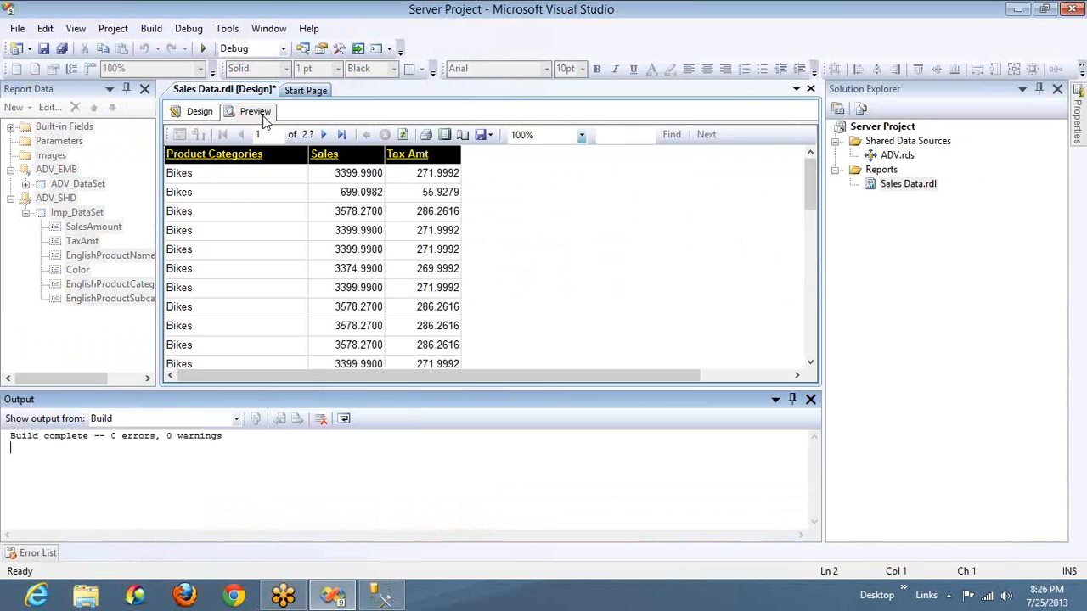
pyautogui.click(195, 114)
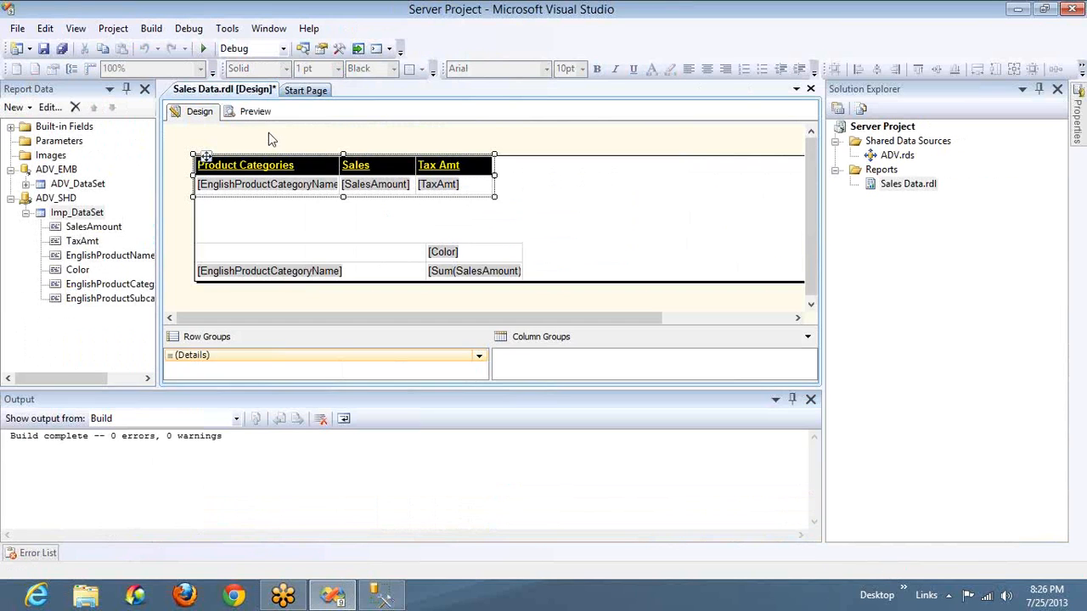
pyautogui.click(346, 163)
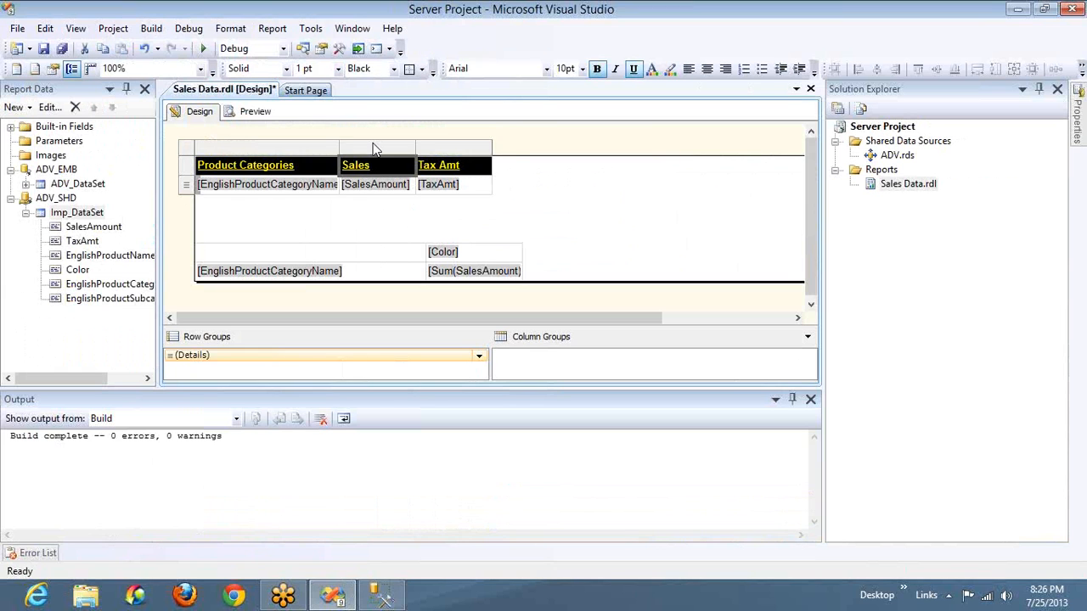
# Delete the Sales and Tax Amt columns from the main table, keeping only Product Categories
pyautogui.rightClick(376, 149)
pyautogui.click(418, 173)
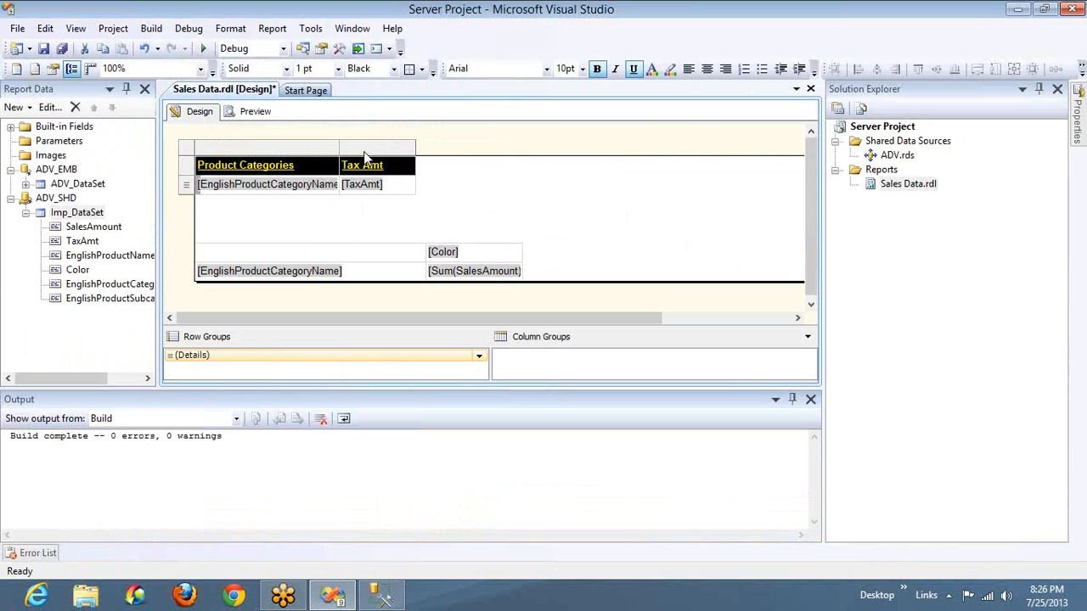
pyautogui.rightClick(364, 151)
pyautogui.click(407, 180)
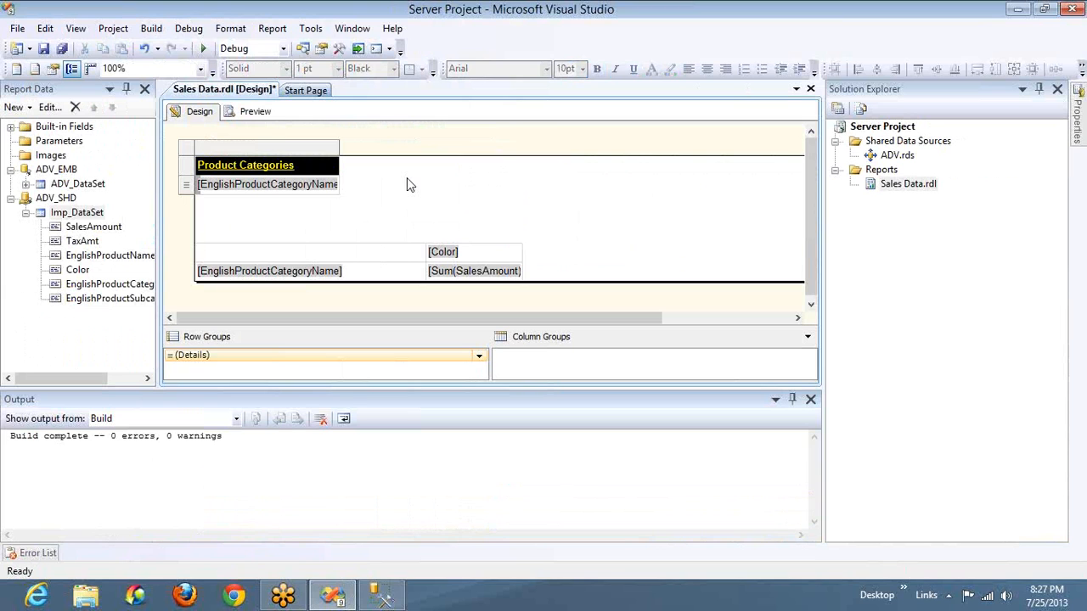
# Preview the single-column table and check the report's last page and the page before it
pyautogui.click(259, 113)
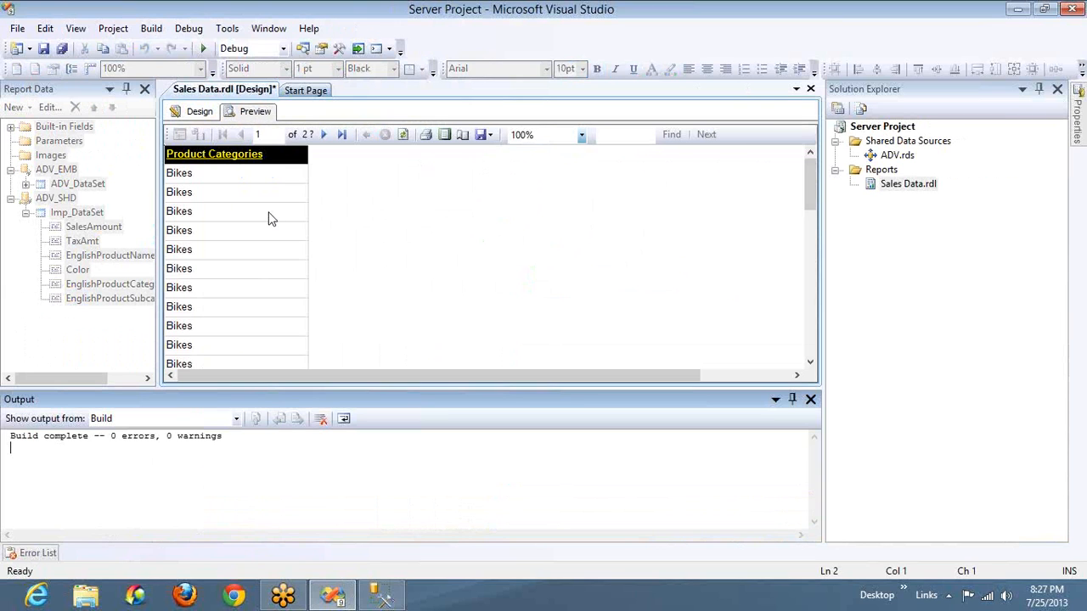
pyautogui.click(342, 136)
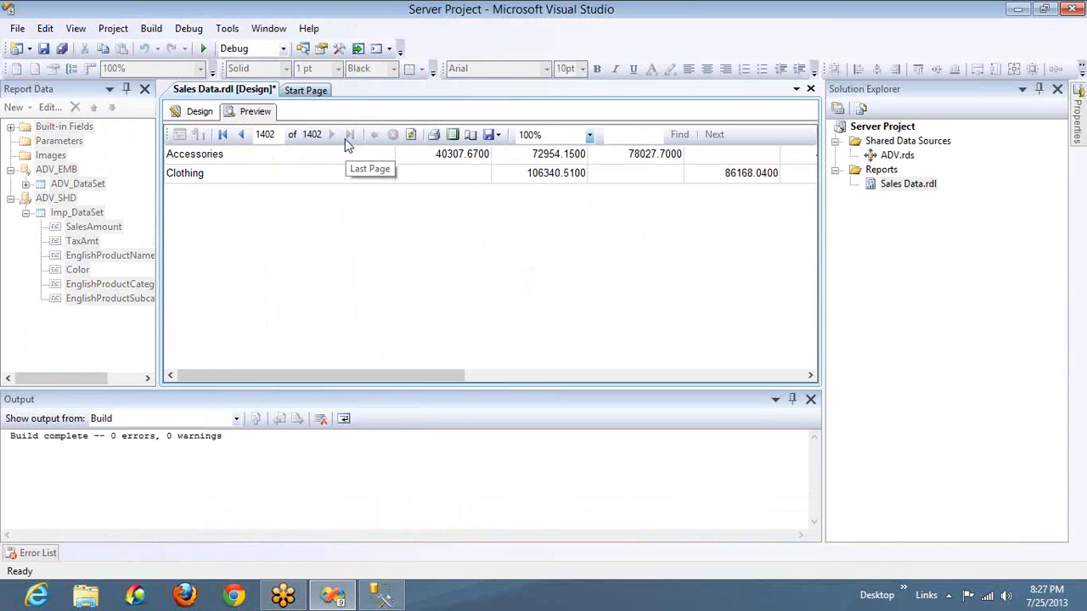
pyautogui.click(243, 136)
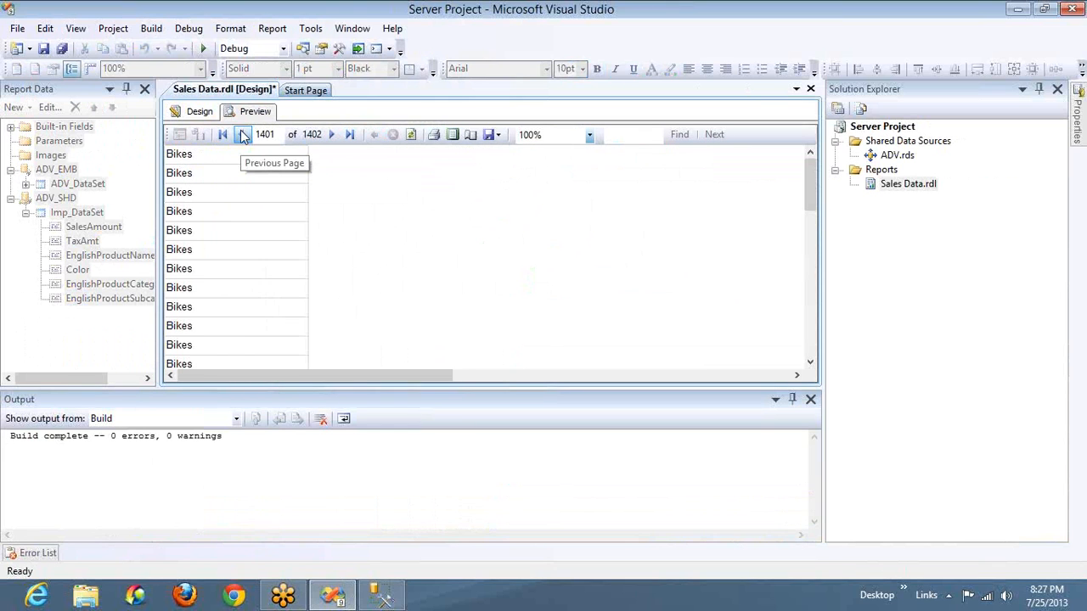
# Switch to Management Studio, examine the Color and EnglishProductCategoryName result columns, and return to the preview in Visual Studio
pyautogui.hotkey('alt', 'Tab')
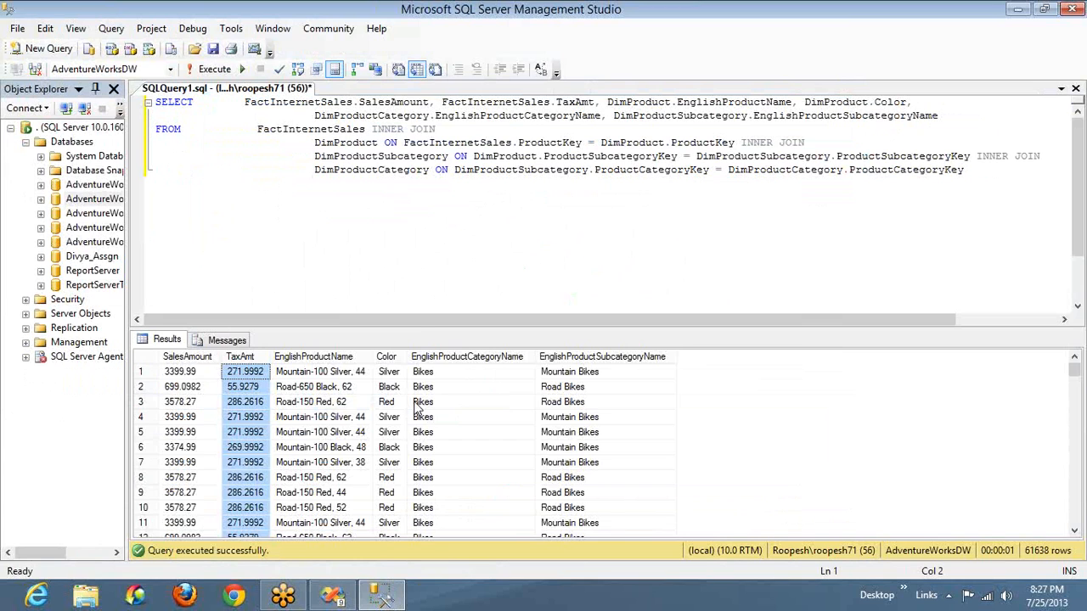
pyautogui.click(394, 360)
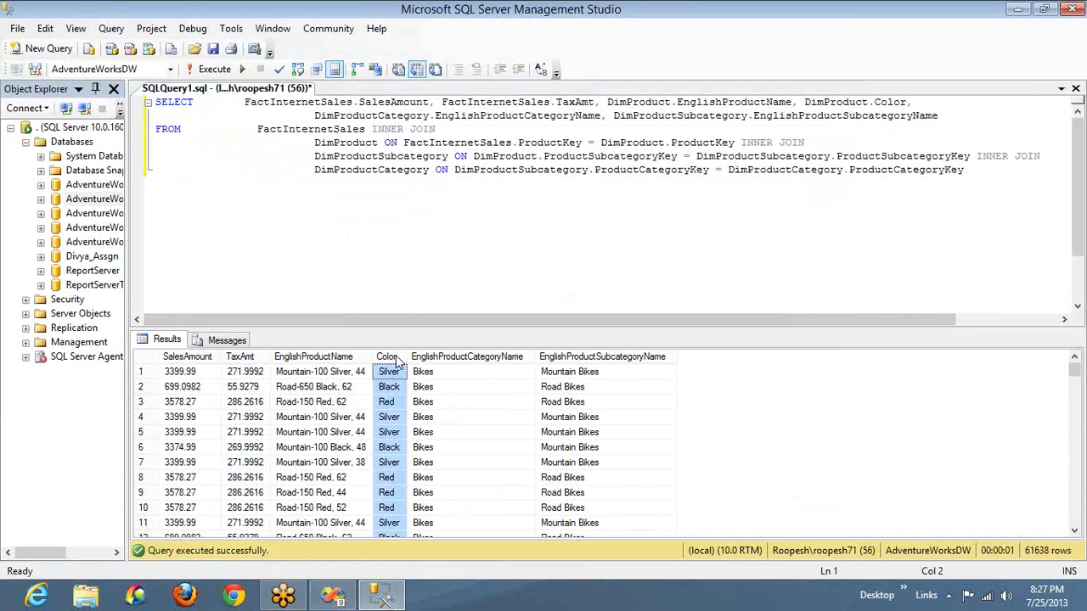
pyautogui.click(449, 360)
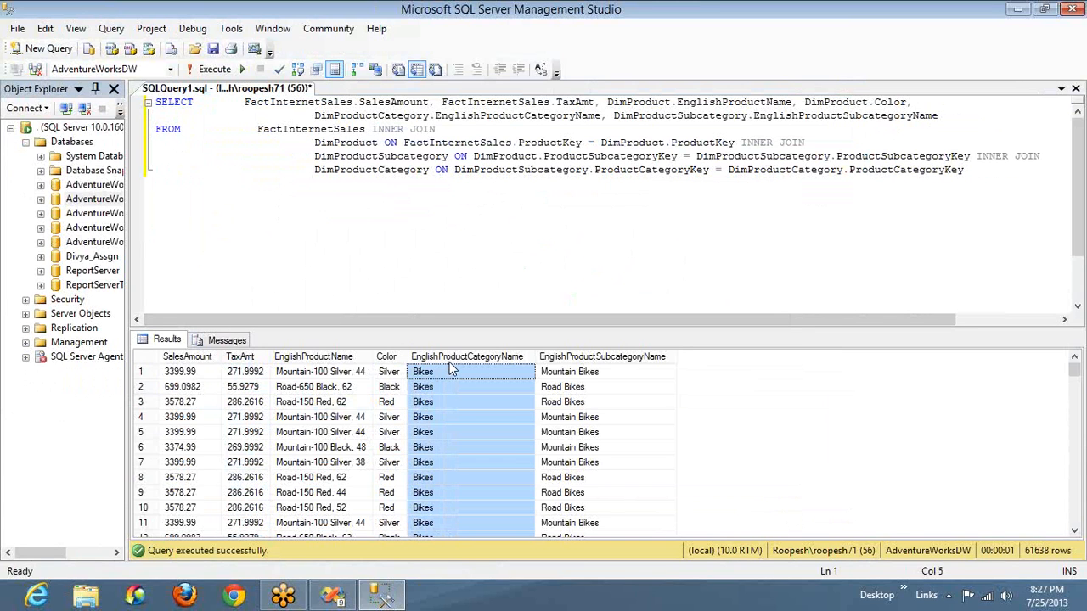
pyautogui.hotkey('alt', 'Tab')
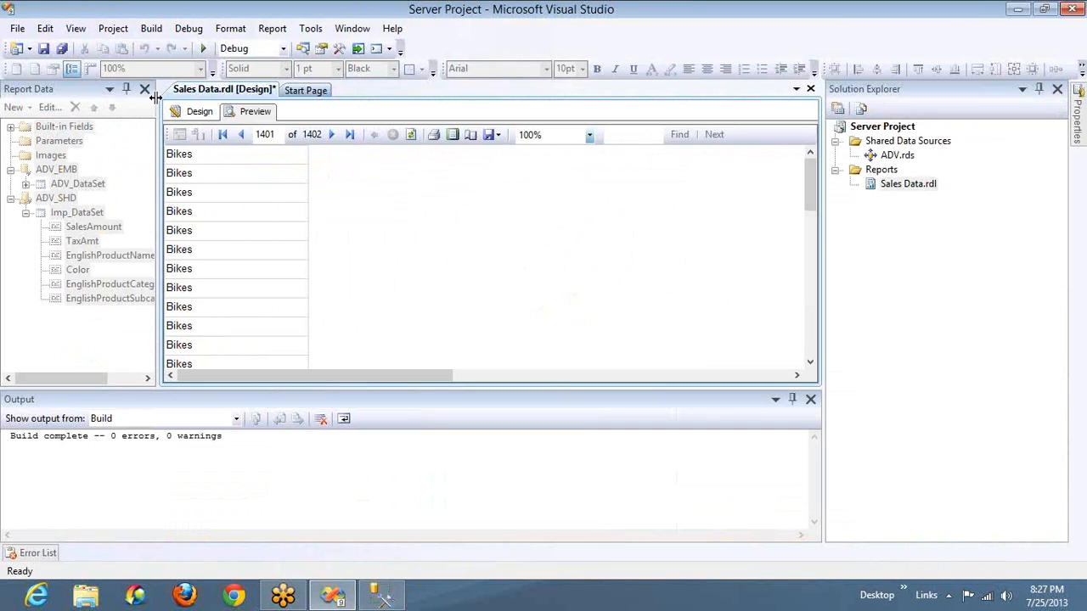
# In the report design, add a column after Product Categories showing the TaxAmt field, and preview the table
pyautogui.click(199, 112)
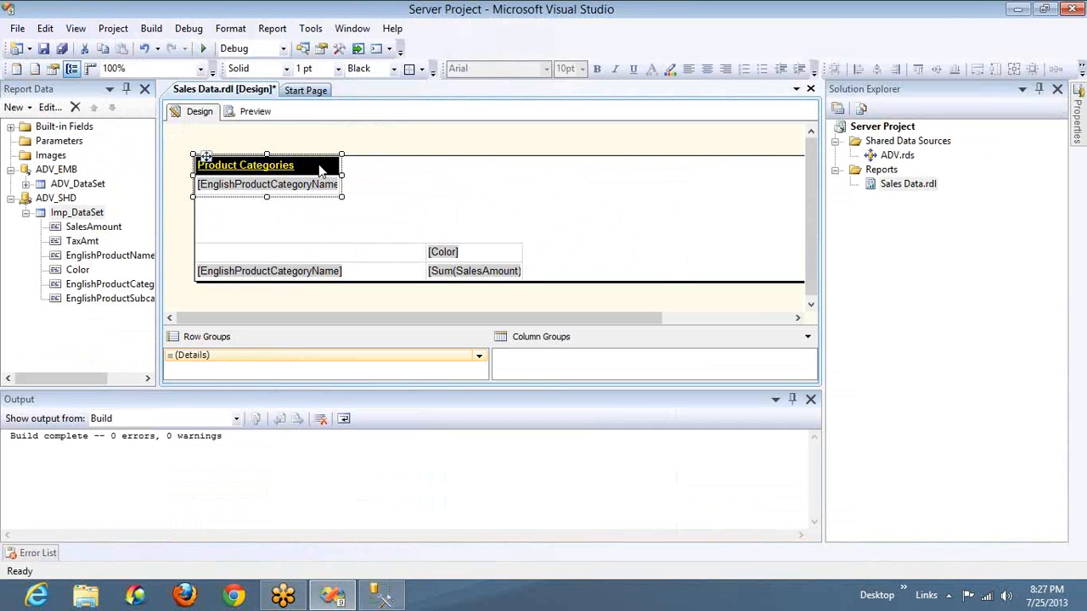
pyautogui.click(319, 150)
pyautogui.rightClick(319, 150)
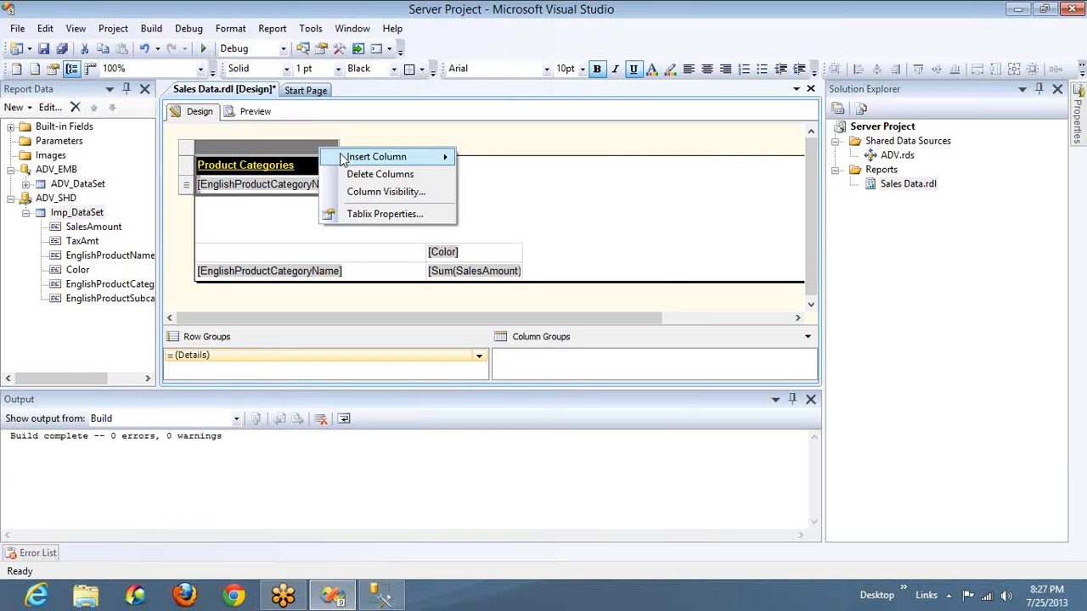
pyautogui.moveTo(444, 157)
pyautogui.click(512, 185)
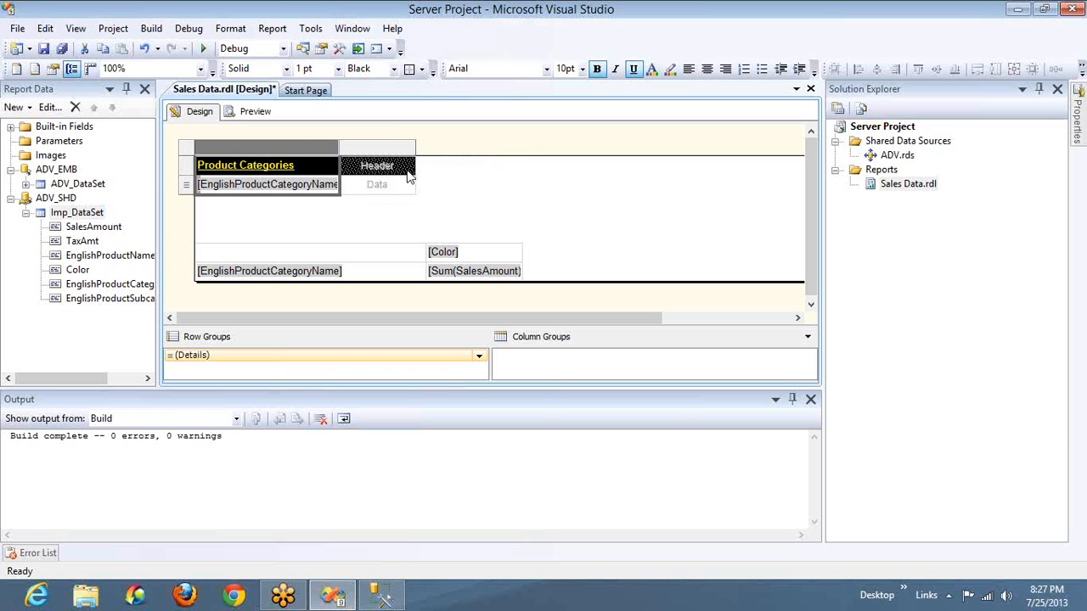
pyautogui.click(408, 183)
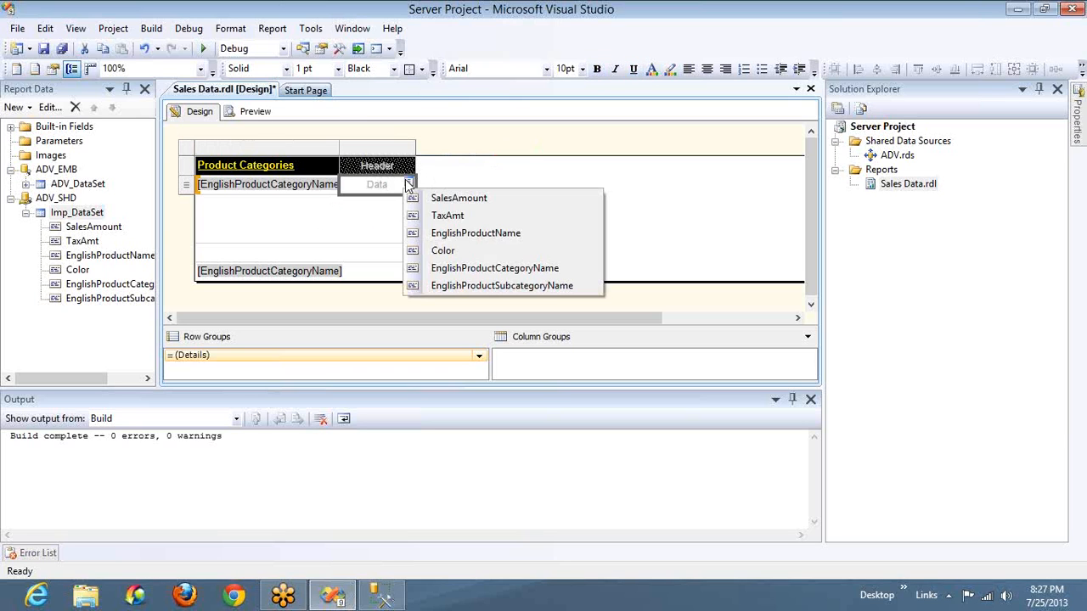
pyautogui.click(447, 216)
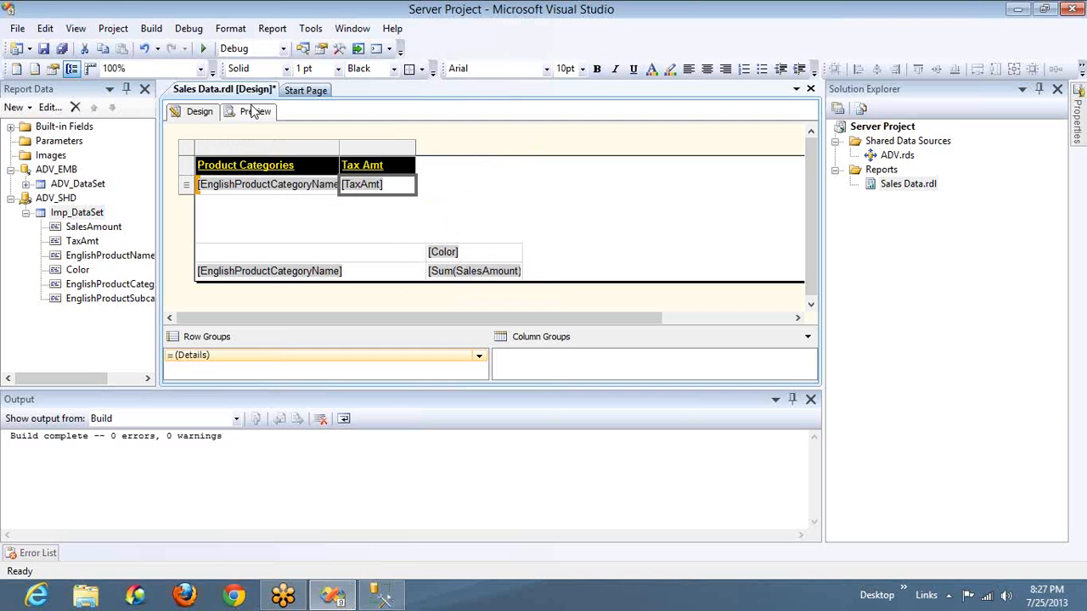
pyautogui.click(253, 111)
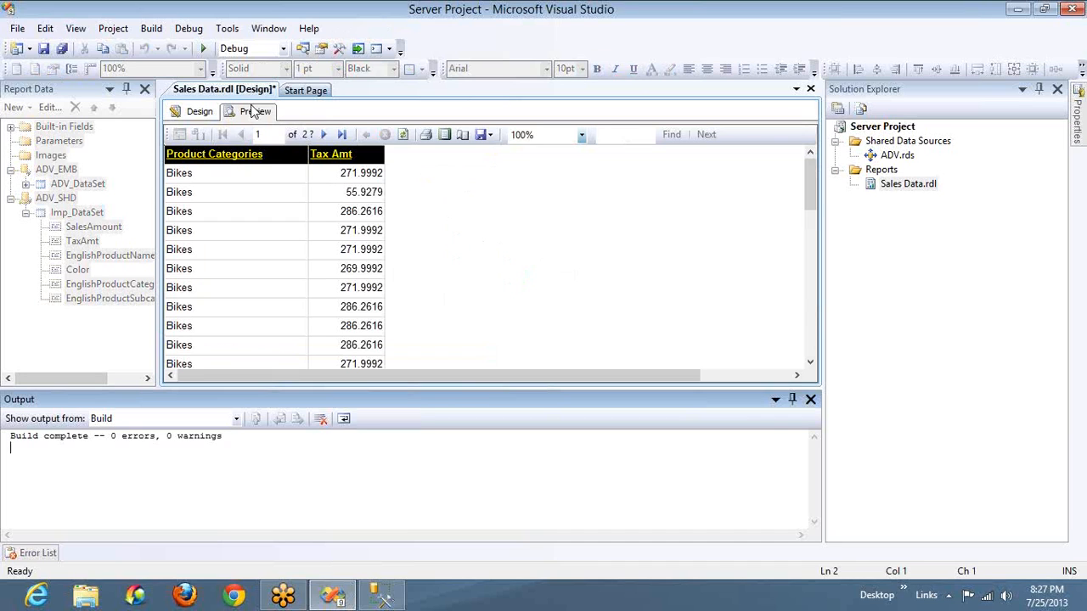
pyautogui.click(201, 113)
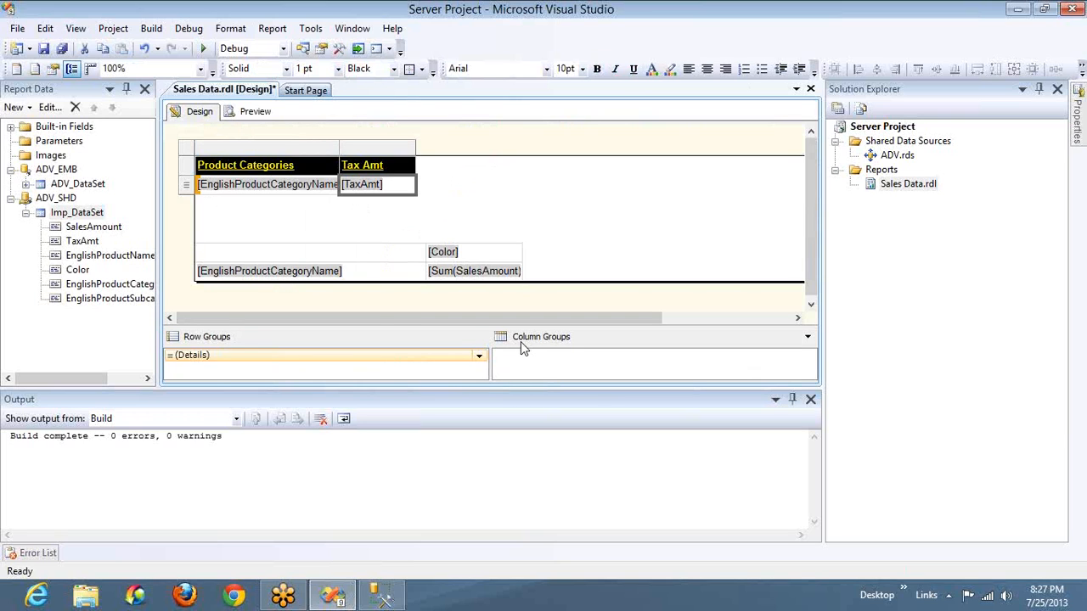
# Replace the Color field in the matrix's column header with the text Sales
pyautogui.click(473, 248)
pyautogui.click(473, 248)
pyautogui.write('Sales')
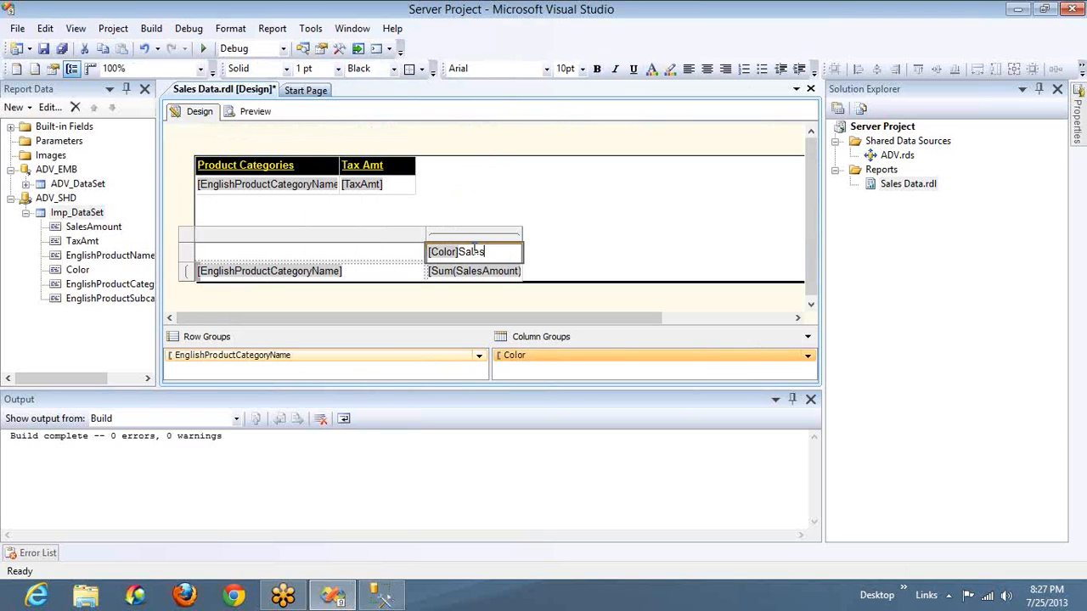
pyautogui.hotkey('ctrl', 'a')
pyautogui.write('S')
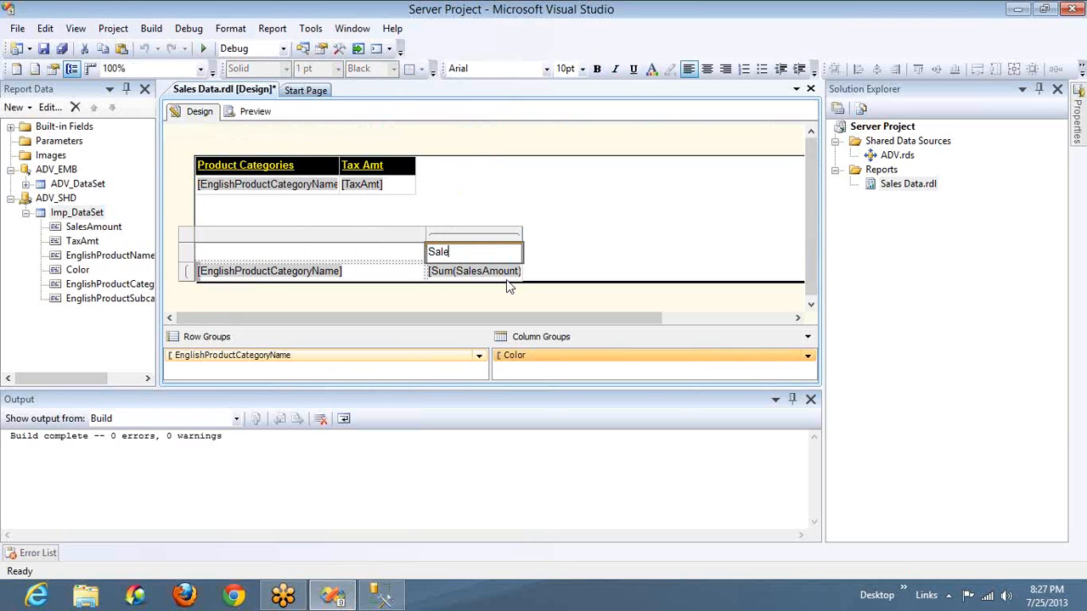
# Delete only the Color column group from the matrix, keeping its related rows and columns
pyautogui.rightClick(547, 356)
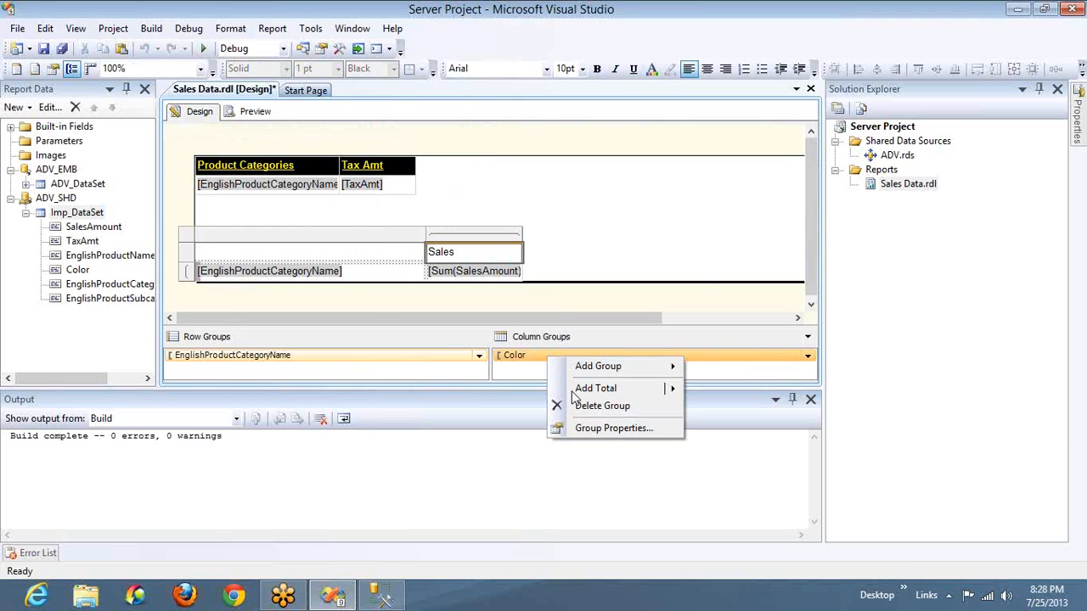
pyautogui.click(578, 407)
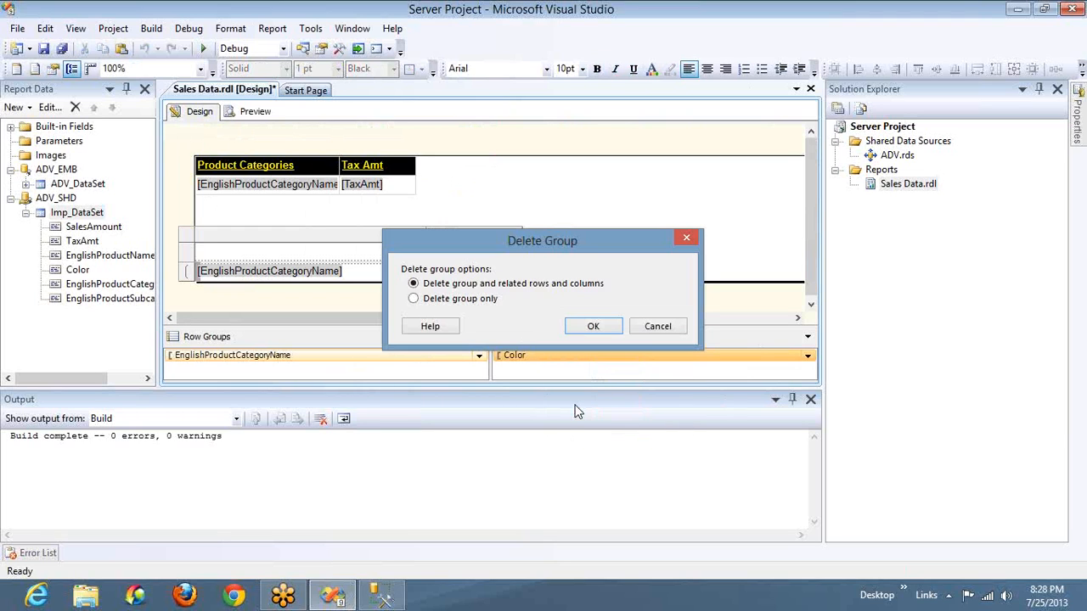
pyautogui.click(470, 299)
pyautogui.click(606, 330)
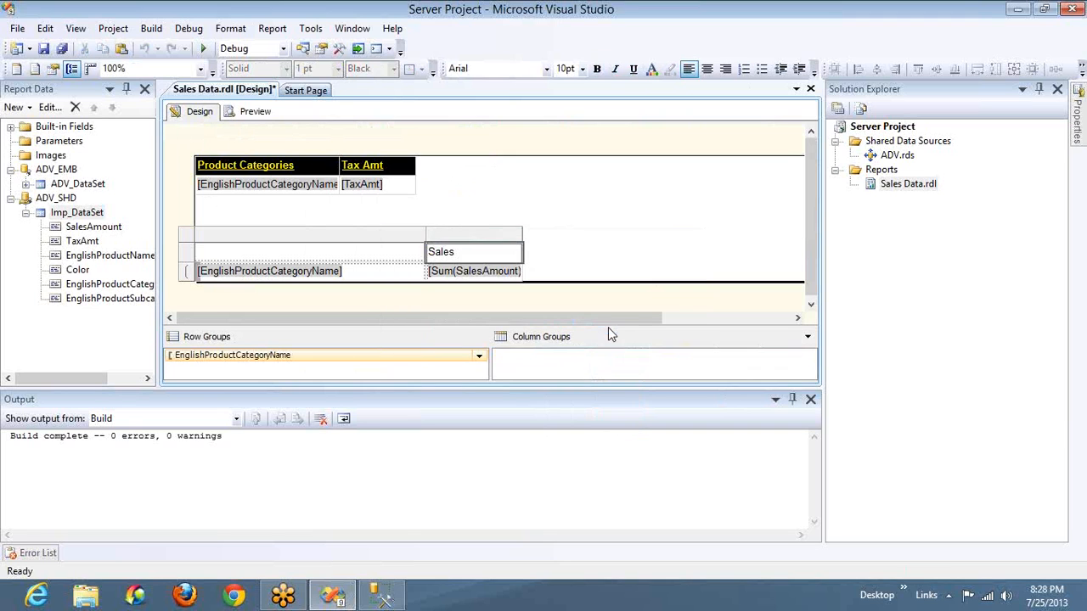
pyautogui.click(489, 227)
pyautogui.click(530, 280)
# Preview the report and examine the matrix's sales amounts per product category across the last two pages
pyautogui.click(252, 111)
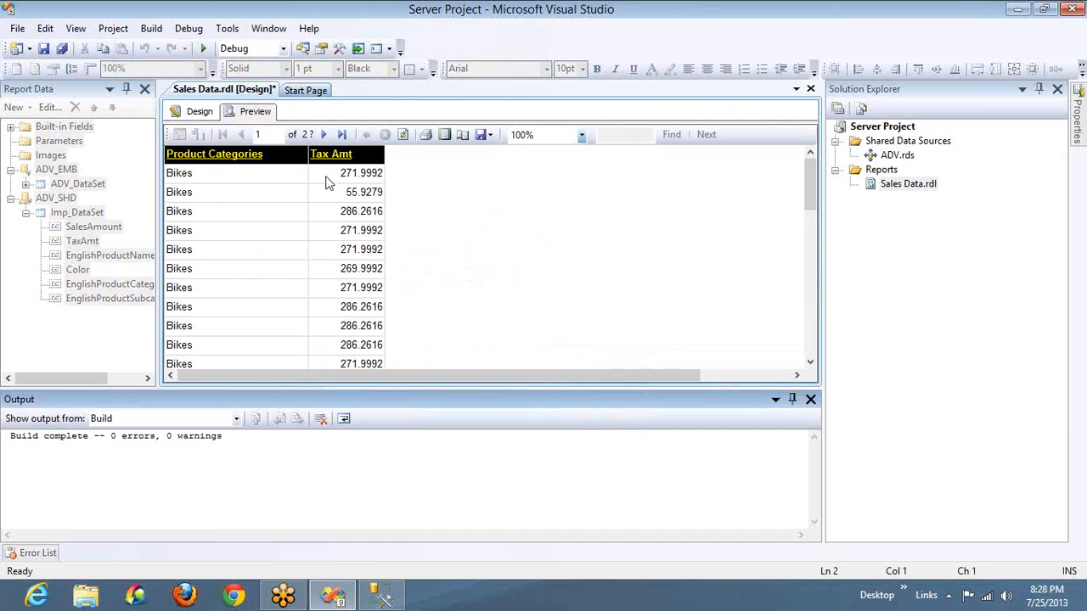
pyautogui.click(342, 135)
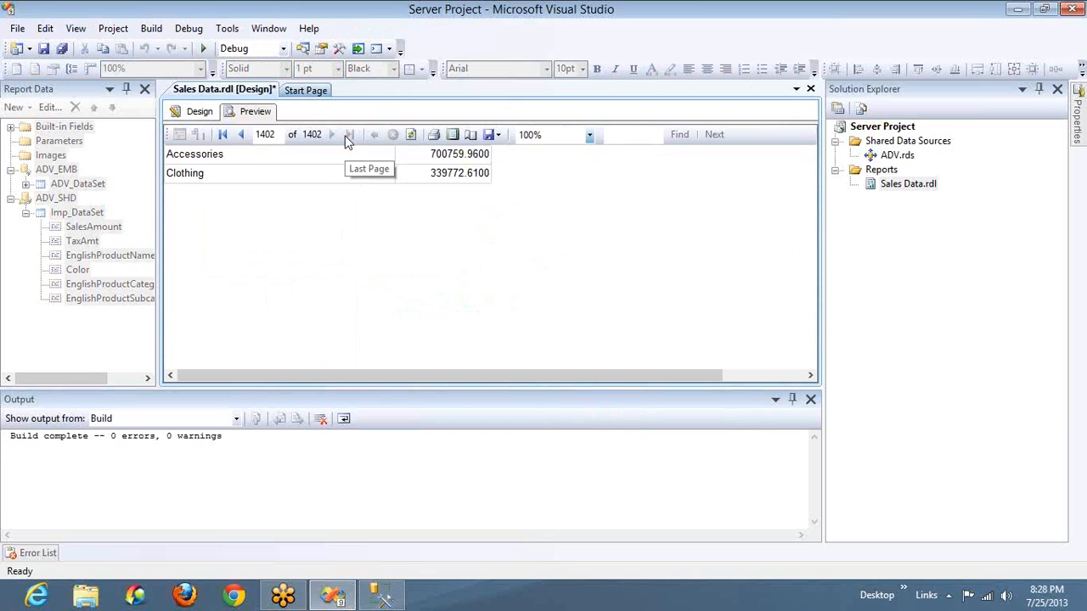
pyautogui.click(240, 136)
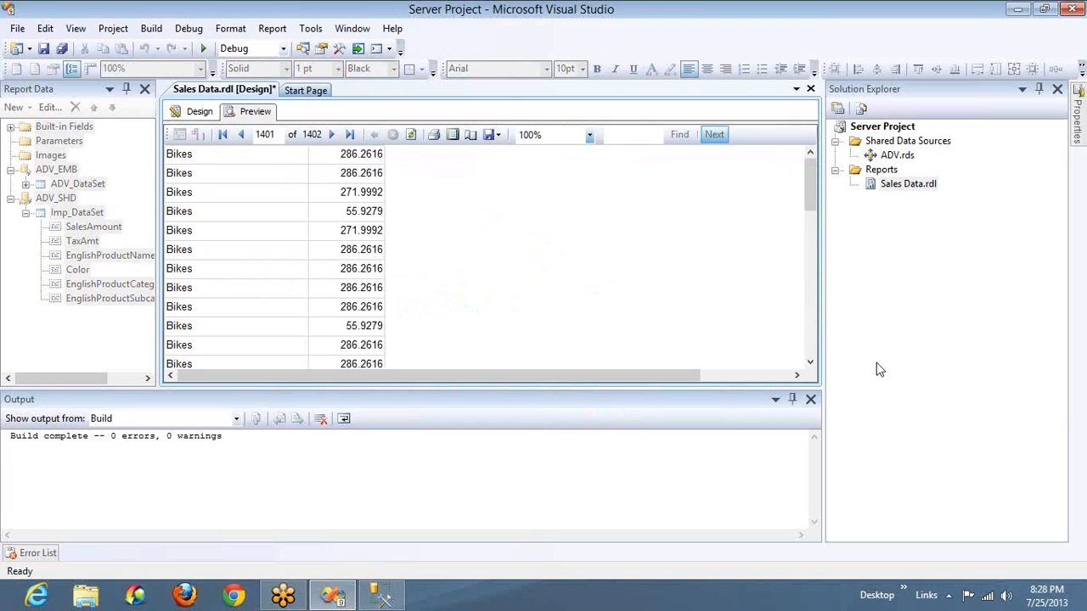
pyautogui.moveTo(808, 202); pyautogui.dragTo(793, 364)
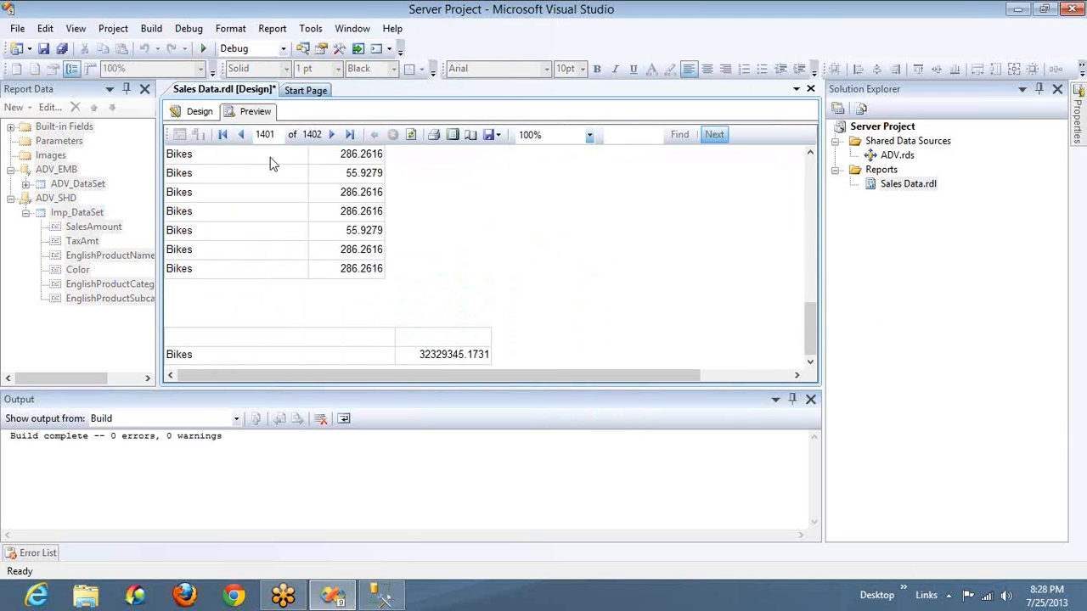
pyautogui.click(330, 135)
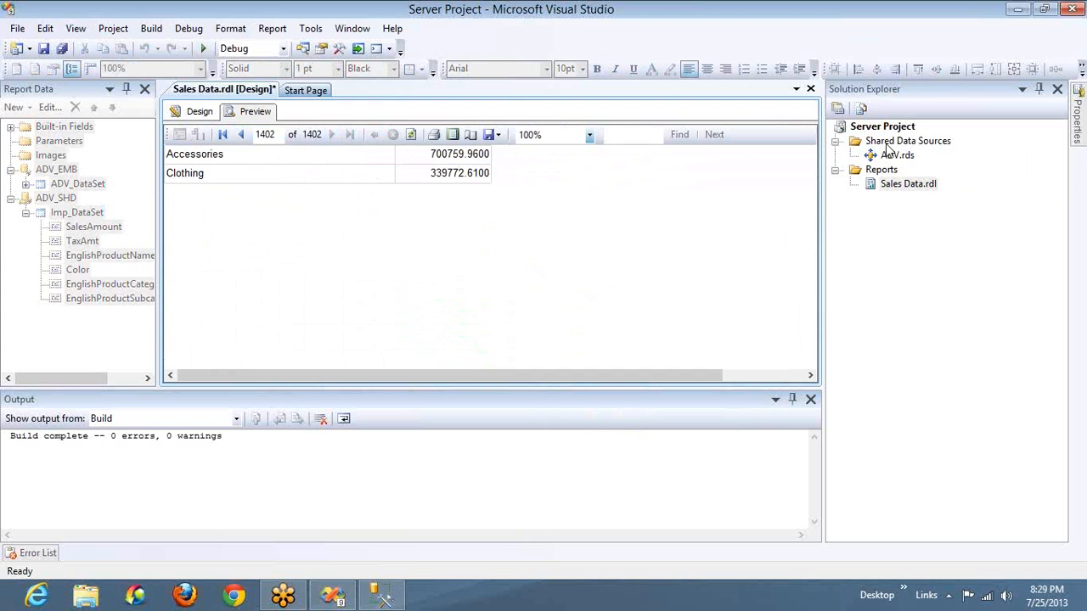
# Switch to Management Studio and place the cursor in the last line of the source query
pyautogui.hotkey('alt', 'Tab')
pyautogui.hotkey('alt', 'Tab')
pyautogui.hotkey('alt', 'Tab')
pyautogui.hotkey('alt', 'Tab')
pyautogui.hotkey('alt', 'Tab')
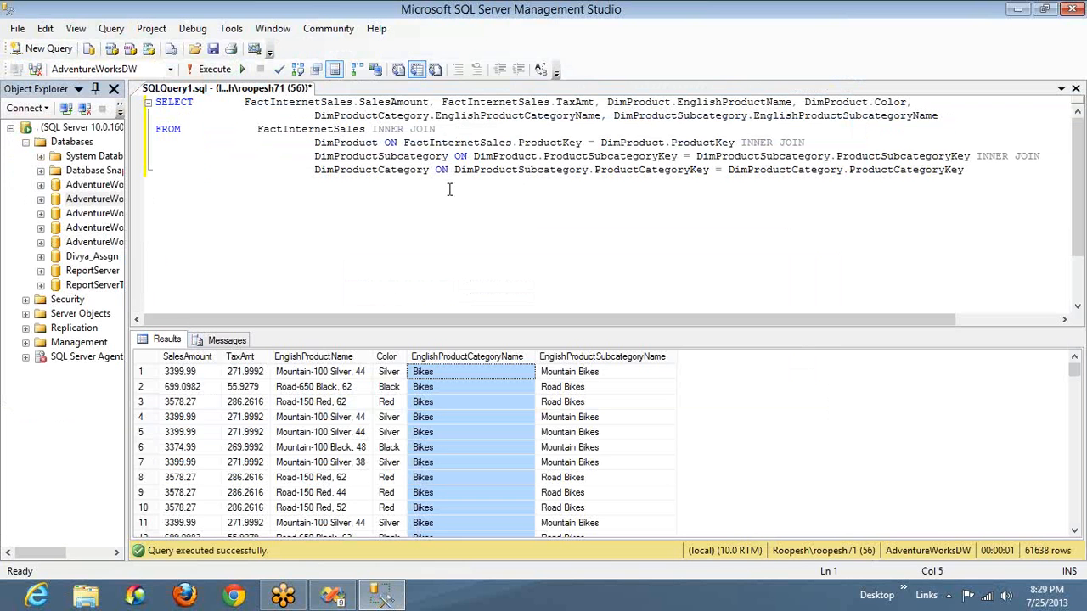
pyautogui.click(417, 204)
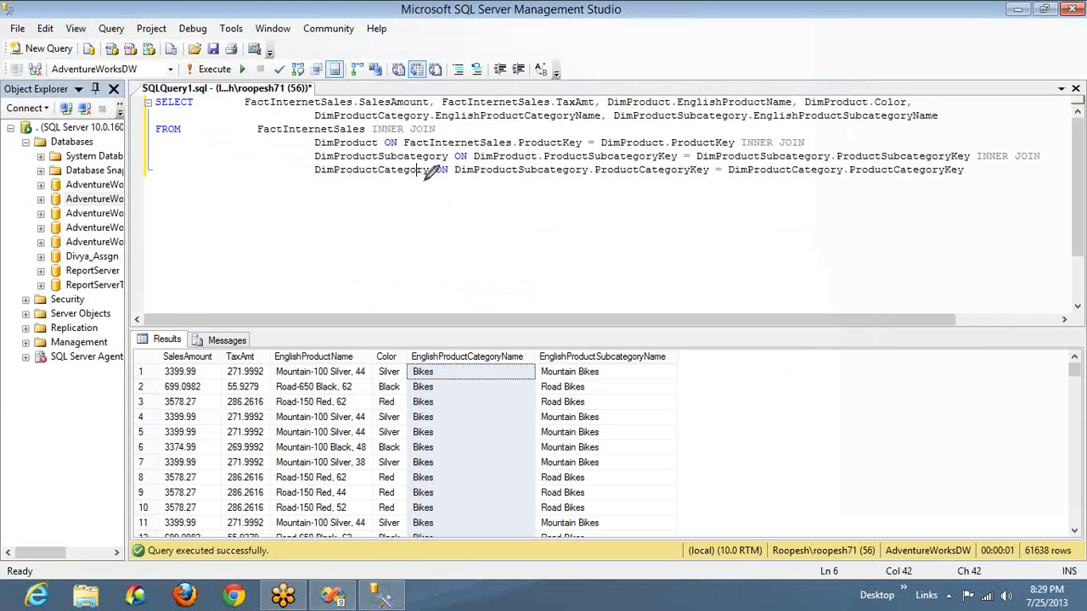
pyautogui.moveTo(406, 189)
pyautogui.mouseDown()
pyautogui.moveTo(469, 259)
pyautogui.moveTo(409, 187)
pyautogui.mouseUp()
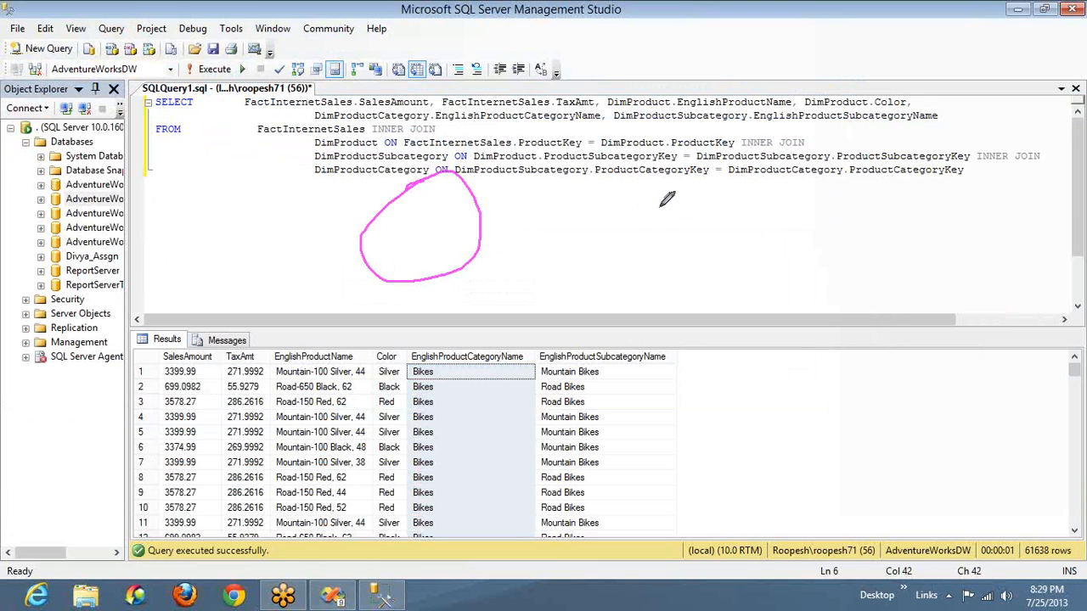
pyautogui.moveTo(670, 174)
pyautogui.mouseDown()
pyautogui.moveTo(712, 218)
pyautogui.moveTo(643, 178)
pyautogui.mouseUp()
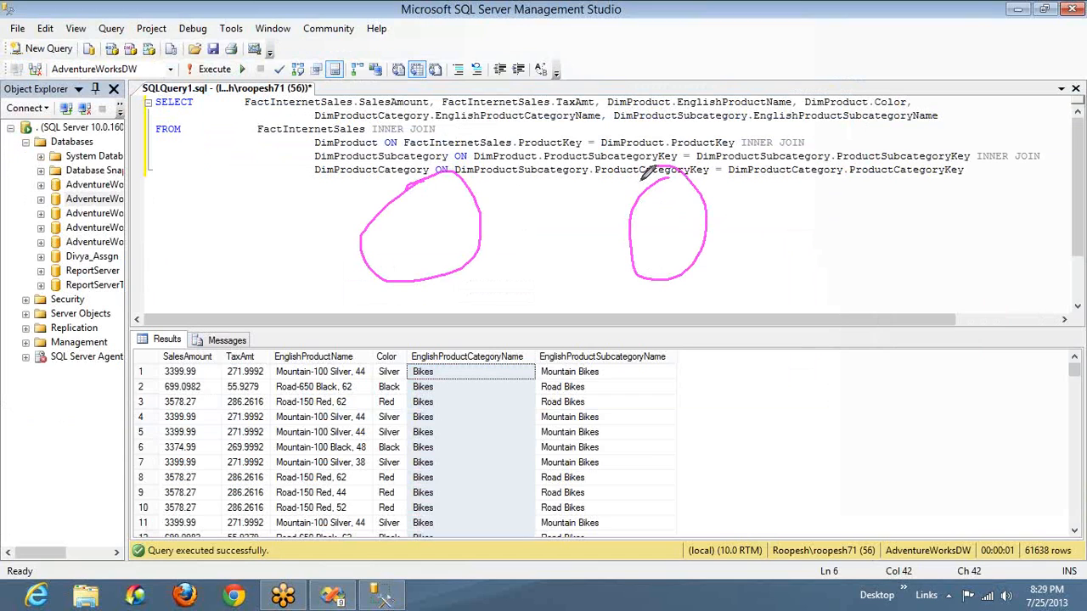
pyautogui.click(662, 224)
pyautogui.moveTo(662, 224); pyautogui.dragTo(701, 177)
pyautogui.moveTo(418, 229)
pyautogui.mouseDown()
pyautogui.moveTo(430, 240)
pyautogui.moveTo(460, 169)
pyautogui.mouseUp()
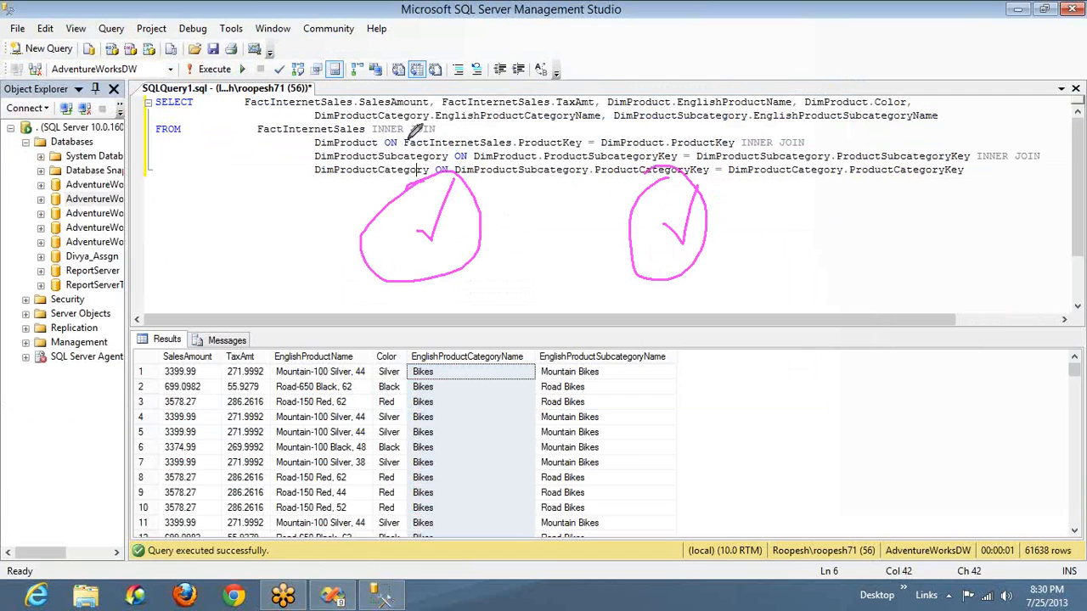
pyautogui.moveTo(408, 142); pyautogui.dragTo(425, 113)
pyautogui.moveTo(583, 94)
pyautogui.mouseDown()
pyautogui.moveTo(629, 107)
pyautogui.moveTo(634, 83)
pyautogui.moveTo(584, 96)
pyautogui.mouseUp()
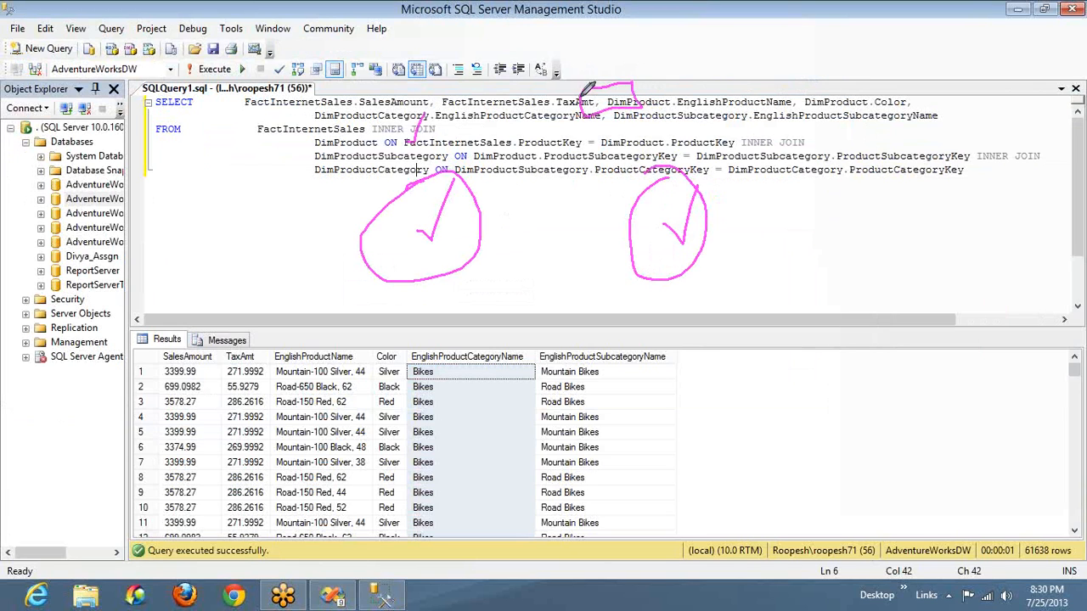
pyautogui.moveTo(659, 89); pyautogui.dragTo(756, 79)
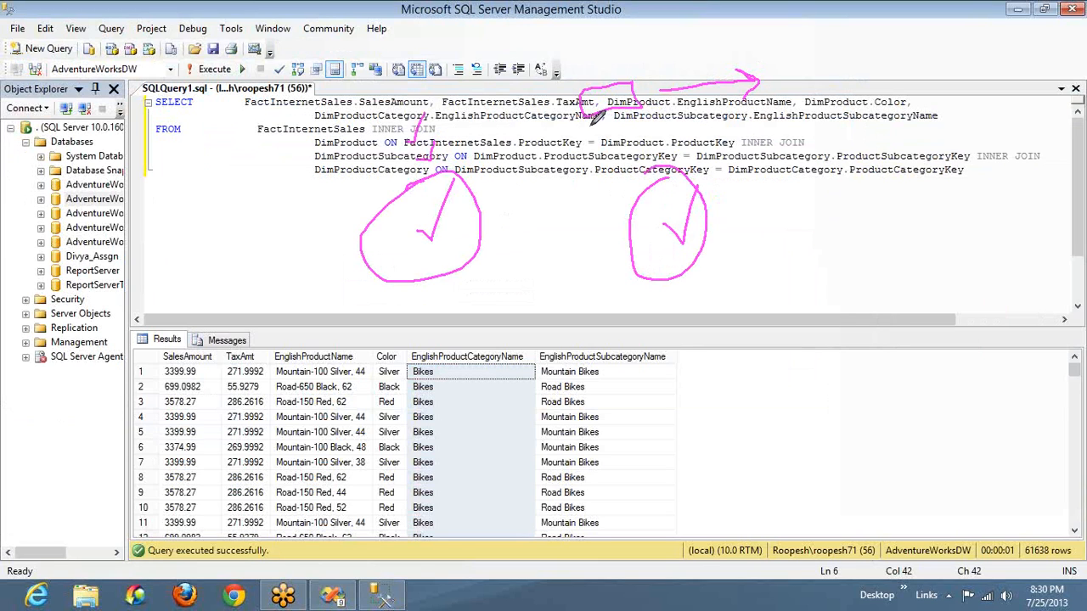
pyautogui.moveTo(610, 121); pyautogui.dragTo(599, 124)
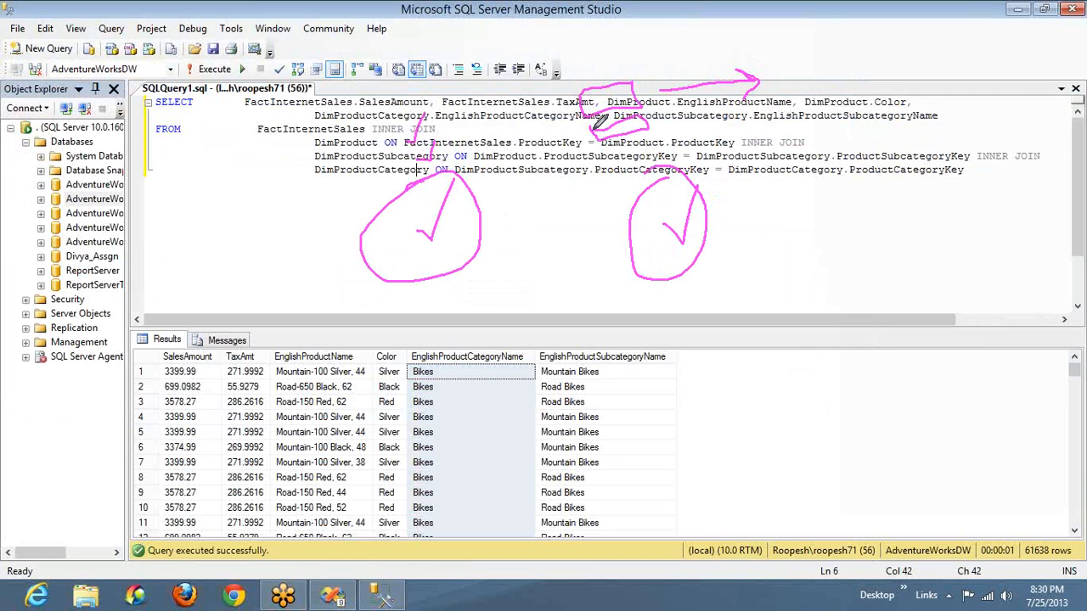
pyautogui.moveTo(671, 120)
pyautogui.mouseDown()
pyautogui.moveTo(747, 121)
pyautogui.moveTo(748, 137)
pyautogui.mouseUp()
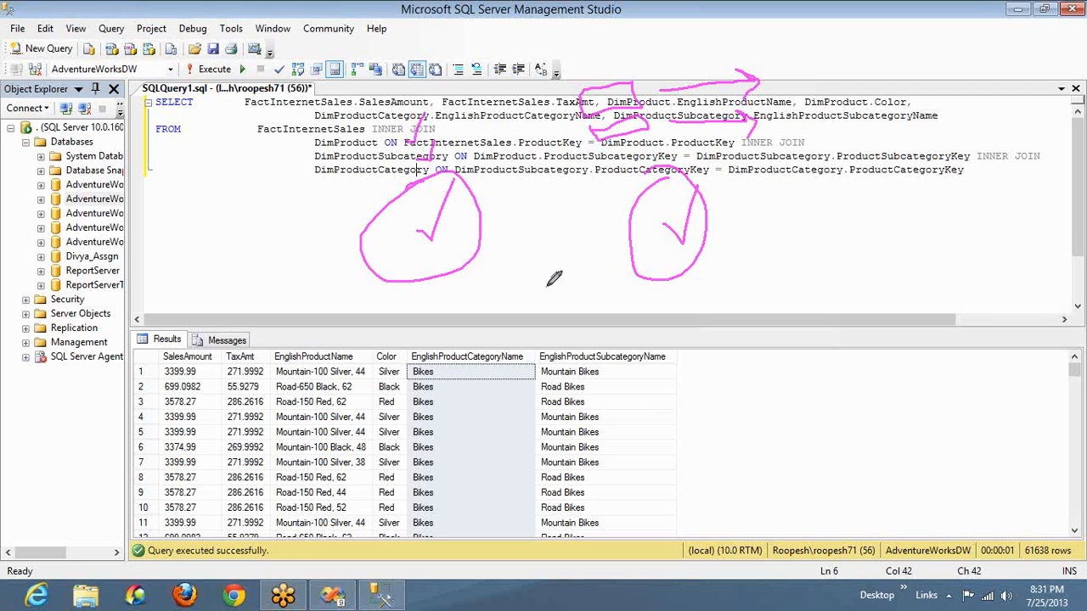
pyautogui.moveTo(438, 344)
pyautogui.mouseDown()
pyautogui.moveTo(457, 361)
pyautogui.moveTo(485, 326)
pyautogui.moveTo(427, 348)
pyautogui.mouseUp()
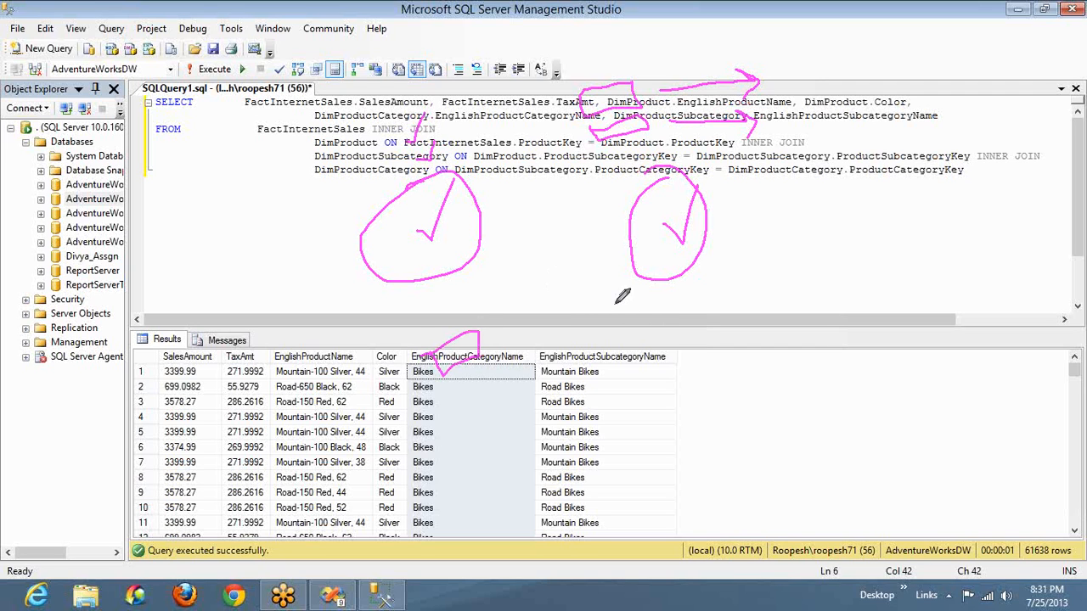
pyautogui.moveTo(619, 303)
pyautogui.mouseDown()
pyautogui.moveTo(668, 303)
pyautogui.moveTo(623, 303)
pyautogui.mouseUp()
pyautogui.moveTo(728, 294)
pyautogui.mouseDown()
pyautogui.moveTo(792, 284)
pyautogui.moveTo(782, 321)
pyautogui.mouseUp()
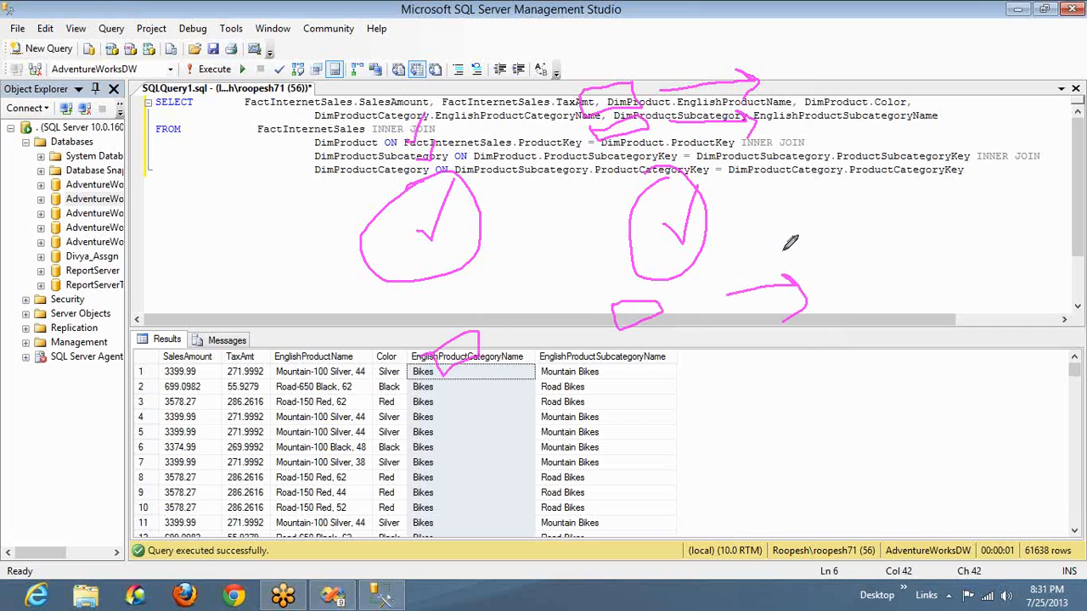
pyautogui.moveTo(820, 240); pyautogui.dragTo(823, 270)
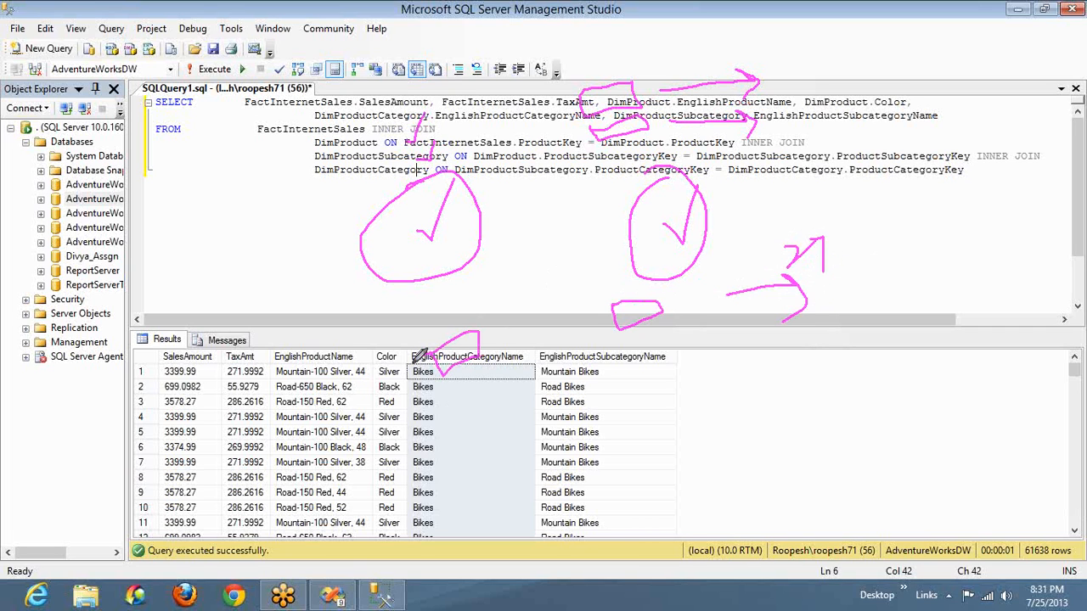
pyautogui.moveTo(456, 416)
pyautogui.mouseDown()
pyautogui.moveTo(463, 430)
pyautogui.moveTo(491, 424)
pyautogui.mouseUp()
pyautogui.moveTo(486, 382); pyautogui.dragTo(448, 415)
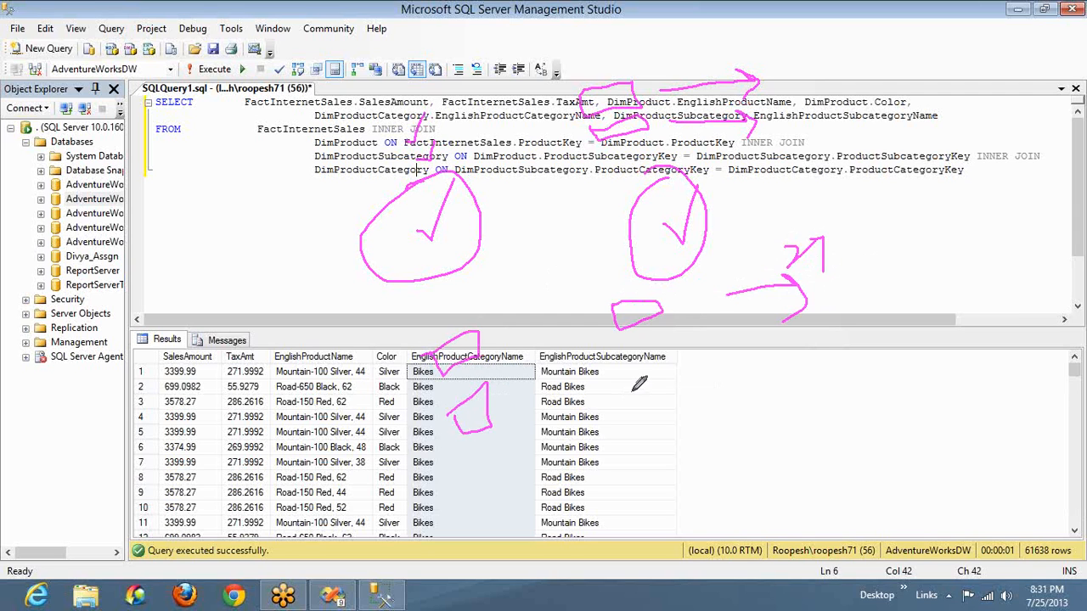
pyautogui.moveTo(636, 374)
pyautogui.mouseDown()
pyautogui.moveTo(640, 392)
pyautogui.moveTo(679, 376)
pyautogui.moveTo(654, 365)
pyautogui.moveTo(634, 376)
pyautogui.mouseUp()
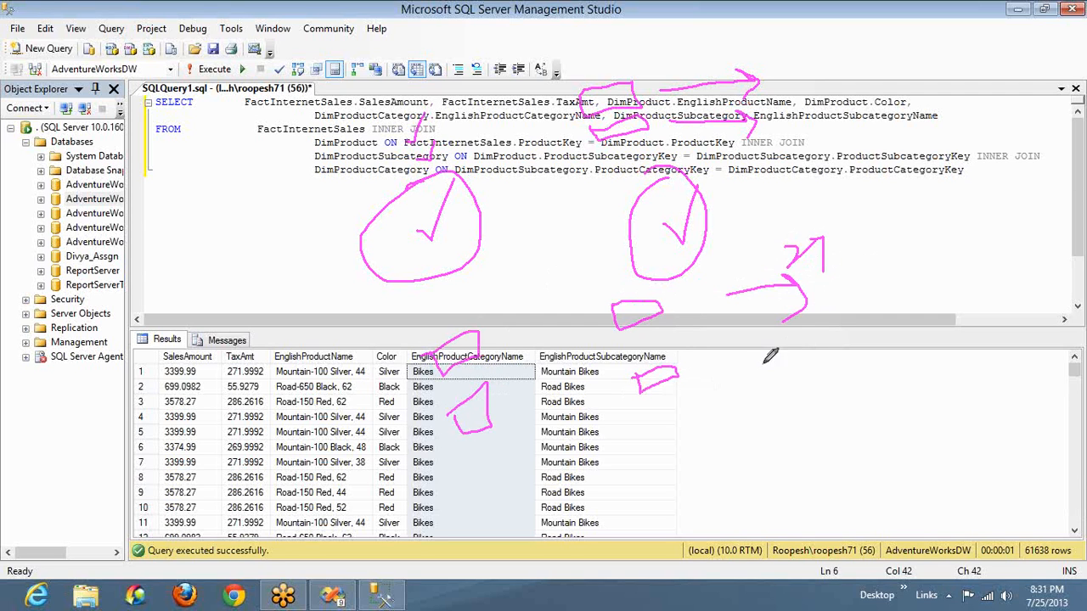
pyautogui.moveTo(763, 362)
pyautogui.mouseDown()
pyautogui.moveTo(817, 316)
pyautogui.moveTo(822, 391)
pyautogui.mouseUp()
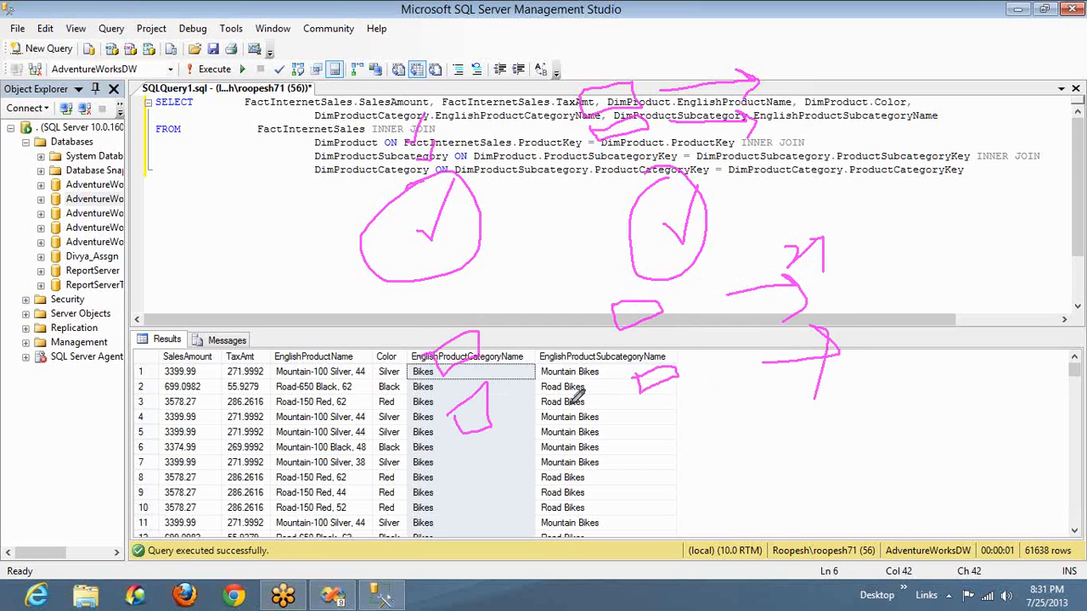
pyautogui.moveTo(457, 304)
pyautogui.mouseDown()
pyautogui.moveTo(415, 500)
pyautogui.moveTo(584, 386)
pyautogui.moveTo(359, 390)
pyautogui.mouseUp()
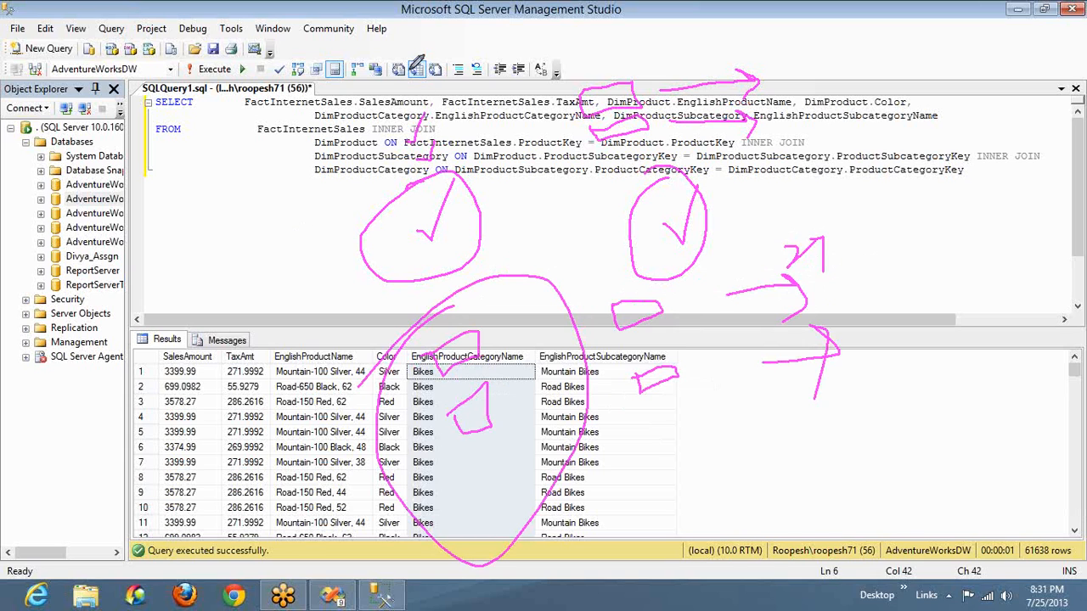
pyautogui.moveTo(395, 87)
pyautogui.mouseDown()
pyautogui.moveTo(467, 179)
pyautogui.moveTo(363, 102)
pyautogui.mouseUp()
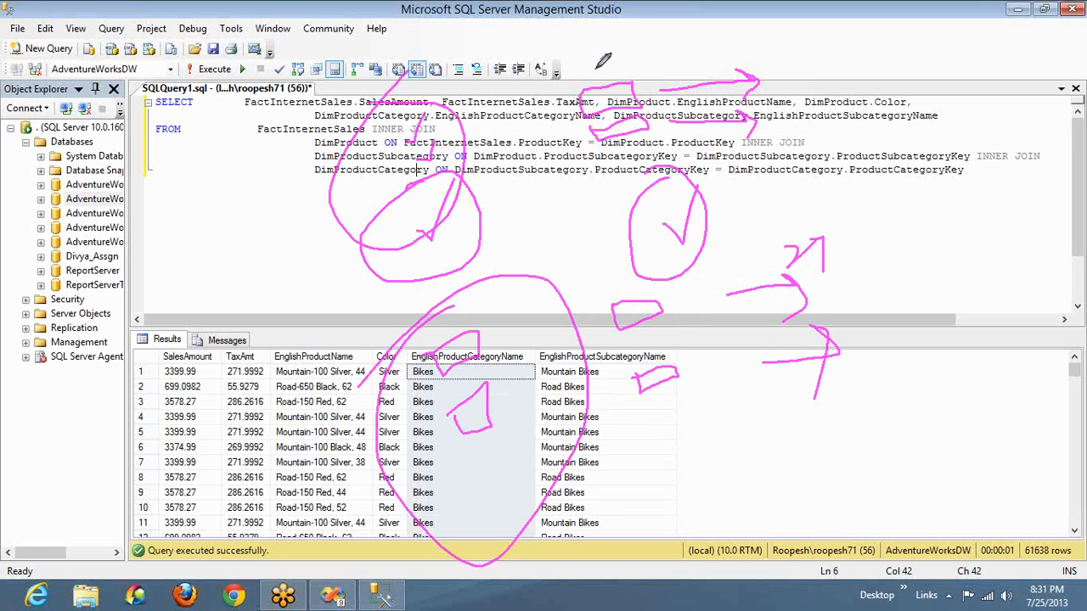
pyautogui.moveTo(598, 63); pyautogui.dragTo(626, 13)
pyautogui.moveTo(619, 293); pyautogui.dragTo(654, 234)
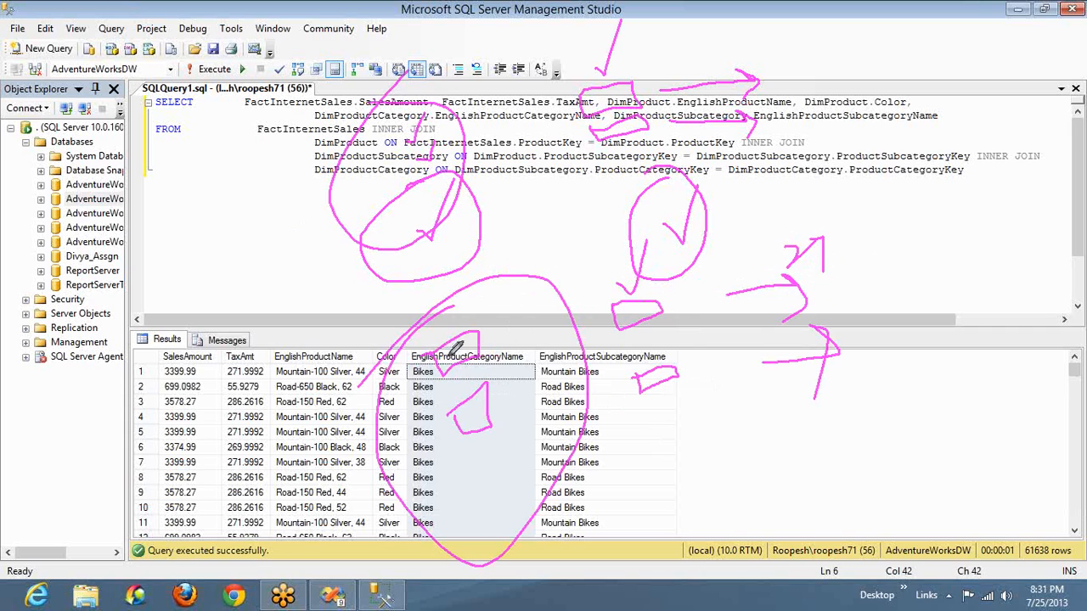
pyautogui.moveTo(366, 381)
pyautogui.mouseDown()
pyautogui.moveTo(217, 392)
pyautogui.moveTo(252, 431)
pyautogui.mouseUp()
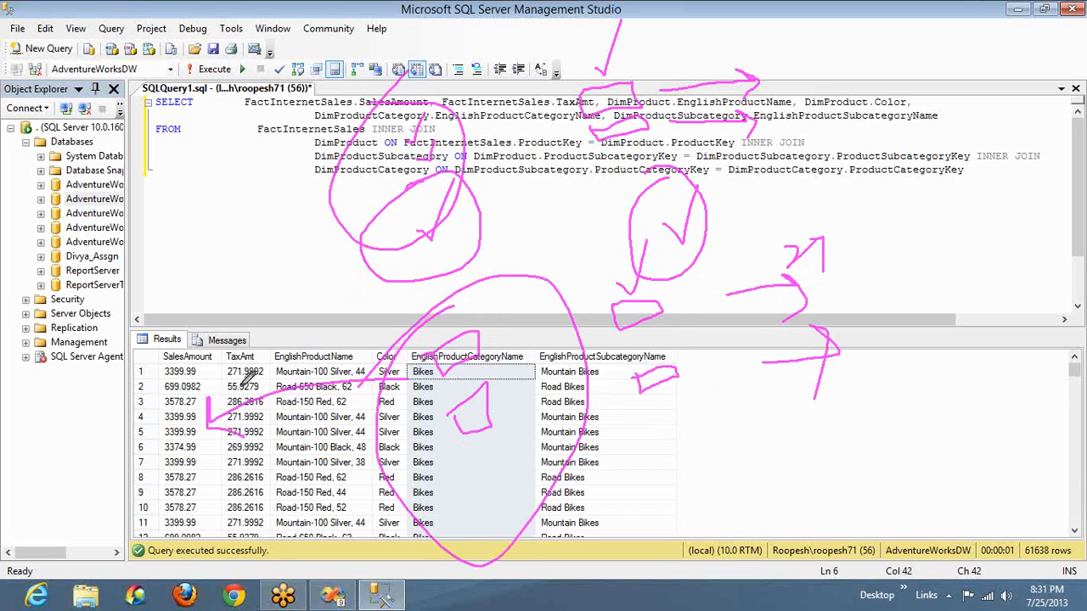
pyautogui.moveTo(427, 461)
pyautogui.mouseDown()
pyautogui.moveTo(534, 383)
pyautogui.moveTo(399, 380)
pyautogui.mouseUp()
pyautogui.moveTo(160, 360)
pyautogui.mouseDown()
pyautogui.moveTo(161, 431)
pyautogui.moveTo(230, 356)
pyautogui.moveTo(134, 363)
pyautogui.mouseUp()
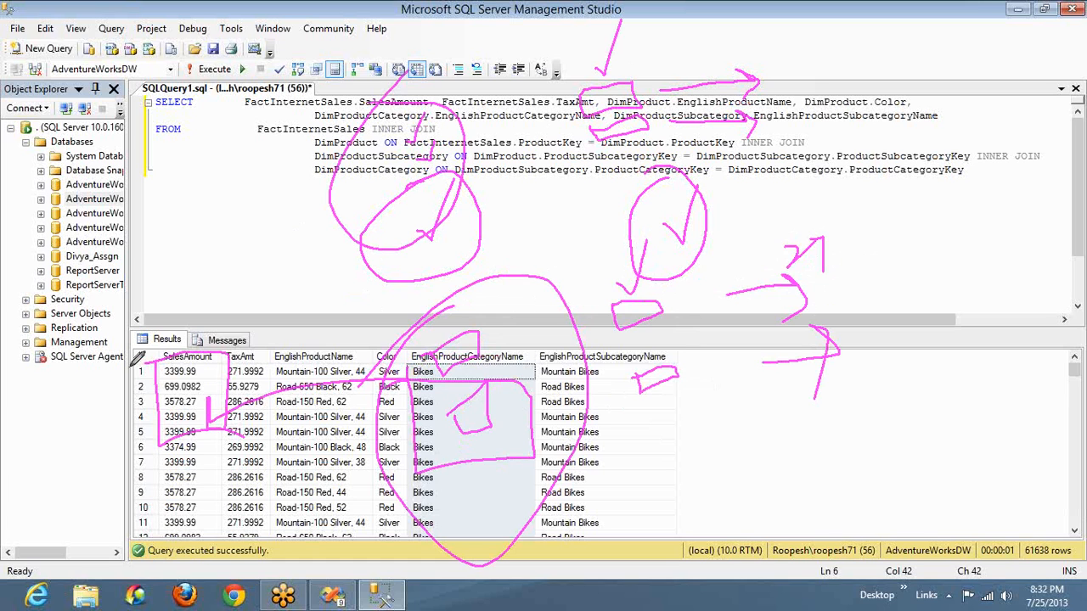
# Switch to Visual Studio and examine the table's tax amounts per product category on the preview's second-to-last page
pyautogui.hotkey('alt', 'Tab')
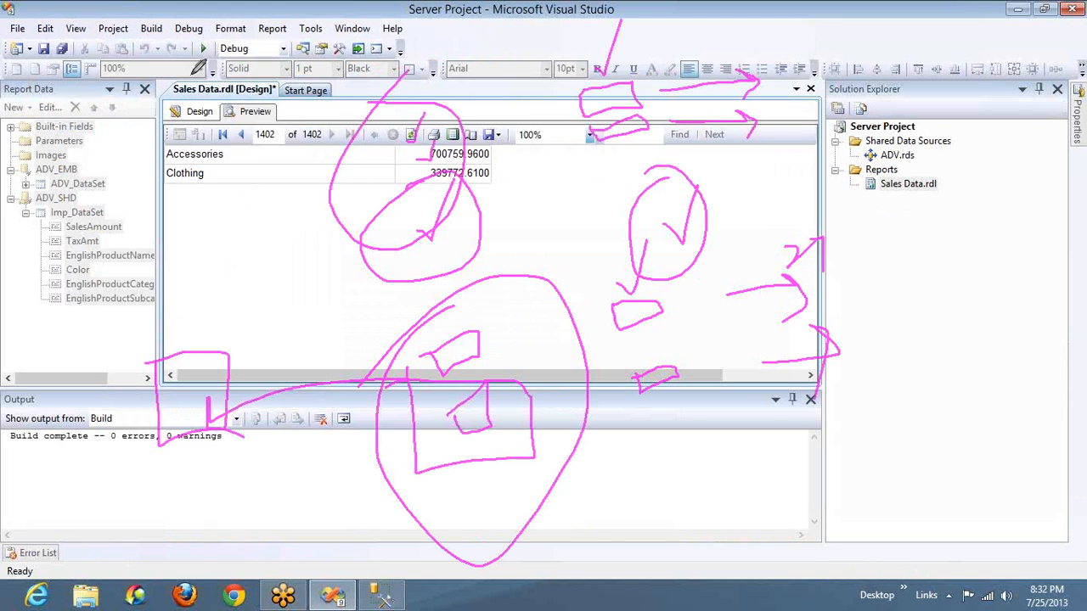
pyautogui.rightClick(862, 225)
pyautogui.click(864, 219)
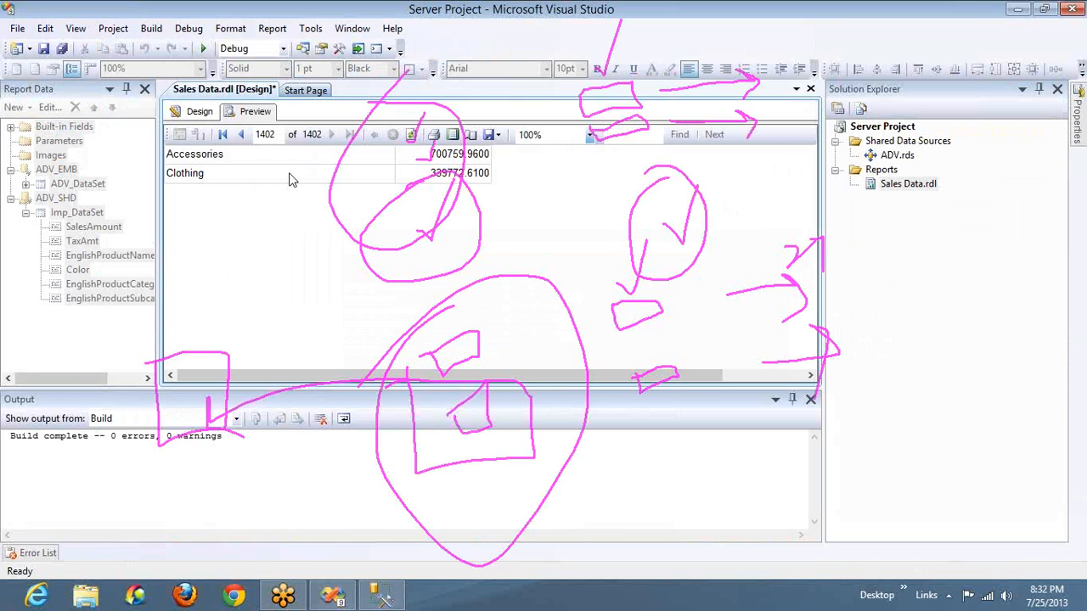
pyautogui.click(242, 138)
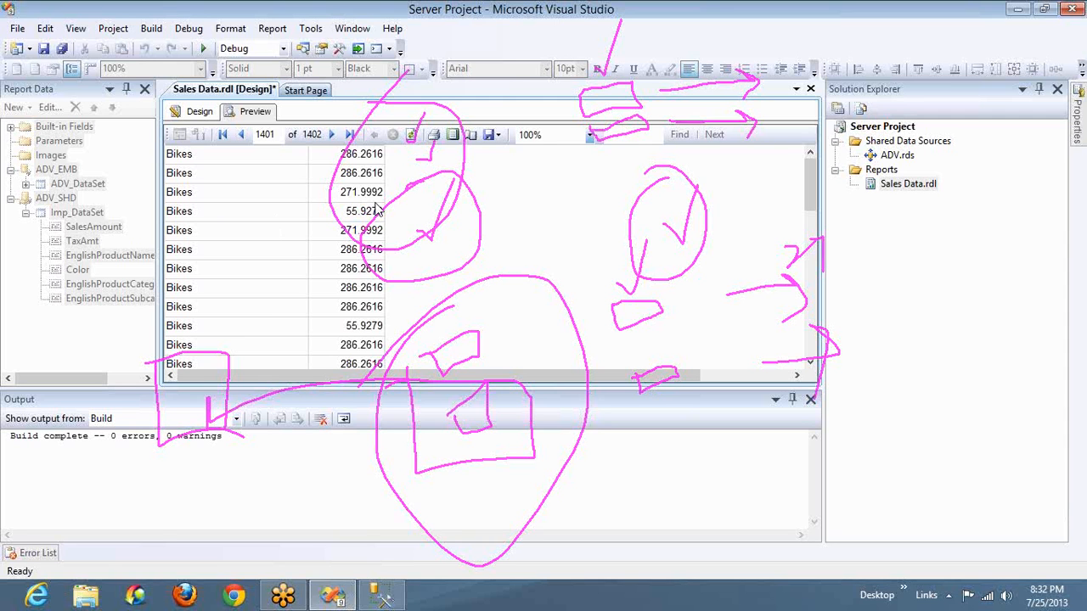
# Switch to Management Studio, erase all screen drawings, and insert a copy of the whole query above its last line
pyautogui.hotkey('alt', 'Tab')
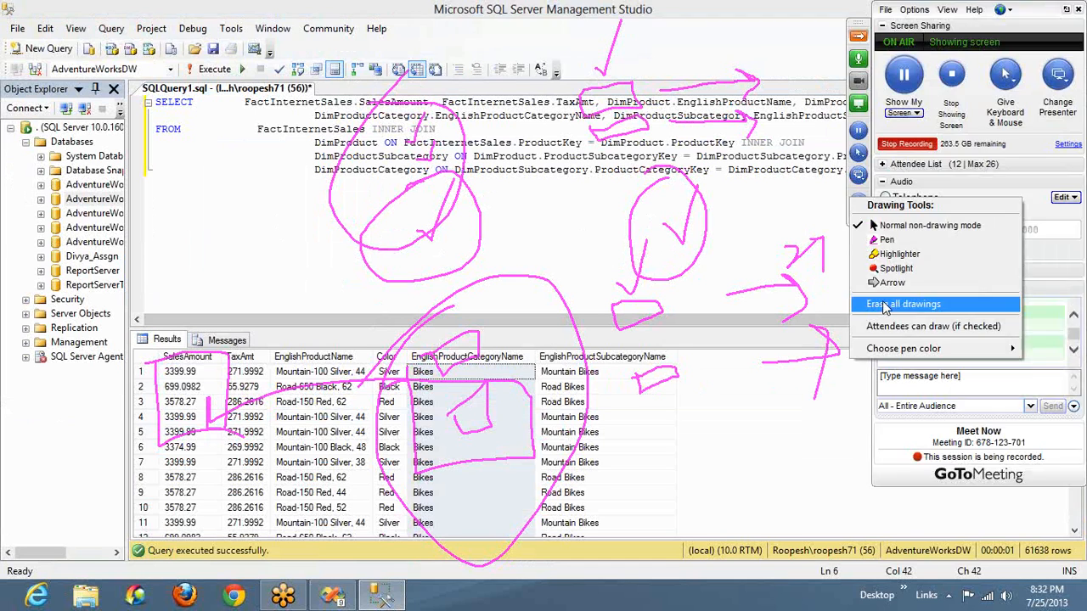
pyautogui.click(885, 306)
pyautogui.doubleClick(466, 185)
pyautogui.hotkey('ctrl', 'a')
pyautogui.hotkey('ctrl', 'c')
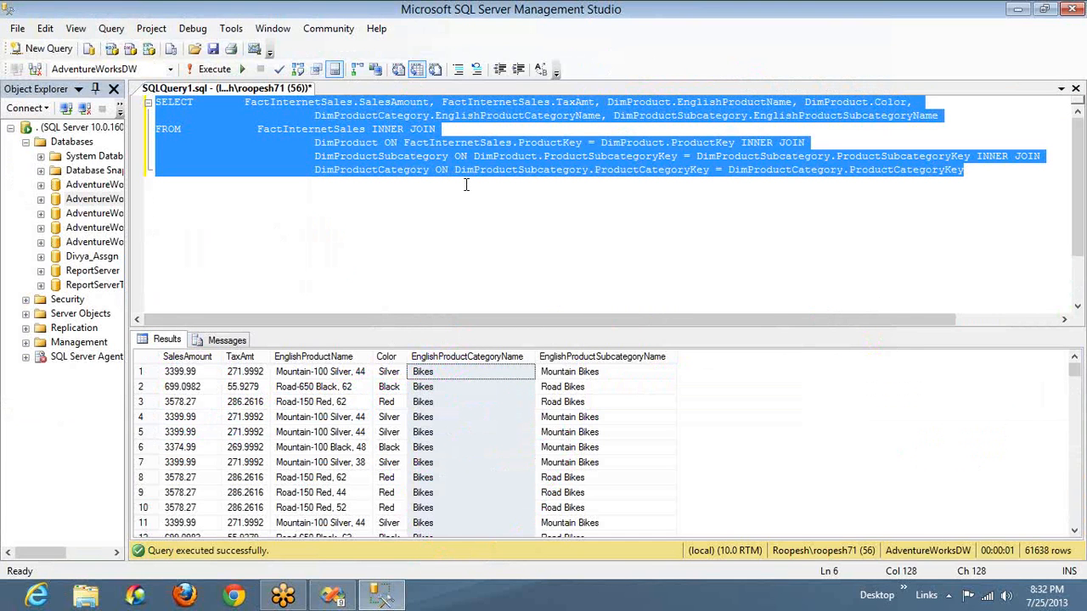
pyautogui.press('Right')
pyautogui.hotkey('ctrl', 'Return')
pyautogui.press('Return')
pyautogui.hotkey('ctrl', 'v')
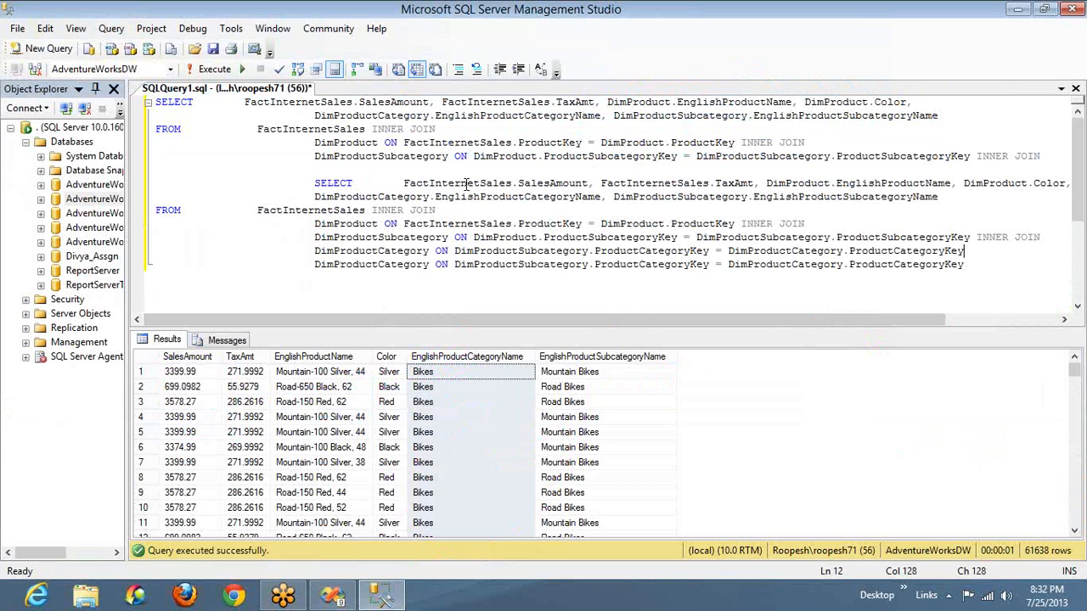
# Switch to Visual Studio and inspect the matrix's EnglishProductCategoryName row group and summed SalesAmount cell in the report design
pyautogui.hotkey('alt', 'Tab')
pyautogui.hotkey('alt', 'Tab')
pyautogui.hotkey('alt', 'Tab')
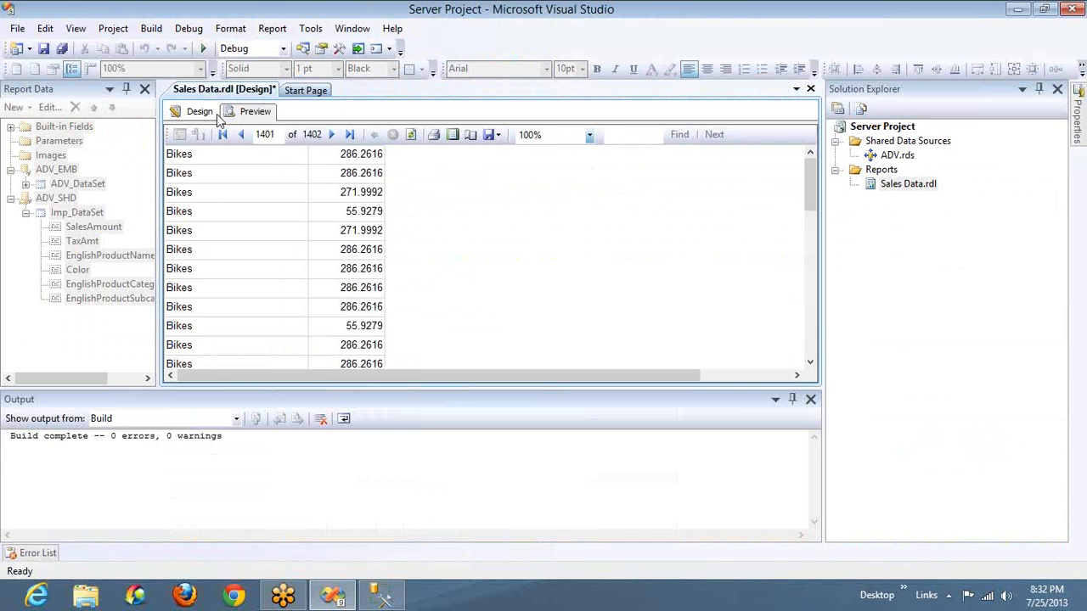
pyautogui.click(211, 114)
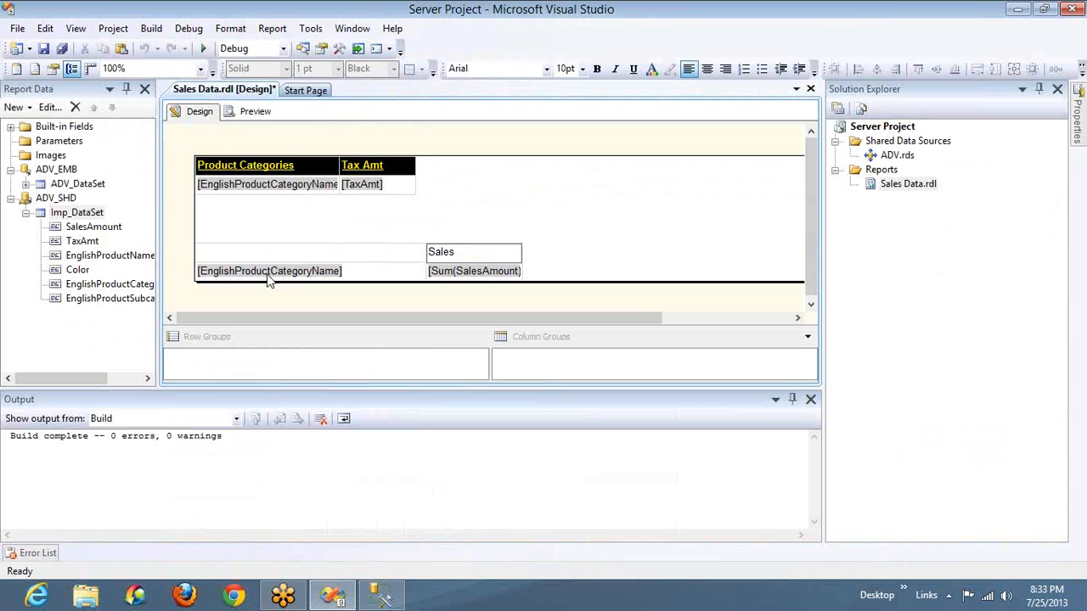
pyautogui.click(268, 280)
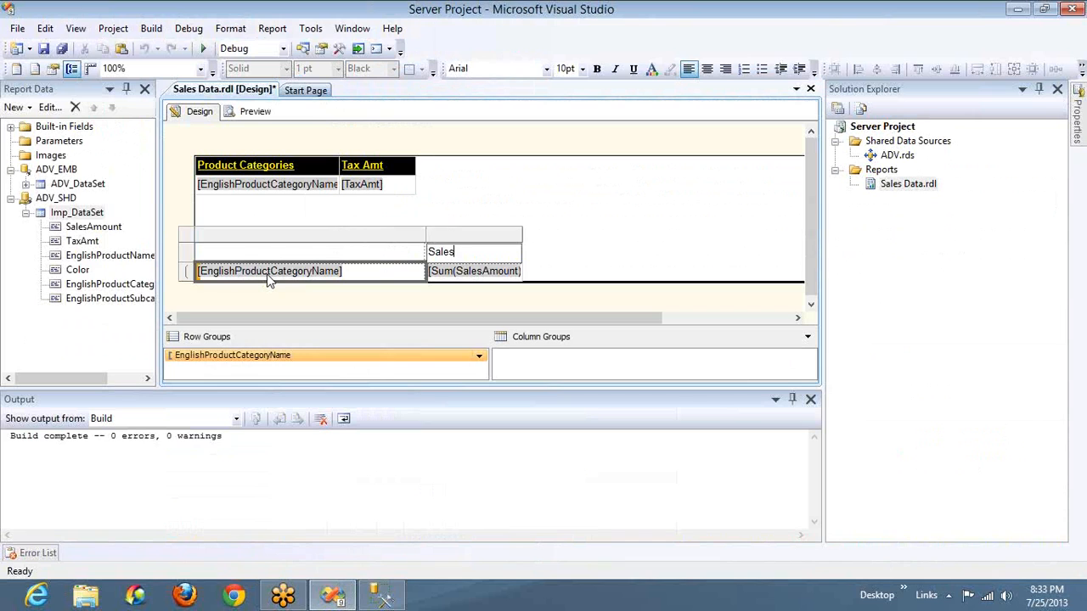
pyautogui.click(445, 272)
pyautogui.click(402, 254)
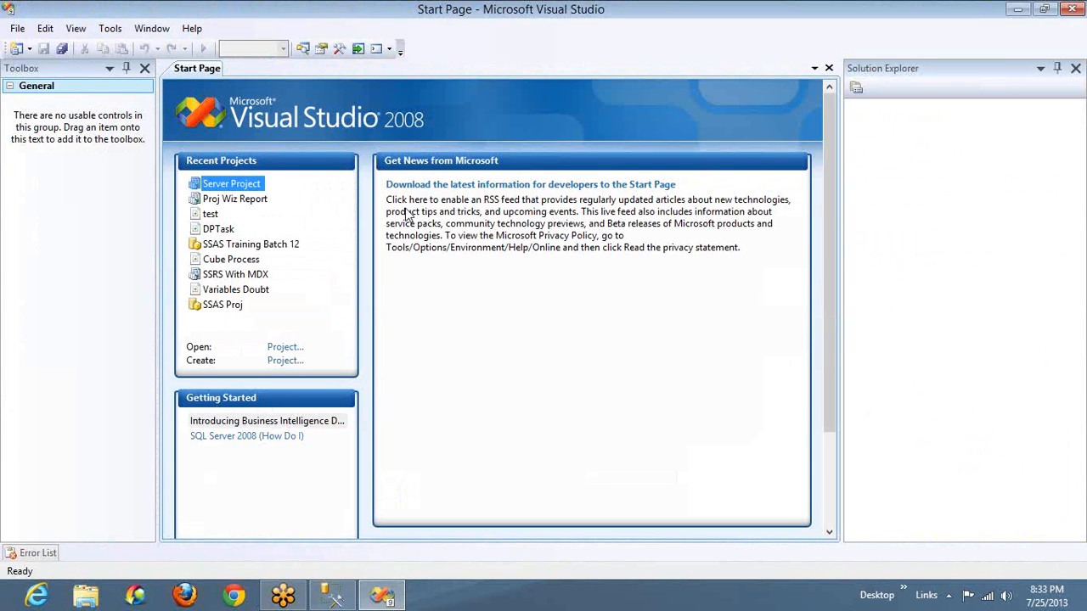
# Reopen Server Project with the toolbox in place of the report data, and delete the lower three-column table from the Sales Data report
pyautogui.click(247, 187)
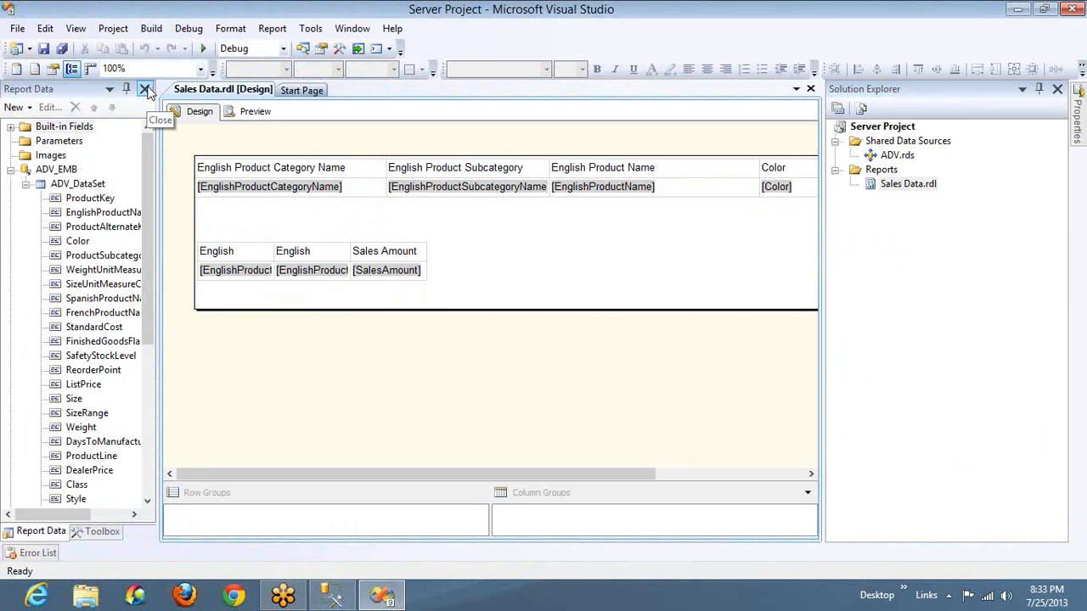
pyautogui.click(147, 89)
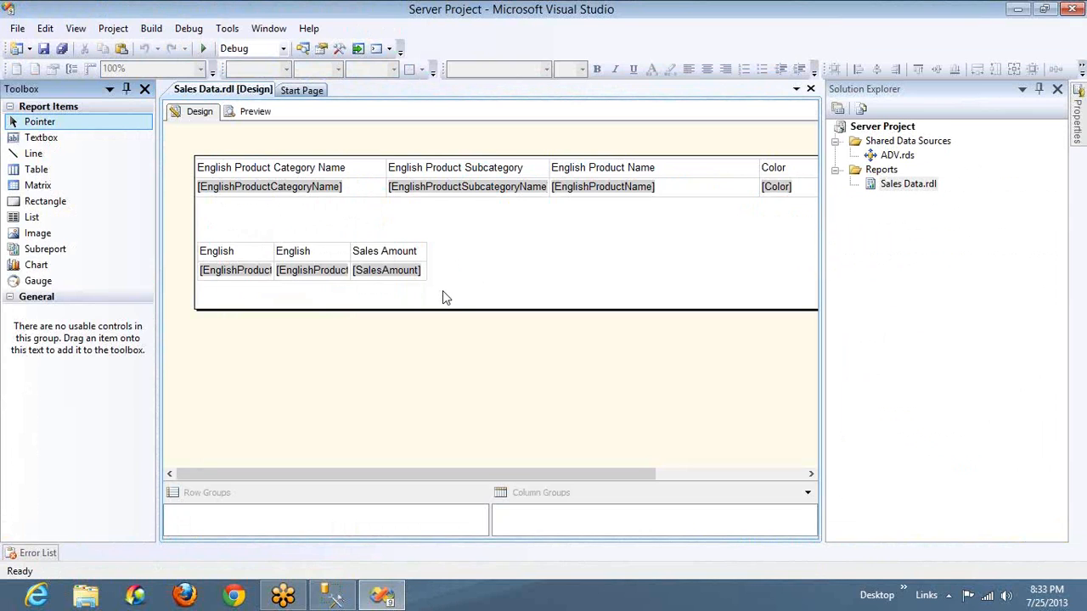
pyautogui.click(238, 241)
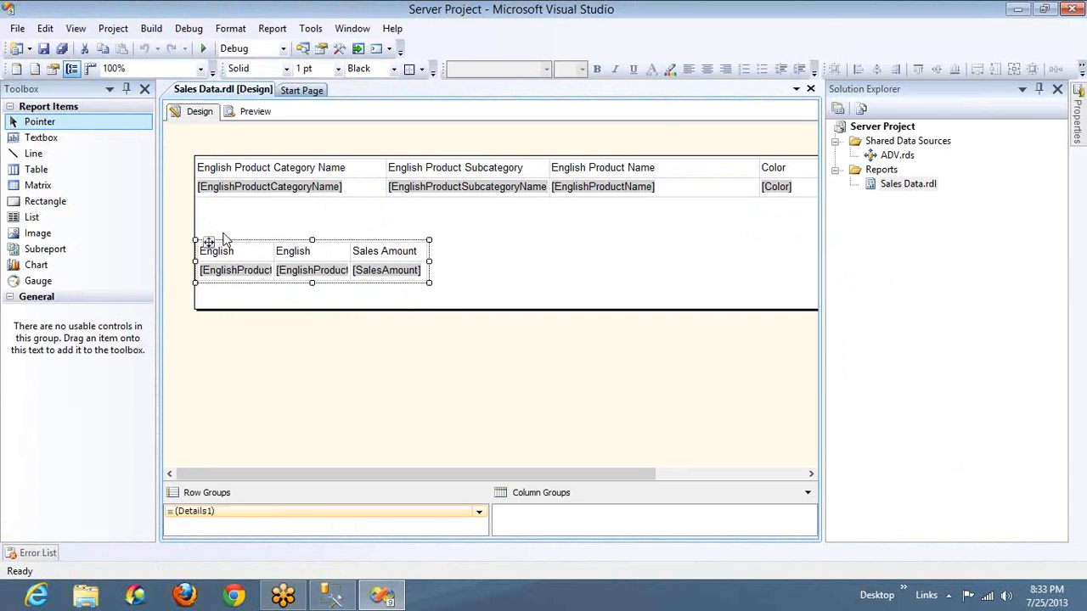
pyautogui.press('Delete')
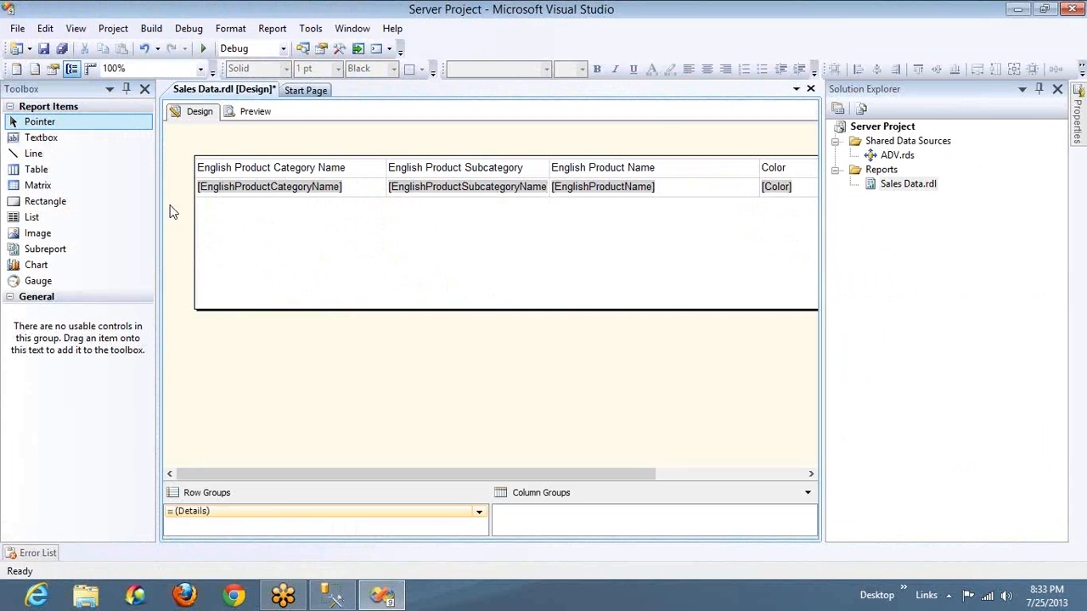
# Insert a matrix below the table with EnglishProductCategoryName from Imp_DataSet as its row group and SalesAmount as its data
pyautogui.moveTo(49, 194); pyautogui.dragTo(213, 231)
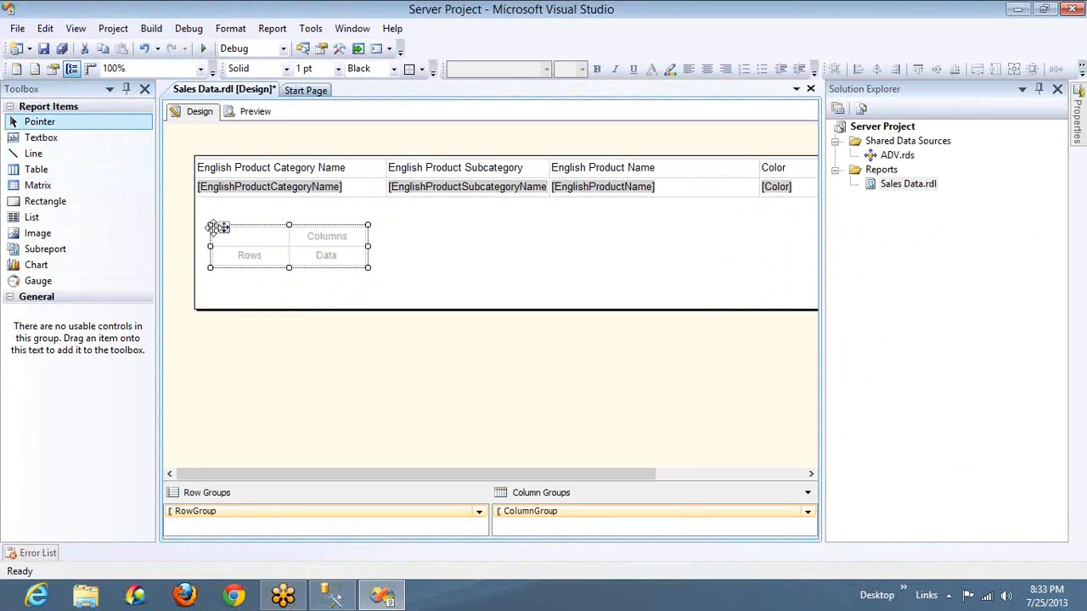
pyautogui.click(284, 257)
pyautogui.moveTo(324, 287)
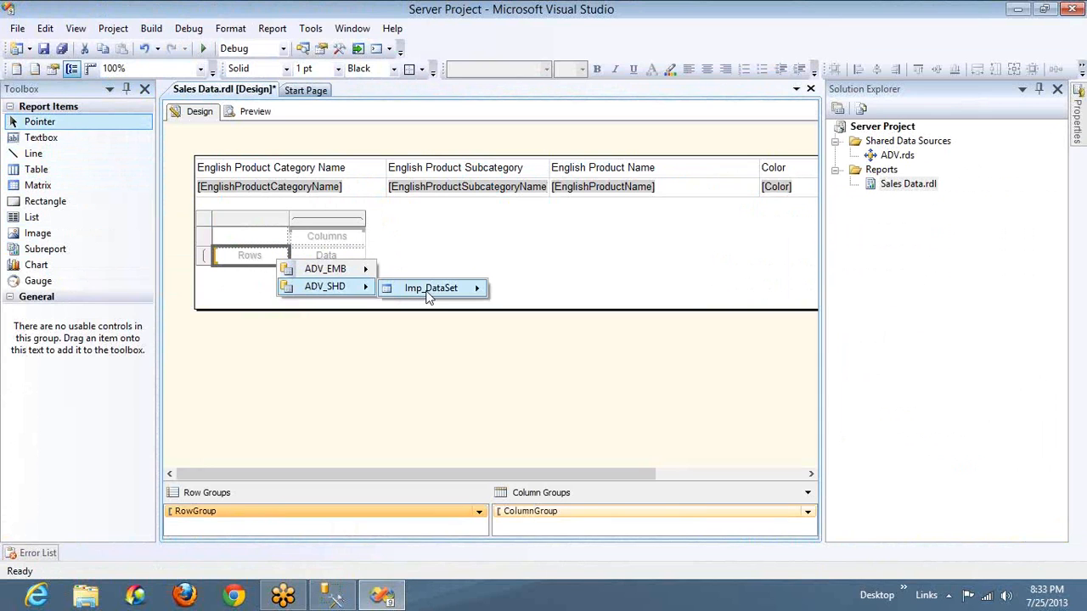
pyautogui.moveTo(429, 293)
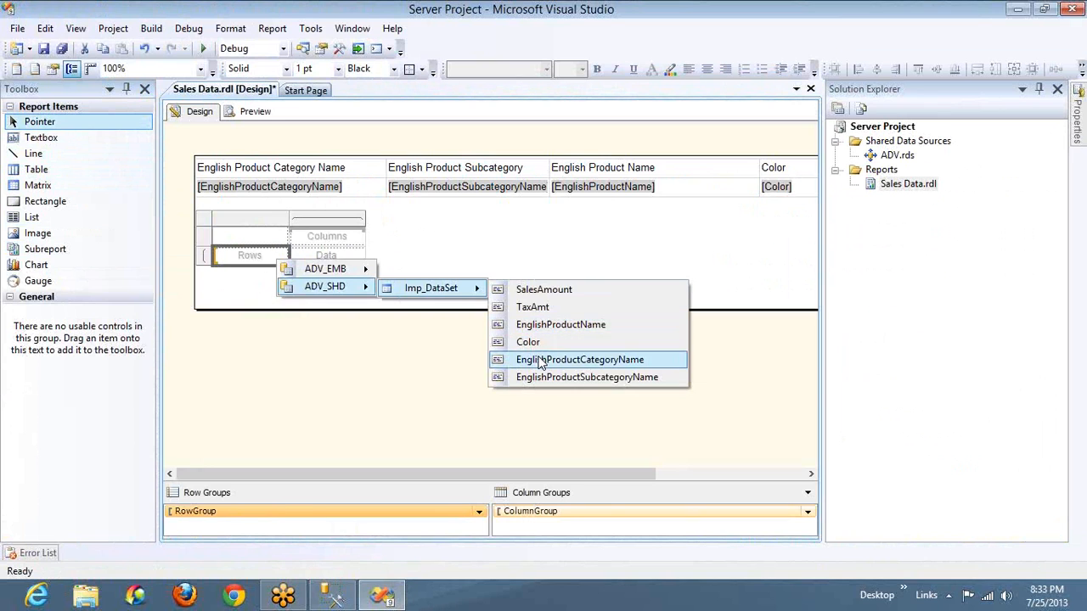
pyautogui.click(540, 361)
pyautogui.click(360, 254)
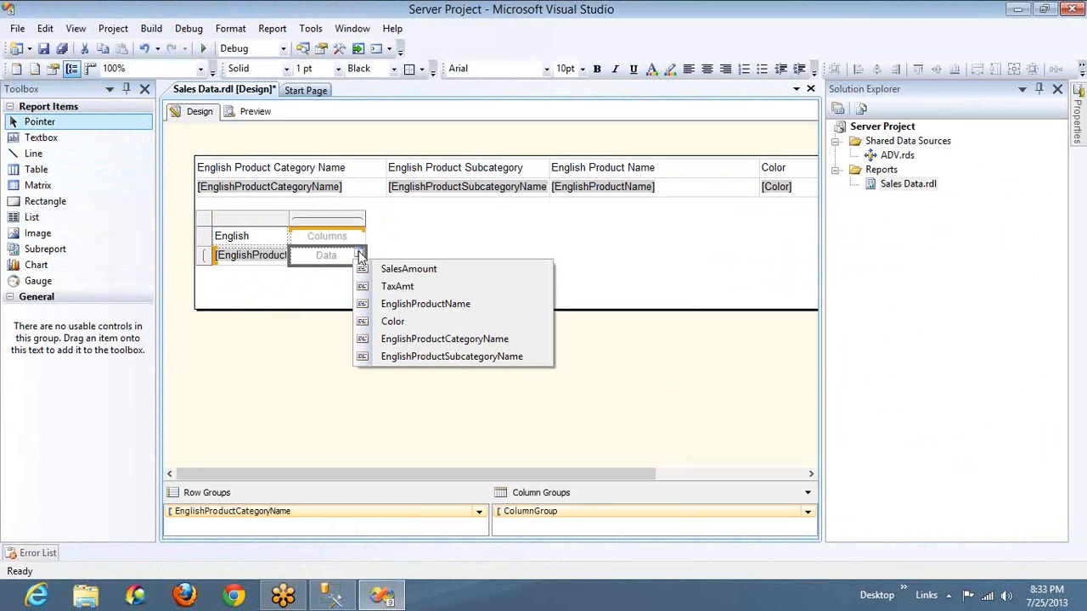
pyautogui.click(402, 271)
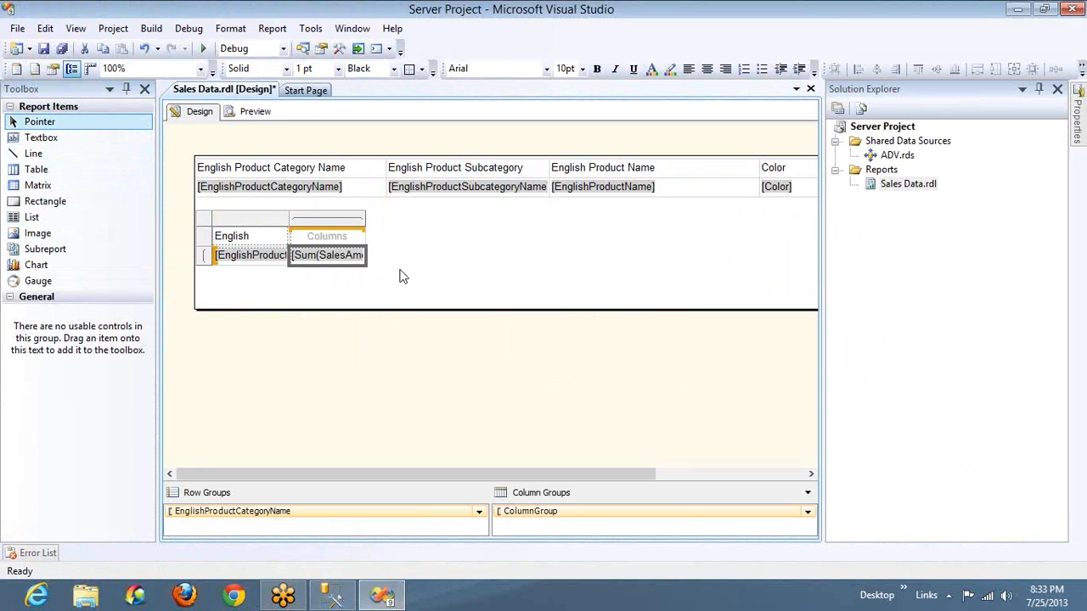
# Enter the text Sales as the new matrix's column header
pyautogui.click(320, 236)
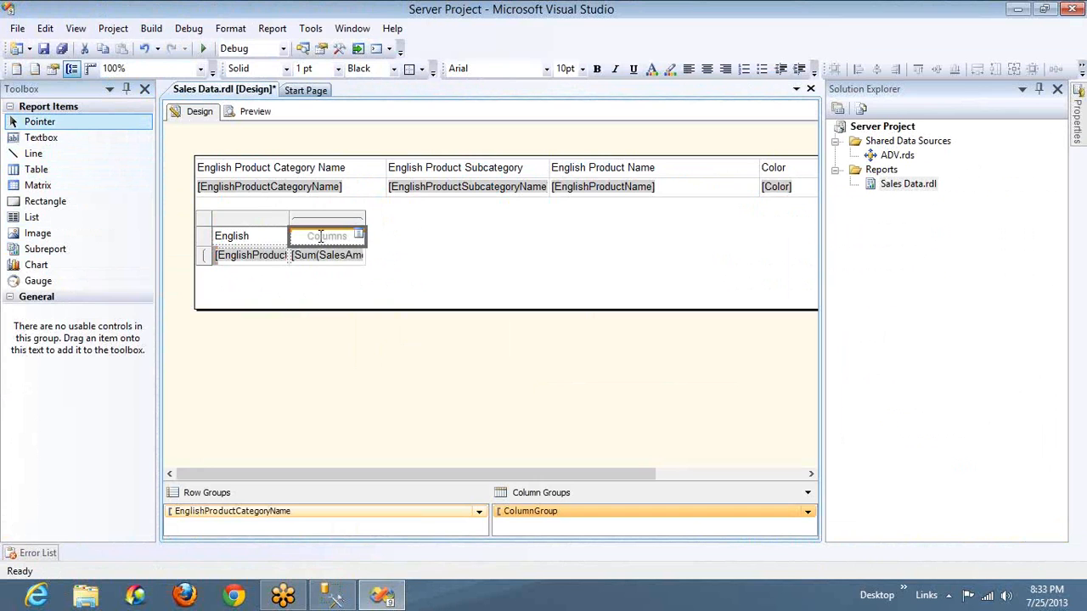
pyautogui.write('Sales')
pyautogui.click(619, 236)
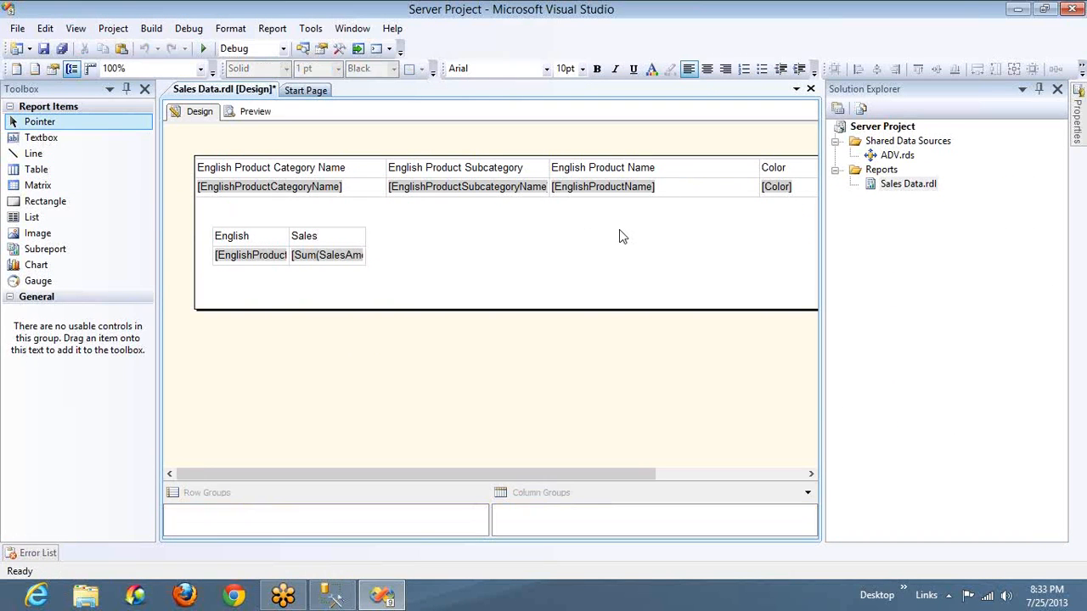
# Clear the matrix's corner header and widen the product category column to fit its full field name
pyautogui.click(251, 239)
pyautogui.press('Delete')
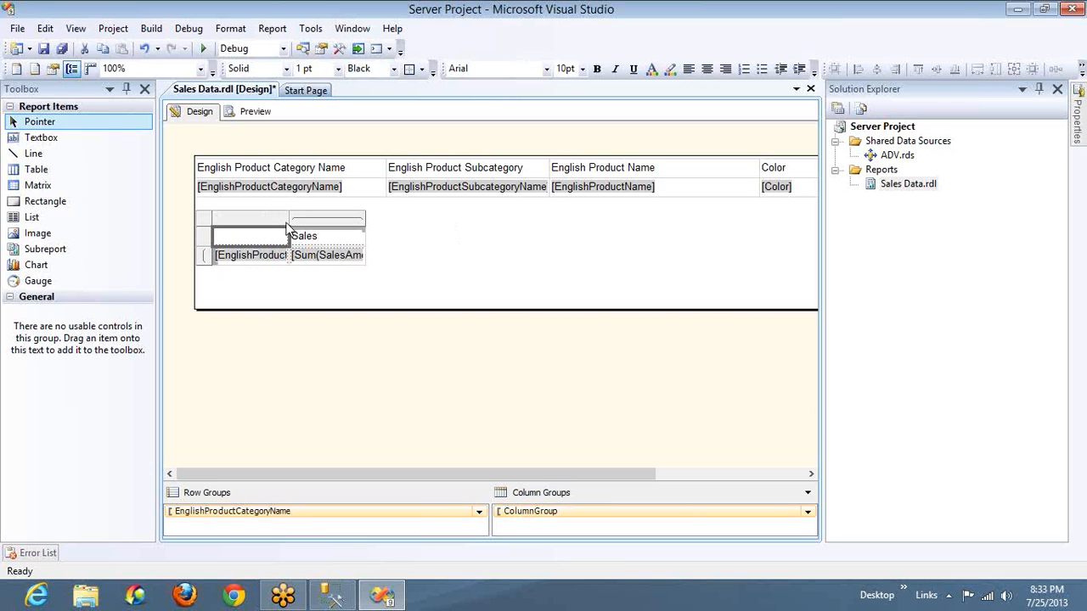
pyautogui.moveTo(290, 217); pyautogui.dragTo(448, 218)
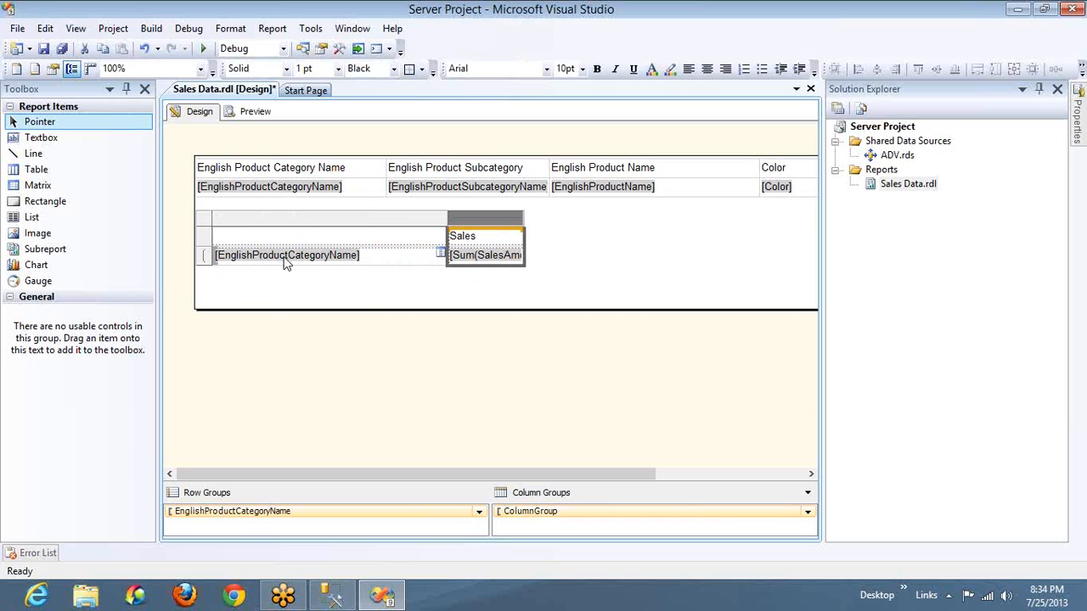
# Switch to SQL Server Management Studio, undo the misplaced paste inside the query, and paste the copied query a few lines below the original
pyautogui.hotkey('alt', 'Tab')
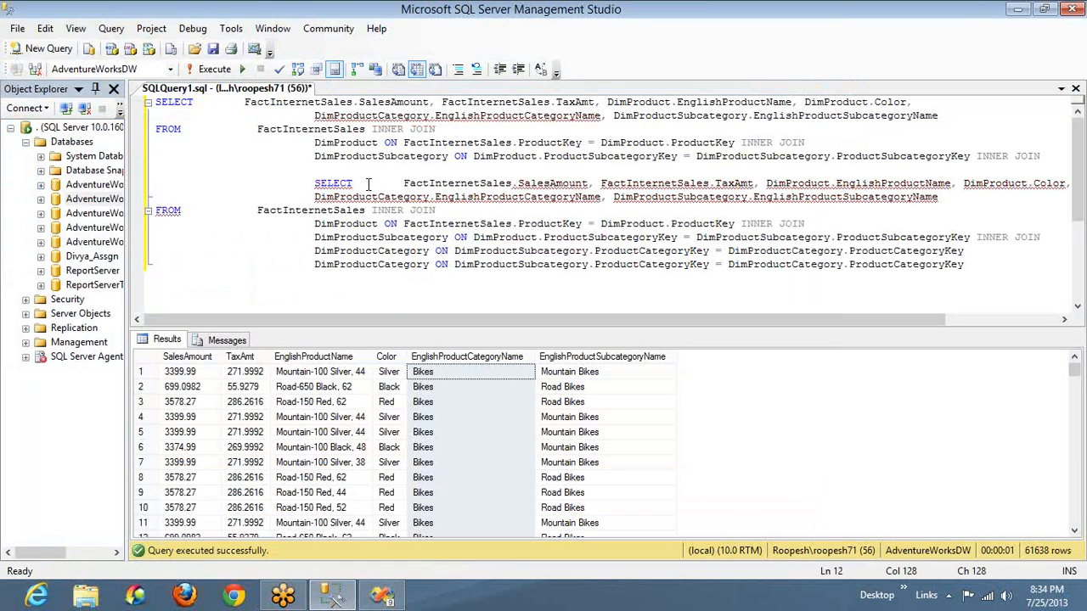
pyautogui.hotkey('ctrl', 'z')
pyautogui.hotkey('ctrl', 'z')
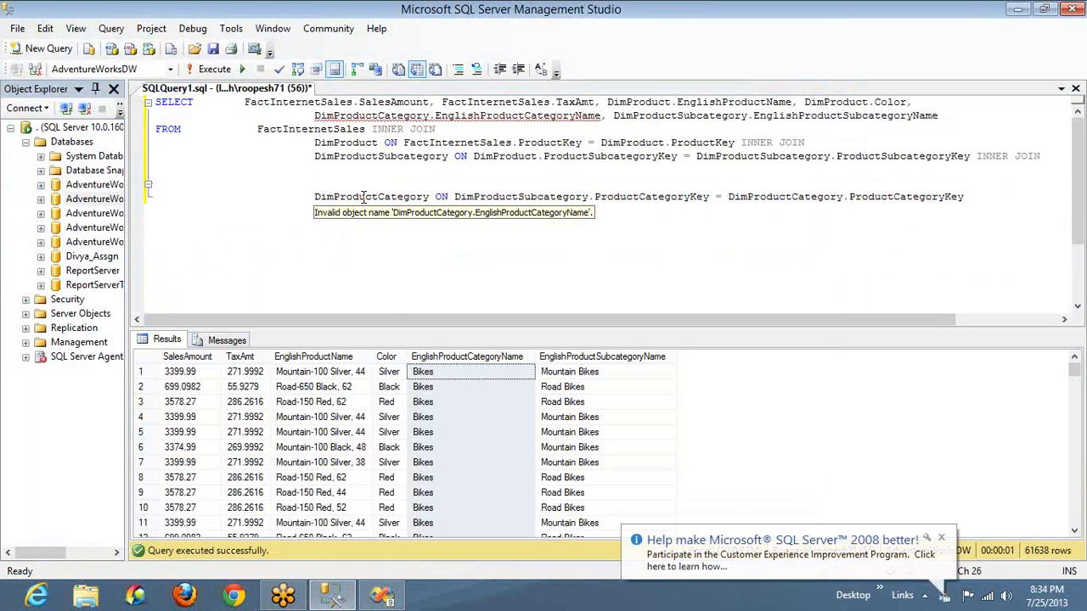
pyautogui.press('Return')
pyautogui.press('Return')
pyautogui.press('Return')
pyautogui.press('Return')
pyautogui.press('Return')
pyautogui.hotkey('ctrl', 'v')
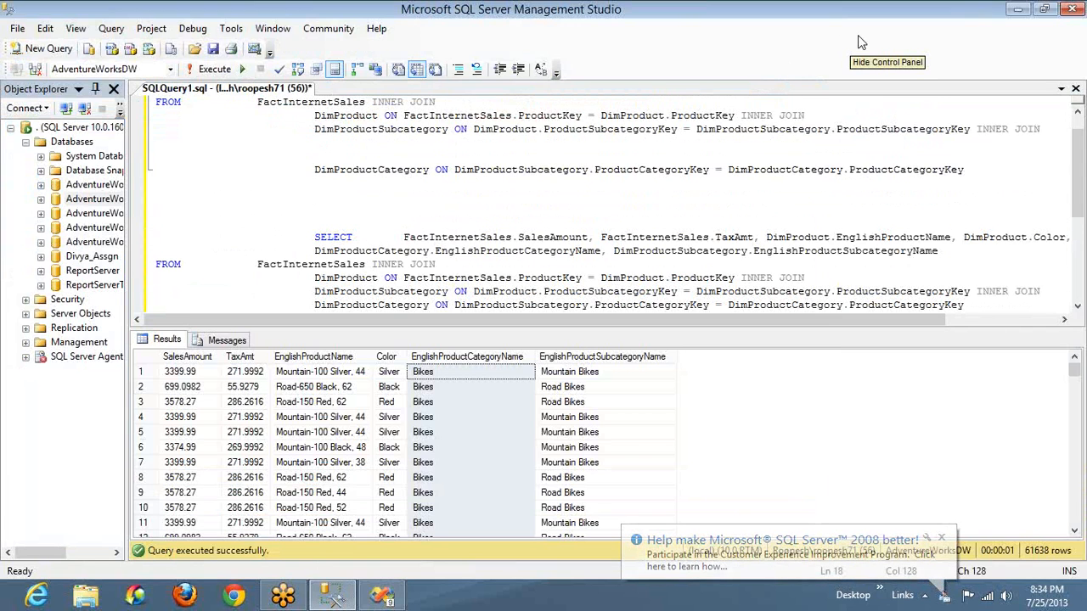
# Remove the TaxAmt, EnglishProductName and Color columns from the second query, and bring EnglishProductCategoryName up directly after SalesAmount
pyautogui.click(601, 237)
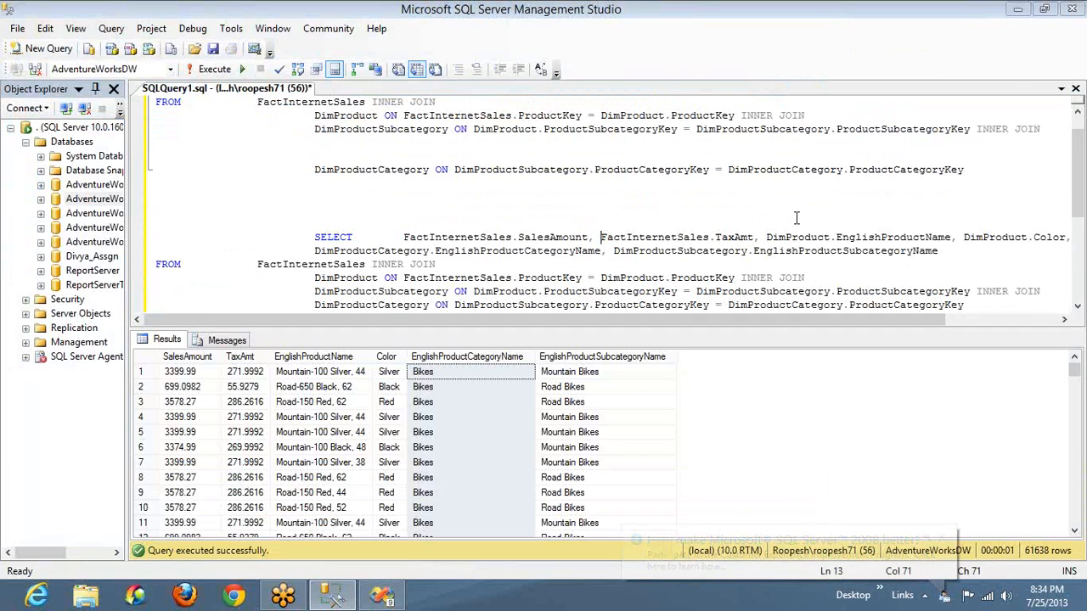
pyautogui.hotkey('shift', 'End')
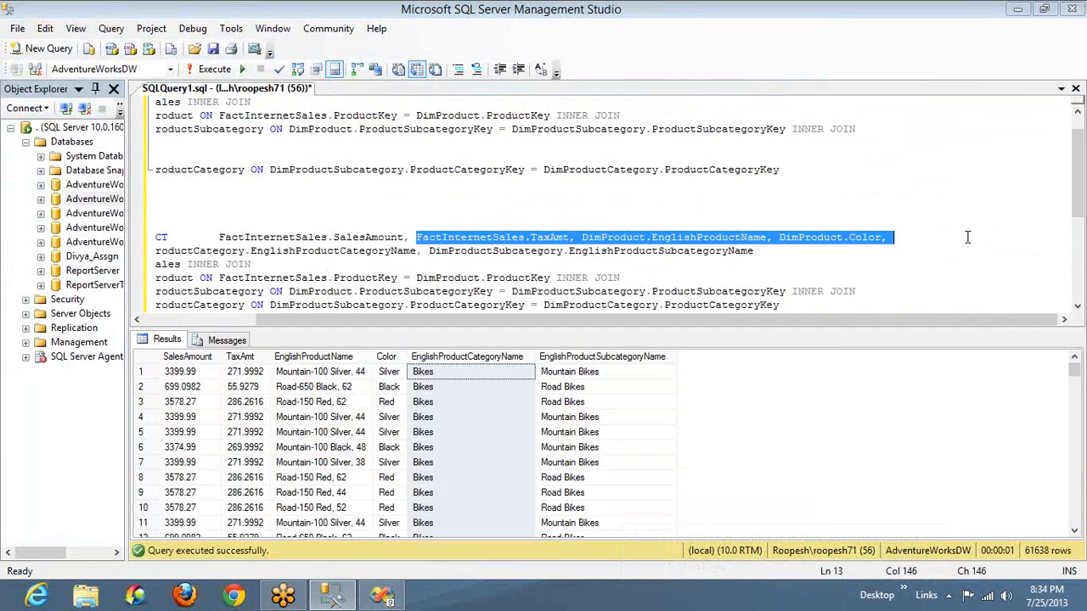
pyautogui.press('Delete')
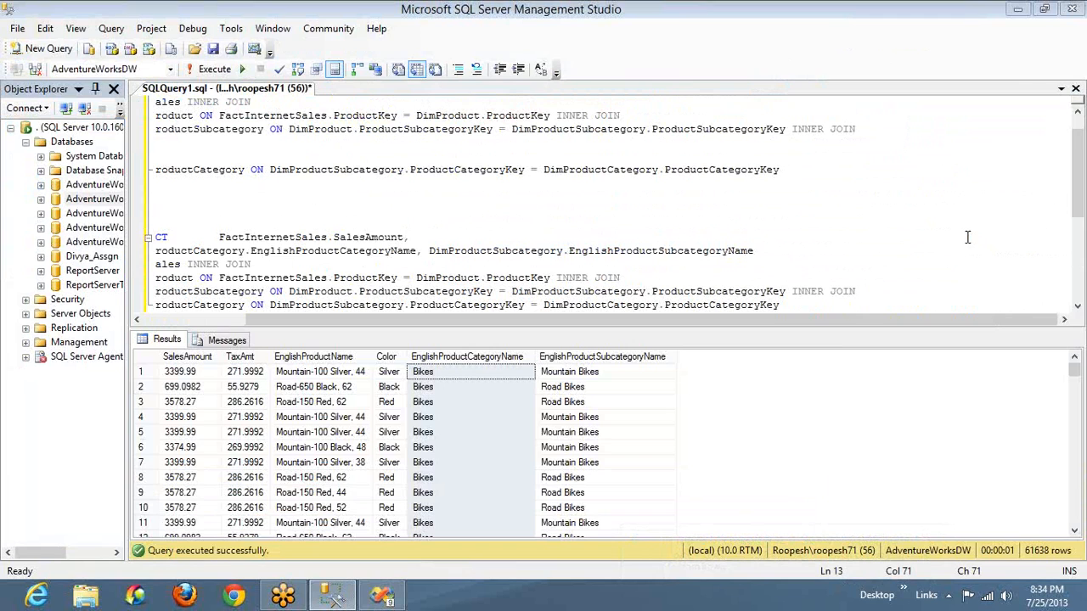
pyautogui.press('Delete')
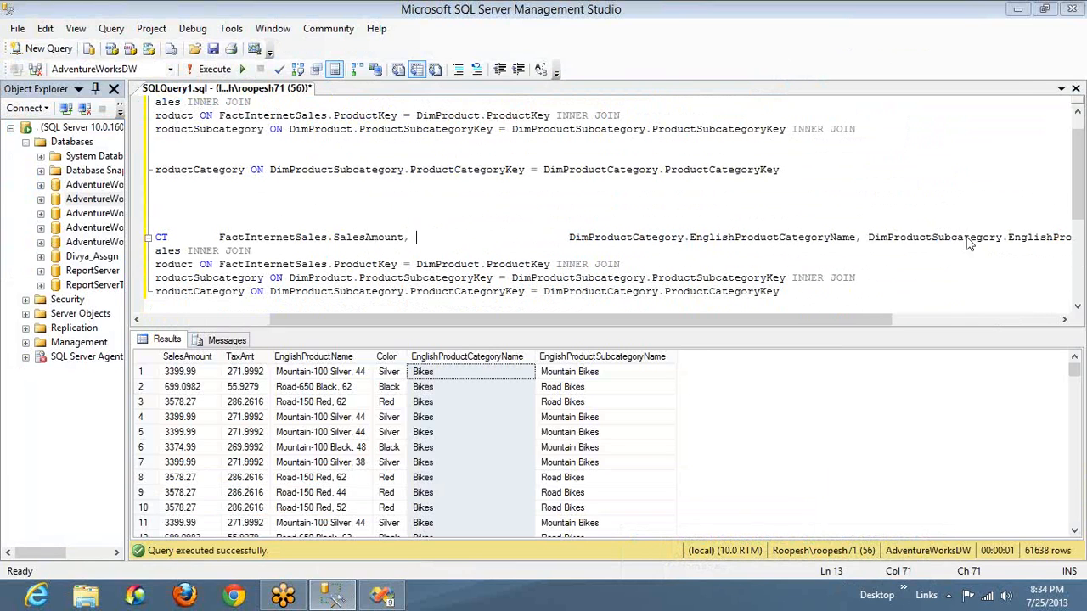
pyautogui.hotkey('shift', 'ctrl', 'Right')
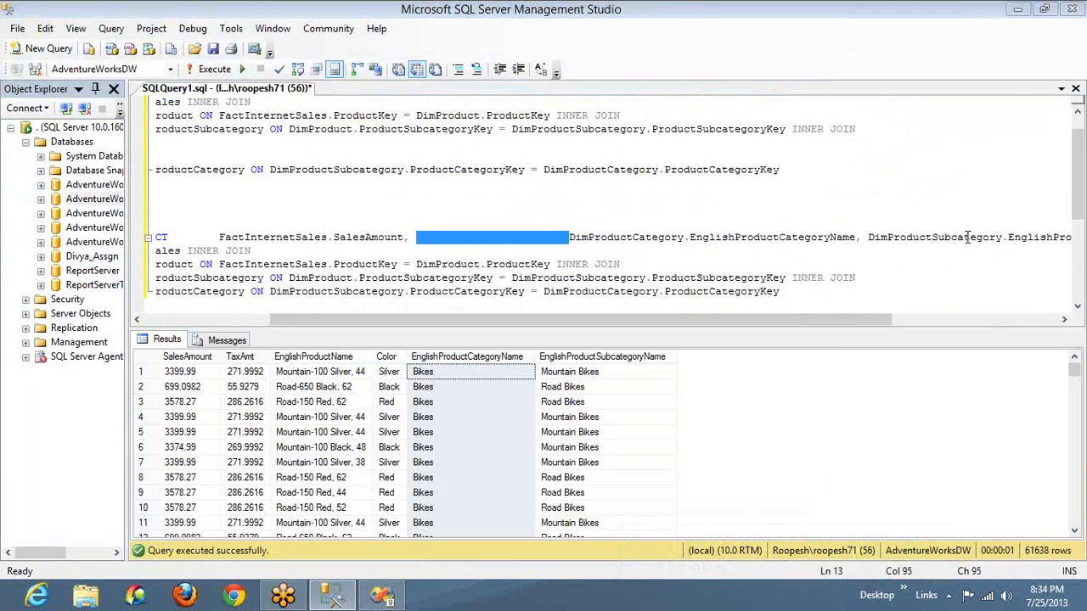
pyautogui.press('Delete')
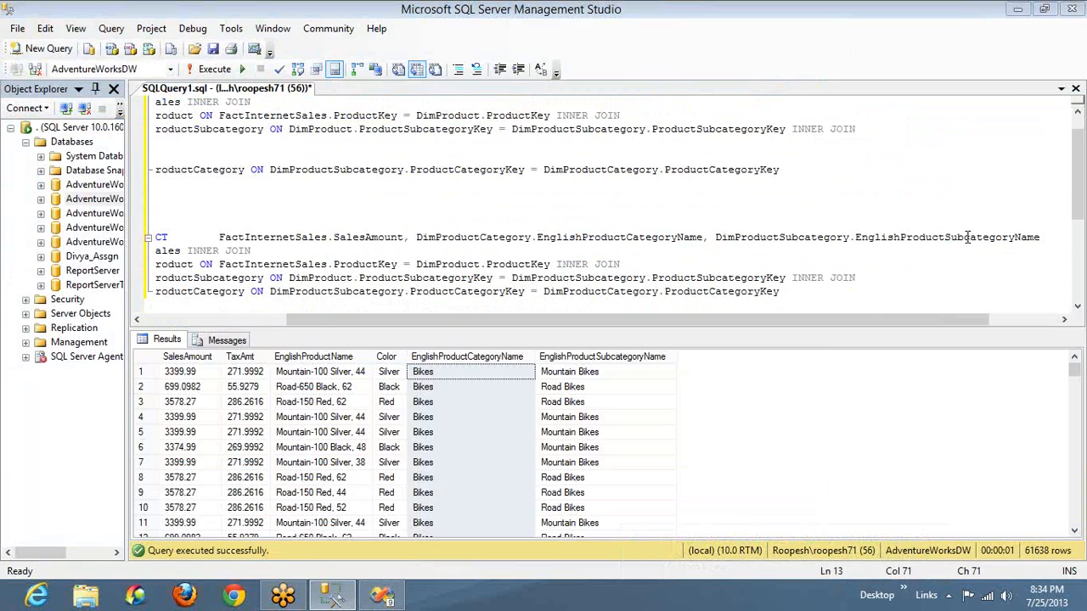
# Remove EnglishProductSubcategoryName from the second query's select list and compare the remaining columns with the report matrix in Visual Studio
pyautogui.hotkey('ctrl', 'Right')
pyautogui.hotkey('ctrl', 'Right')
pyautogui.hotkey('ctrl', 'Right')
pyautogui.hotkey('shift', 'End')
pyautogui.press('Delete')
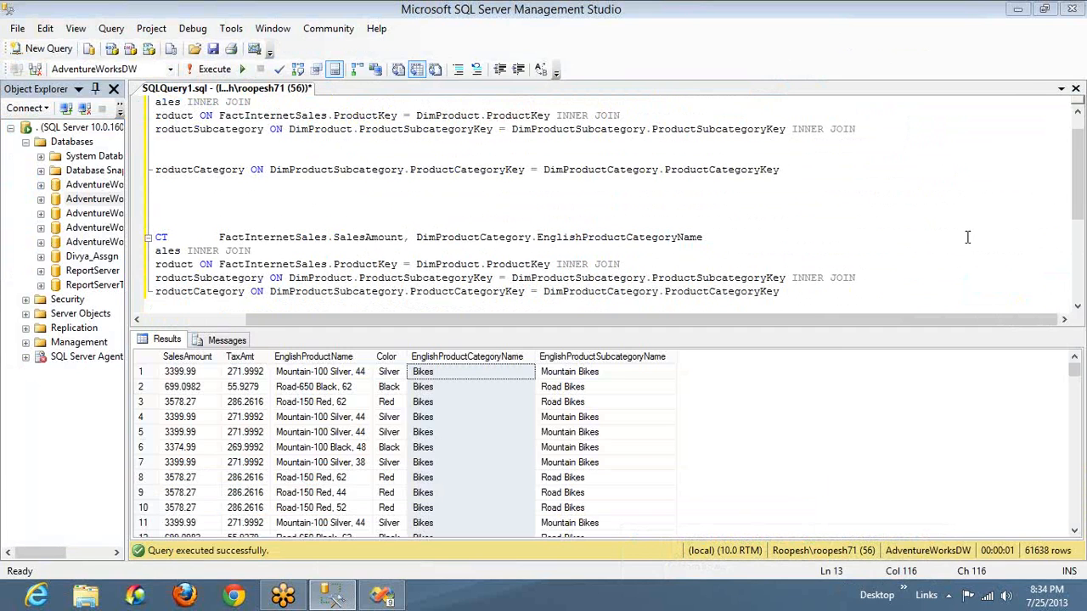
pyautogui.hotkey('alt', 'Tab')
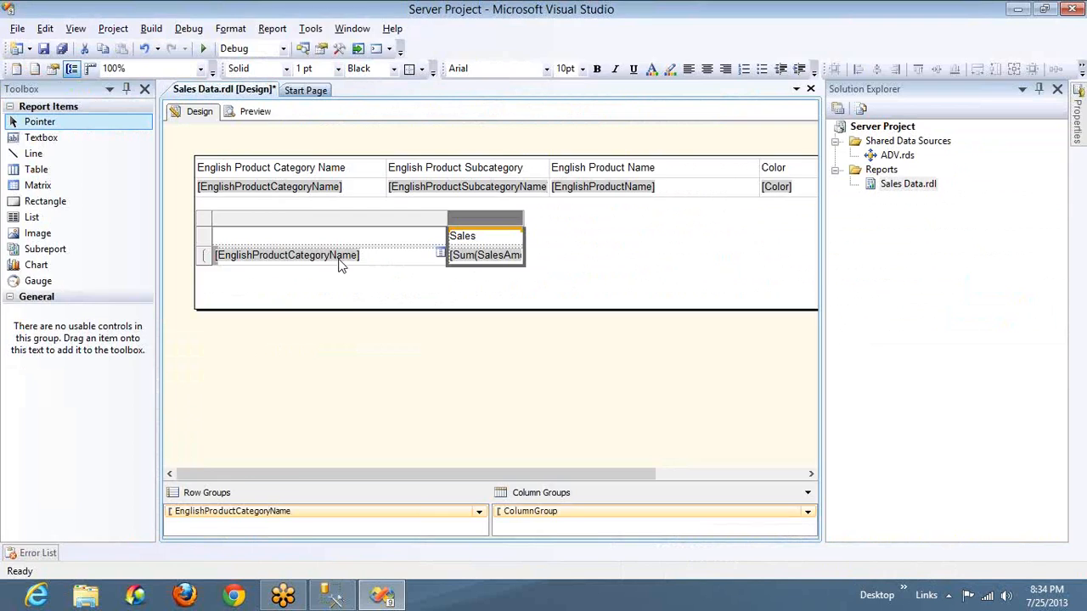
pyautogui.hotkey('alt', 'Tab')
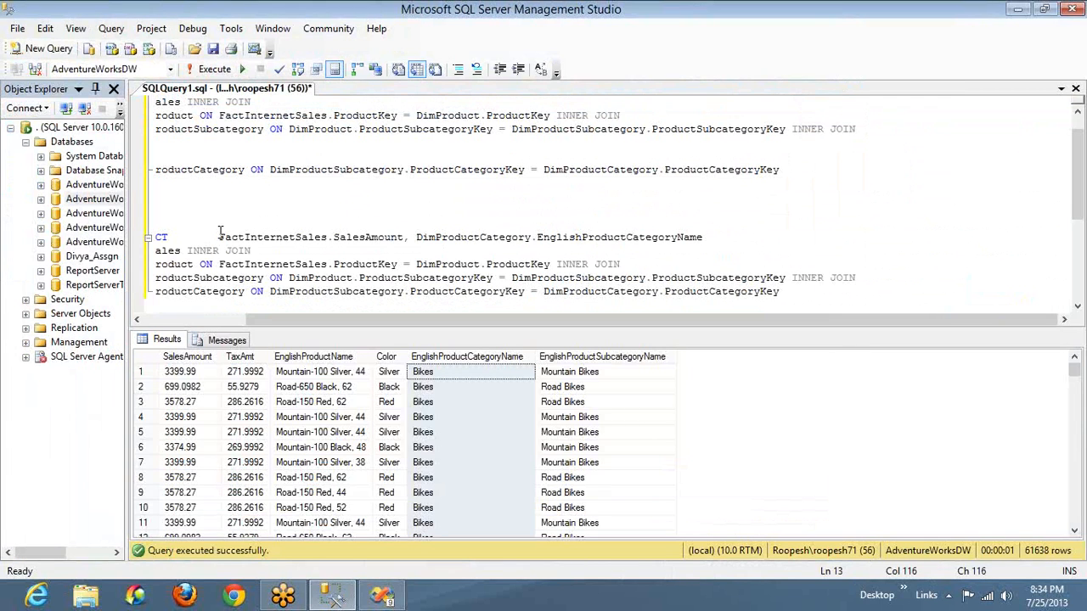
# Wrap FactInternetSales.SalesAmount in a SUM function in the second query's select list
pyautogui.moveTo(219, 237); pyautogui.dragTo(740, 241)
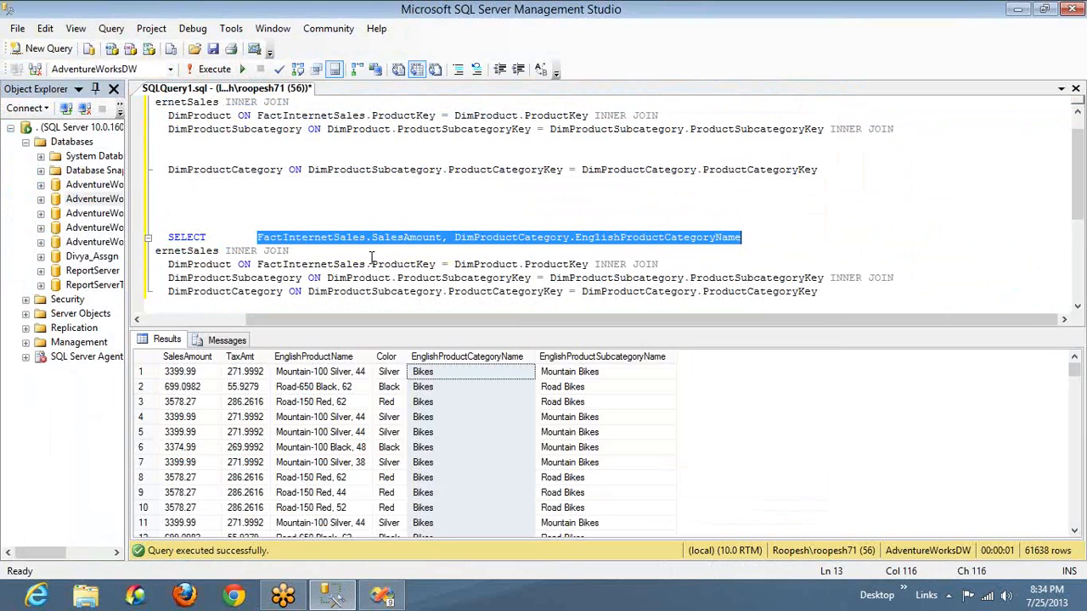
pyautogui.press('alt')
pyautogui.doubleClick(615, 238)
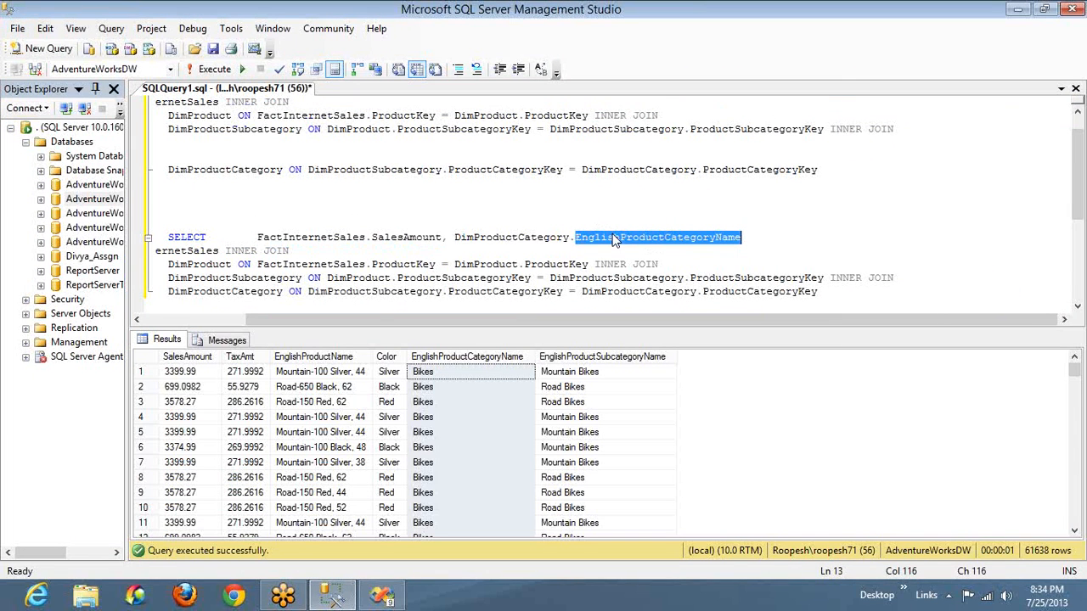
pyautogui.click(443, 238)
pyautogui.write(')')
pyautogui.press('Home')
pyautogui.hotkey('ctrl', 'Right')
pyautogui.write('SUM(')
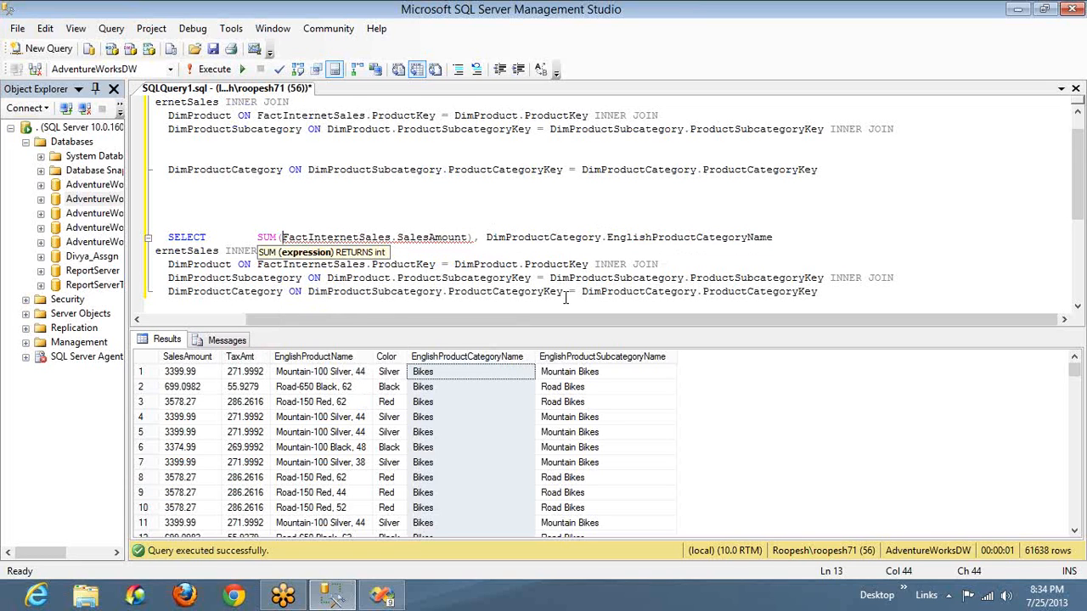
# Add a GROUP BY clause on DimProductCategory.EnglishProductCategoryName at the end of the second query
pyautogui.click(828, 292)
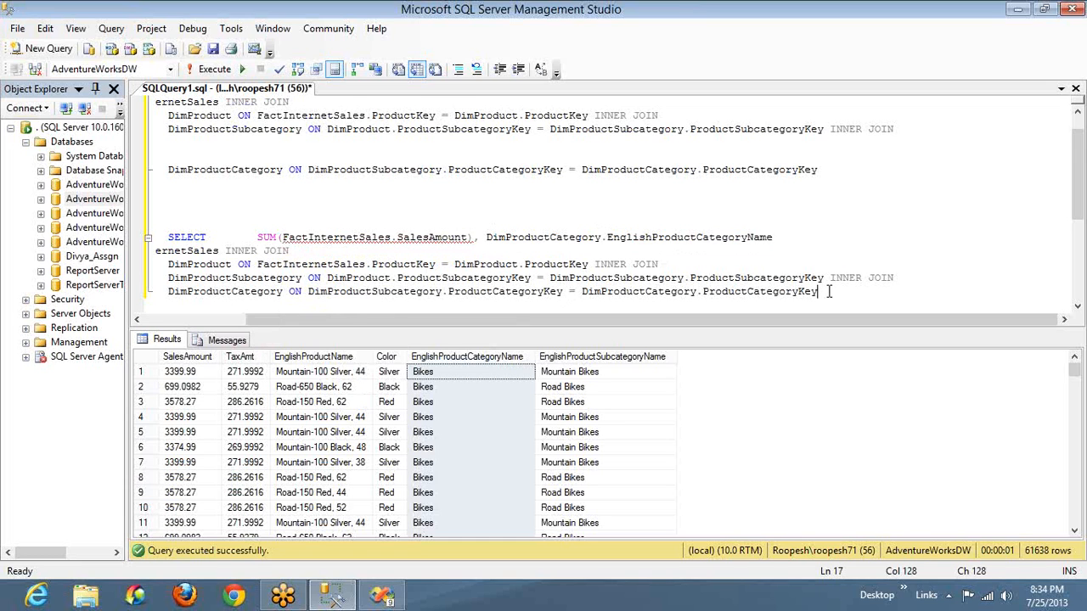
pyautogui.press('Return')
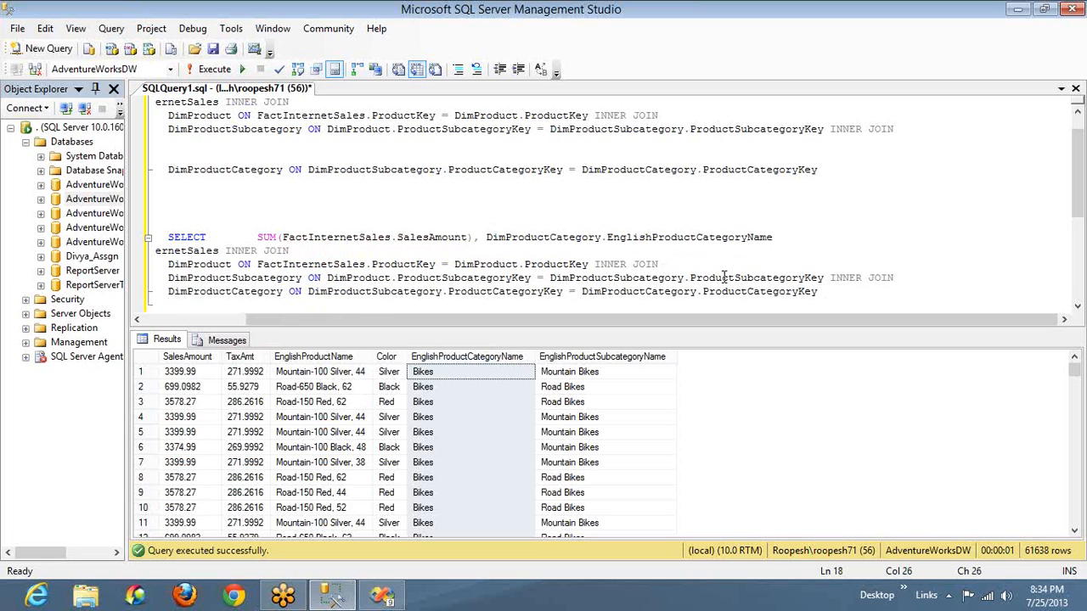
pyautogui.write('GROUP BY')
pyautogui.click(486, 237)
pyautogui.moveTo(487, 238); pyautogui.dragTo(774, 239)
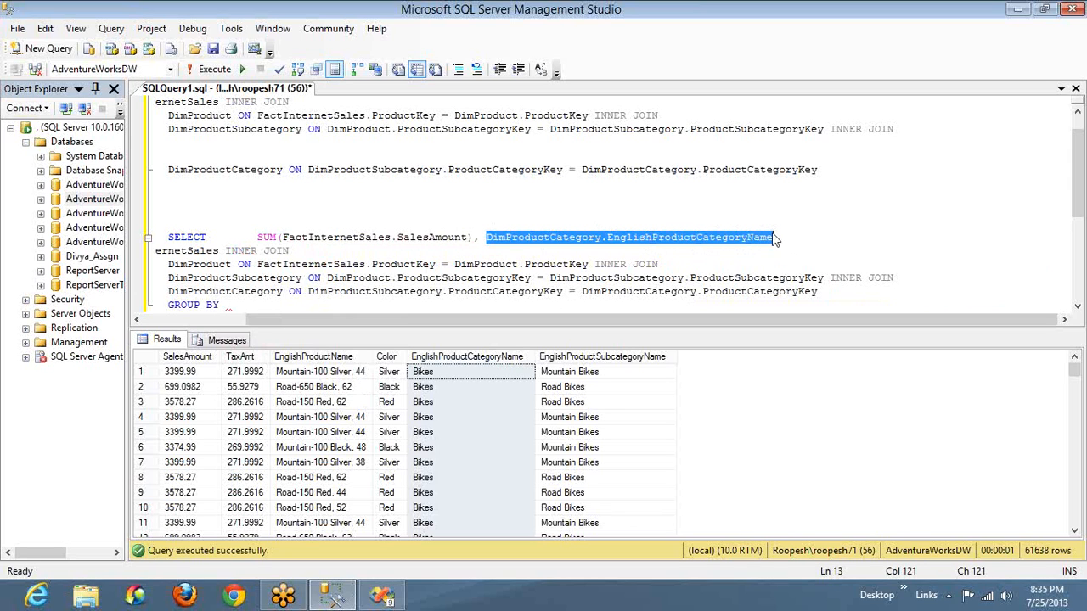
pyautogui.hotkey('ctrl', 'c')
pyautogui.click(274, 308)
pyautogui.hotkey('ctrl', 'v')
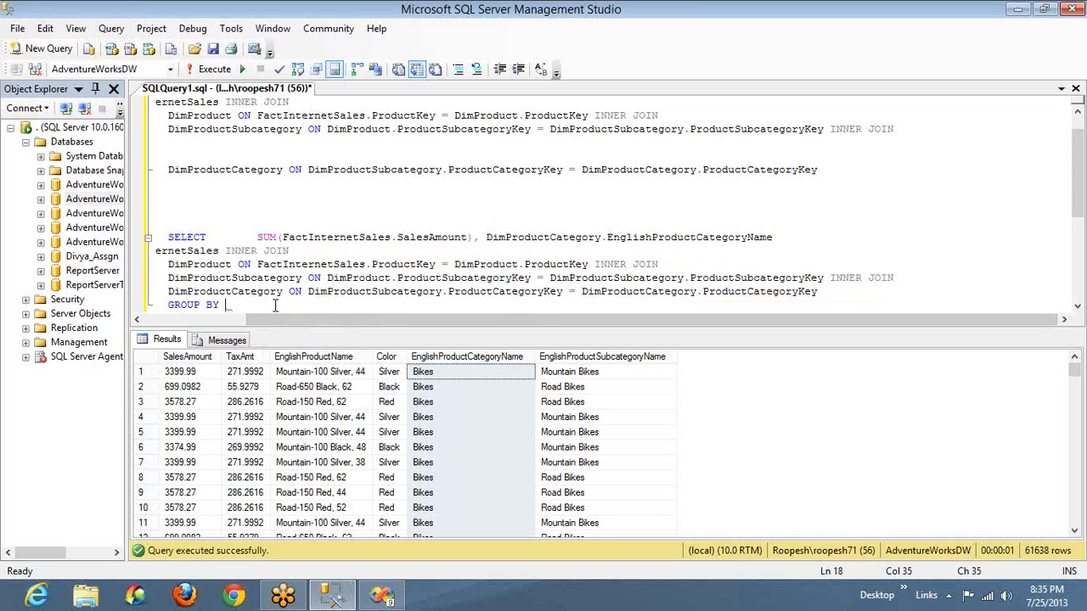
# Run only the second query, from its SELECT through the GROUP BY clause
pyautogui.hotkey('shift', 'Home')
pyautogui.hotkey('shift', 'Up')
pyautogui.hotkey('shift', 'Up')
pyautogui.hotkey('shift', 'Up')
pyautogui.hotkey('shift', 'Up')
pyautogui.hotkey('shift', 'Up')
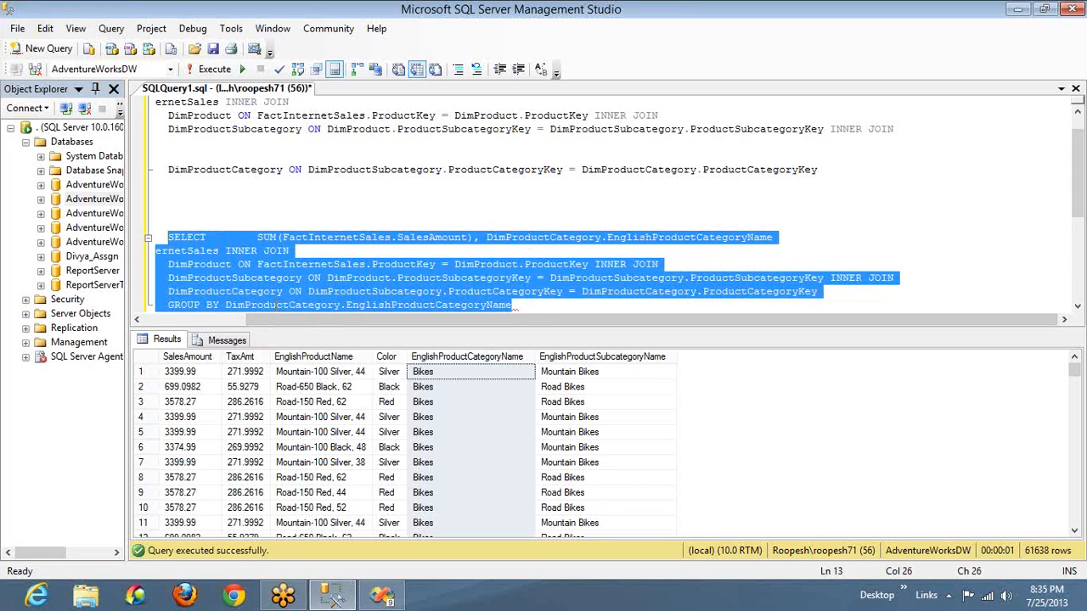
pyautogui.press('F5')
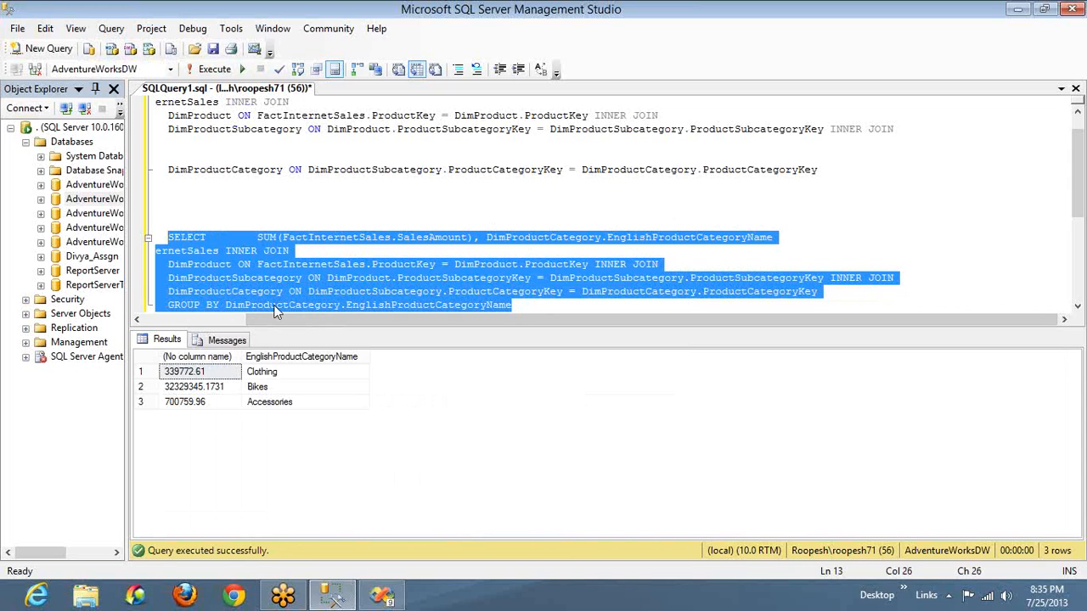
# Examine the summed sales amount for each product category in the query results
pyautogui.click(274, 388)
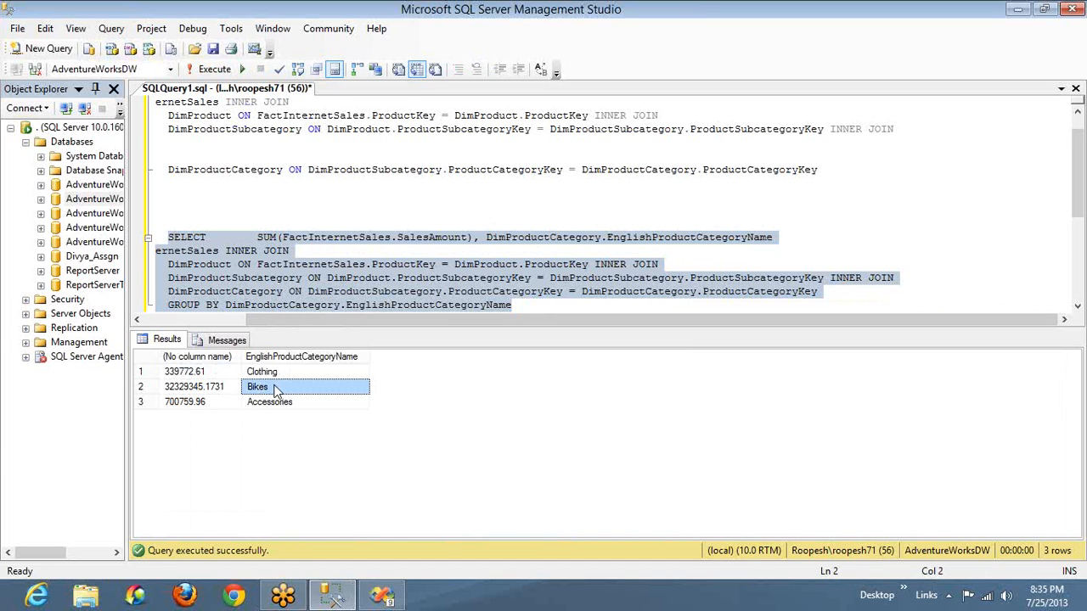
pyautogui.click(197, 389)
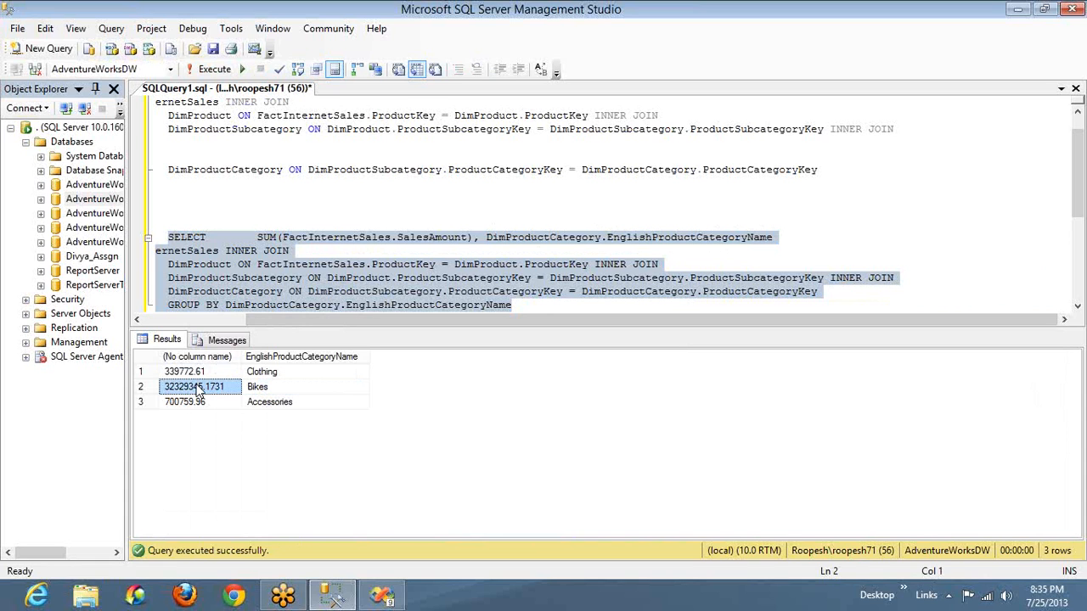
pyautogui.click(259, 393)
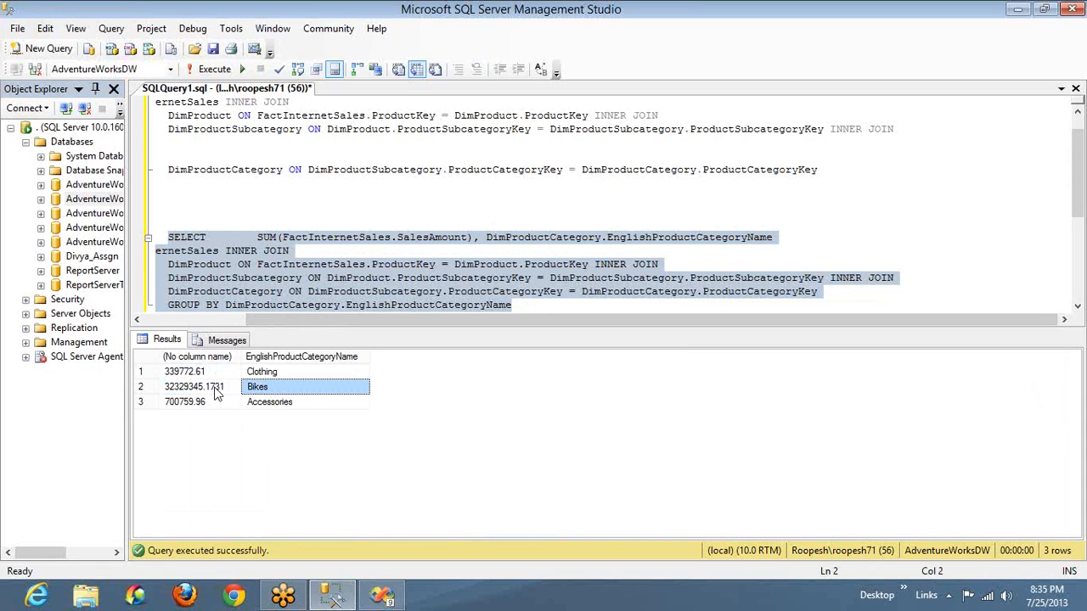
pyautogui.click(222, 394)
pyautogui.click(272, 406)
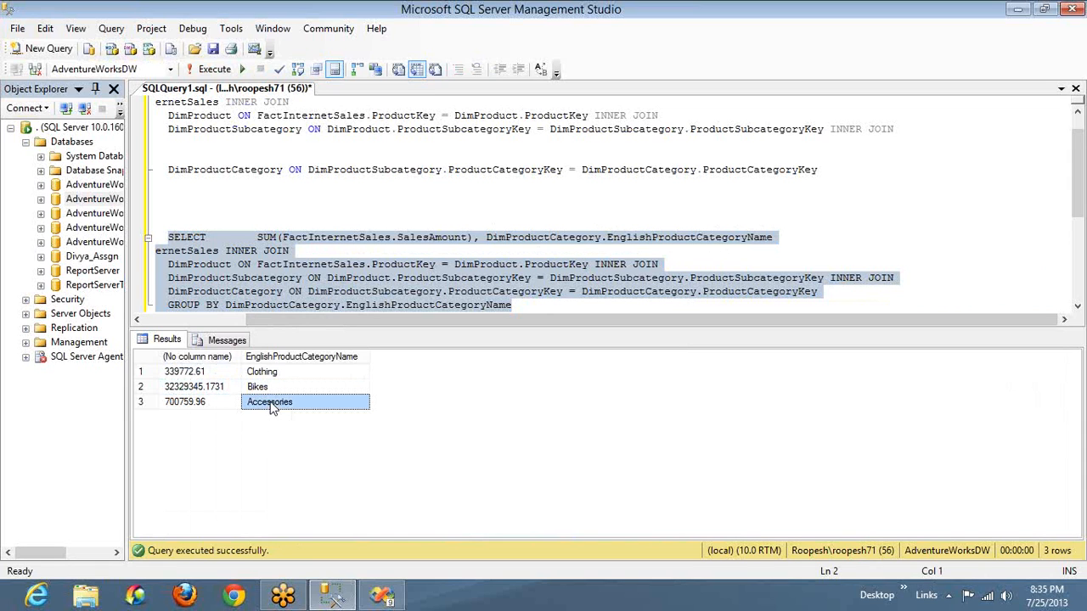
pyautogui.click(213, 404)
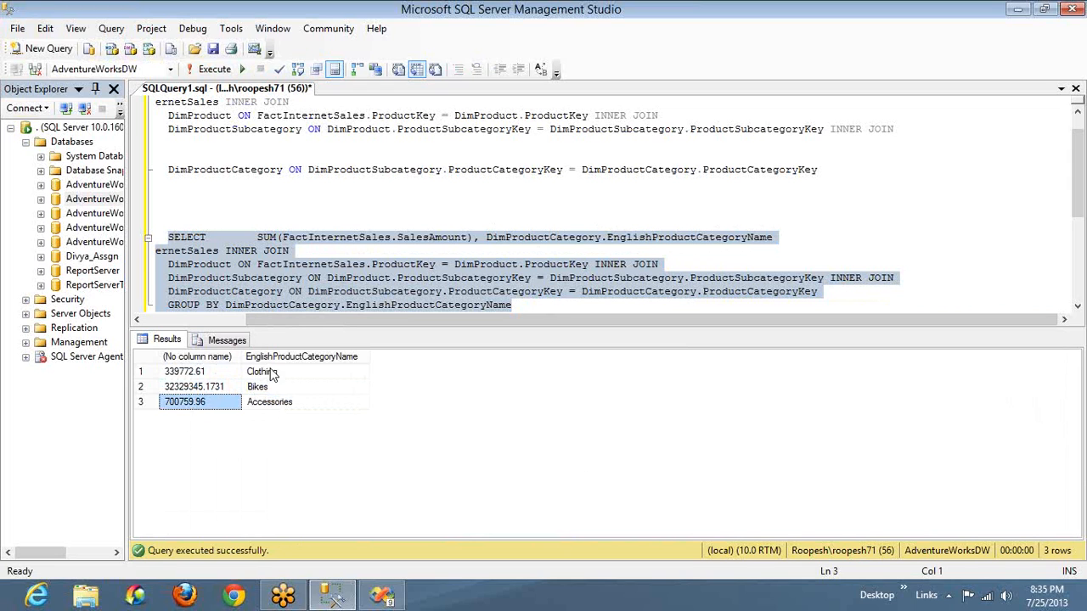
pyautogui.click(270, 374)
pyautogui.click(216, 372)
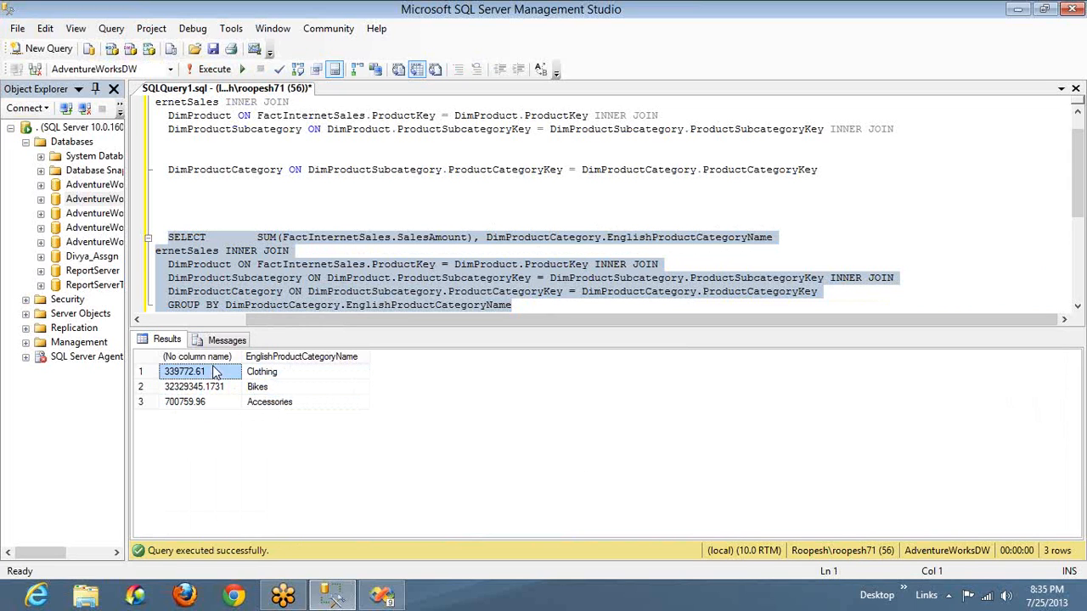
# Change the aggregate on SalesAmount to AVG, run the grouped query, and check the average for Bikes
pyautogui.doubleClick(268, 238)
pyautogui.write('AVG')
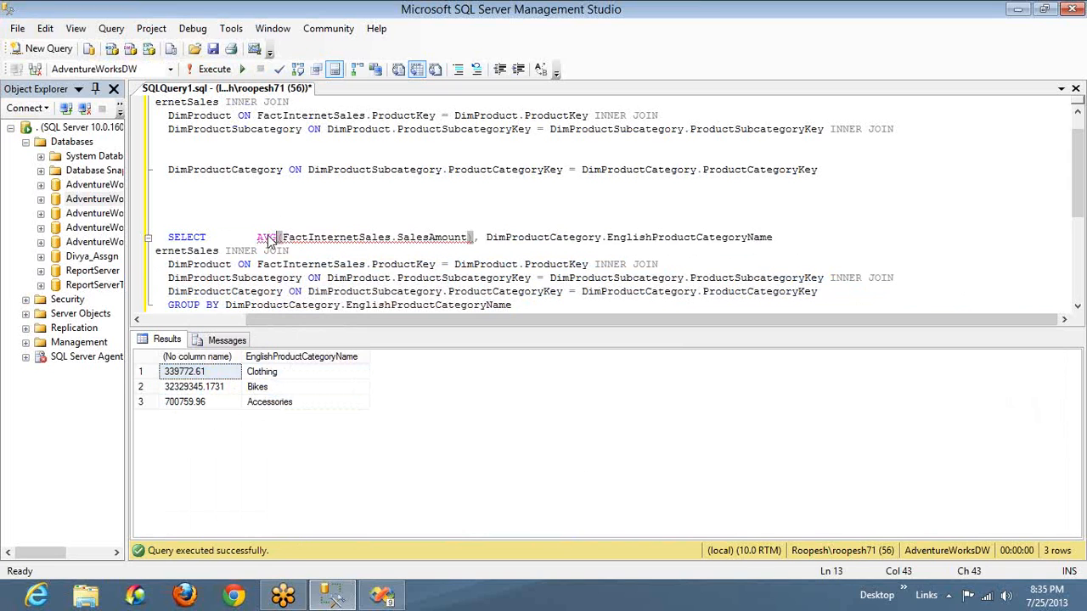
pyautogui.press('Home')
pyautogui.hotkey('ctrl', 'shift', 'End')
pyautogui.press('F5')
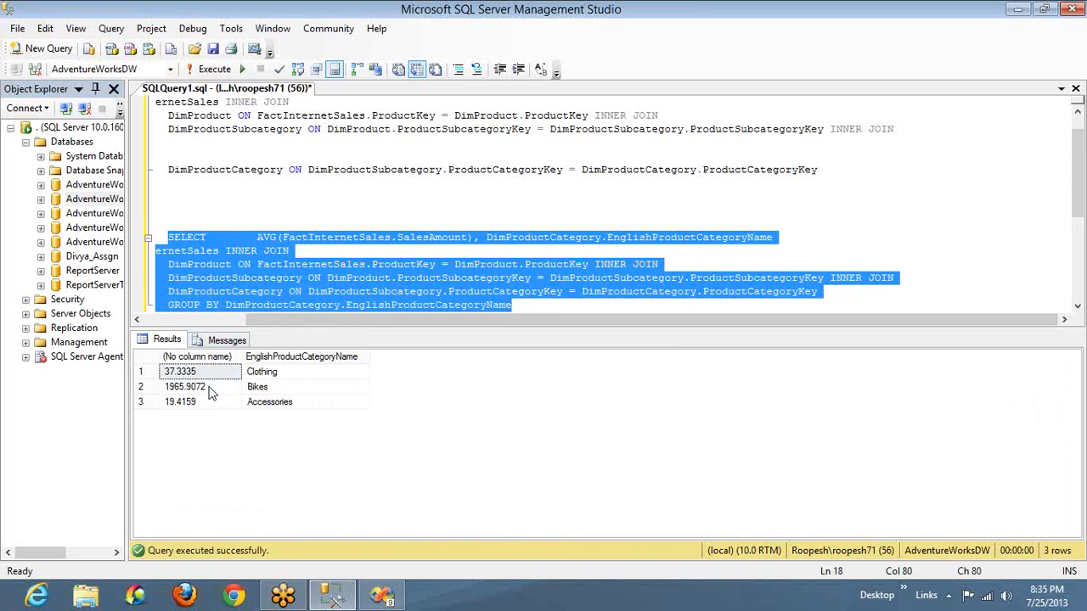
pyautogui.click(210, 393)
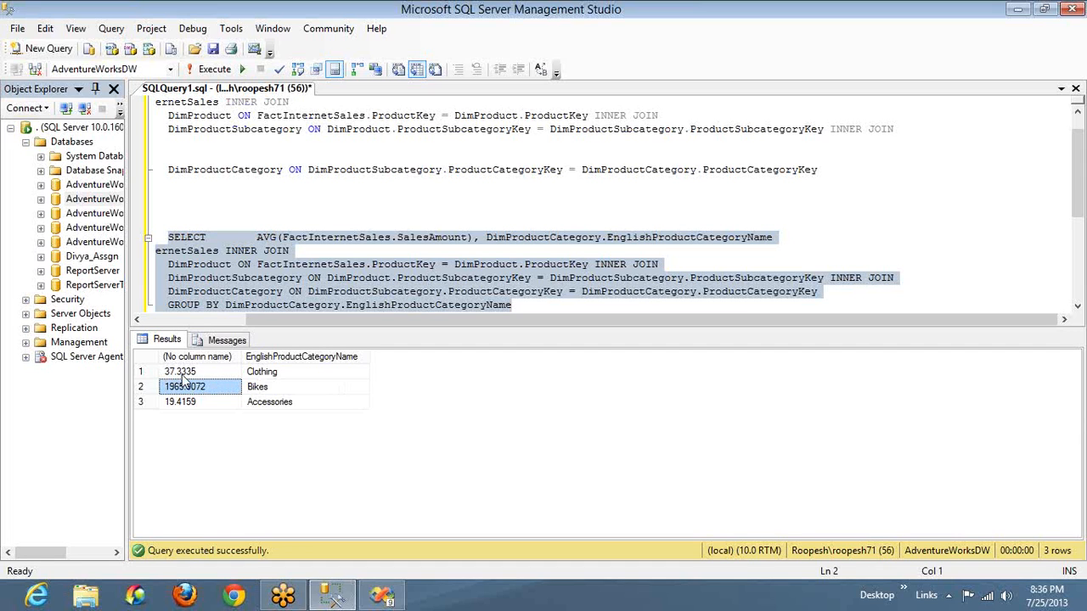
# Change the aggregate on SalesAmount to COUNT, run the grouped query, and examine the count for each product category
pyautogui.doubleClick(266, 238)
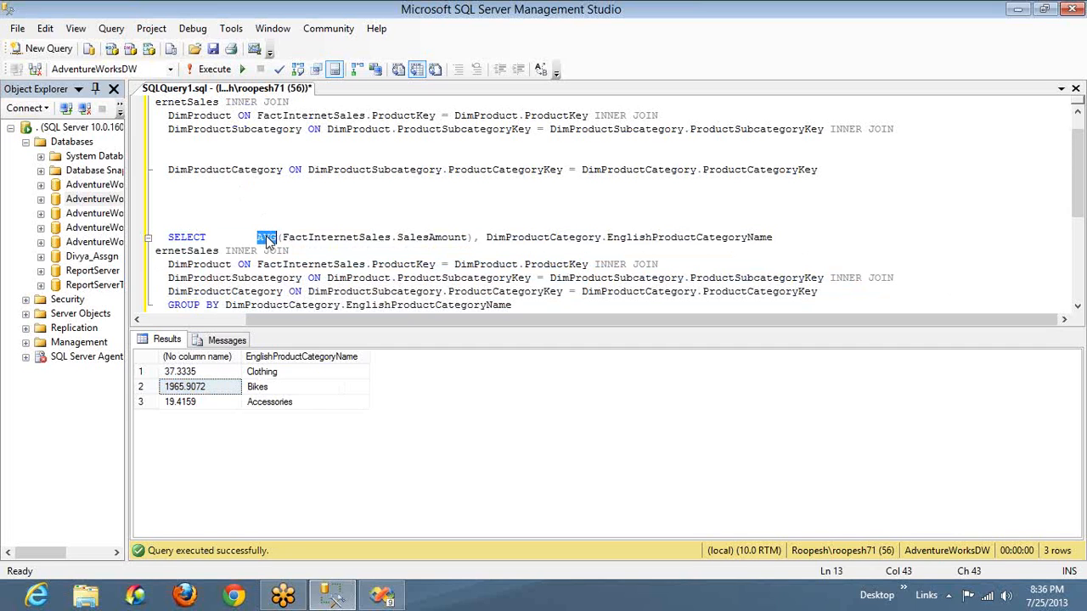
pyautogui.write('COUNT')
pyautogui.press('Home')
pyautogui.hotkey('ctrl', 'shift', 'End')
pyautogui.press('F5')
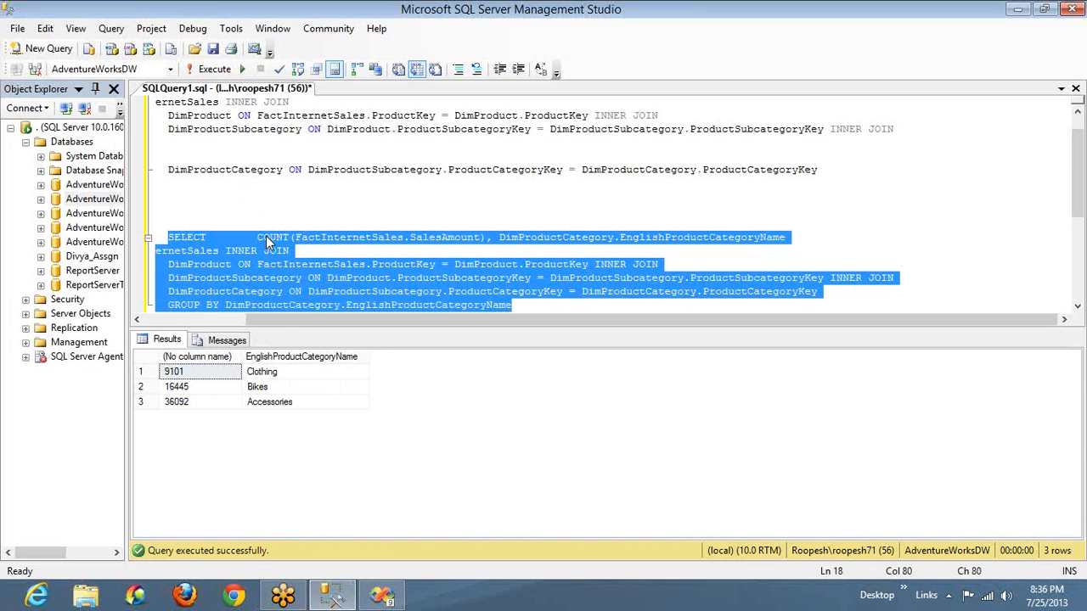
pyautogui.click(276, 389)
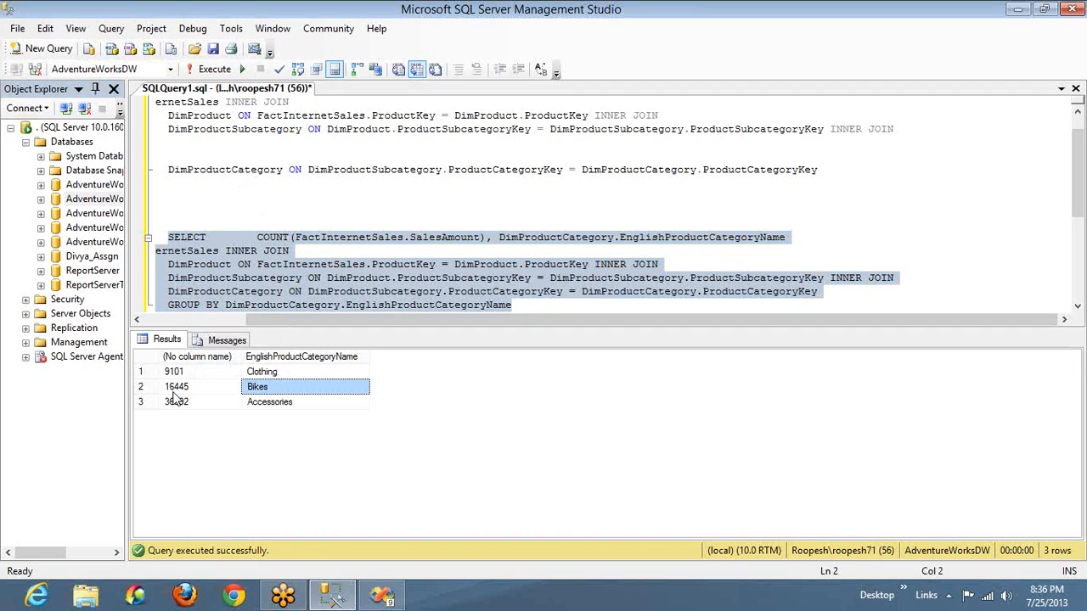
pyautogui.click(259, 406)
pyautogui.click(188, 405)
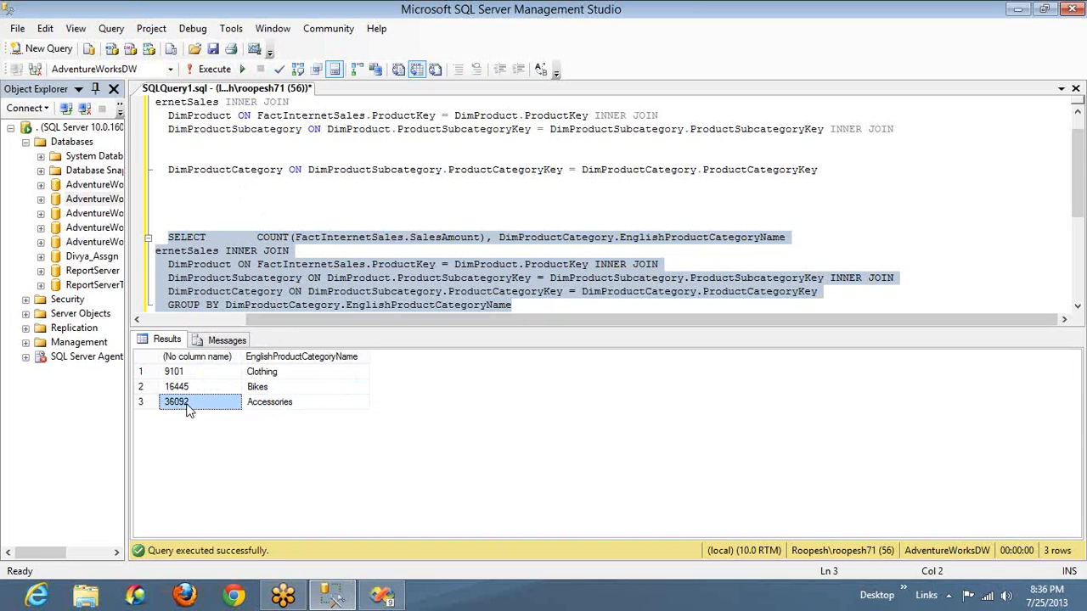
pyautogui.click(270, 374)
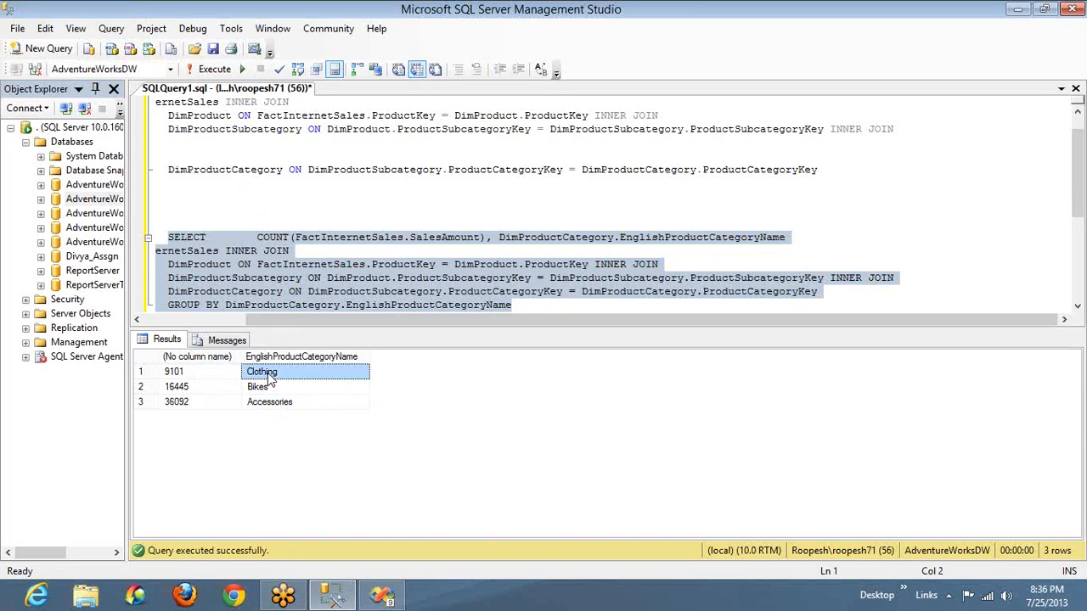
# Add SUM(FactInternetSales.SalesAmount) and AVG(FactInternetSales.SalesAmount) after the COUNT expression in the grouped query's SELECT list
pyautogui.click(182, 379)
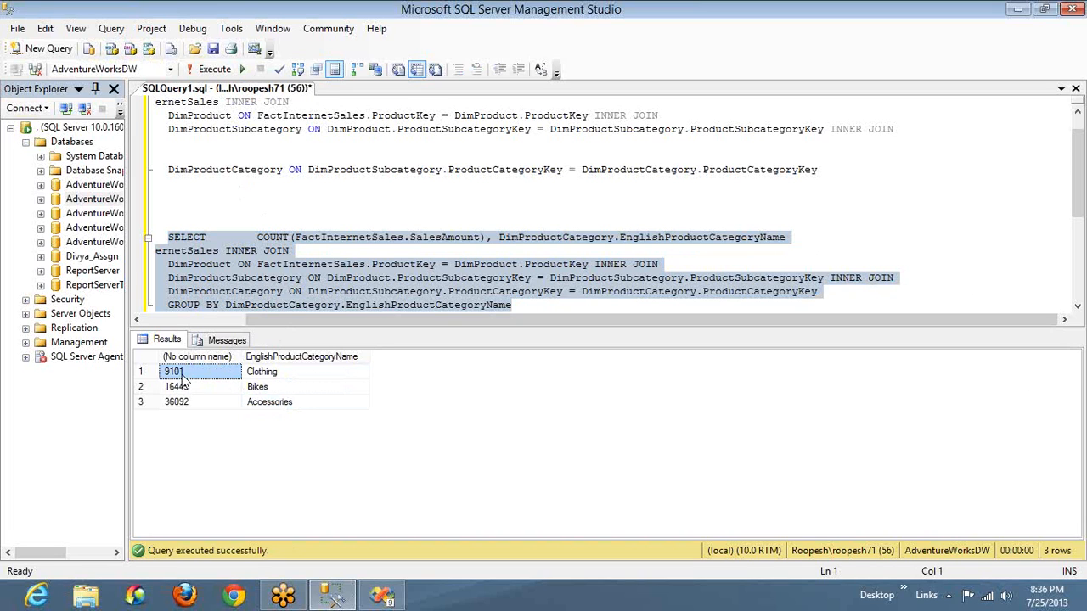
pyautogui.click(257, 238)
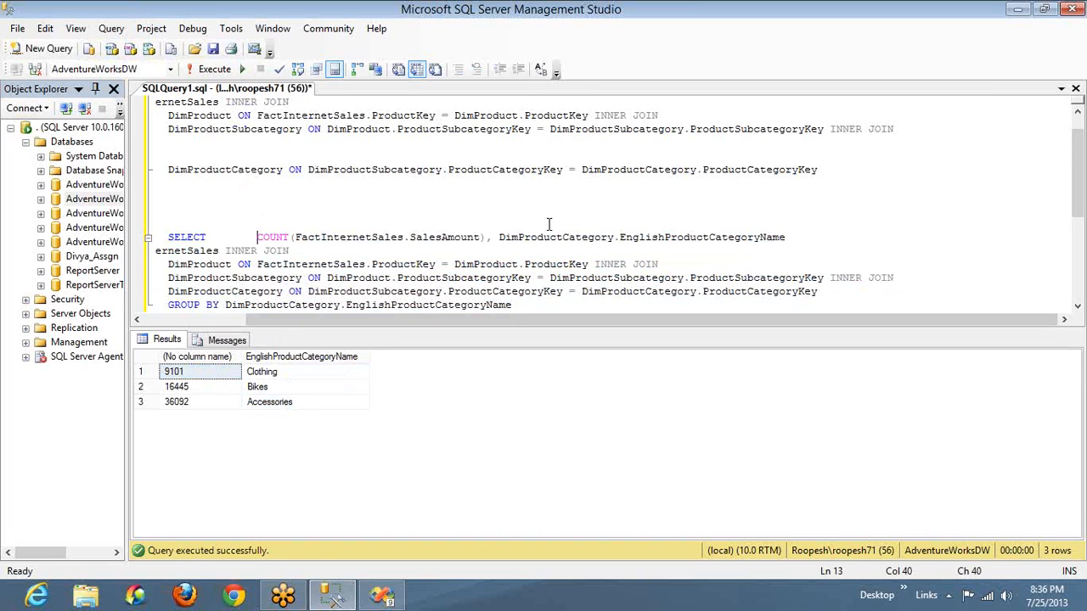
pyautogui.keyDown('shift'); pyautogui.click(487, 237); pyautogui.keyUp('shift')
pyautogui.hotkey('ctrl', 'c')
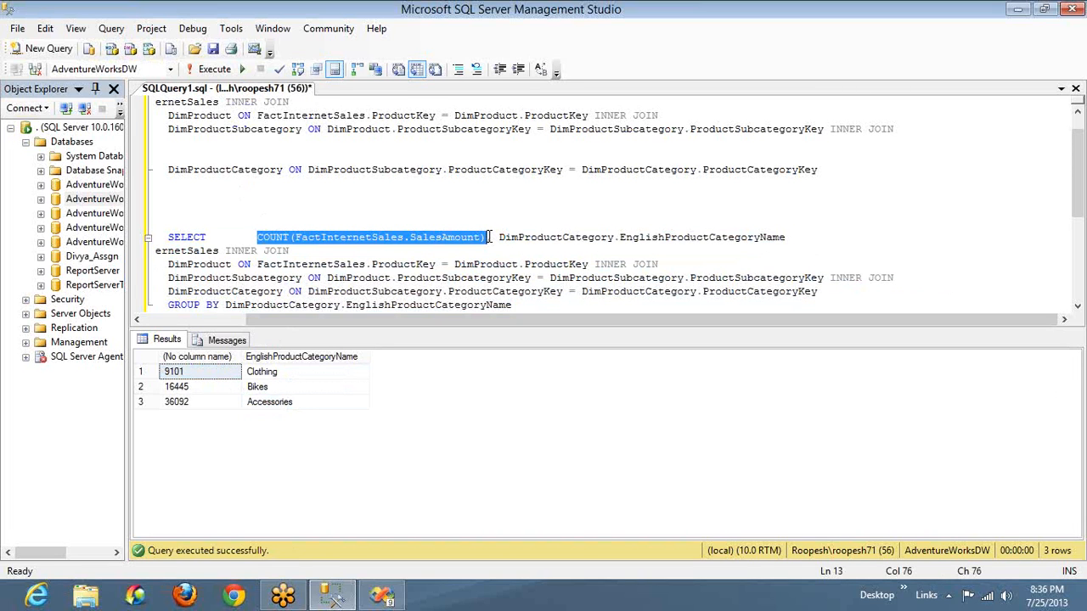
pyautogui.click(488, 237)
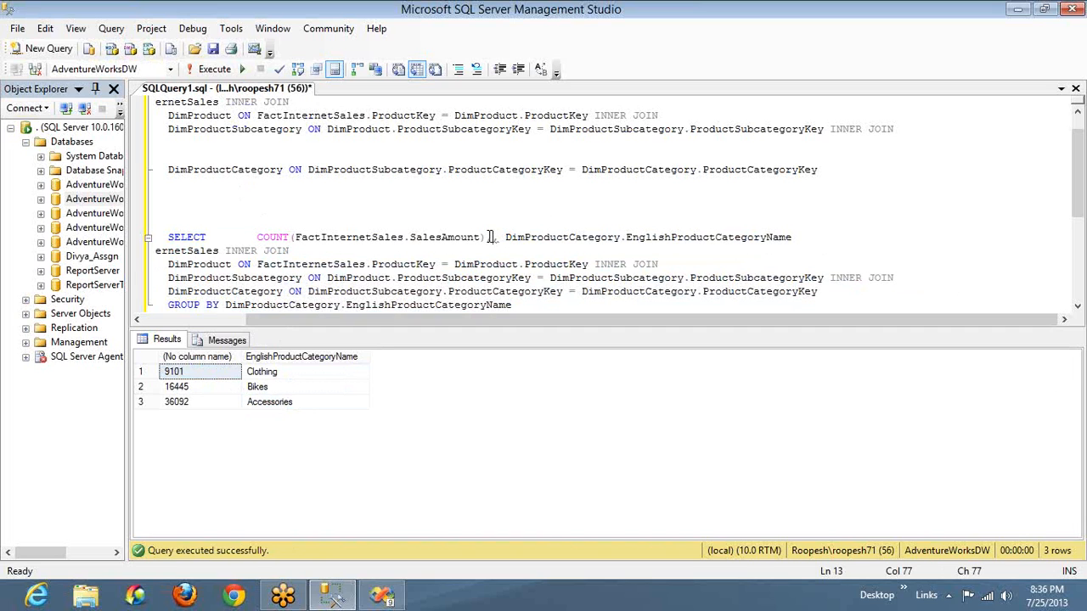
pyautogui.hotkey('ctrl', 'v')
pyautogui.write(',')
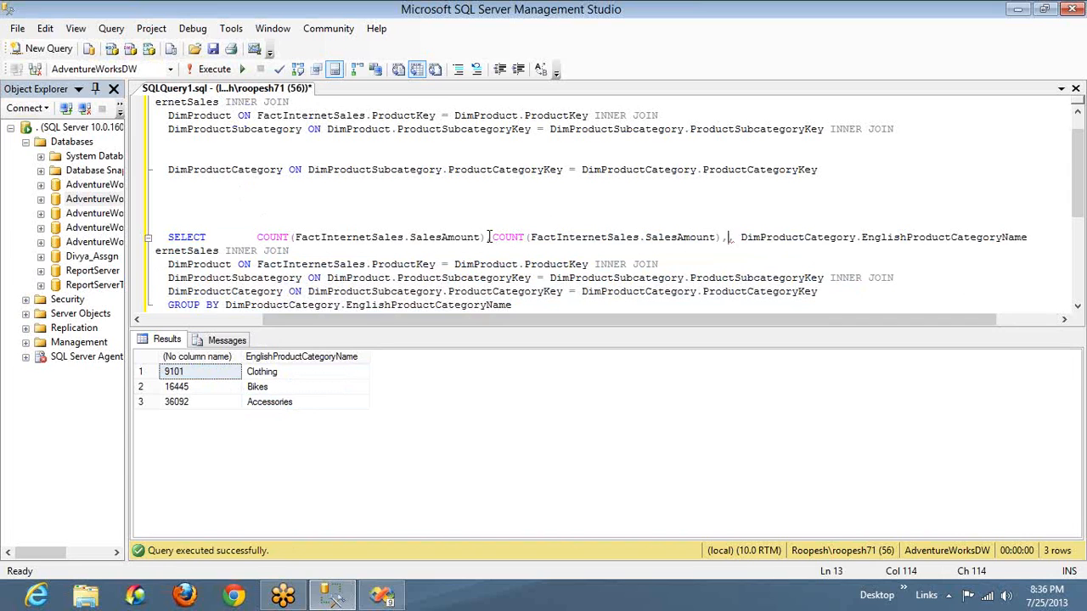
pyautogui.hotkey('ctrl', 'v')
pyautogui.doubleClick(735, 240)
pyautogui.write('AVG')
pyautogui.doubleClick(511, 240)
pyautogui.write('SUM')
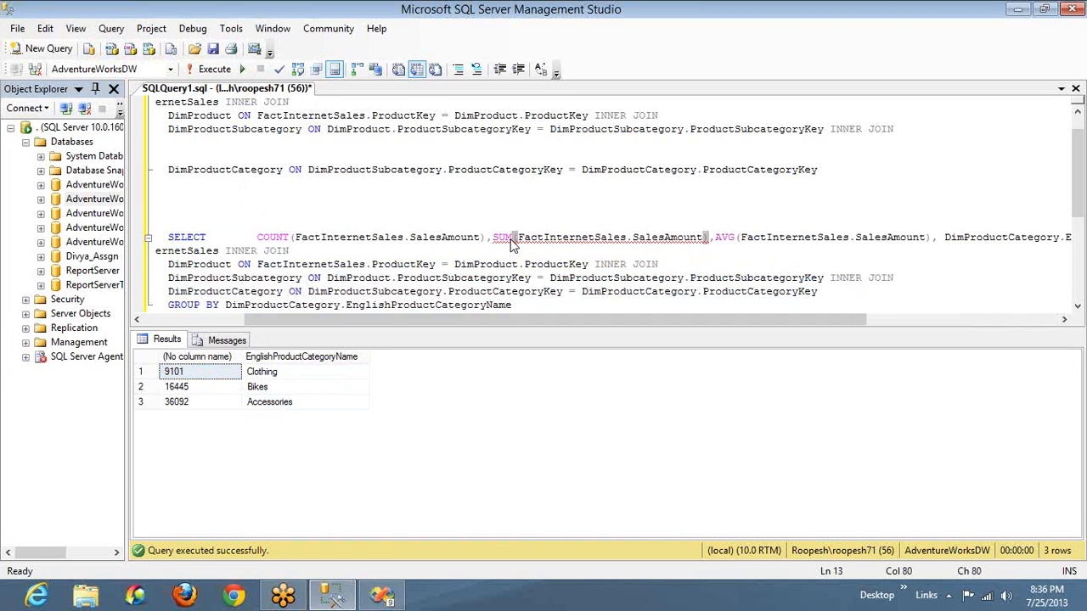
# Run only the grouped query with its COUNT, SUM and AVG expressions, through the GROUP BY clause
pyautogui.press('Home')
pyautogui.hotkey('ctrl', 'shift', 'End')
pyautogui.press('F5')
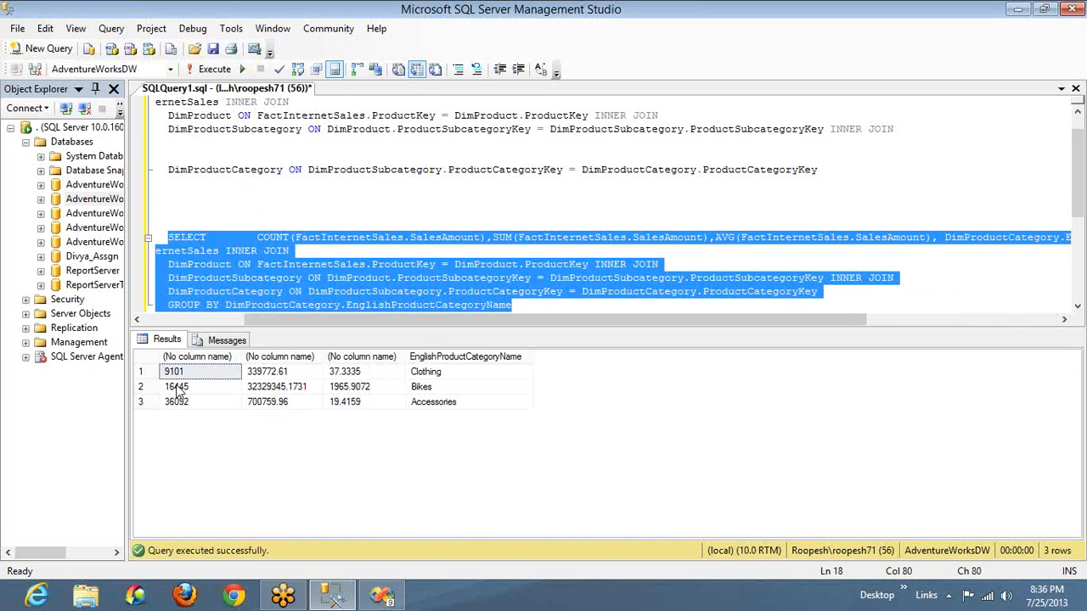
# Compare the count, sum and average of the sales amount for Clothing and Bikes in the results
pyautogui.click(188, 377)
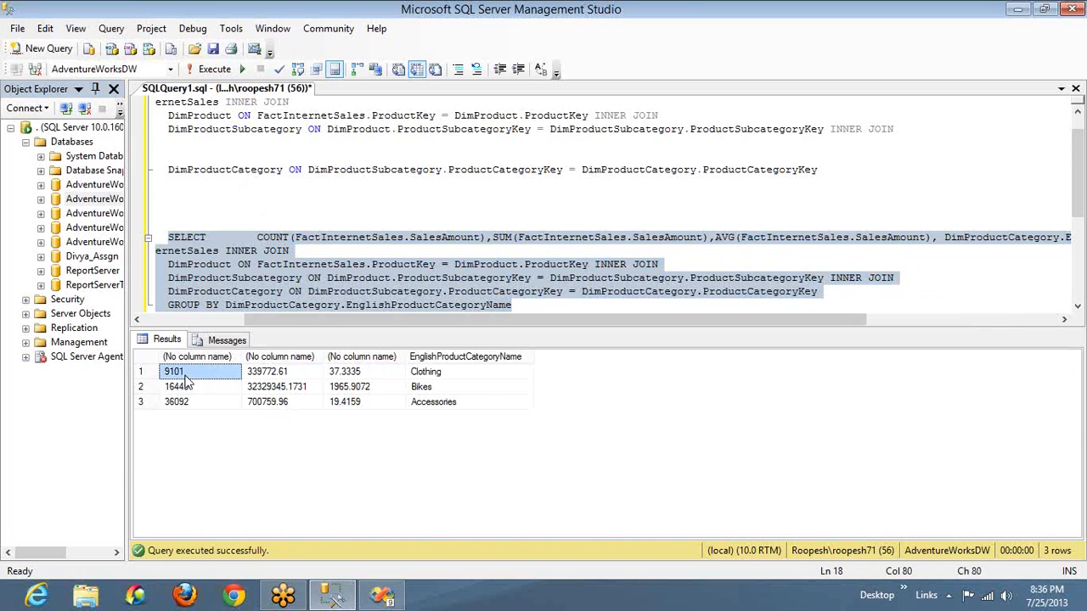
pyautogui.click(269, 375)
pyautogui.click(326, 375)
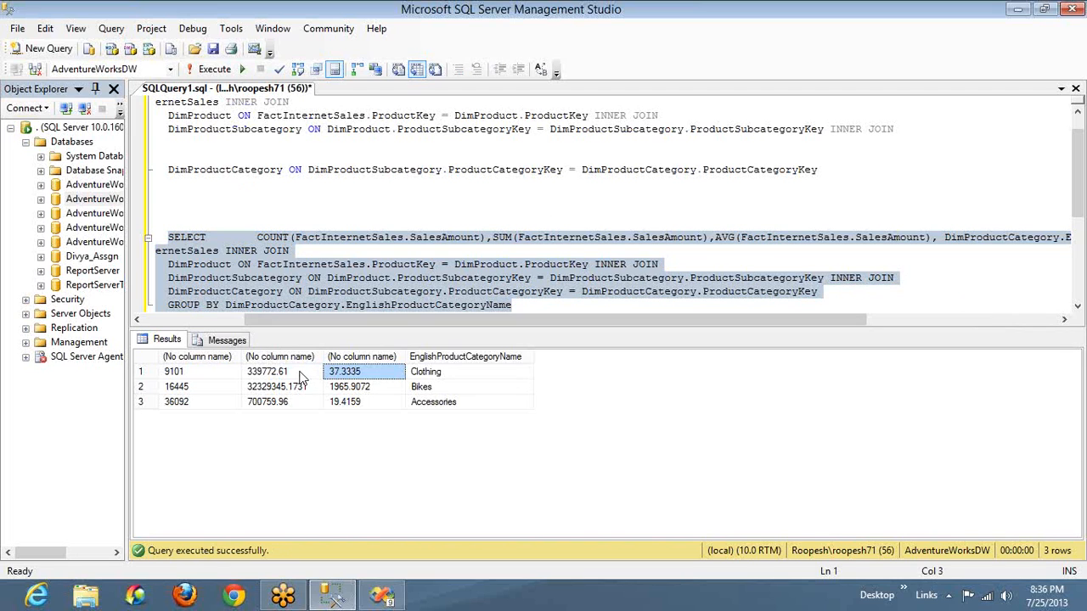
pyautogui.click(306, 378)
pyautogui.click(212, 374)
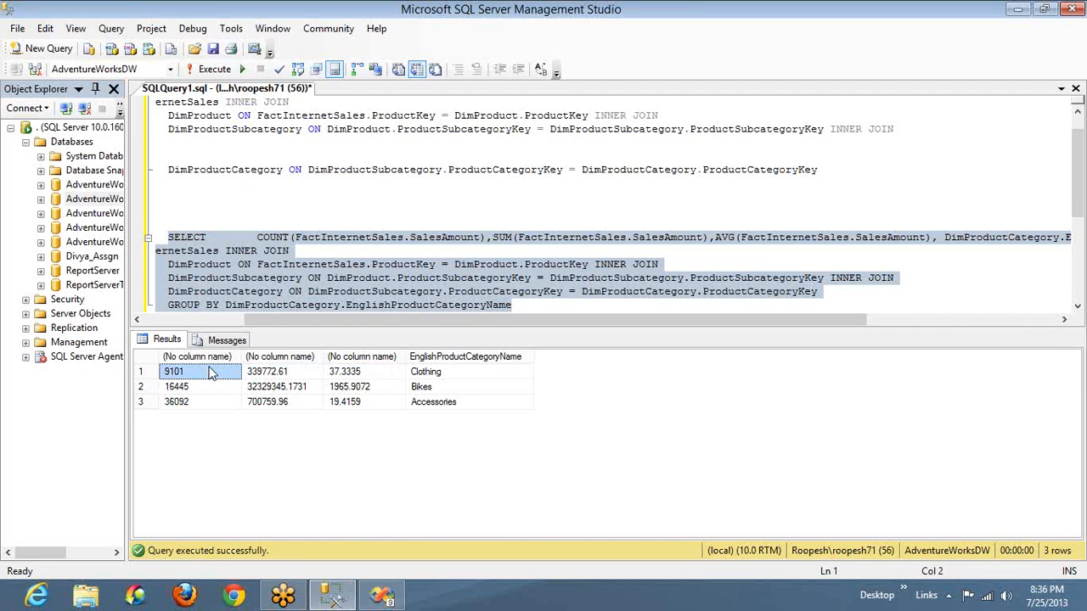
pyautogui.click(264, 379)
pyautogui.click(225, 379)
pyautogui.click(346, 378)
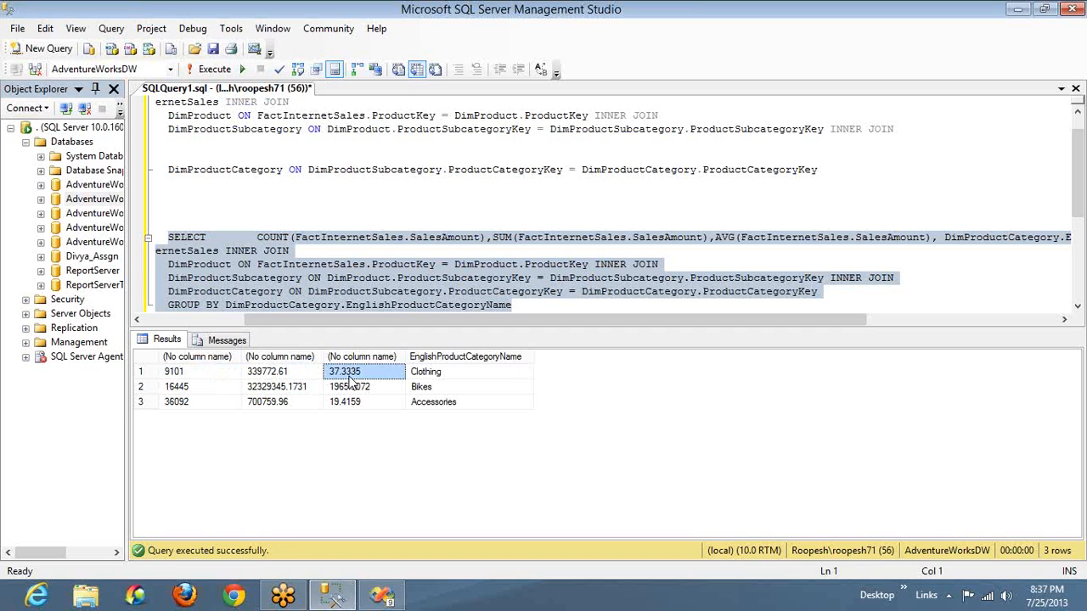
pyautogui.click(281, 388)
pyautogui.click(225, 389)
pyautogui.click(338, 392)
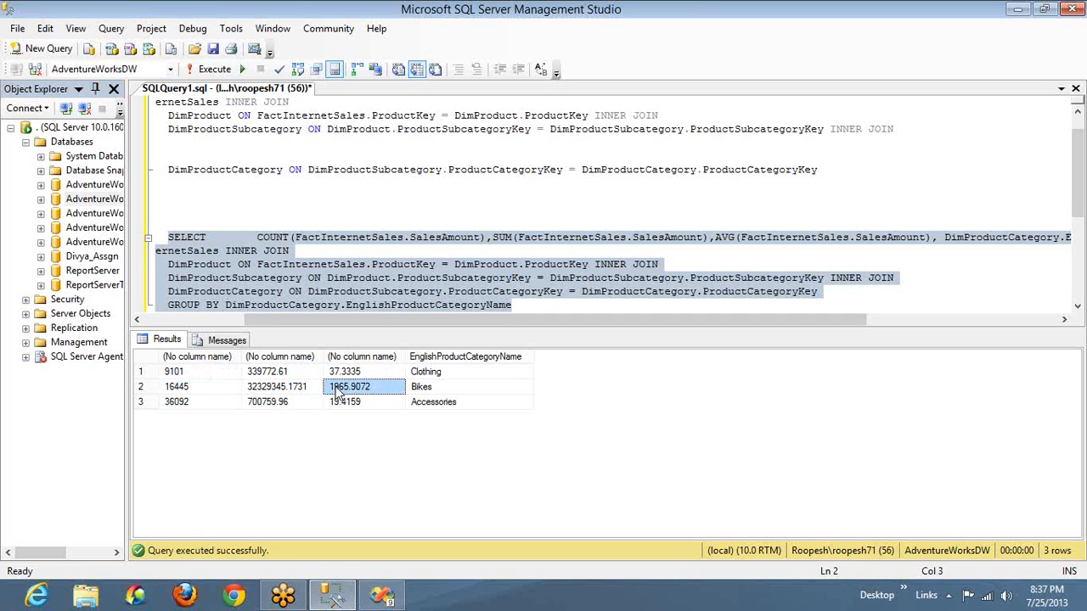
# Try to run only the first, ungrouped query at the start of the script
pyautogui.click(838, 176)
pyautogui.hotkey('ctrl', 'a')
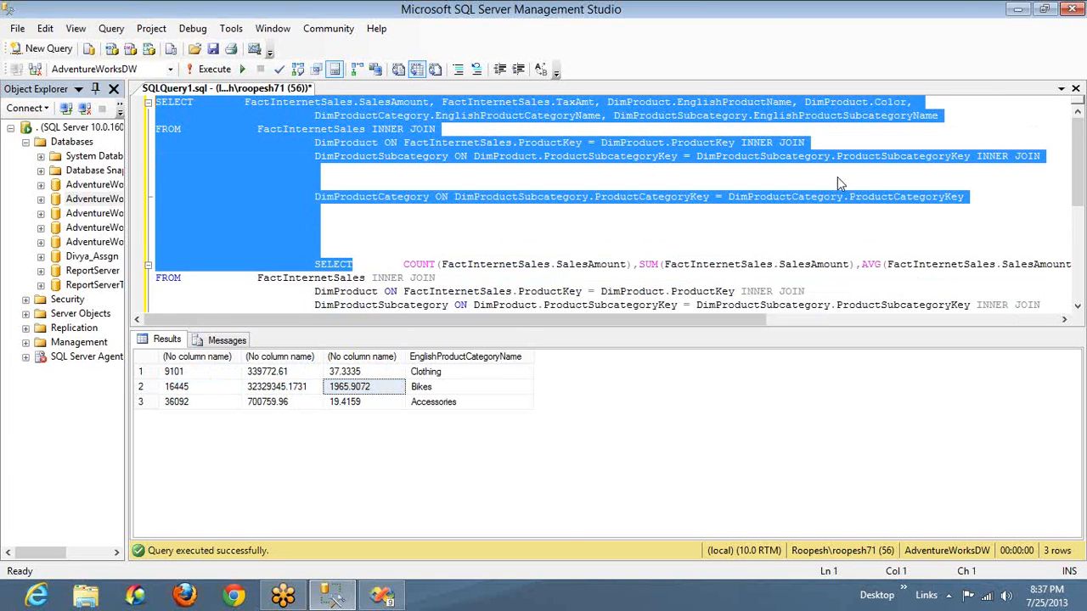
pyautogui.press('Left')
pyautogui.press('Down')
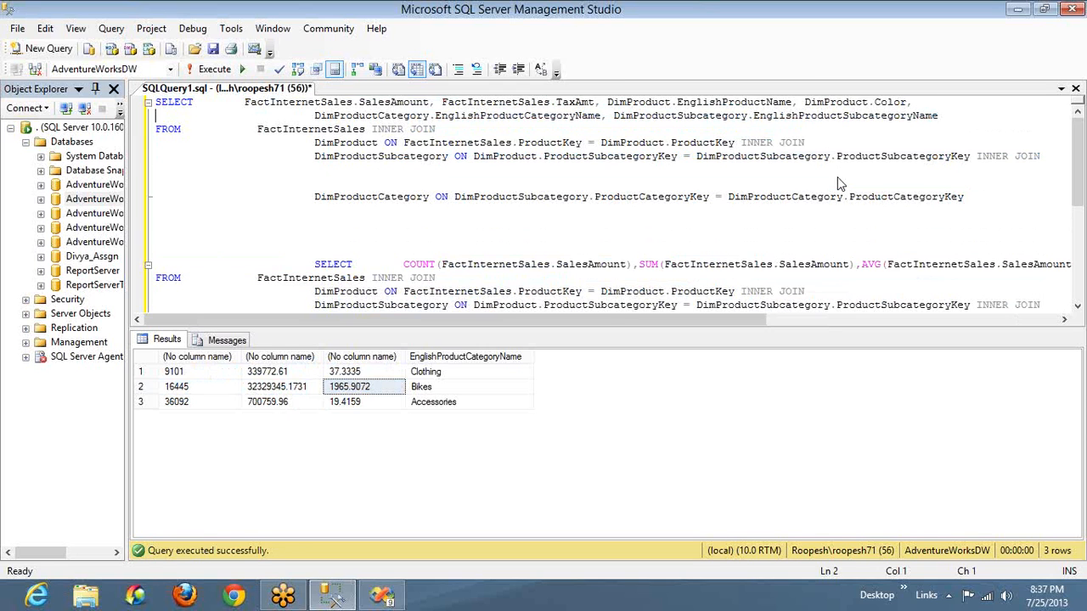
pyautogui.doubleClick(973, 198)
pyautogui.hotkey('ctrl', 'shift', 'Home')
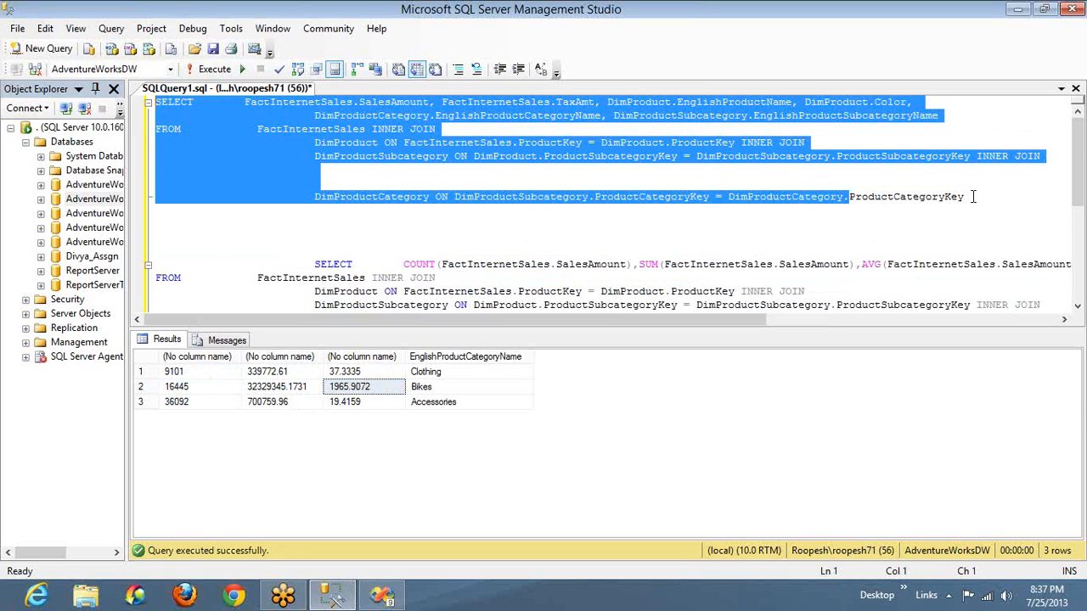
pyautogui.press('F5')
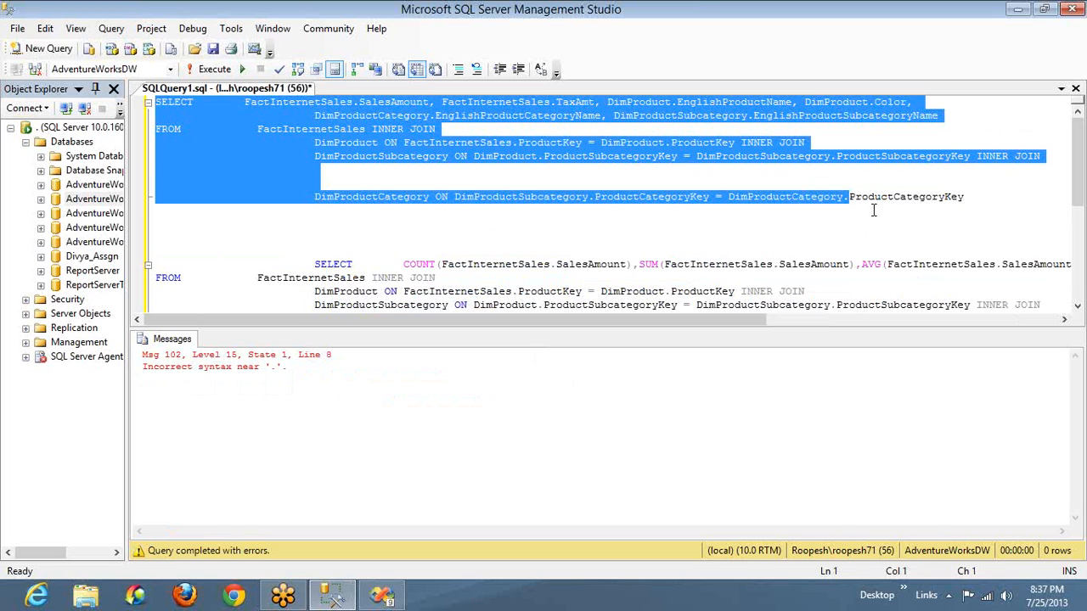
# Run the first query from its SELECT through the complete DimProductCategory join condition
pyautogui.click(1006, 194)
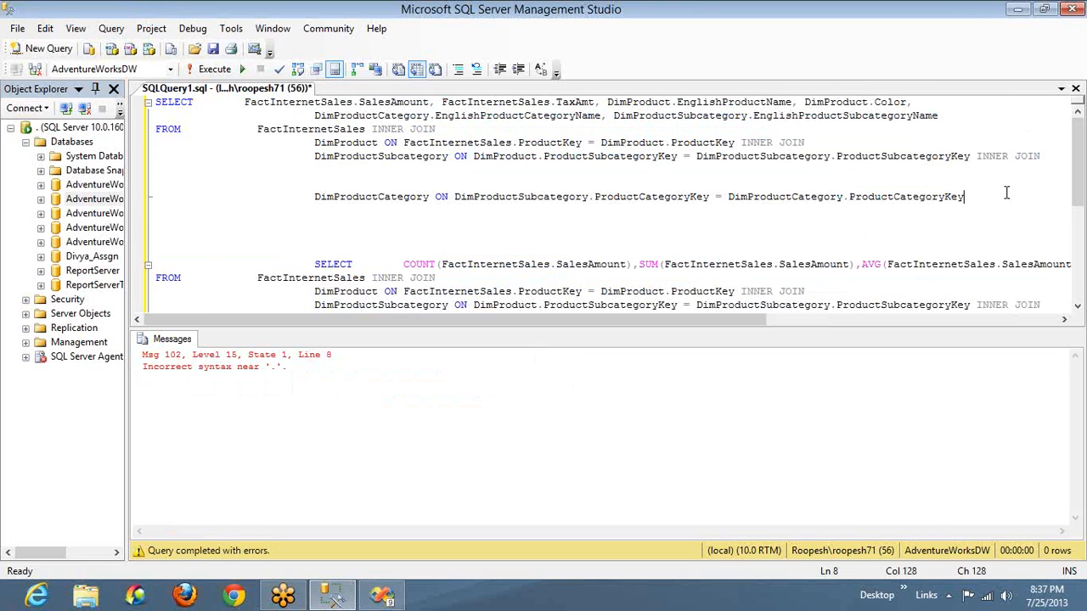
pyautogui.hotkey('ctrl', 'shift', 'Home')
pyautogui.press('F5')
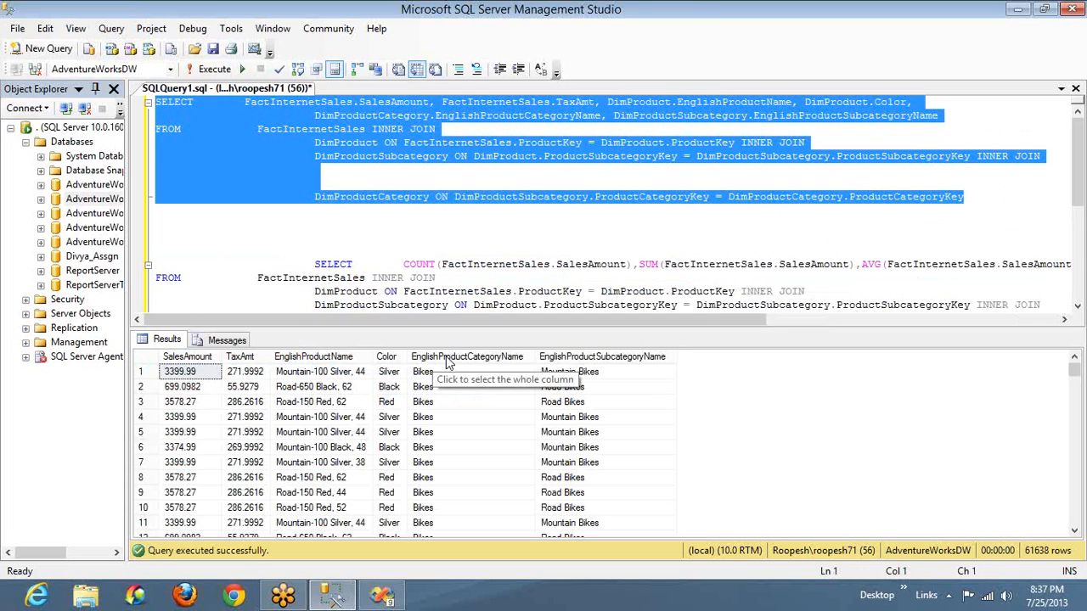
# Examine the EnglishProductCategoryName column and the individual Bikes rows in the ungrouped results
pyautogui.click(448, 362)
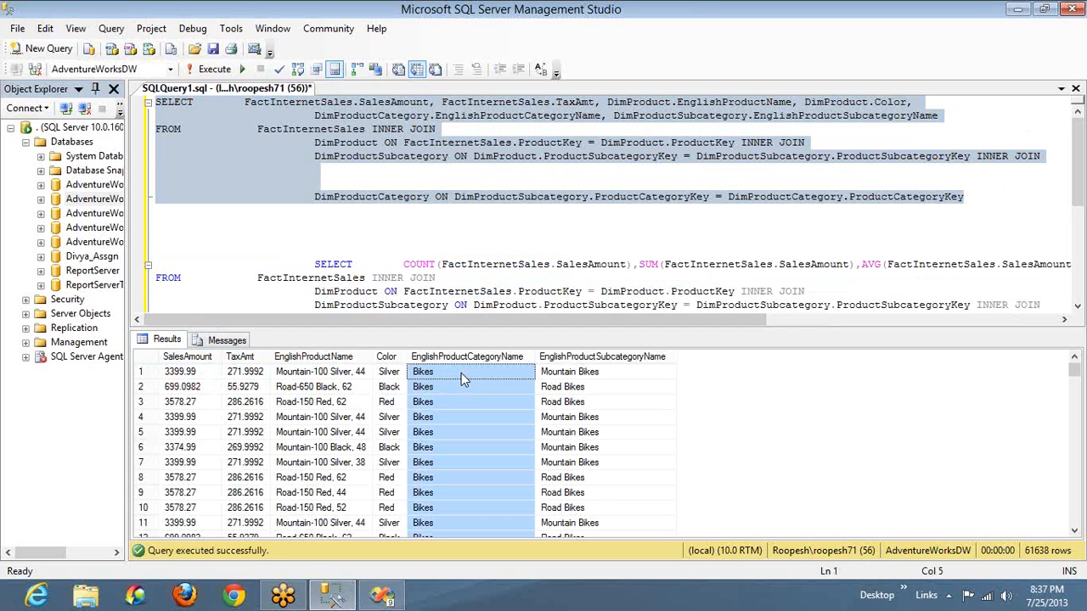
pyautogui.click(461, 380)
pyautogui.keyDown('shift'); pyautogui.click(202, 379); pyautogui.keyUp('shift')
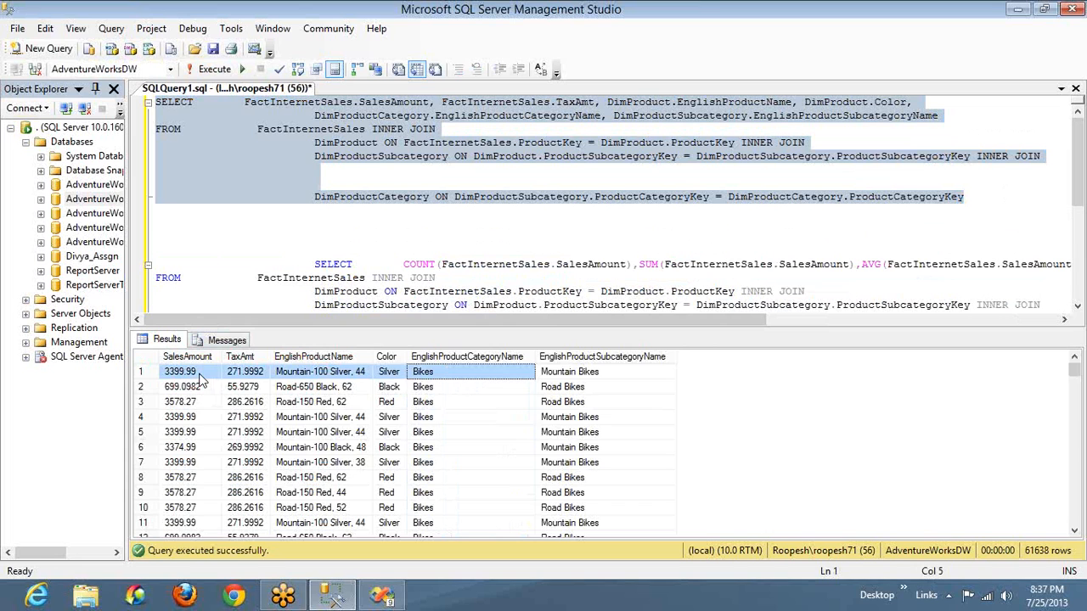
pyautogui.hotkey('shift', 'Down')
pyautogui.hotkey('shift', 'Down')
pyautogui.hotkey('shift', 'Down')
pyautogui.hotkey('shift', 'Down')
pyautogui.hotkey('shift', 'Down')
pyautogui.hotkey('shift', 'Down')
pyautogui.hotkey('shift', 'Down')
pyautogui.hotkey('shift', 'Down')
pyautogui.hotkey('shift', 'Down')
pyautogui.hotkey('shift', 'Down')
pyautogui.hotkey('shift', 'Down')
pyautogui.hotkey('shift', 'Down')
pyautogui.hotkey('shift', 'Down')
pyautogui.hotkey('shift', 'Down')
pyautogui.hotkey('shift', 'Down')
pyautogui.hotkey('shift', 'Down')
pyautogui.hotkey('shift', 'Down')
pyautogui.hotkey('shift', 'Down')
pyautogui.hotkey('shift', 'Down')
pyautogui.hotkey('shift', 'Down')
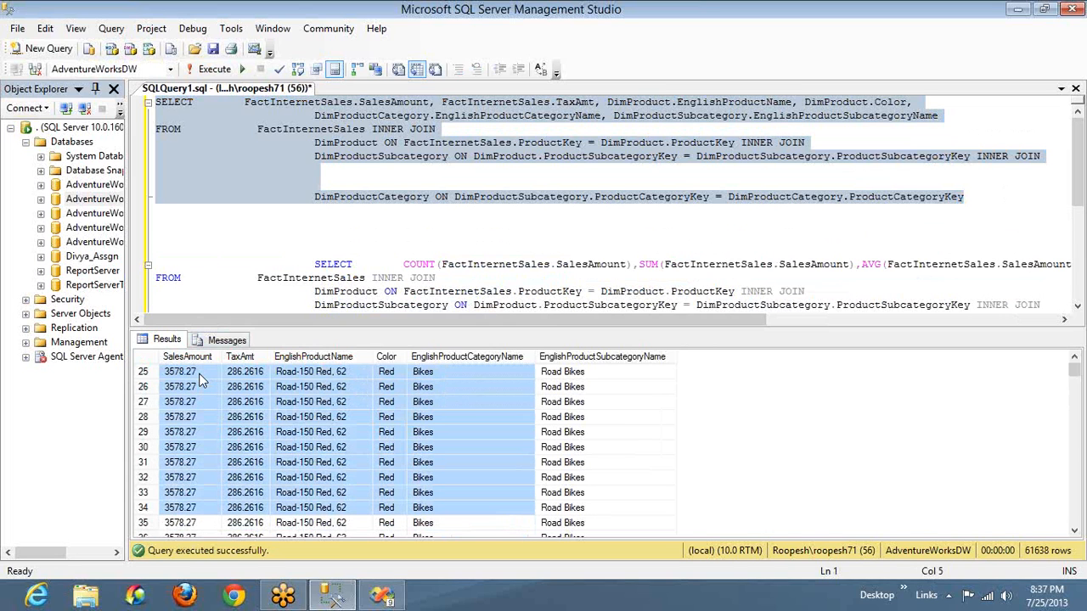
pyautogui.hotkey('shift', 'Down')
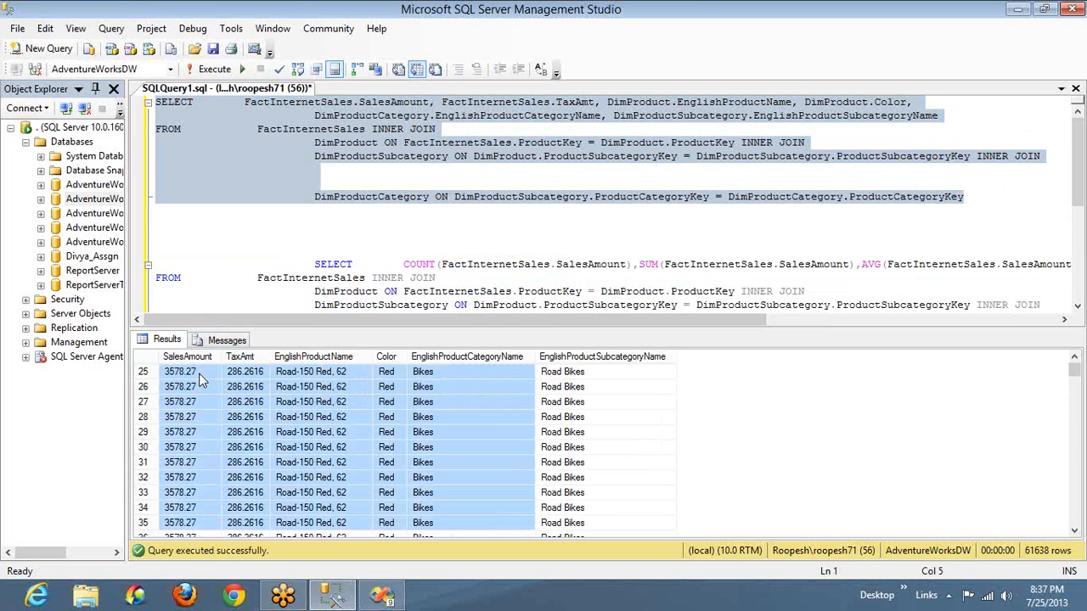
# Go through the SalesAmount values of the individual Bikes rows, highlighting them from row 25 down past row 300
pyautogui.click(201, 379)
pyautogui.hotkey('shift', 'Down')
pyautogui.hotkey('shift', 'Down')
pyautogui.hotkey('shift', 'Down')
pyautogui.hotkey('shift', 'Down')
pyautogui.hotkey('shift', 'Down')
pyautogui.hotkey('shift', 'Down')
pyautogui.hotkey('shift', 'Down')
pyautogui.hotkey('shift', 'Down')
pyautogui.hotkey('shift', 'Down')
pyautogui.hotkey('shift', 'Down')
pyautogui.hotkey('shift', 'Down')
pyautogui.hotkey('shift', 'Down')
pyautogui.hotkey('shift', 'Down')
pyautogui.hotkey('shift', 'Down')
pyautogui.hotkey('shift', 'Down')
pyautogui.hotkey('shift', 'Down')
pyautogui.hotkey('shift', 'Down')
pyautogui.hotkey('shift', 'Down')
pyautogui.hotkey('shift', 'Down')
pyautogui.hotkey('shift', 'Down')
pyautogui.hotkey('shift', 'Down')
pyautogui.hotkey('shift', 'Down')
pyautogui.hotkey('shift', 'Down')
pyautogui.hotkey('shift', 'Down')
pyautogui.hotkey('shift', 'Down')
pyautogui.hotkey('shift', 'Down')
pyautogui.hotkey('shift', 'Down')
pyautogui.hotkey('shift', 'Down')
pyautogui.hotkey('shift', 'Down')
pyautogui.hotkey('shift', 'Down')
pyautogui.hotkey('shift', 'Down')
pyautogui.hotkey('shift', 'Down')
pyautogui.hotkey('shift', 'Down')
pyautogui.hotkey('shift', 'Down')
pyautogui.hotkey('shift', 'Down')
pyautogui.hotkey('shift', 'Down')
pyautogui.hotkey('shift', 'Down')
pyautogui.hotkey('shift', 'Down')
pyautogui.hotkey('shift', 'Down')
pyautogui.hotkey('shift', 'Down')
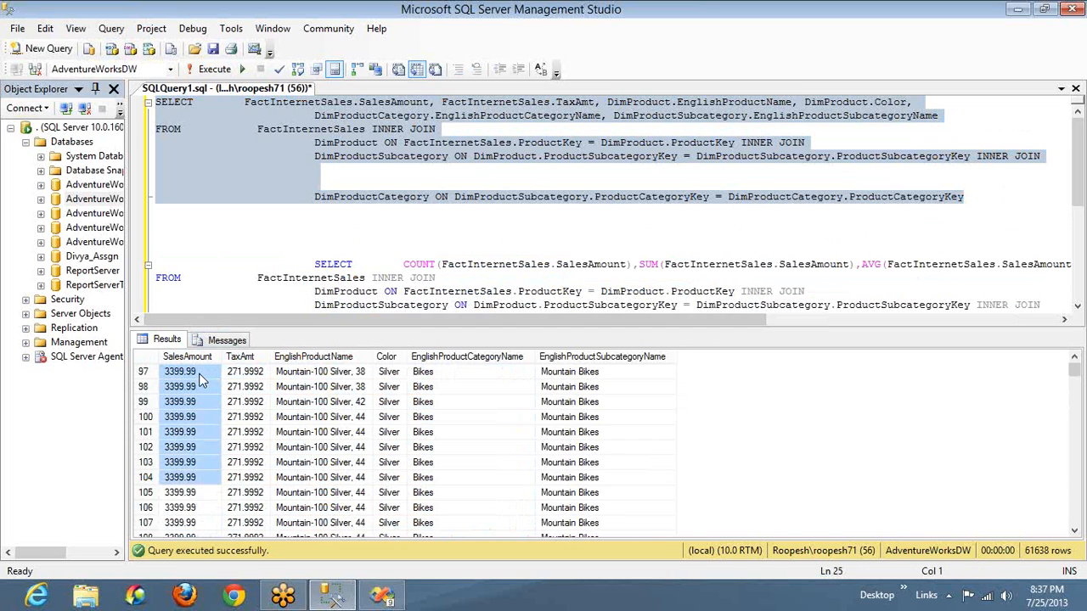
pyautogui.hotkey('shift', 'Down')
pyautogui.hotkey('shift', 'Down')
pyautogui.hotkey('shift', 'Down')
pyautogui.hotkey('shift', 'Down')
pyautogui.hotkey('shift', 'Down')
pyautogui.hotkey('shift', 'Down')
pyautogui.hotkey('shift', 'Down')
pyautogui.hotkey('shift', 'Down')
pyautogui.hotkey('shift', 'Down')
pyautogui.hotkey('shift', 'Down')
pyautogui.hotkey('shift', 'Down')
pyautogui.hotkey('shift', 'Down')
pyautogui.hotkey('shift', 'Down')
pyautogui.hotkey('shift', 'Down')
pyautogui.hotkey('shift', 'Down')
pyautogui.hotkey('shift', 'Down')
pyautogui.hotkey('shift', 'Down')
pyautogui.hotkey('shift', 'Down')
pyautogui.hotkey('shift', 'Down')
pyautogui.hotkey('shift', 'Down')
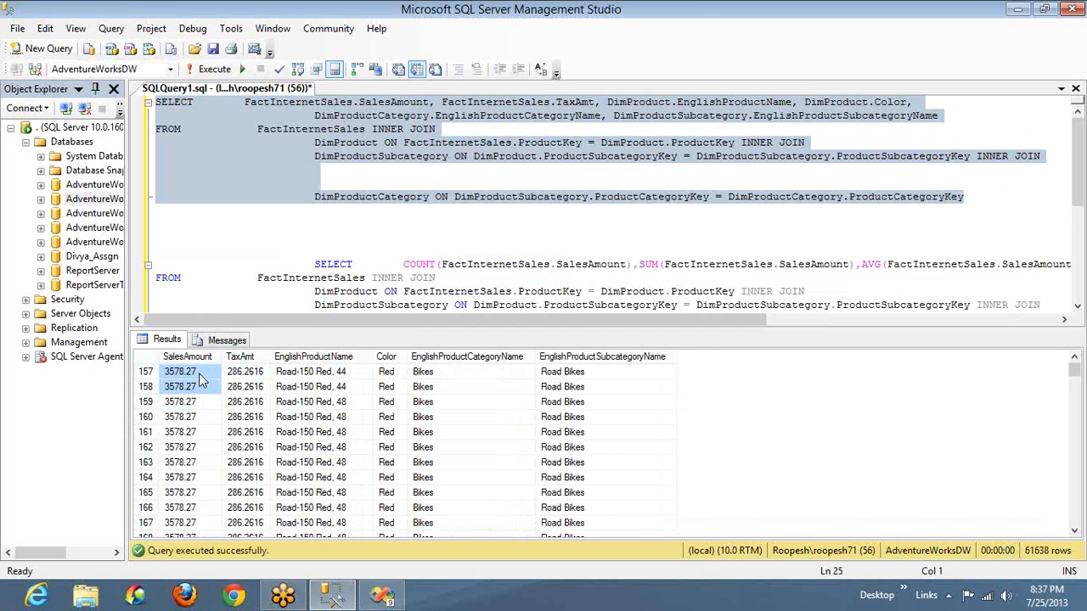
pyautogui.hotkey('shift', 'Down')
pyautogui.hotkey('shift', 'Down')
pyautogui.hotkey('shift', 'Down')
pyautogui.hotkey('shift', 'Down')
pyautogui.hotkey('shift', 'Down')
pyautogui.hotkey('shift', 'Down')
pyautogui.hotkey('shift', 'Down')
pyautogui.hotkey('shift', 'Down')
pyautogui.hotkey('shift', 'Down')
pyautogui.hotkey('shift', 'Down')
pyautogui.hotkey('shift', 'Down')
pyautogui.hotkey('shift', 'Down')
pyautogui.hotkey('shift', 'Down')
pyautogui.hotkey('shift', 'Down')
pyautogui.hotkey('shift', 'Down')
pyautogui.hotkey('shift', 'Down')
pyautogui.hotkey('shift', 'Down')
pyautogui.hotkey('shift', 'Down')
pyautogui.hotkey('shift', 'Down')
pyautogui.hotkey('shift', 'Down')
pyautogui.hotkey('shift', 'Down')
pyautogui.hotkey('shift', 'Down')
pyautogui.hotkey('shift', 'Down')
pyautogui.hotkey('shift', 'Down')
pyautogui.hotkey('shift', 'Down')
pyautogui.hotkey('shift', 'Down')
pyautogui.hotkey('shift', 'Down')
pyautogui.hotkey('shift', 'Down')
pyautogui.hotkey('shift', 'Down')
pyautogui.hotkey('shift', 'Down')
pyautogui.hotkey('shift', 'Down')
pyautogui.hotkey('shift', 'Down')
pyautogui.hotkey('shift', 'Down')
pyautogui.hotkey('shift', 'Down')
pyautogui.hotkey('shift', 'Down')
pyautogui.hotkey('shift', 'Down')
pyautogui.hotkey('shift', 'Down')
pyautogui.hotkey('shift', 'Down')
pyautogui.hotkey('shift', 'Down')
pyautogui.hotkey('shift', 'Down')
pyautogui.hotkey('shift', 'Down')
pyautogui.hotkey('shift', 'Down')
pyautogui.hotkey('shift', 'Down')
pyautogui.hotkey('shift', 'Down')
pyautogui.hotkey('shift', 'Down')
pyautogui.hotkey('shift', 'Down')
pyautogui.hotkey('shift', 'Down')
pyautogui.hotkey('shift', 'Down')
pyautogui.hotkey('shift', 'Down')
pyautogui.hotkey('shift', 'Down')
pyautogui.hotkey('shift', 'Down')
pyautogui.hotkey('shift', 'Down')
pyautogui.hotkey('shift', 'Down')
pyautogui.hotkey('shift', 'Down')
pyautogui.hotkey('shift', 'Down')
pyautogui.hotkey('shift', 'Down')
pyautogui.hotkey('shift', 'Down')
pyautogui.hotkey('shift', 'Down')
pyautogui.hotkey('shift', 'Down')
pyautogui.hotkey('shift', 'Down')
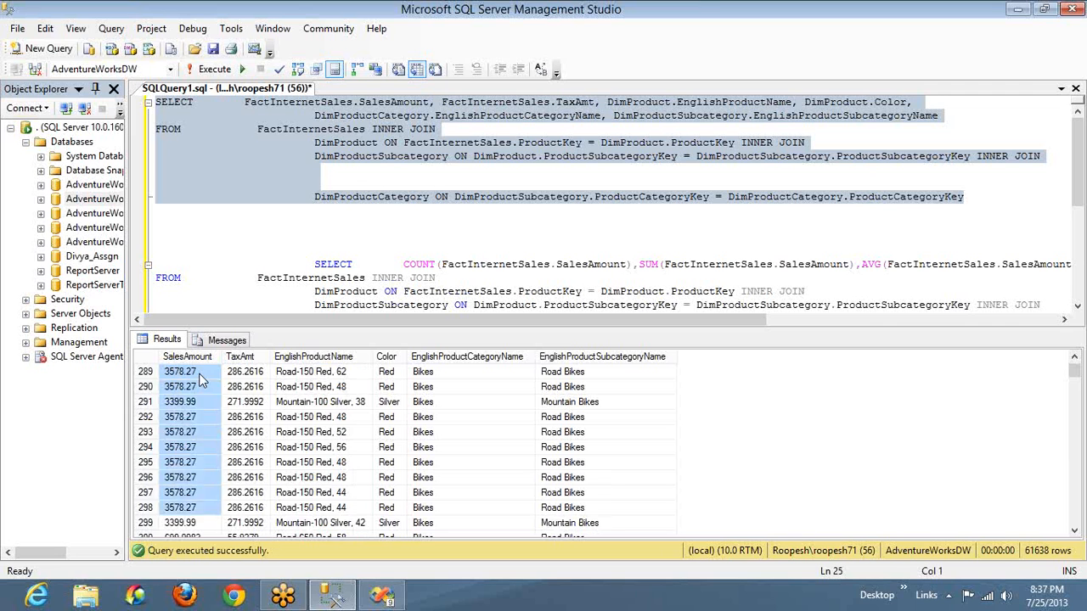
pyautogui.hotkey('shift', 'Down')
pyautogui.hotkey('shift', 'Down')
pyautogui.hotkey('shift', 'Down')
pyautogui.hotkey('shift', 'Down')
pyautogui.hotkey('shift', 'Down')
pyautogui.hotkey('shift', 'Down')
pyautogui.hotkey('shift', 'Down')
pyautogui.hotkey('shift', 'Down')
pyautogui.hotkey('shift', 'Down')
pyautogui.hotkey('shift', 'Down')
pyautogui.hotkey('shift', 'Down')
pyautogui.hotkey('shift', 'Down')
pyautogui.hotkey('shift', 'Down')
pyautogui.hotkey('shift', 'Down')
pyautogui.hotkey('shift', 'Down')
pyautogui.hotkey('shift', 'Down')
pyautogui.hotkey('shift', 'Down')
pyautogui.hotkey('shift', 'Down')
pyautogui.hotkey('shift', 'Down')
pyautogui.hotkey('shift', 'Down')
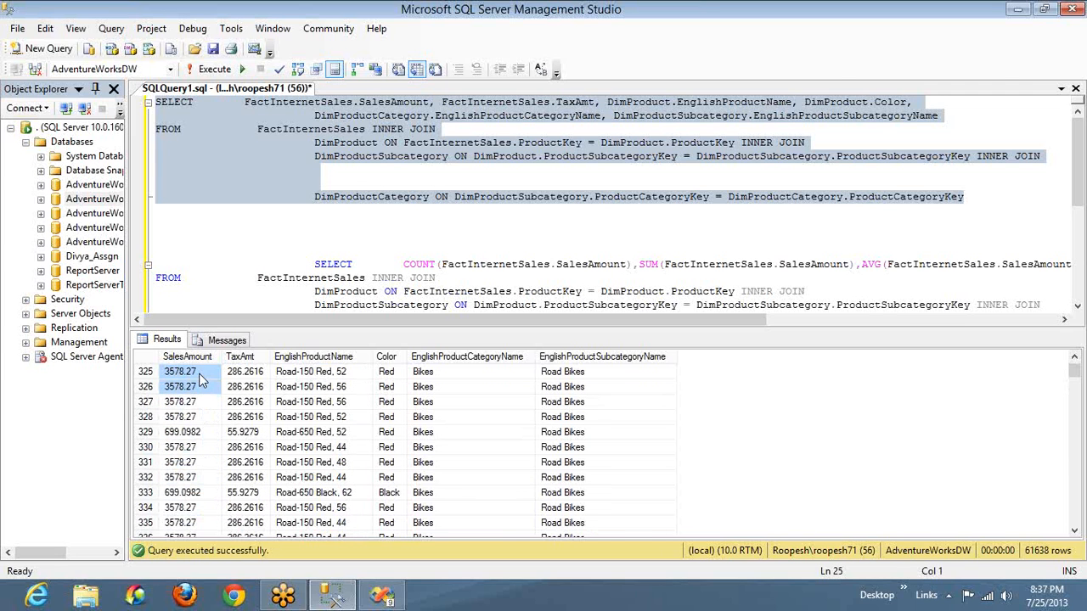
# Switch to Visual Studio, delete the detail table from the Sales Data report, and preview the remaining matrix
pyautogui.hotkey('alt', 'Tab')
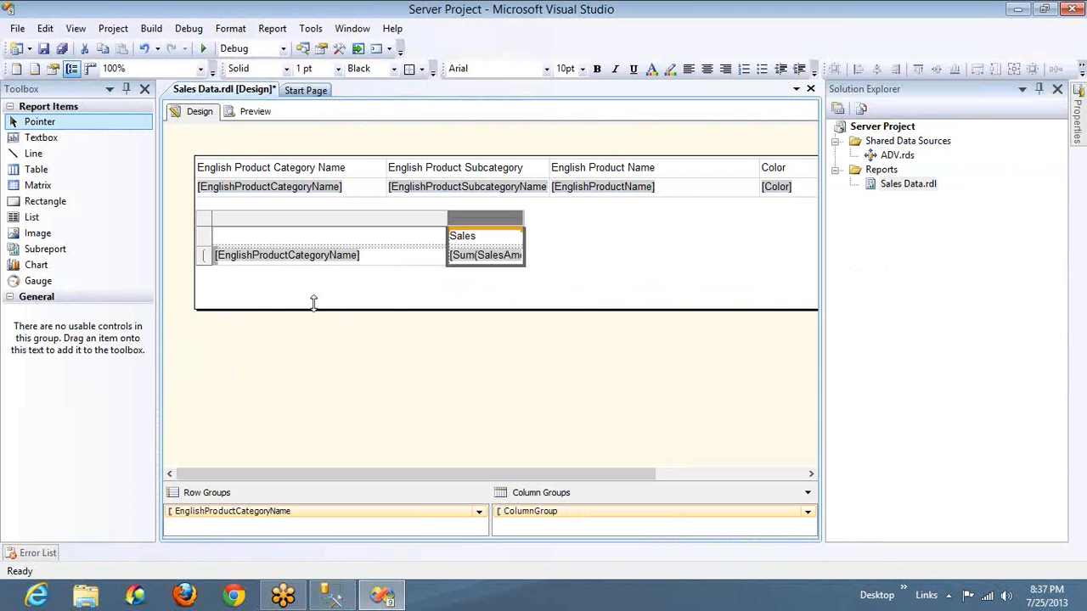
pyautogui.click(301, 187)
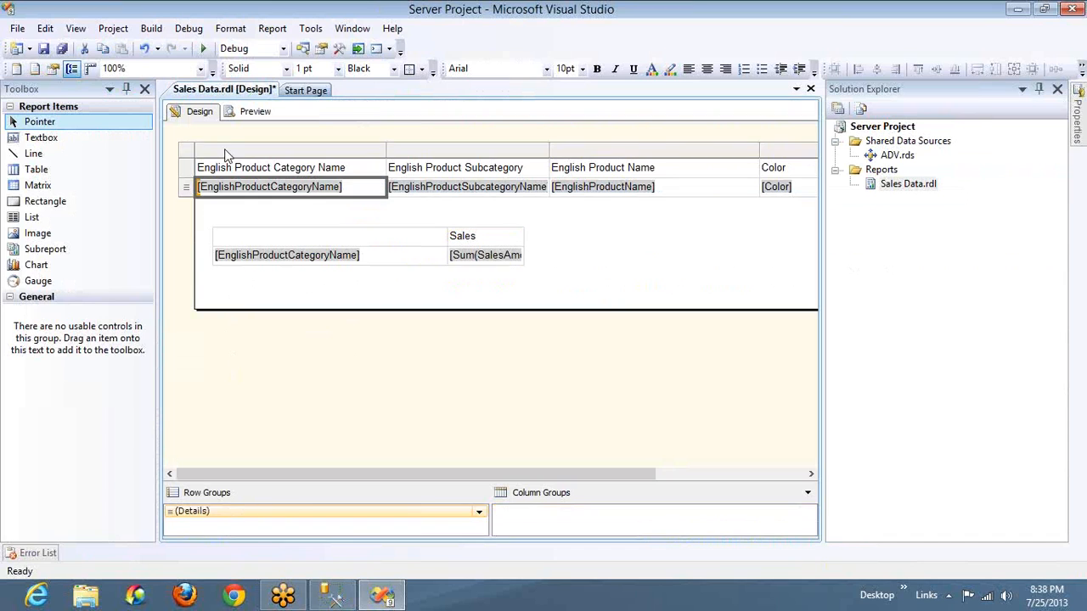
pyautogui.click(191, 157)
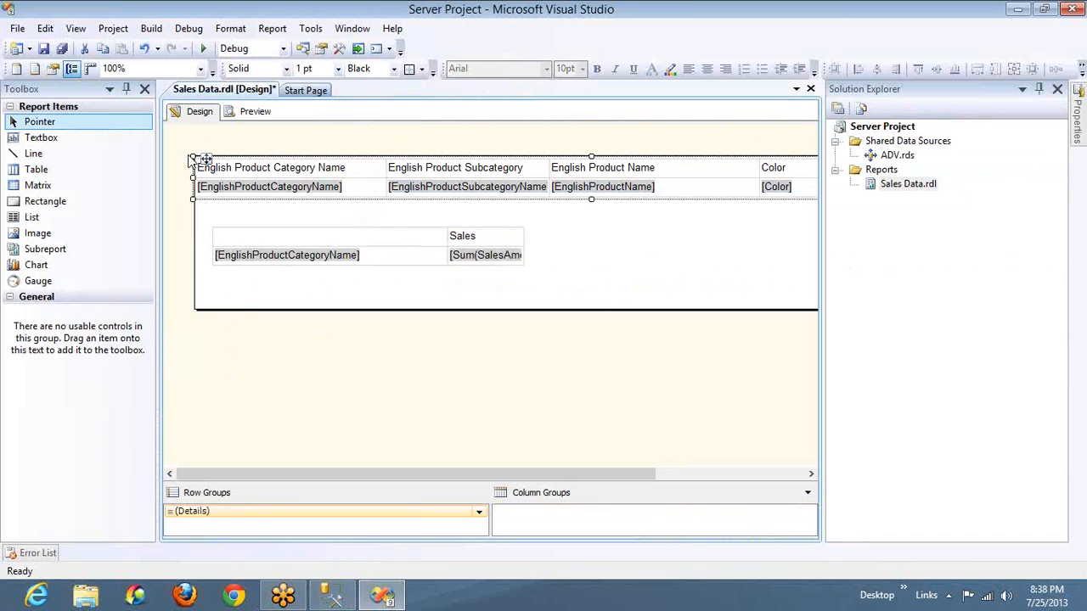
pyautogui.press('Delete')
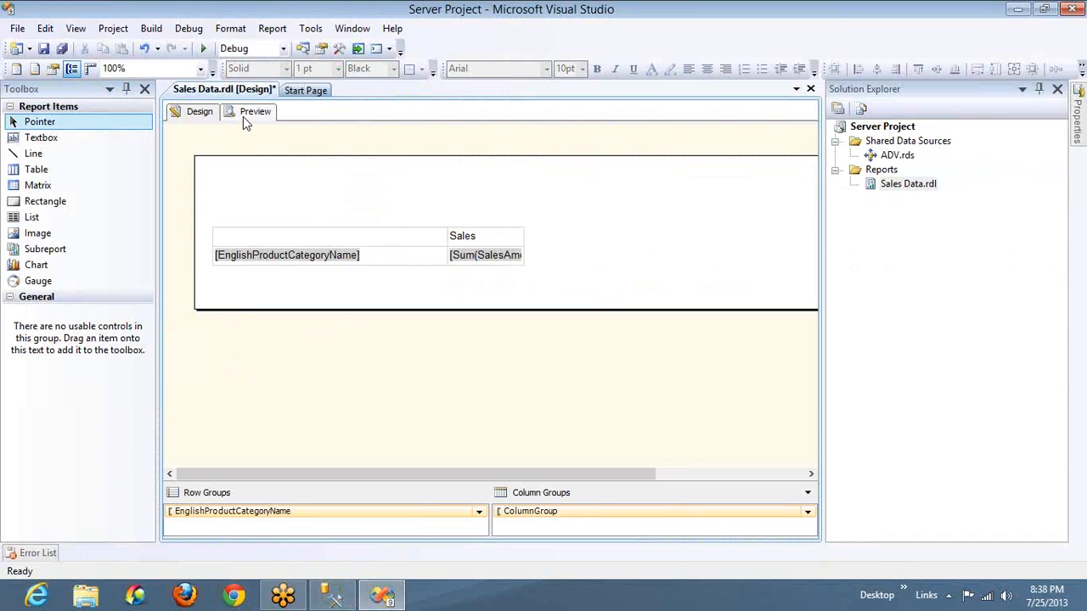
pyautogui.click(243, 119)
pyautogui.click(810, 400)
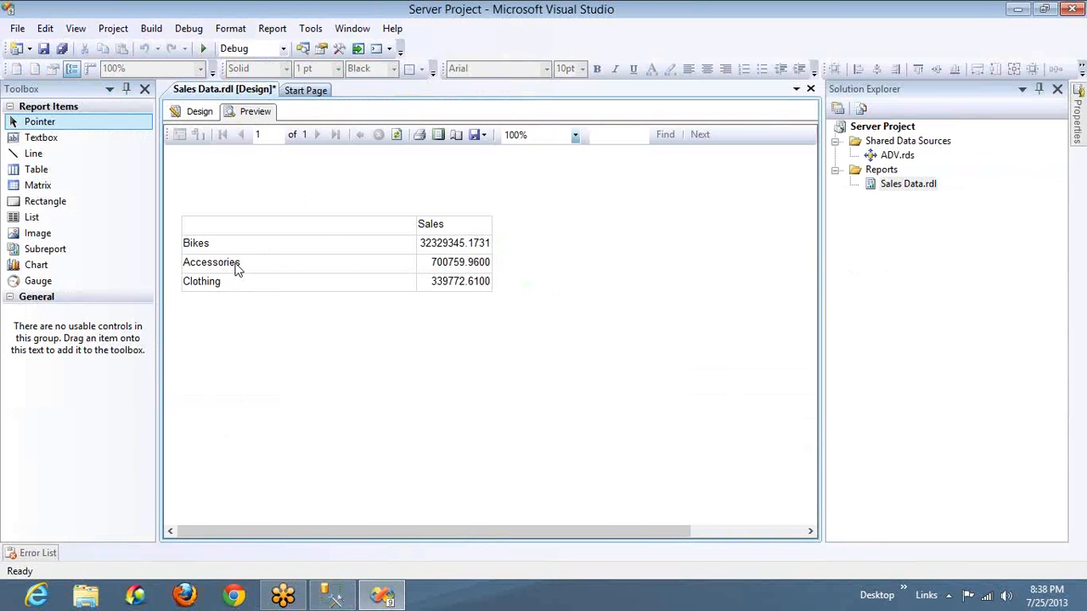
# Change the matrix's row field to Color without altering its row group, and preview the report
pyautogui.click(200, 114)
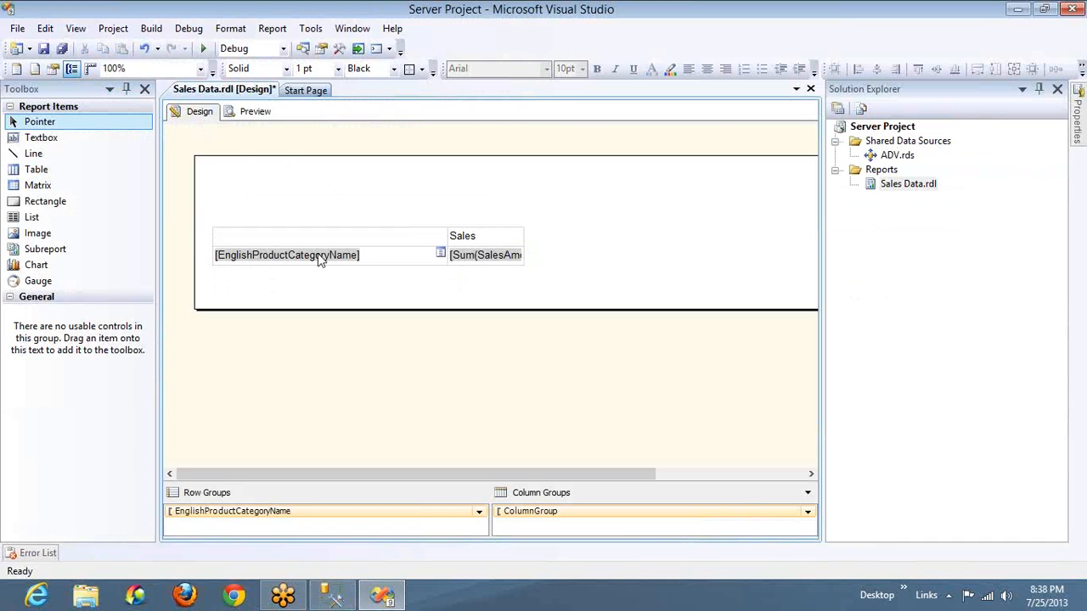
pyautogui.click(442, 253)
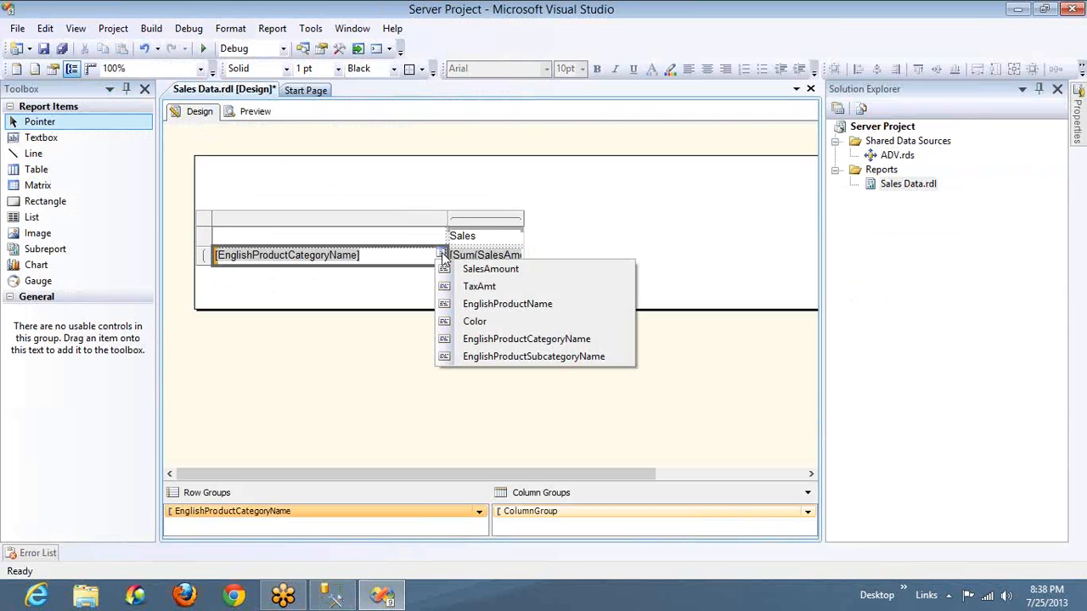
pyautogui.click(477, 322)
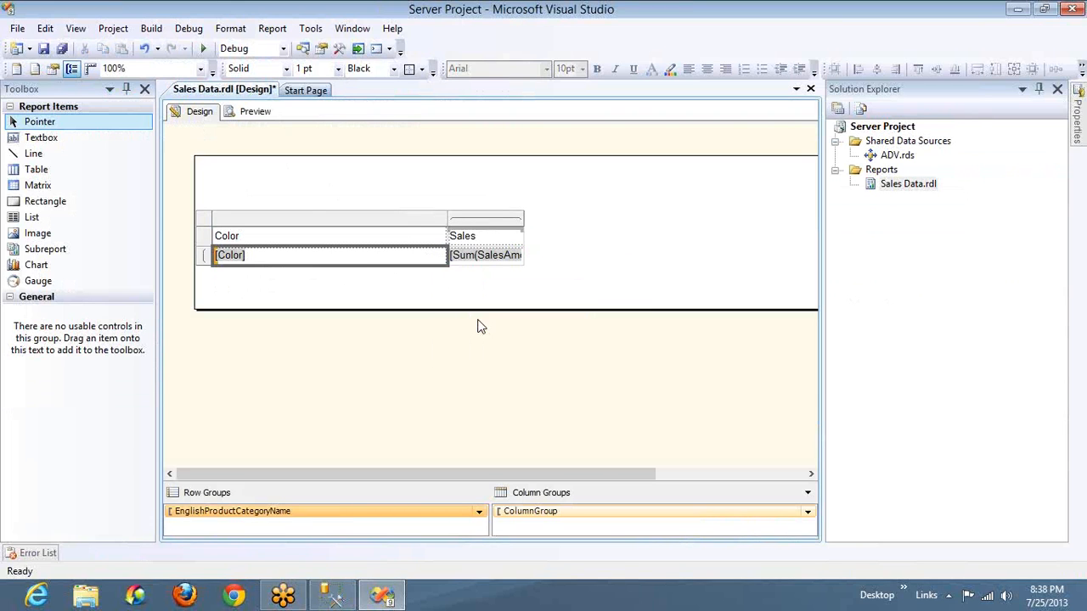
pyautogui.click(256, 112)
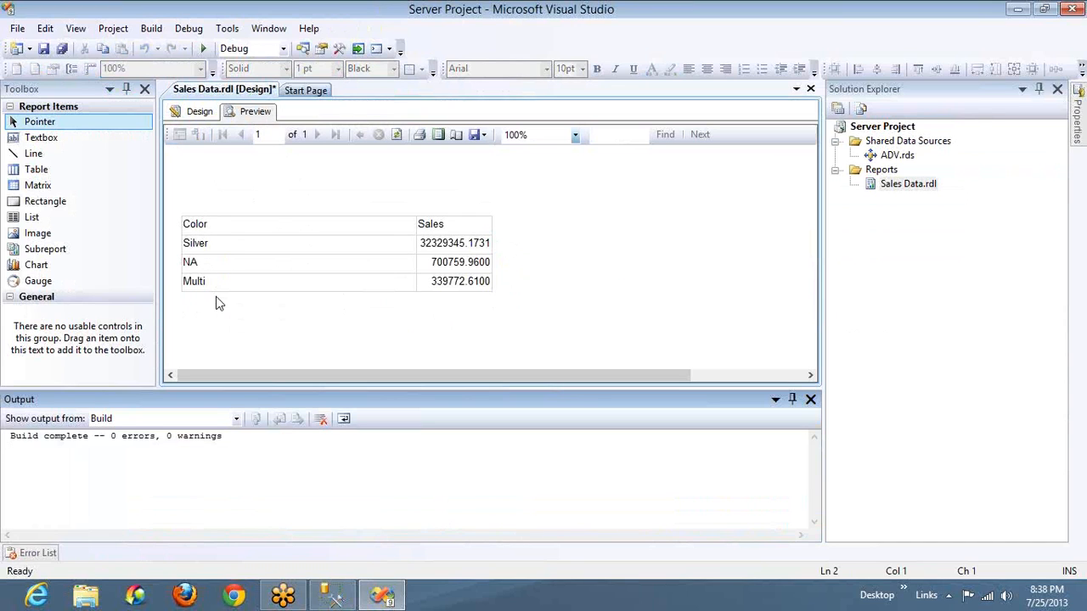
pyautogui.click(811, 399)
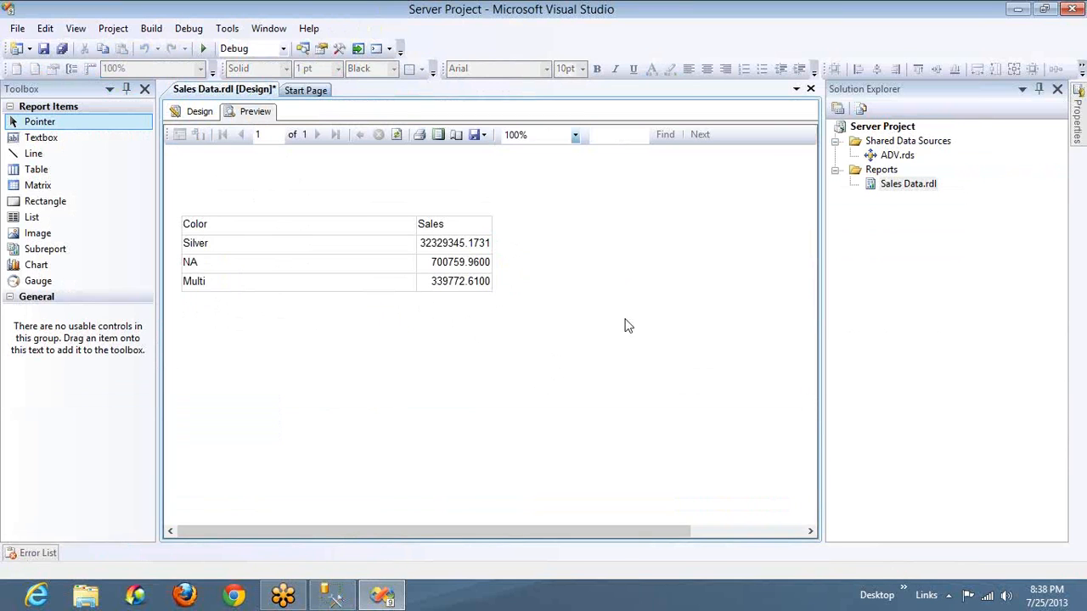
# Set the matrix's row group to group on Color and preview the sales totals per color
pyautogui.click(192, 111)
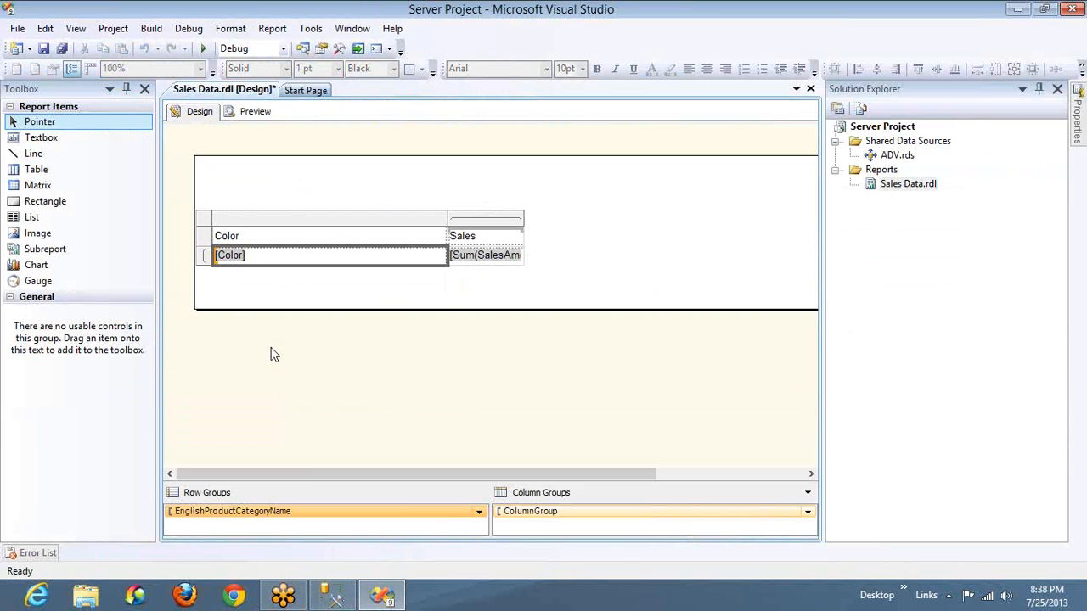
pyautogui.doubleClick(322, 513)
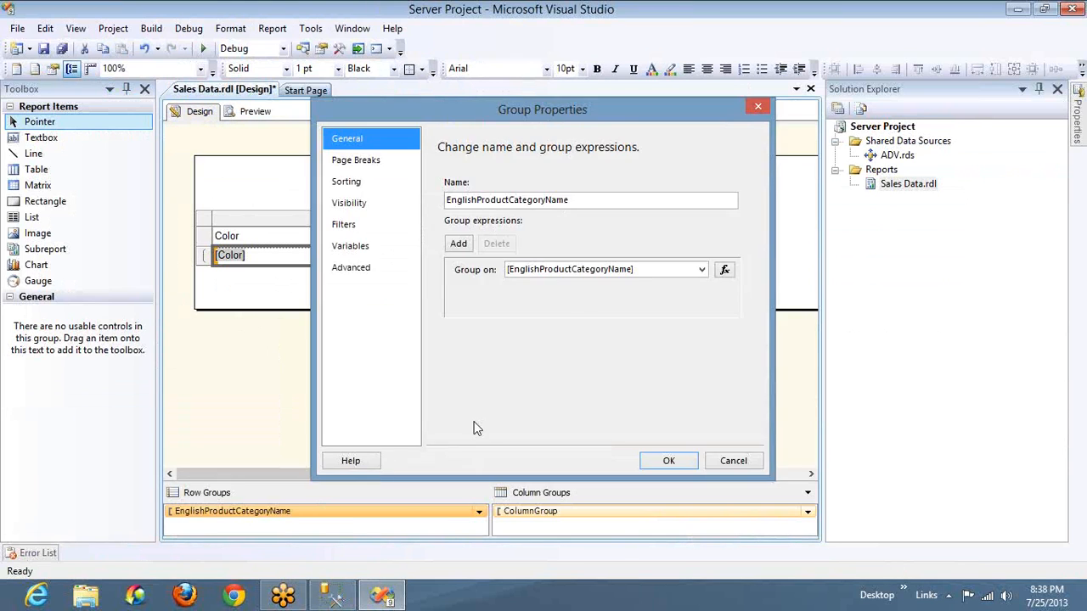
pyautogui.click(698, 271)
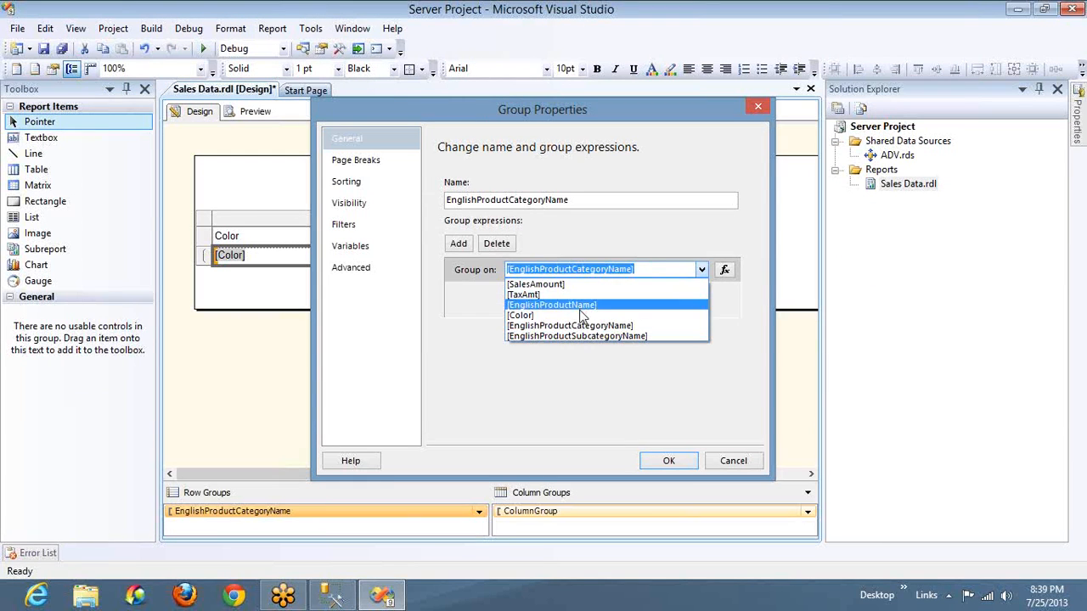
pyautogui.click(577, 311)
pyautogui.click(660, 461)
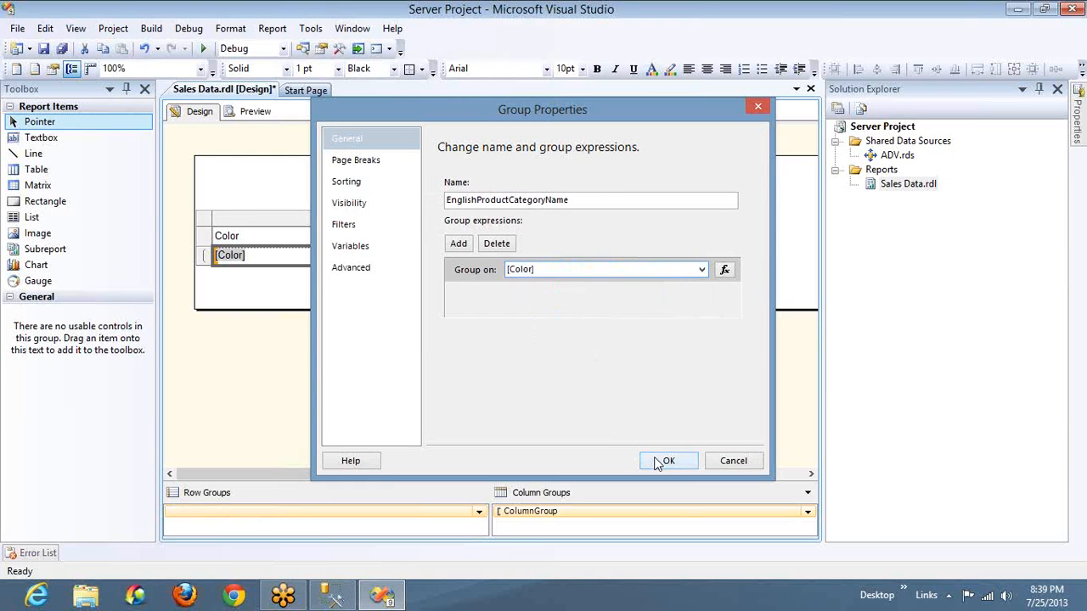
pyautogui.click(251, 119)
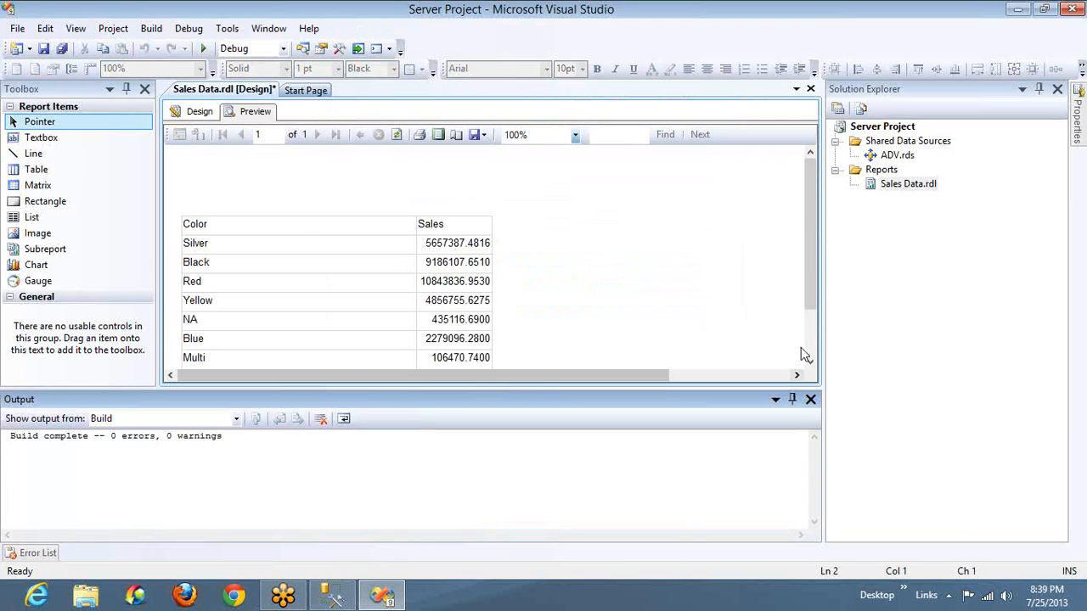
pyautogui.click(808, 352)
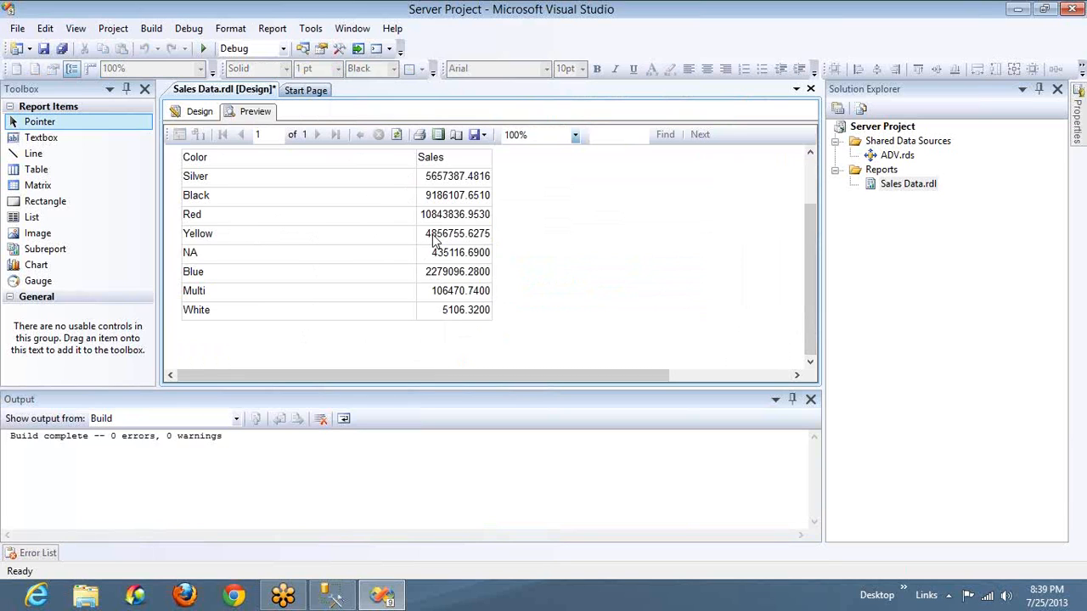
# Add EnglishProductName from Imp_DataSet as a nested row group between Color and Sales, and widen its column to fit the header
pyautogui.click(200, 112)
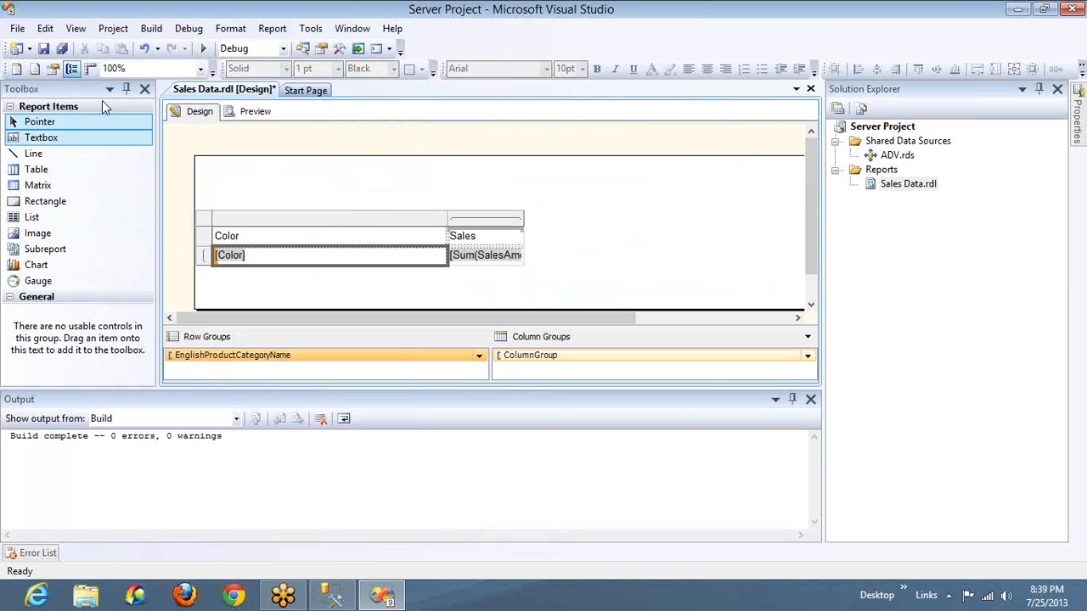
pyautogui.click(77, 29)
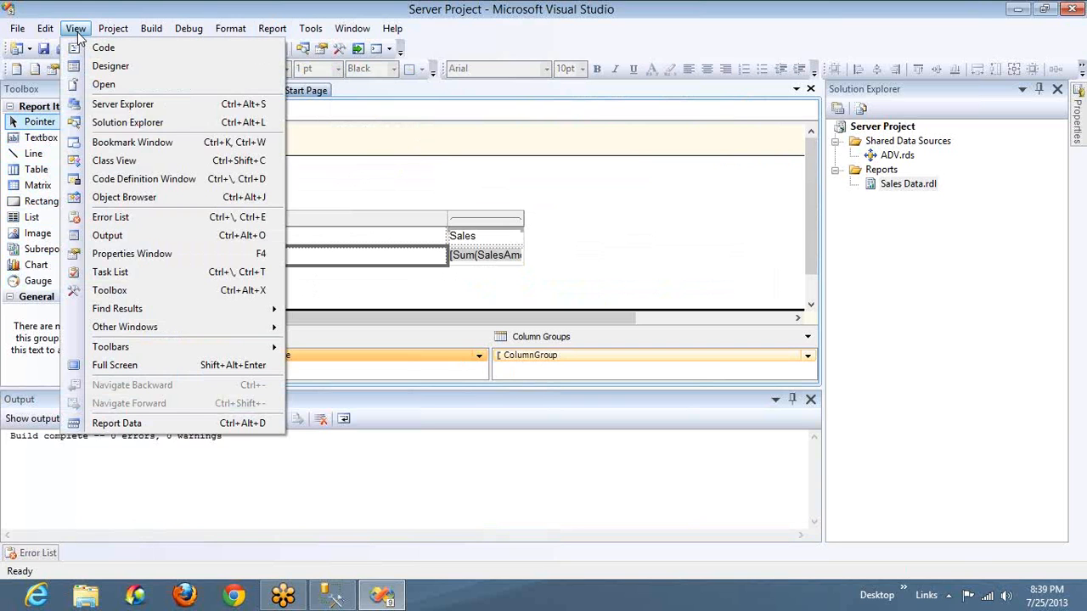
pyautogui.click(140, 424)
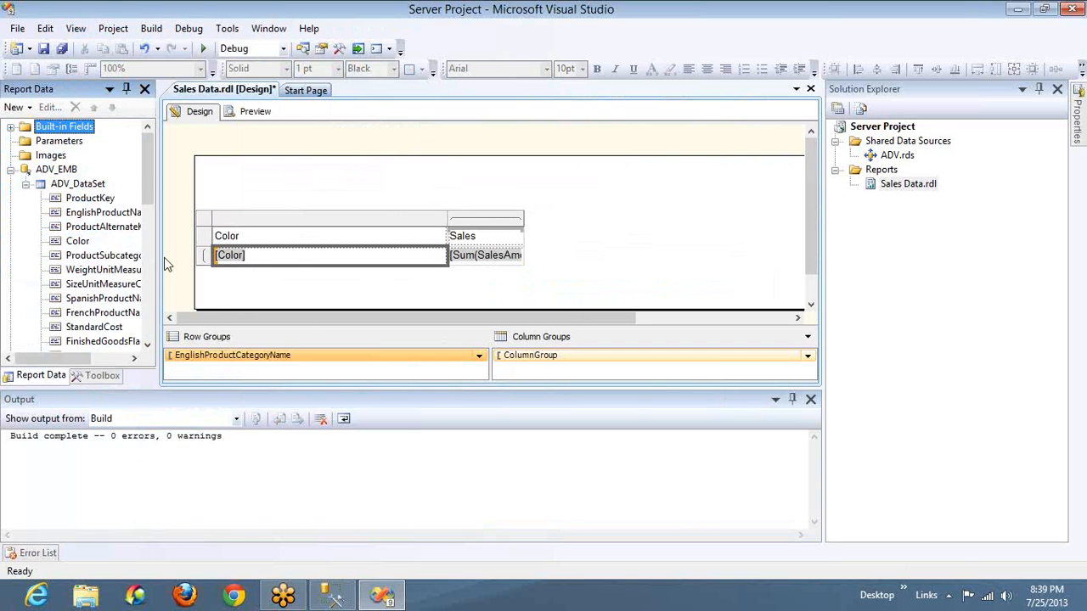
pyautogui.click(26, 183)
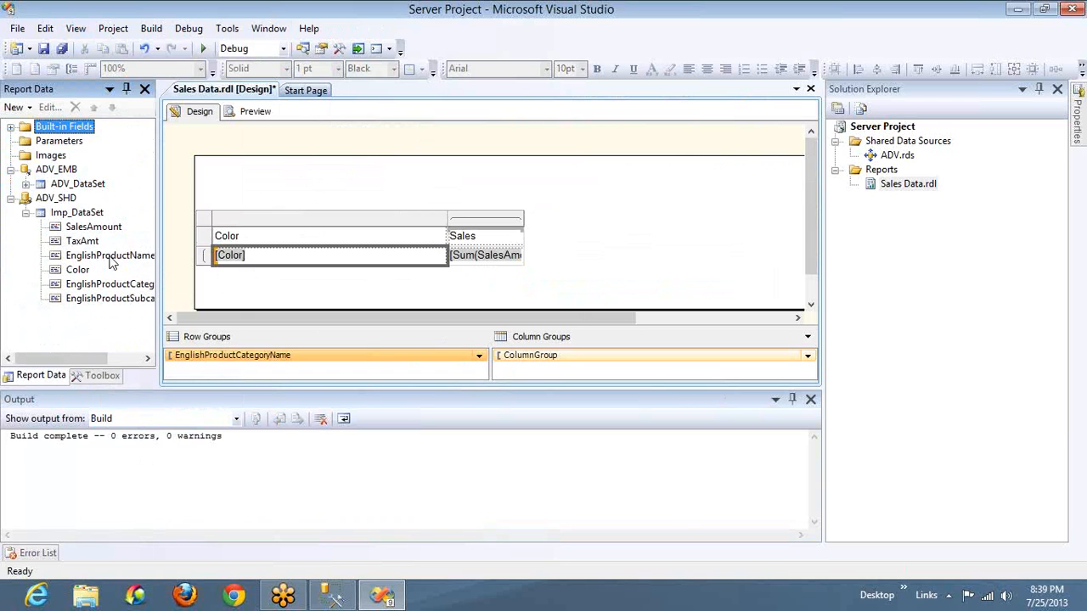
pyautogui.moveTo(113, 262); pyautogui.dragTo(324, 270)
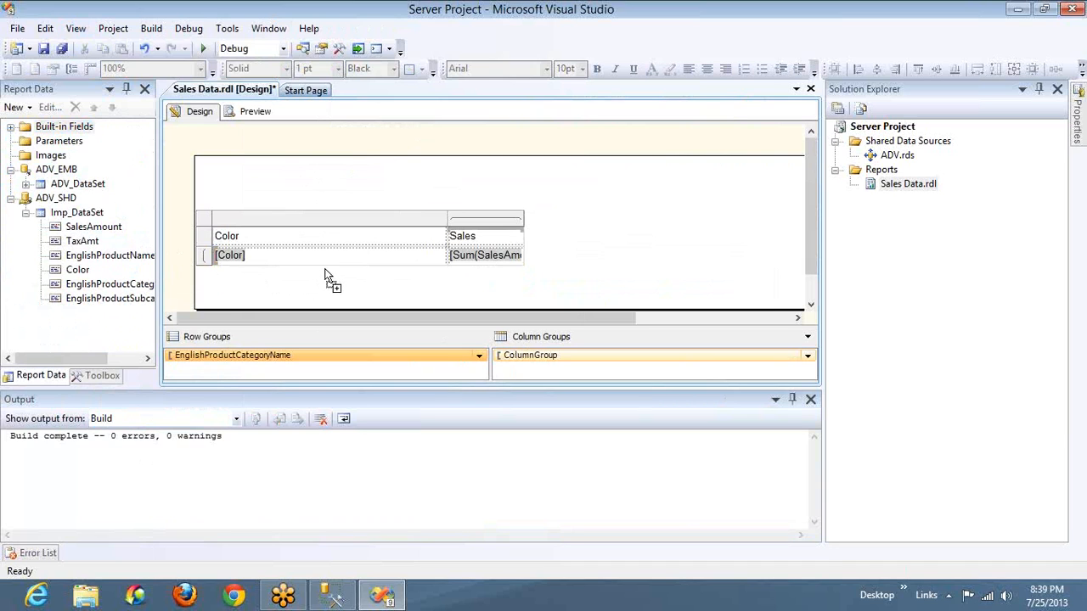
pyautogui.moveTo(367, 270); pyautogui.dragTo(446, 259)
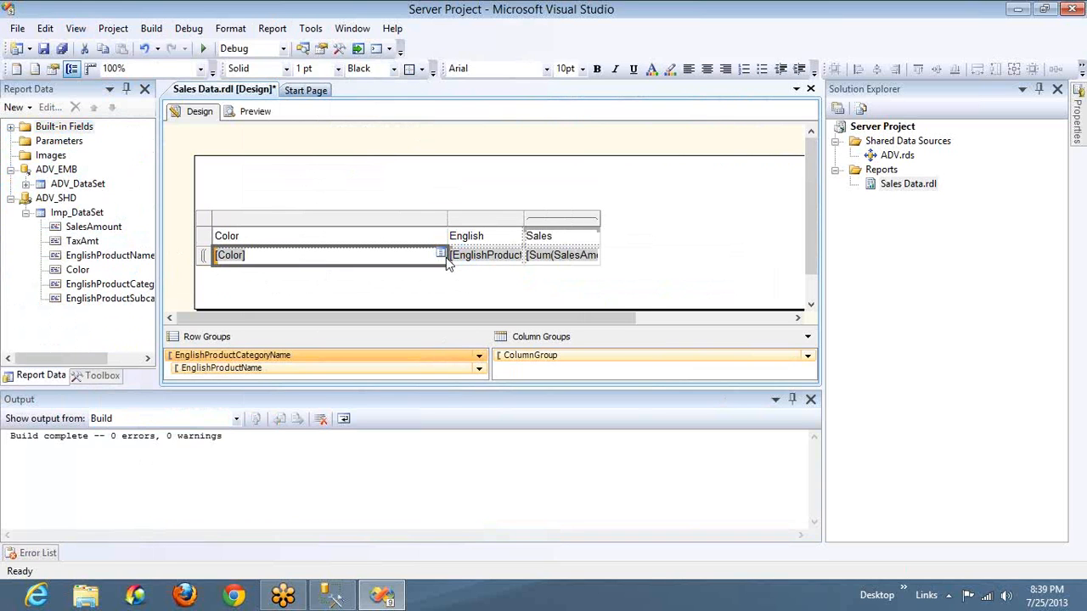
pyautogui.moveTo(522, 220); pyautogui.dragTo(602, 220)
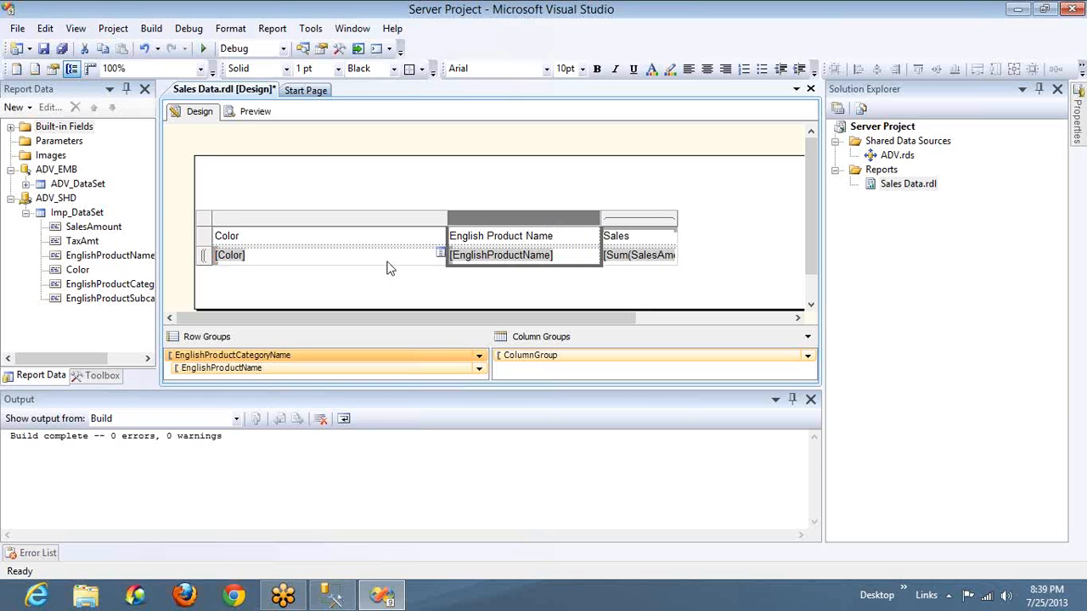
# Preview the report and look through the product names and sales listed under each color
pyautogui.click(255, 111)
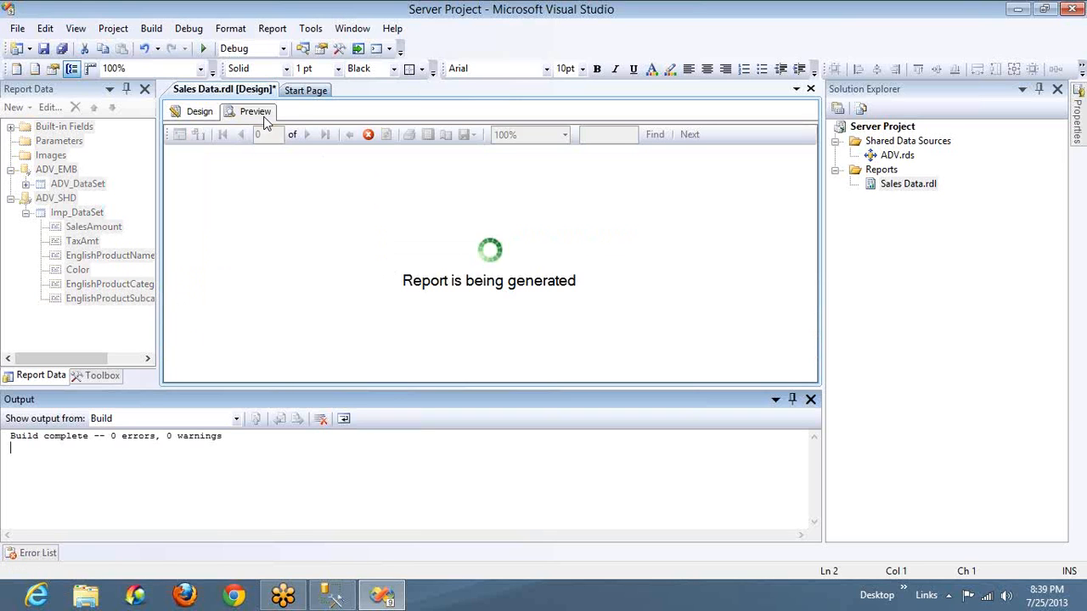
pyautogui.click(811, 400)
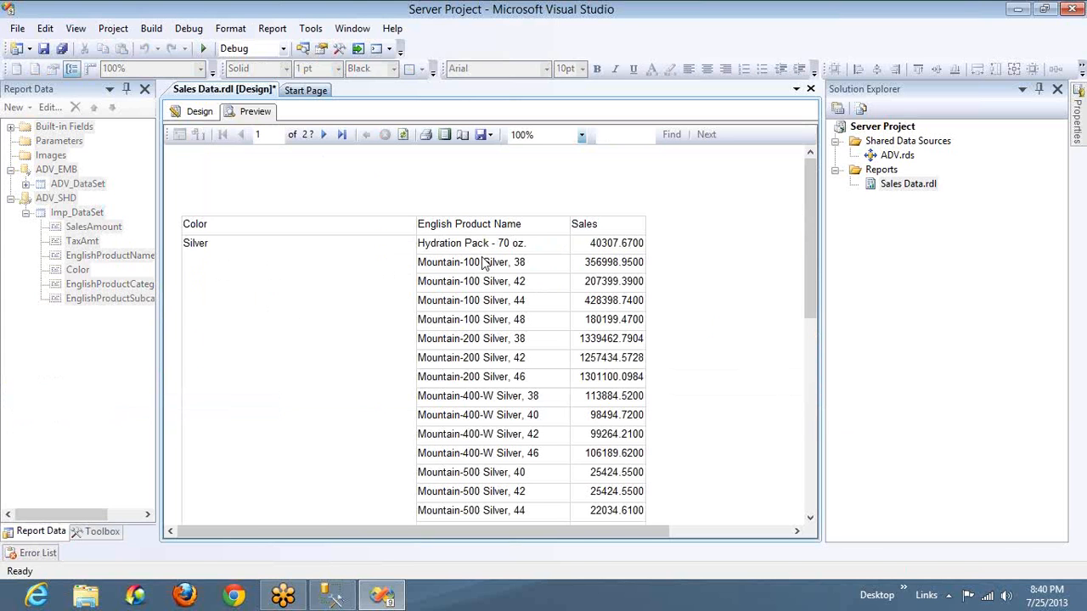
pyautogui.press('super')
pyautogui.press('super')
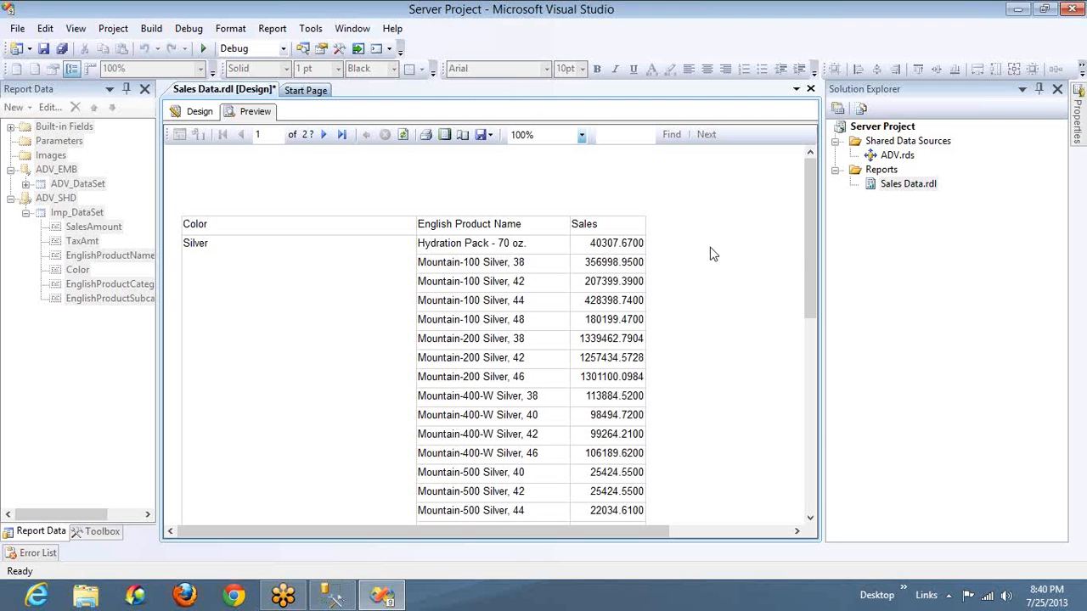
pyautogui.moveTo(810, 249); pyautogui.dragTo(810, 459)
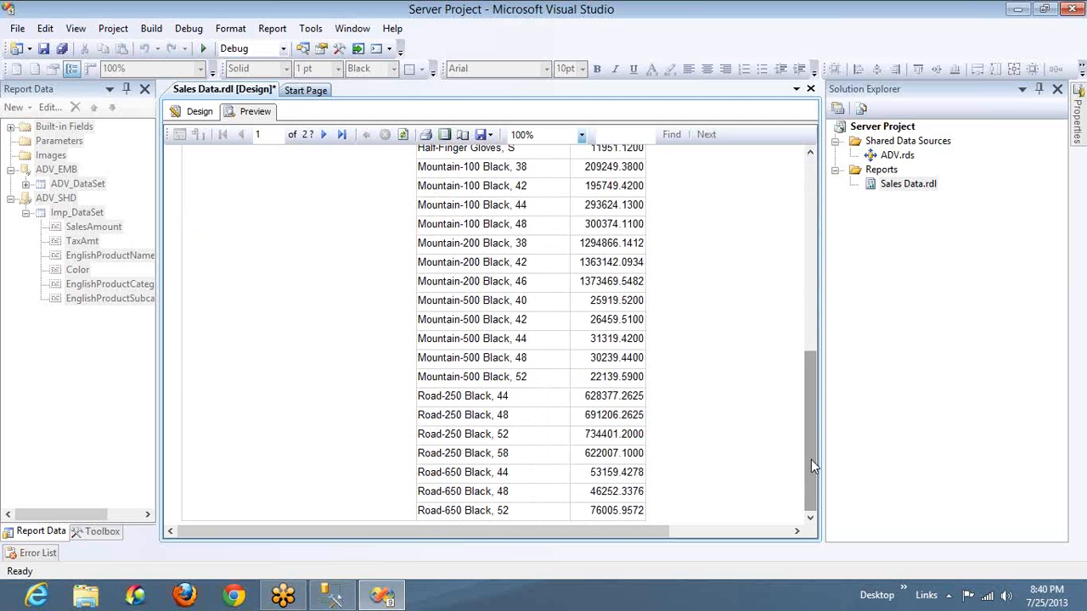
# Set the outer row group to group on EnglishProductCategoryName and show that same field in the matrix's first column
pyautogui.click(197, 112)
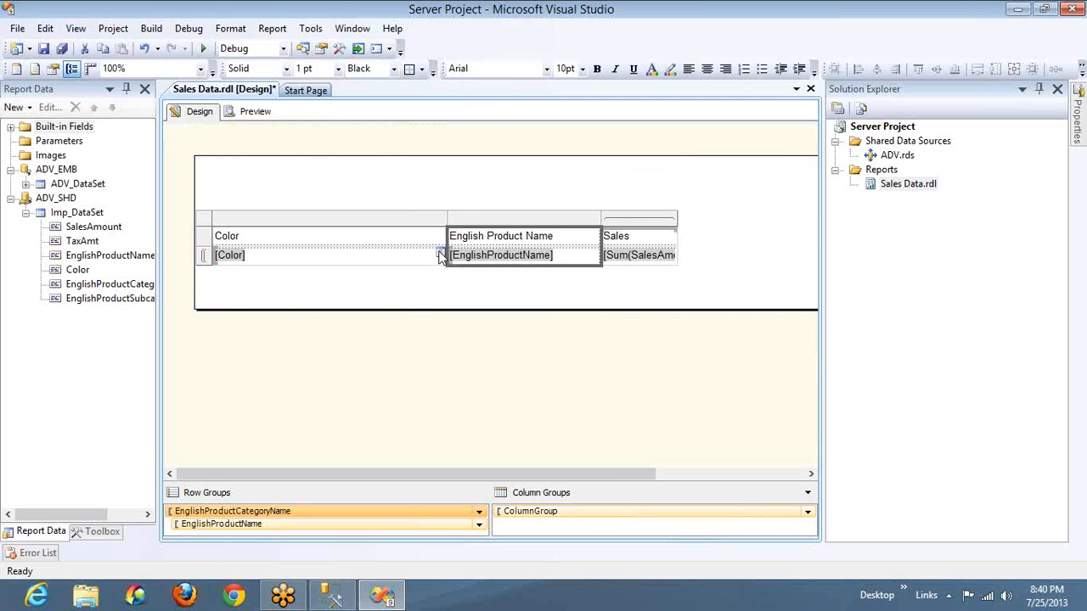
pyautogui.doubleClick(403, 517)
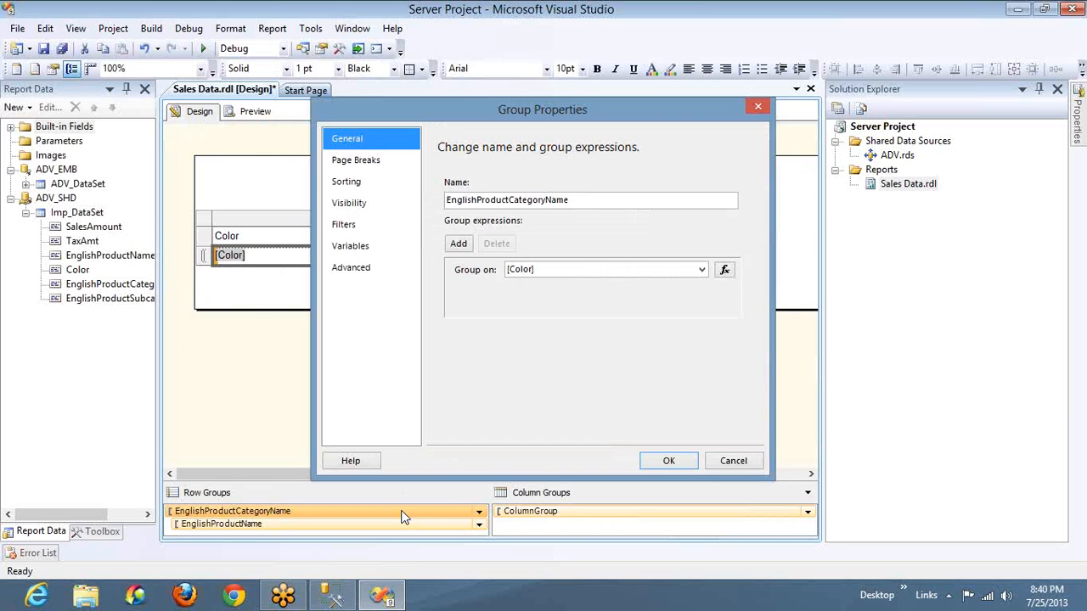
pyautogui.click(702, 270)
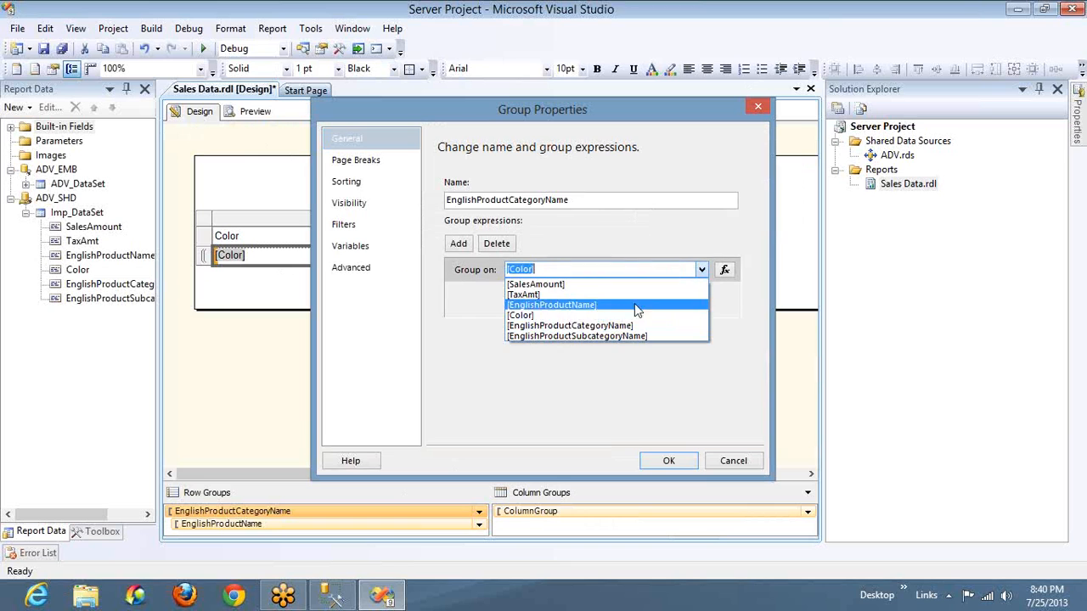
pyautogui.click(632, 329)
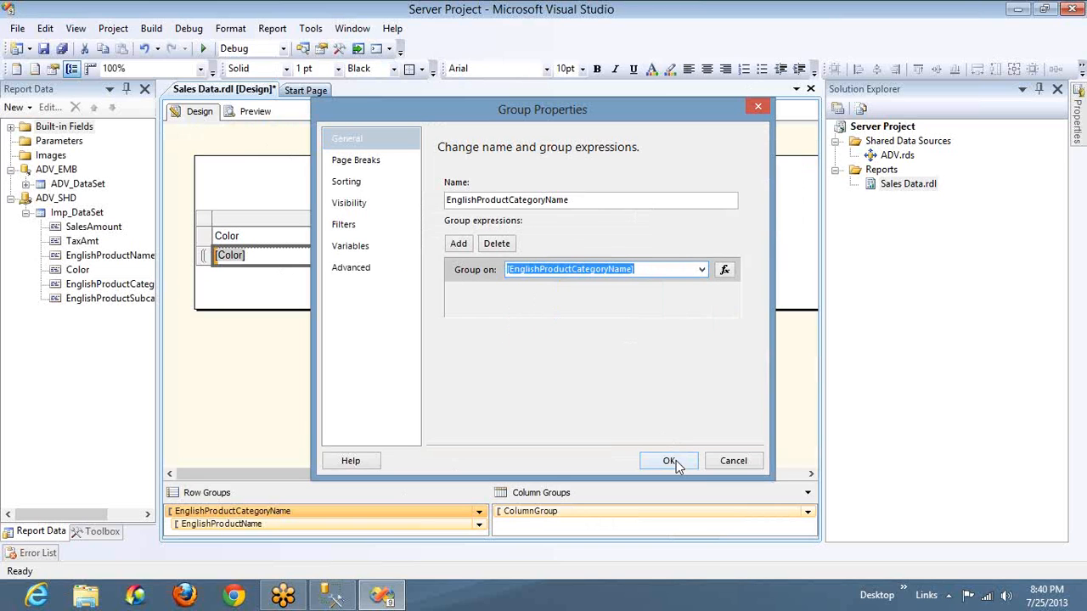
pyautogui.click(671, 460)
pyautogui.click(441, 256)
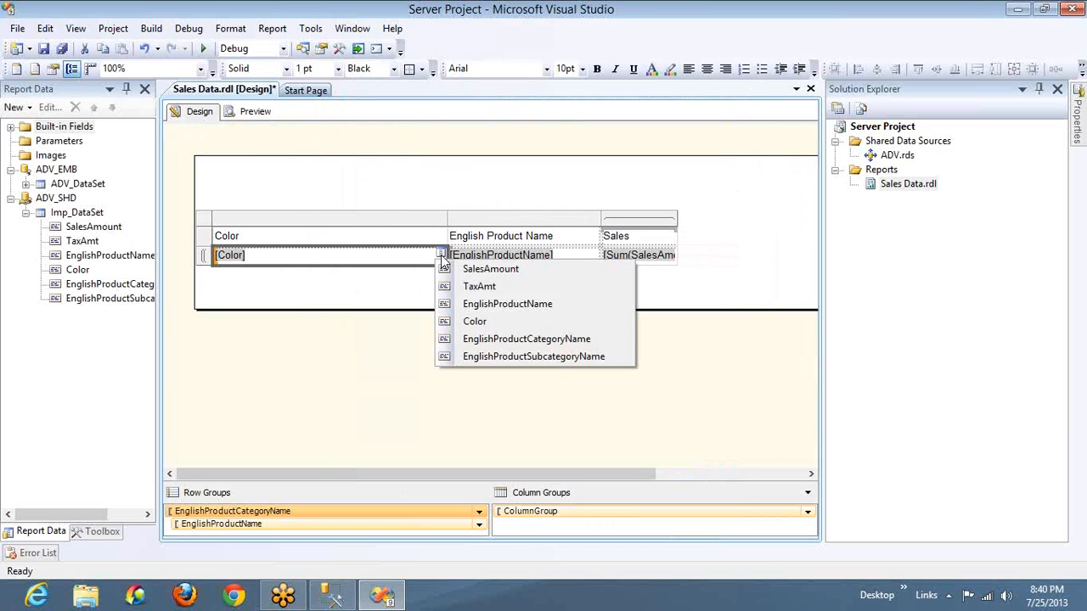
pyautogui.click(501, 338)
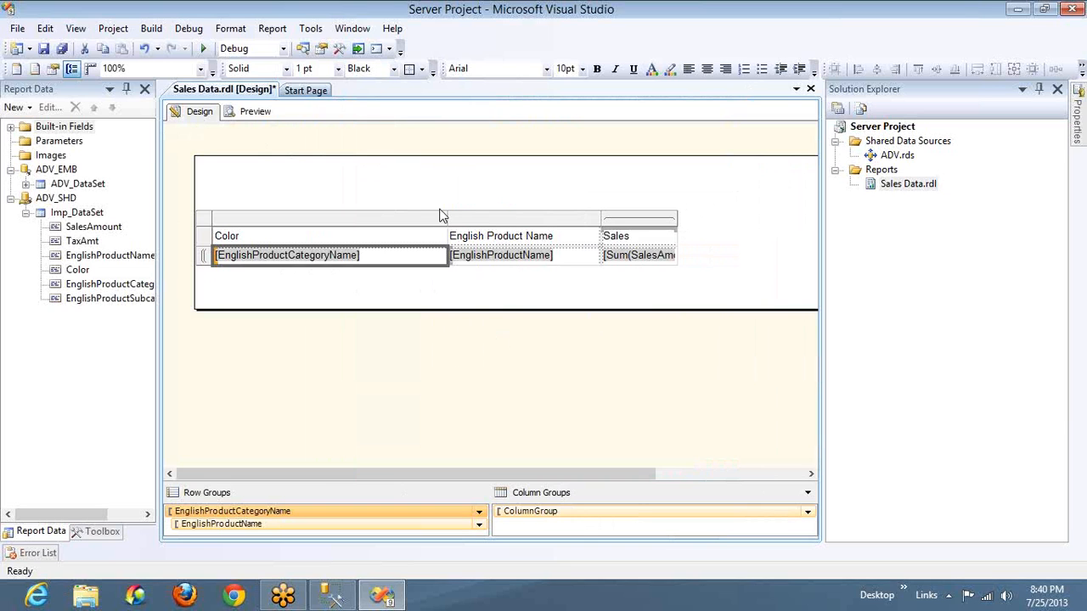
# Narrow the category column and clear the header text above the category and product name columns
pyautogui.moveTo(446, 218); pyautogui.dragTo(409, 225)
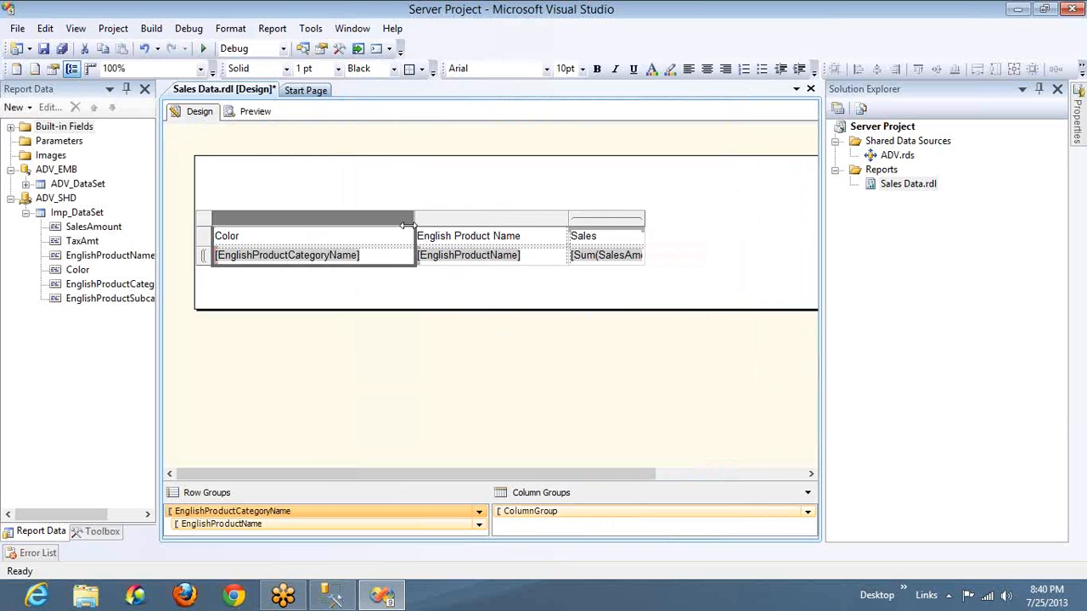
pyautogui.click(319, 241)
pyautogui.press('Delete')
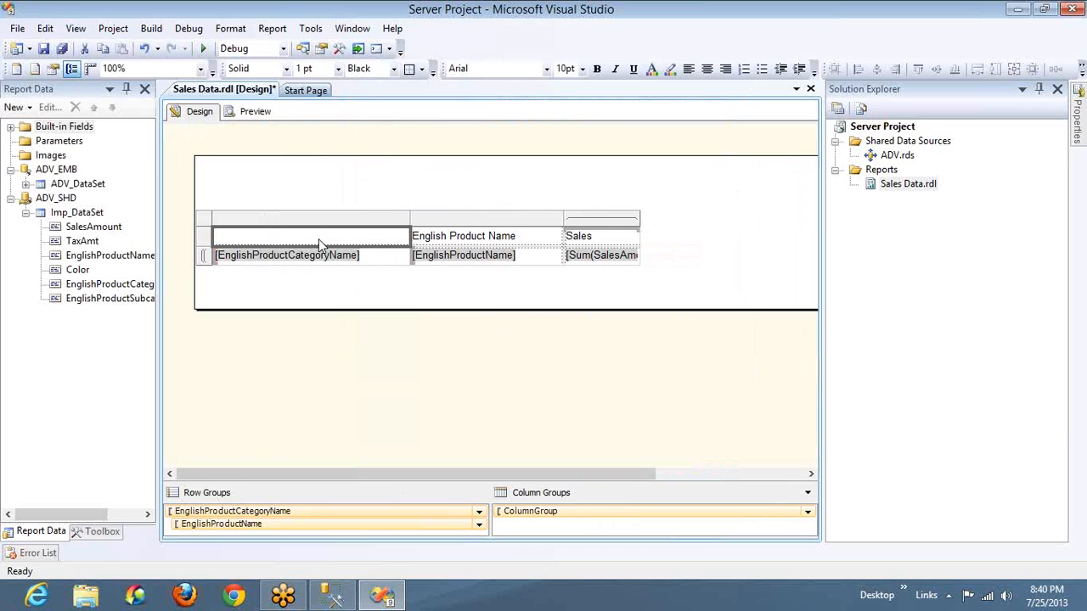
pyautogui.click(445, 242)
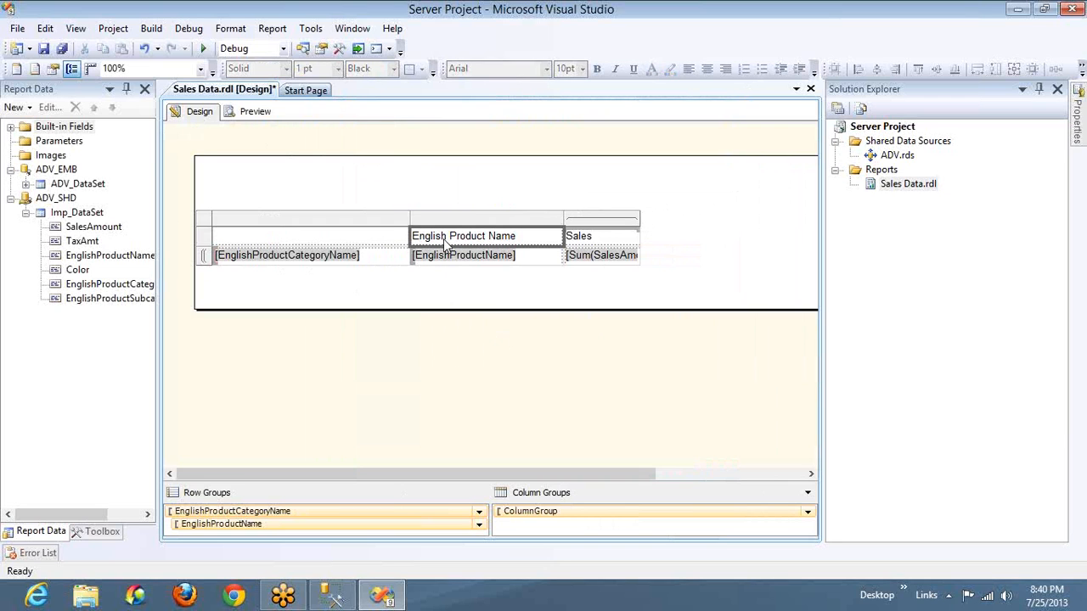
pyautogui.press('Delete')
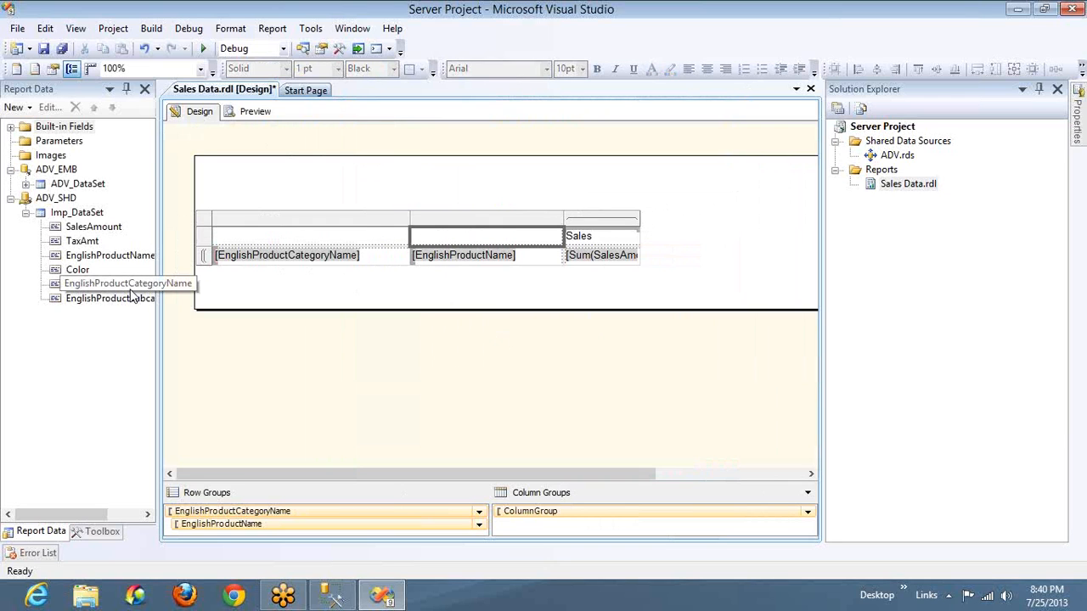
# Insert EnglishProductSubcategoryName as a row group between category and product name, and widen its column to fit the field name
pyautogui.moveTo(131, 299); pyautogui.dragTo(216, 262)
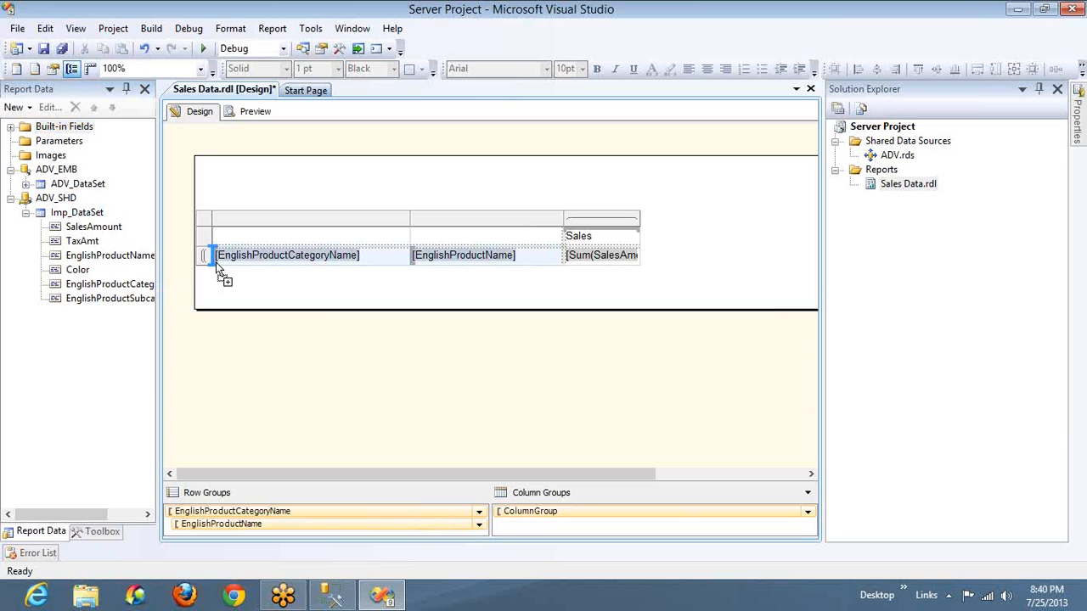
pyautogui.moveTo(217, 267); pyautogui.dragTo(411, 257)
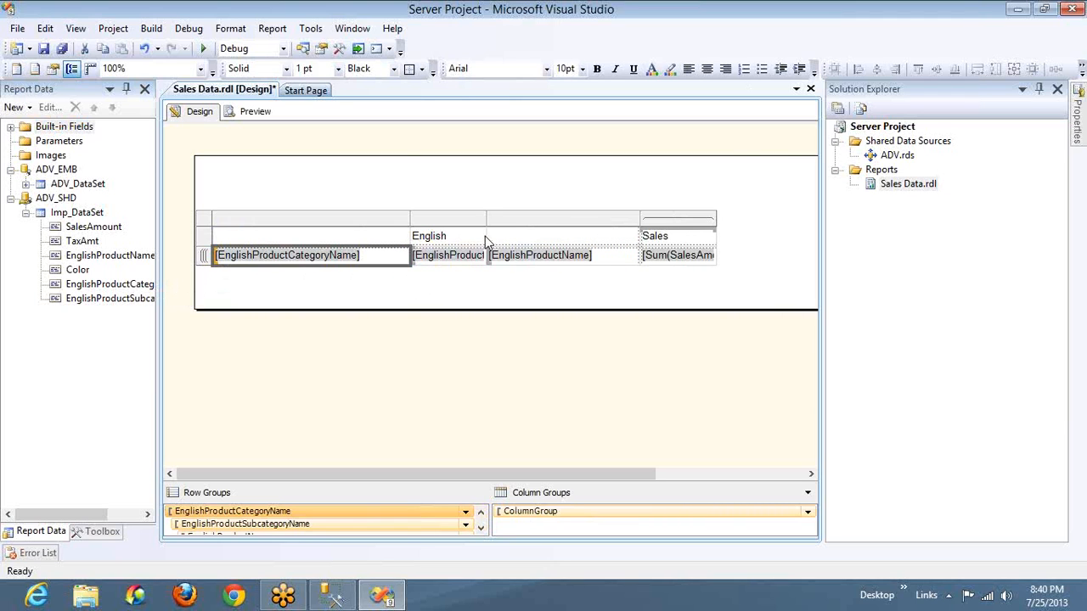
pyautogui.moveTo(488, 222); pyautogui.dragTo(579, 223)
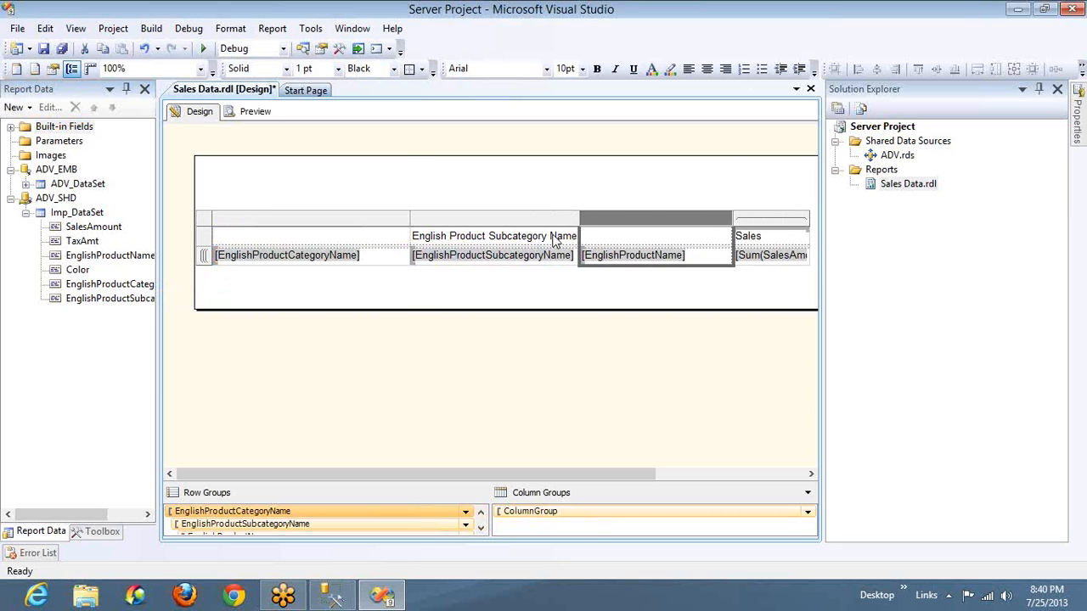
# Clear the header text above the subcategory column and preview the first two report pages to check the category and subcategory grouping
pyautogui.click(556, 241)
pyautogui.press('Delete')
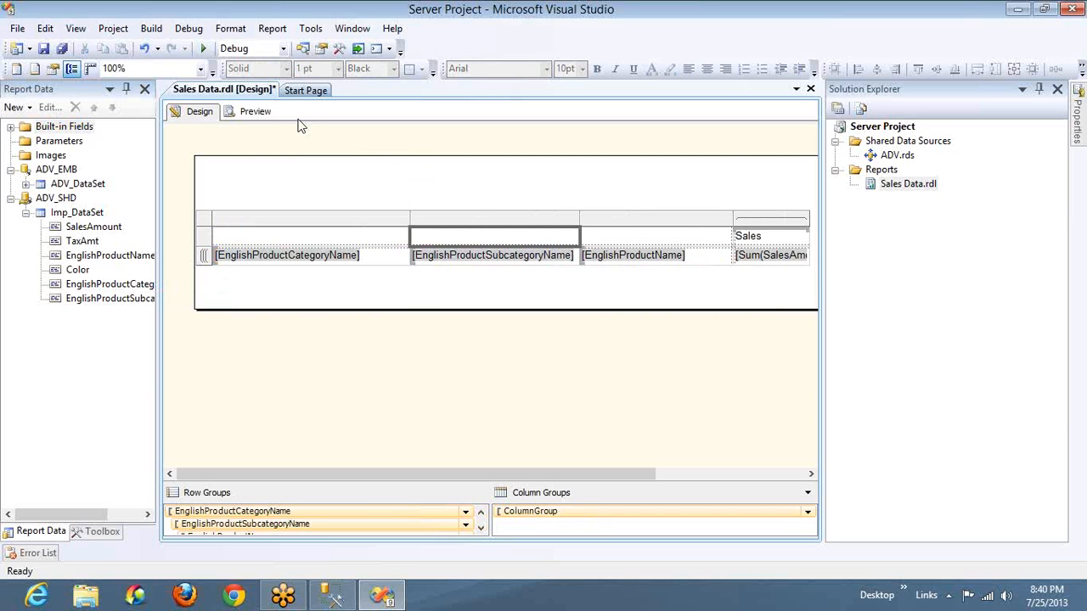
pyautogui.click(256, 114)
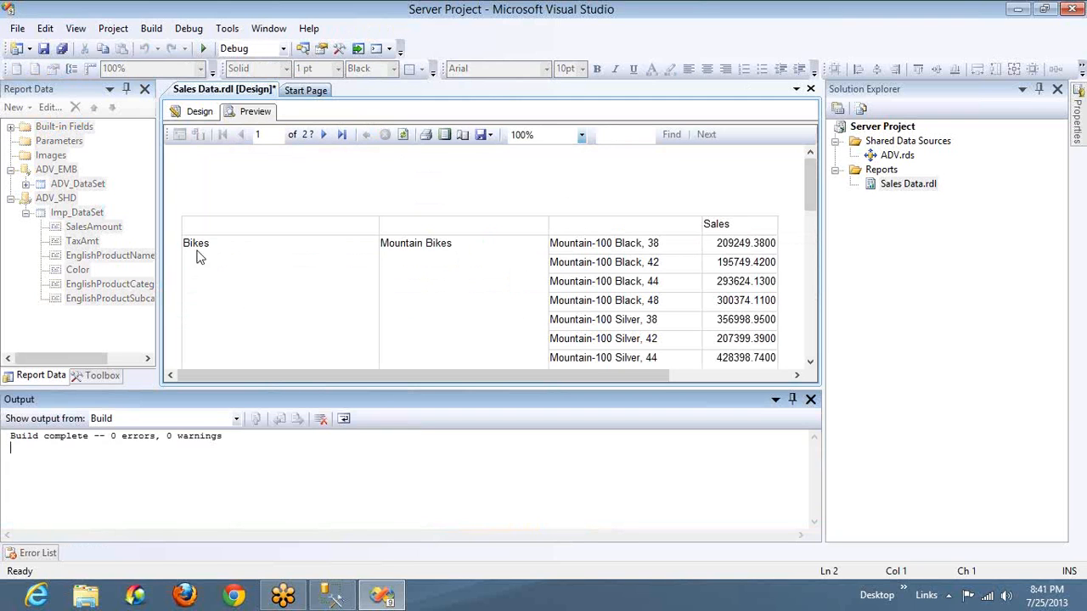
pyautogui.click(809, 399)
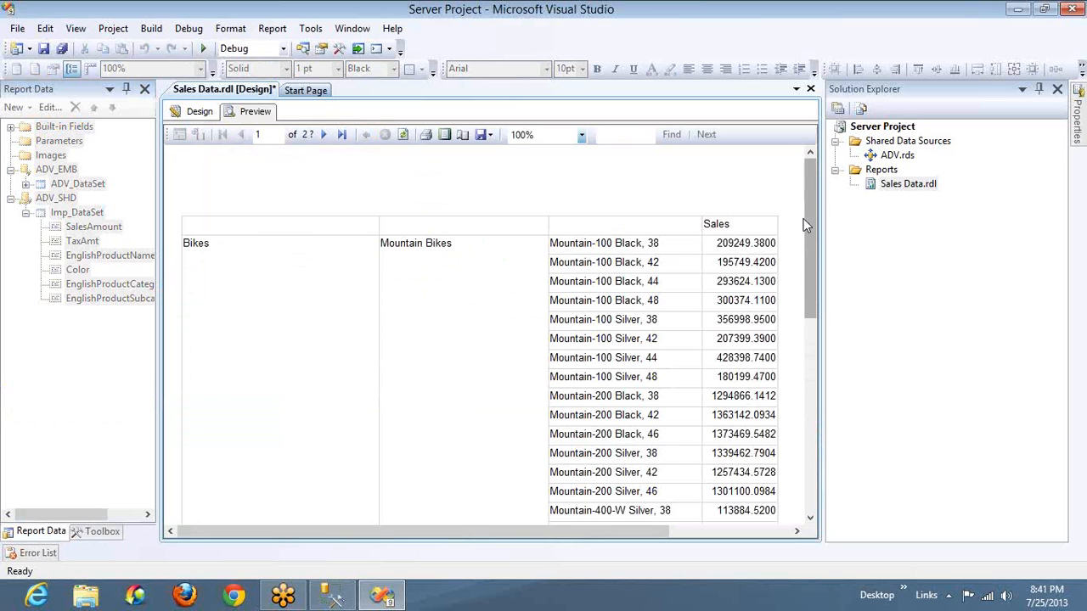
pyautogui.moveTo(807, 217); pyautogui.dragTo(801, 413)
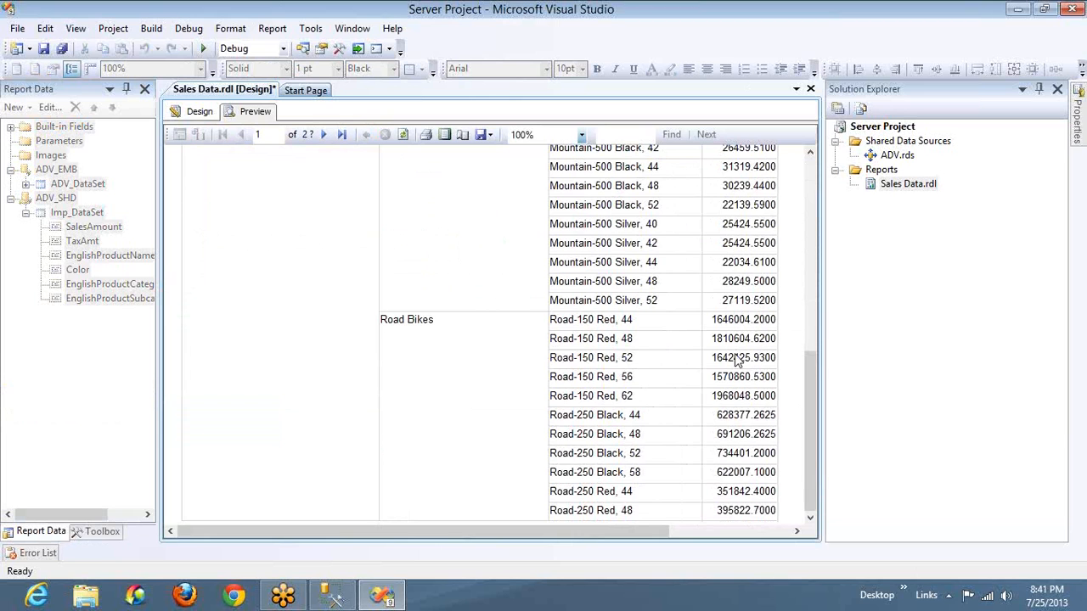
pyautogui.click(324, 137)
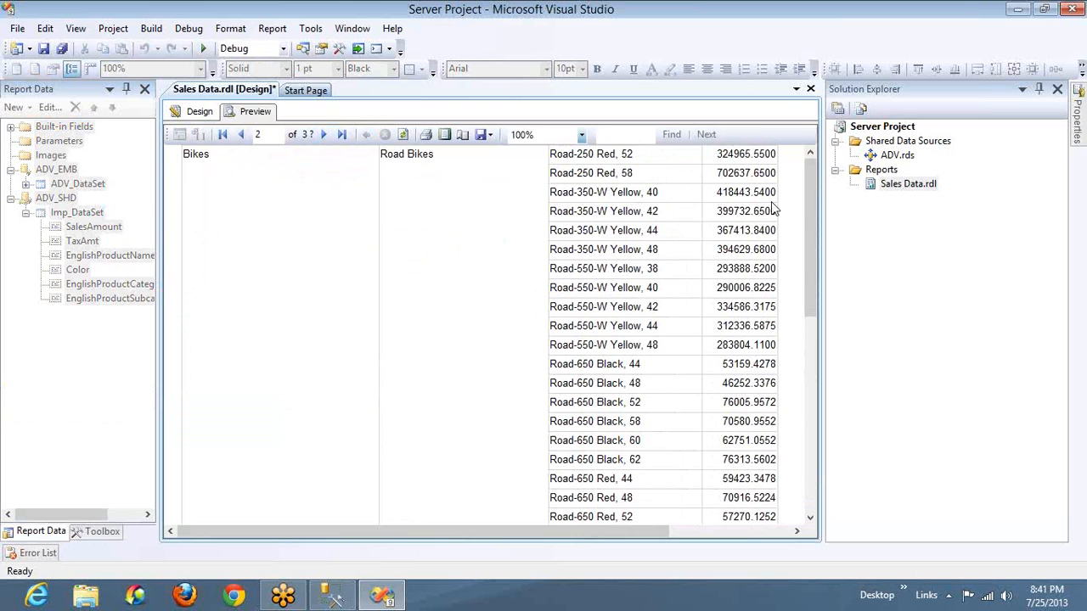
pyautogui.moveTo(809, 197); pyautogui.dragTo(806, 422)
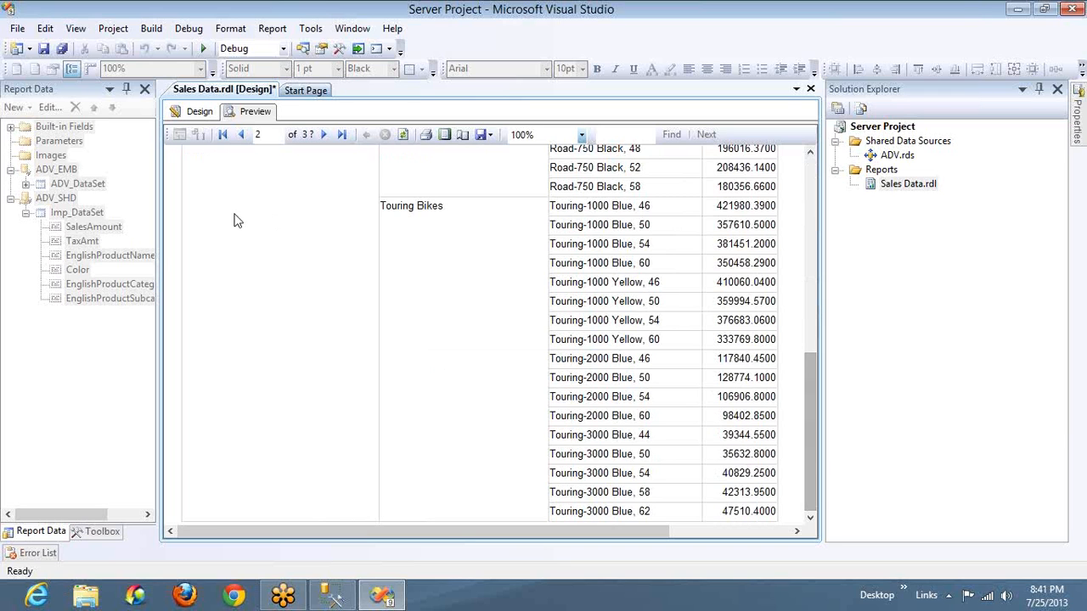
# Set the matrix's column group to group on Color and show the Color field in its header cell instead of Sales
pyautogui.click(190, 114)
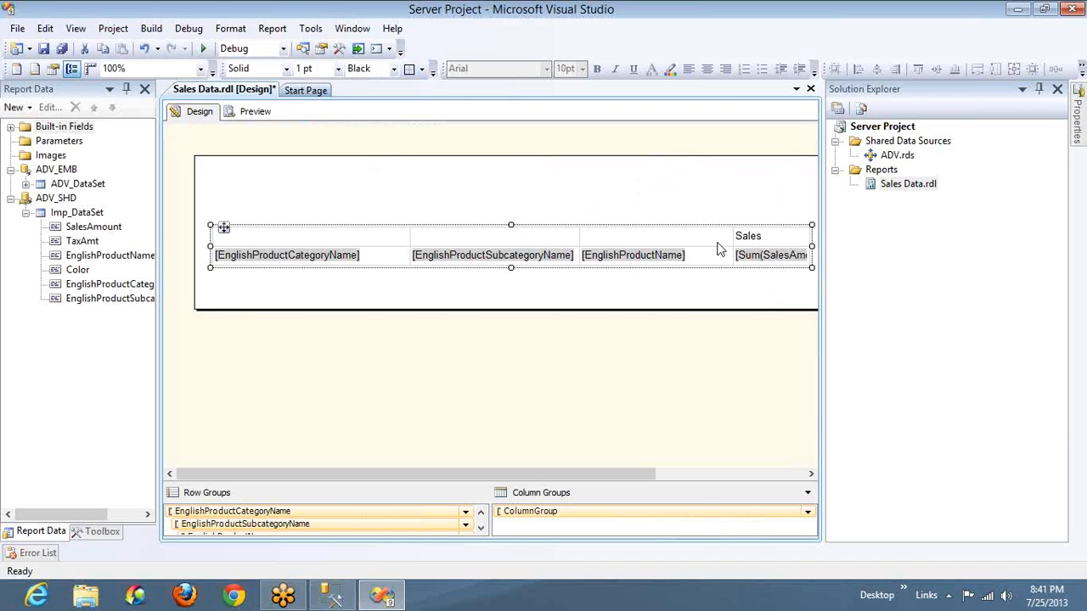
pyautogui.doubleClick(568, 515)
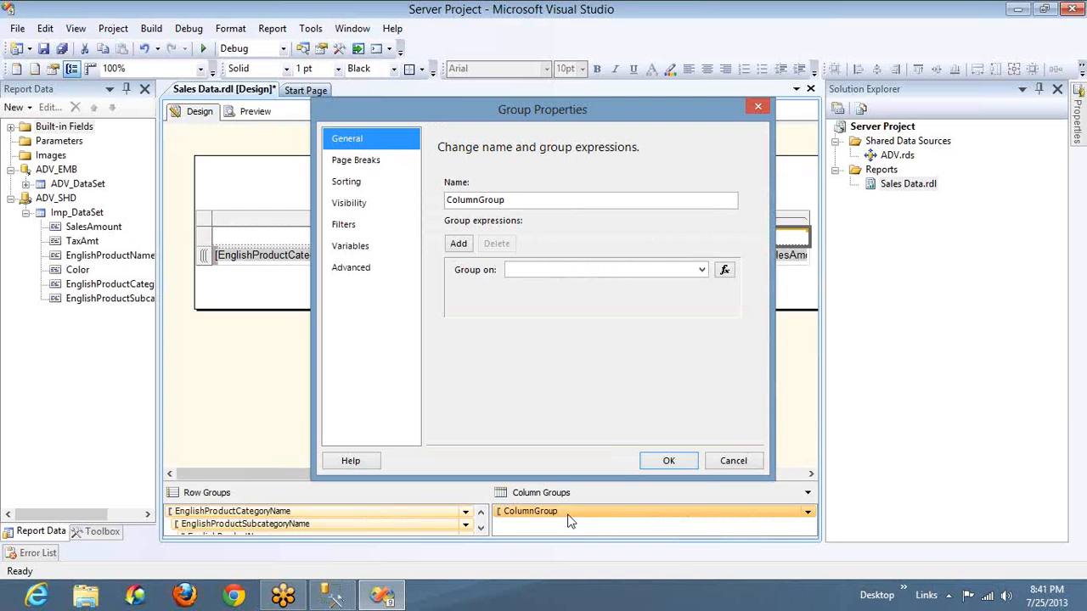
pyautogui.click(702, 270)
pyautogui.click(550, 316)
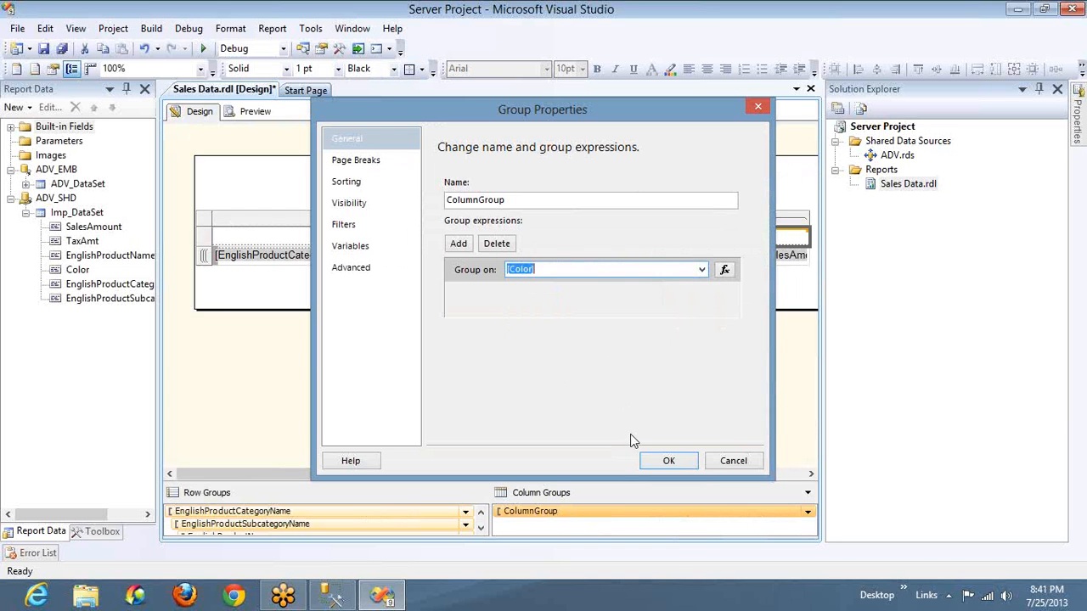
pyautogui.click(667, 461)
pyautogui.click(802, 236)
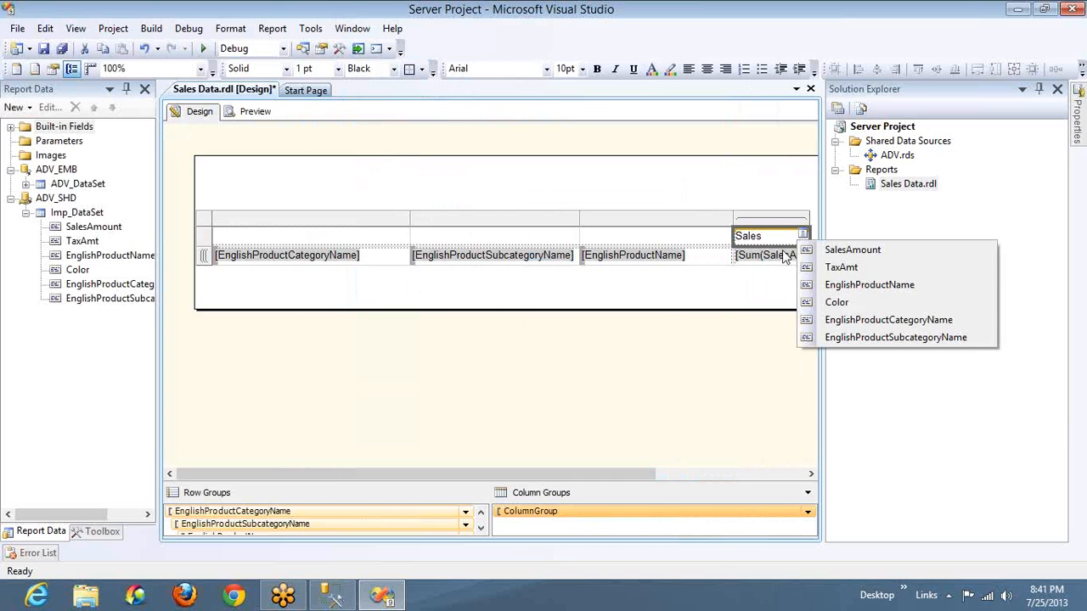
pyautogui.click(836, 304)
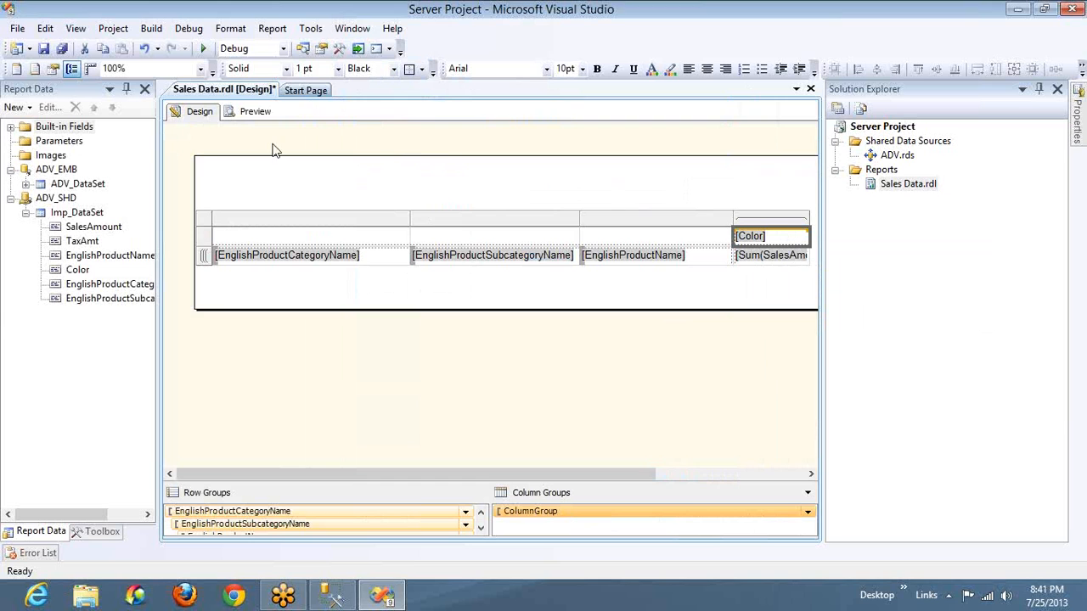
# Preview the report and look through the sales columns for each color across the full width of the matrix
pyautogui.click(254, 111)
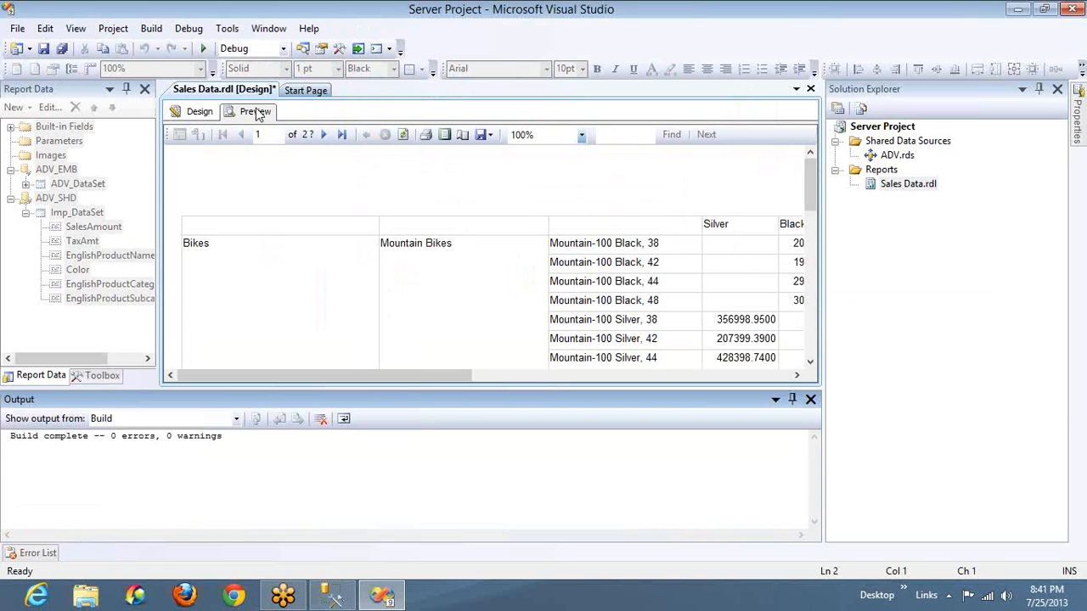
pyautogui.click(811, 399)
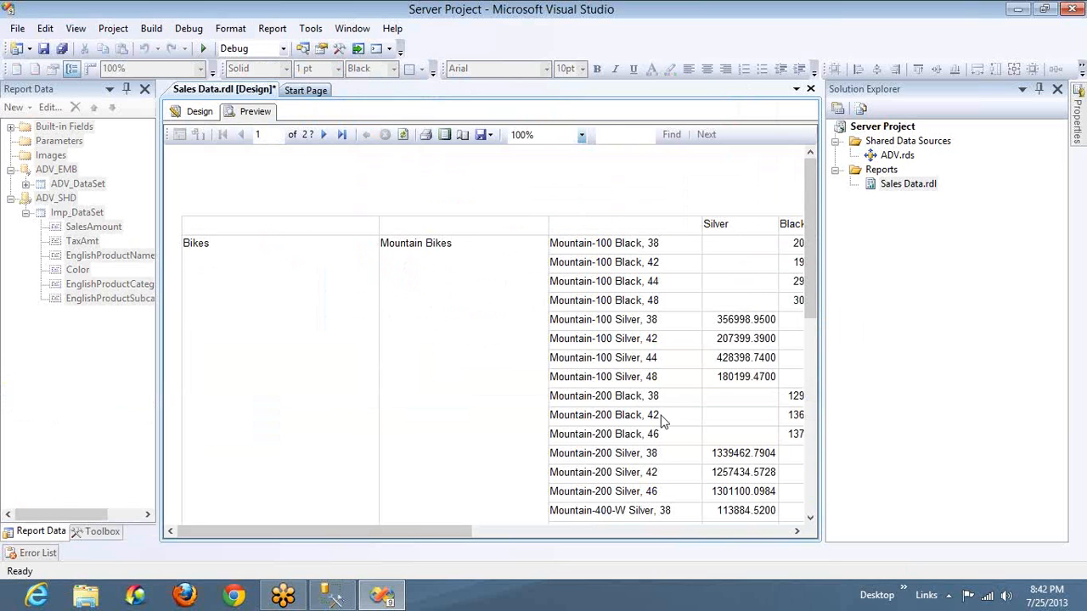
pyautogui.moveTo(417, 530); pyautogui.dragTo(610, 557)
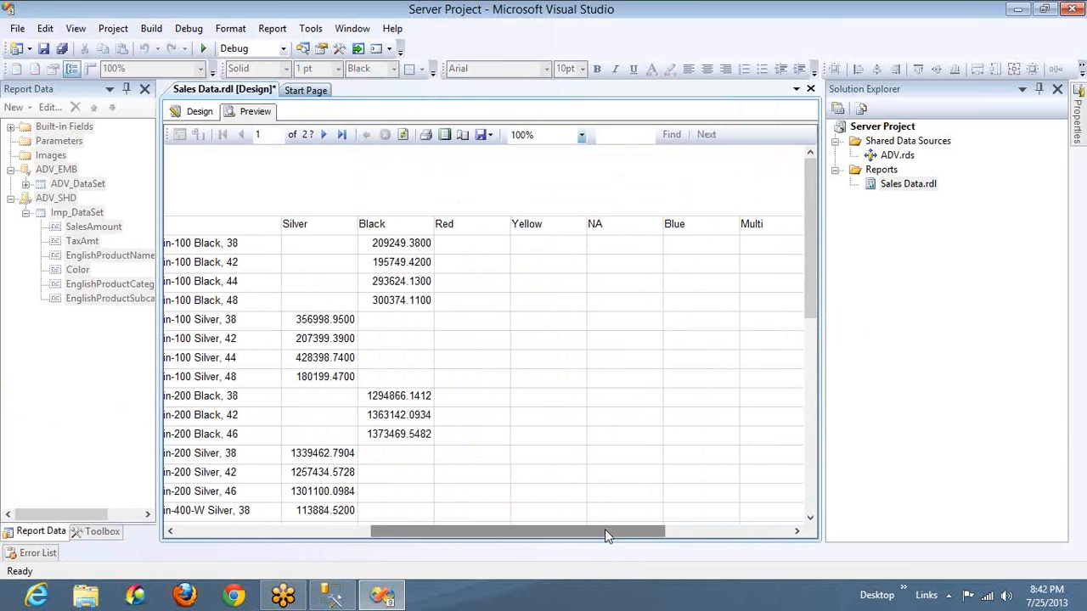
pyautogui.moveTo(605, 535); pyautogui.dragTo(755, 539)
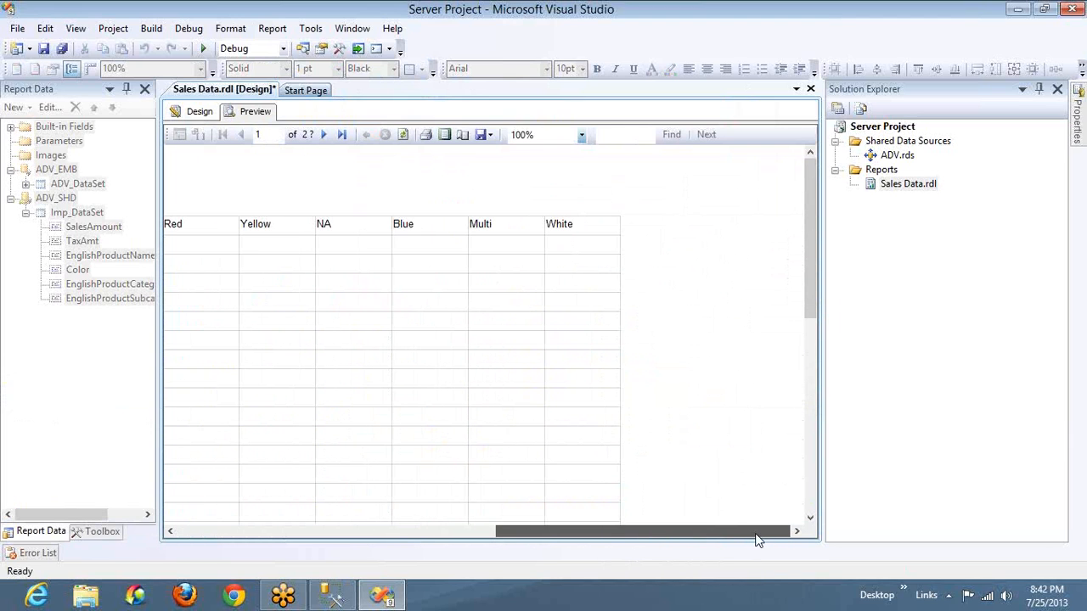
pyautogui.moveTo(756, 534); pyautogui.dragTo(402, 502)
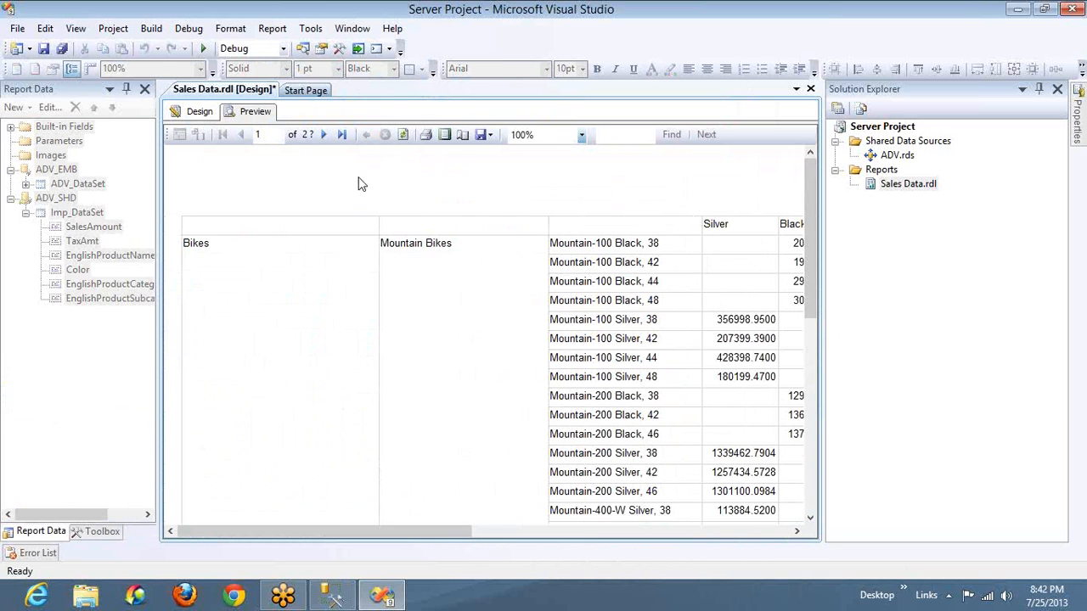
# Return to the report design, enlarge the grouping area, and review the three nested row groups and the column group
pyautogui.click(198, 112)
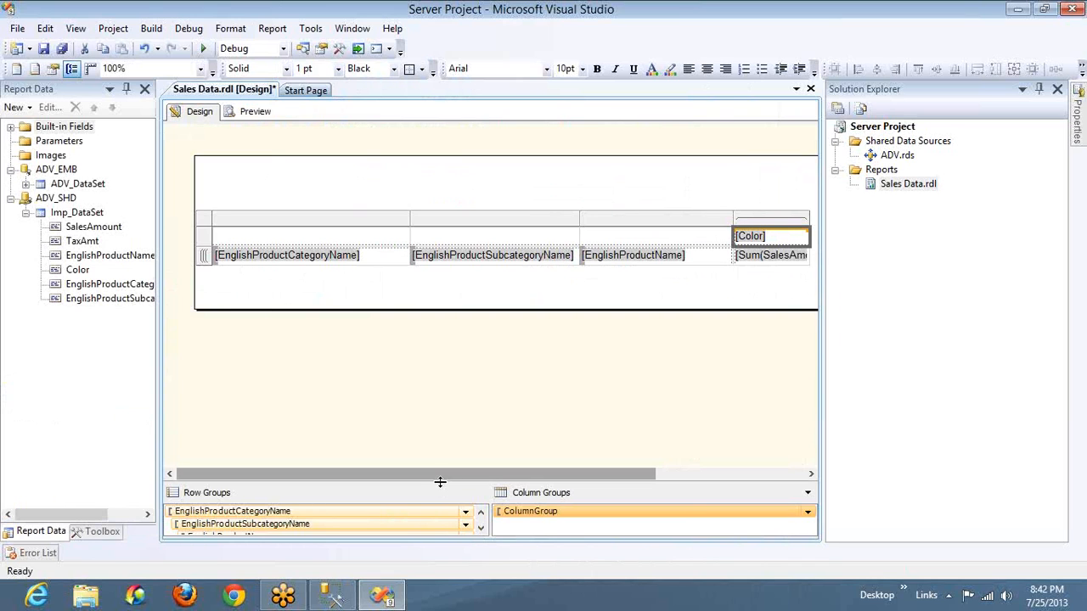
pyautogui.moveTo(439, 483); pyautogui.dragTo(441, 413)
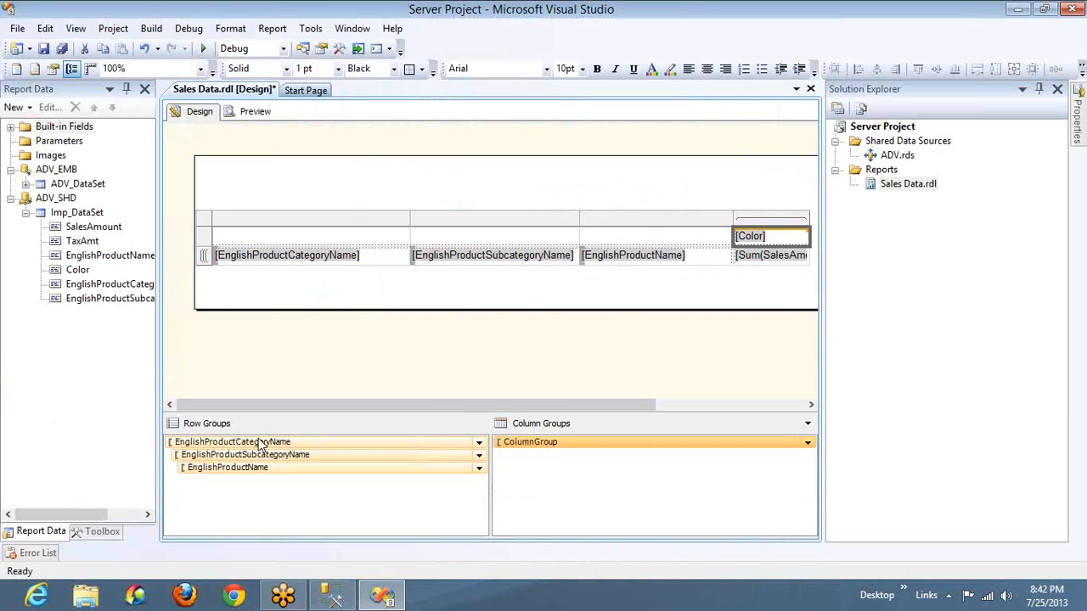
pyautogui.click(260, 442)
pyautogui.click(261, 455)
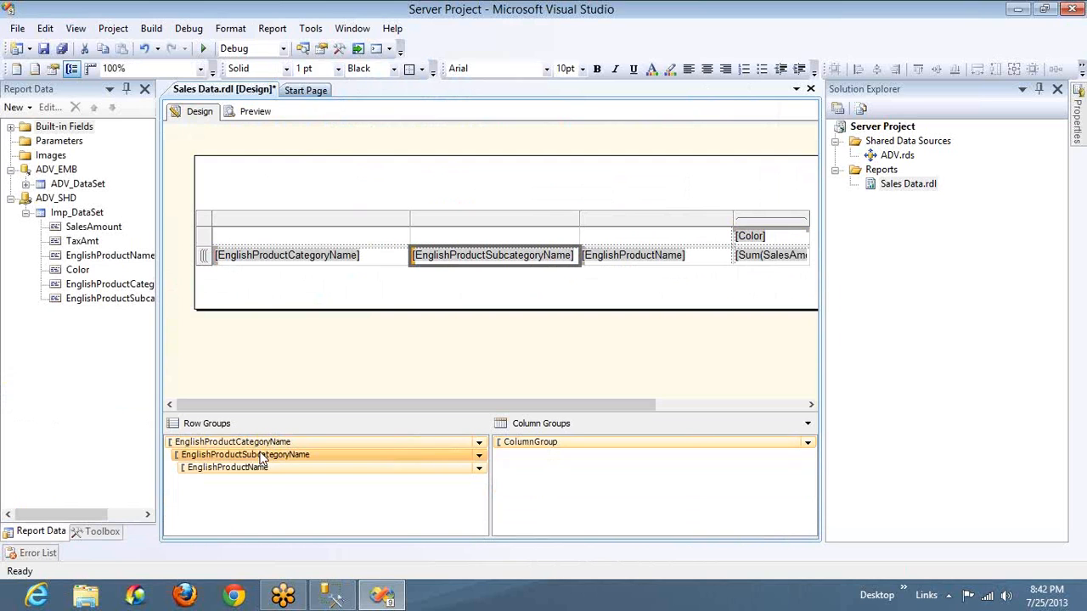
pyautogui.click(263, 468)
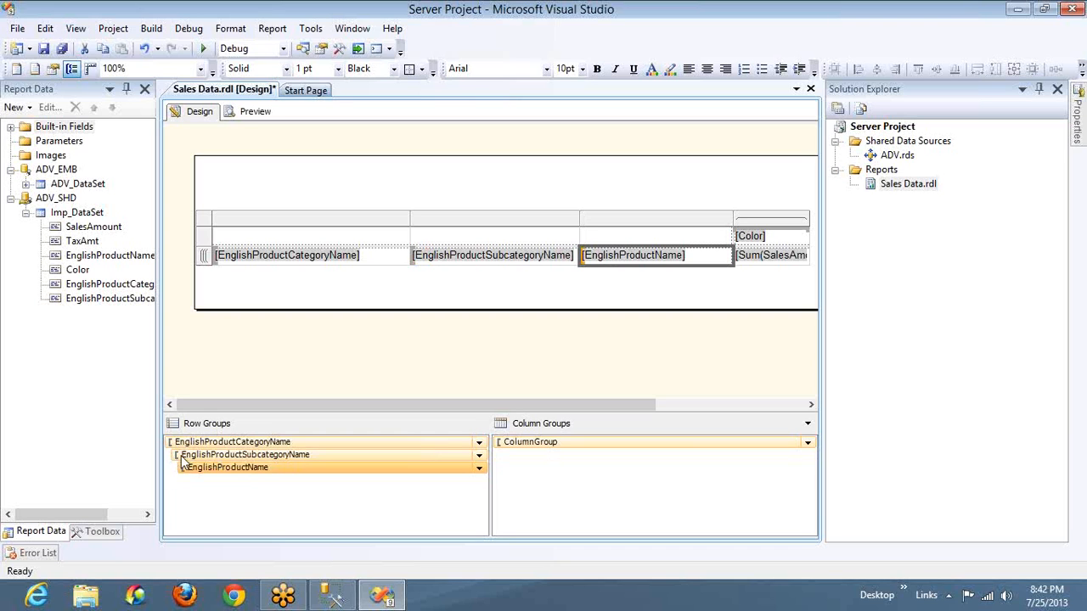
pyautogui.click(567, 448)
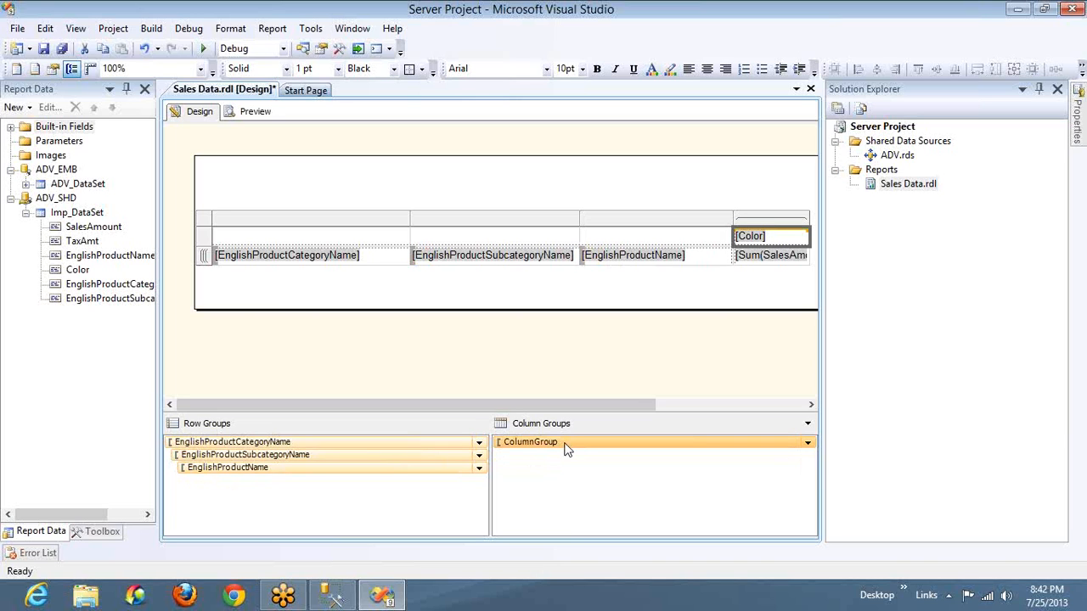
# Move the whole matrix up and left into the upper-left corner of the report body
pyautogui.click(205, 218)
pyautogui.press('Up')
pyautogui.press('Up')
pyautogui.press('Up')
pyautogui.press('Up')
pyautogui.press('Up')
pyautogui.press('Up')
pyautogui.press('Up')
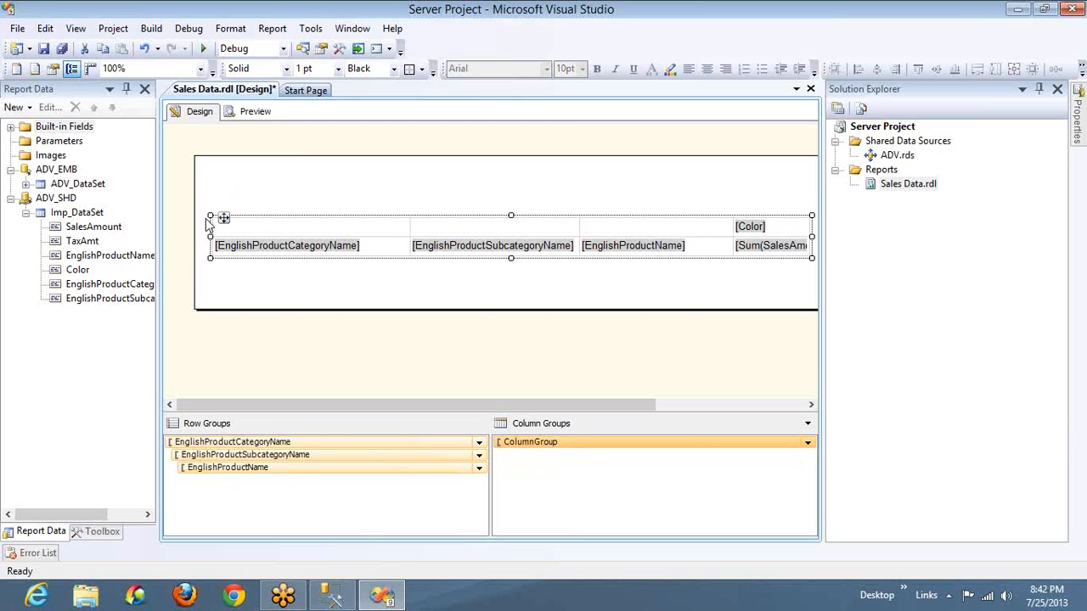
pyautogui.press('Left')
pyautogui.press('Left')
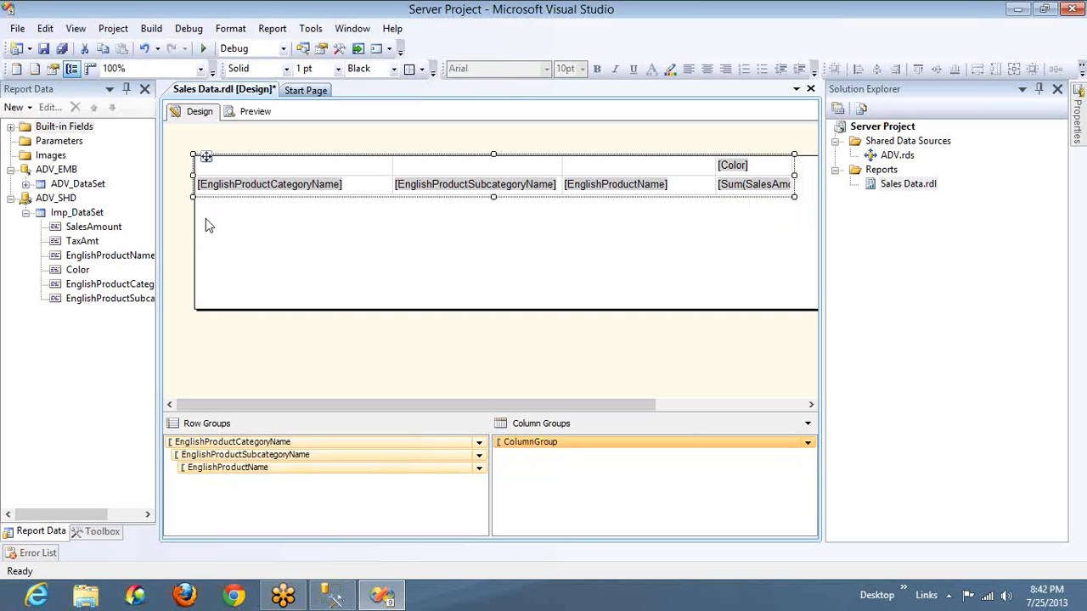
# Switch to SQL Server Management Studio to examine the repeated product rows in the query results, and return to Visual Studio
pyautogui.hotkey('alt', 'Tab')
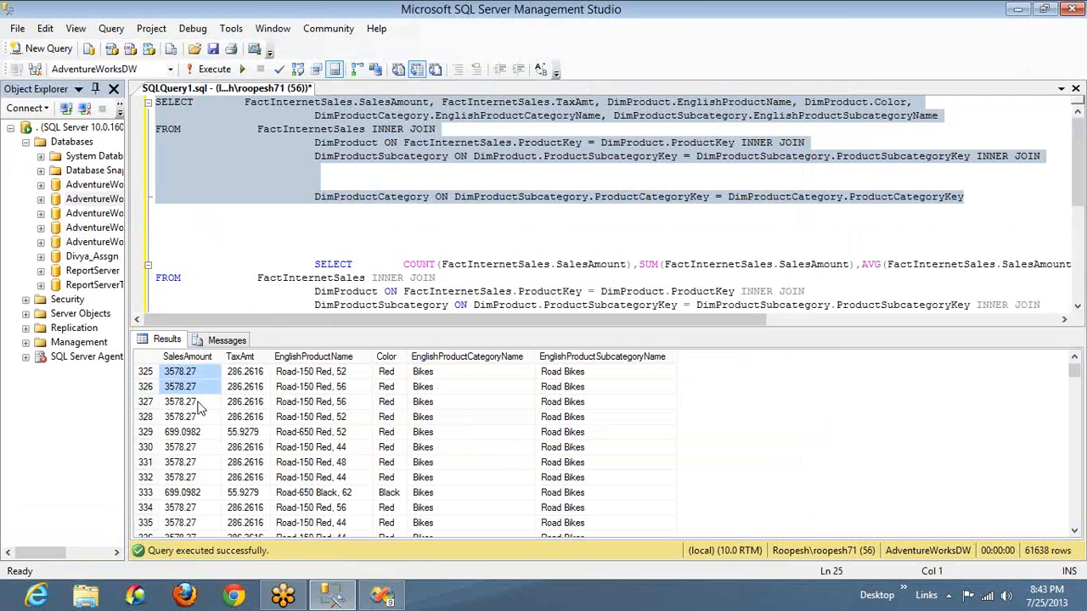
pyautogui.hotkey('alt', 'Tab')
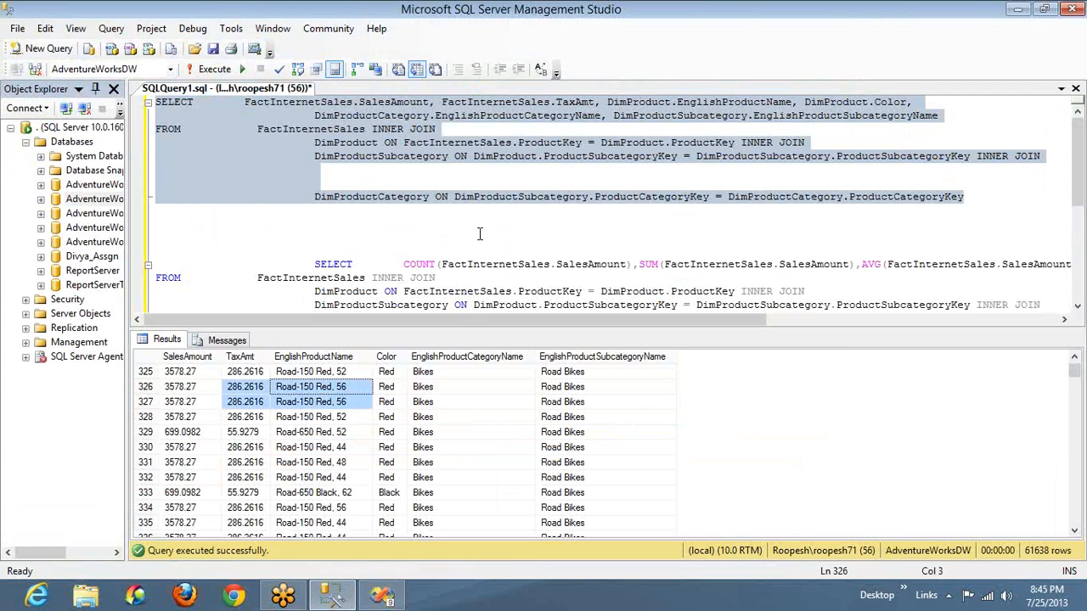
pyautogui.hotkey('alt', 'Tab')
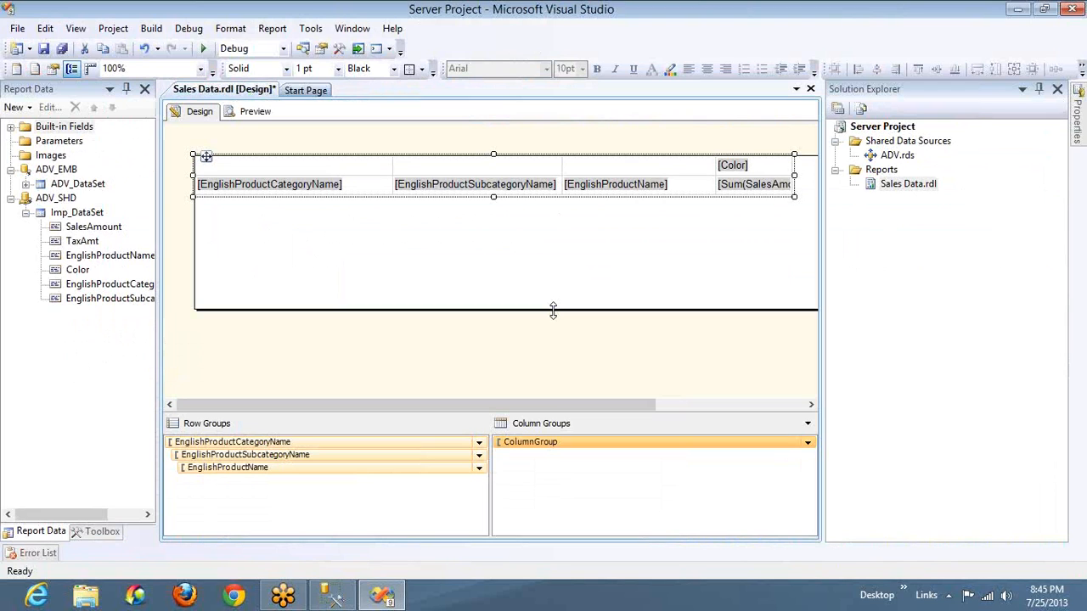
# Shrink the report body's height and width to fit tightly around the matrix
pyautogui.click(775, 187)
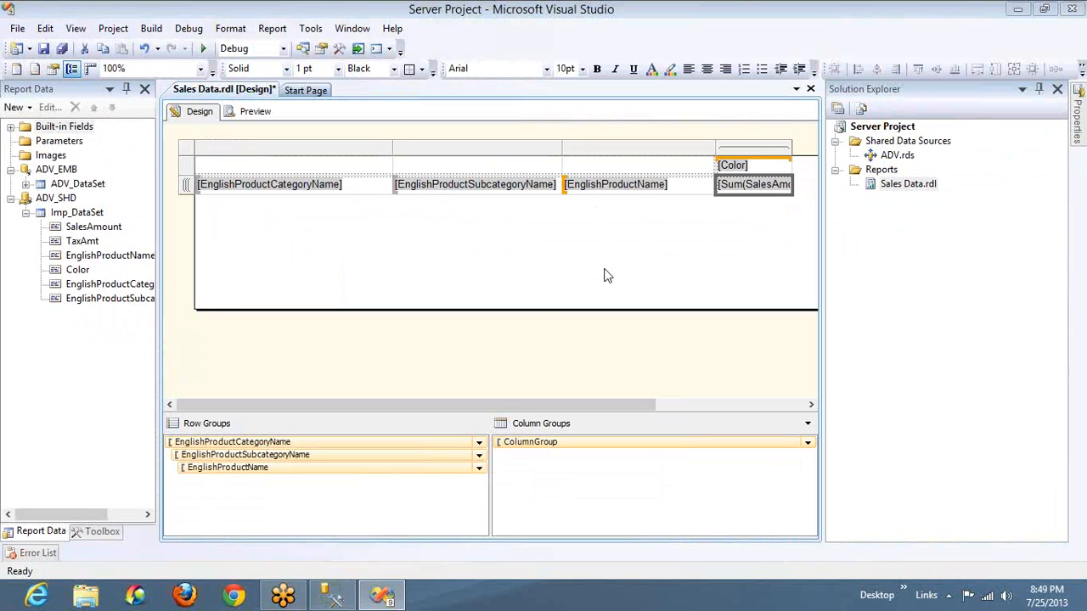
pyautogui.moveTo(584, 309); pyautogui.dragTo(572, 196)
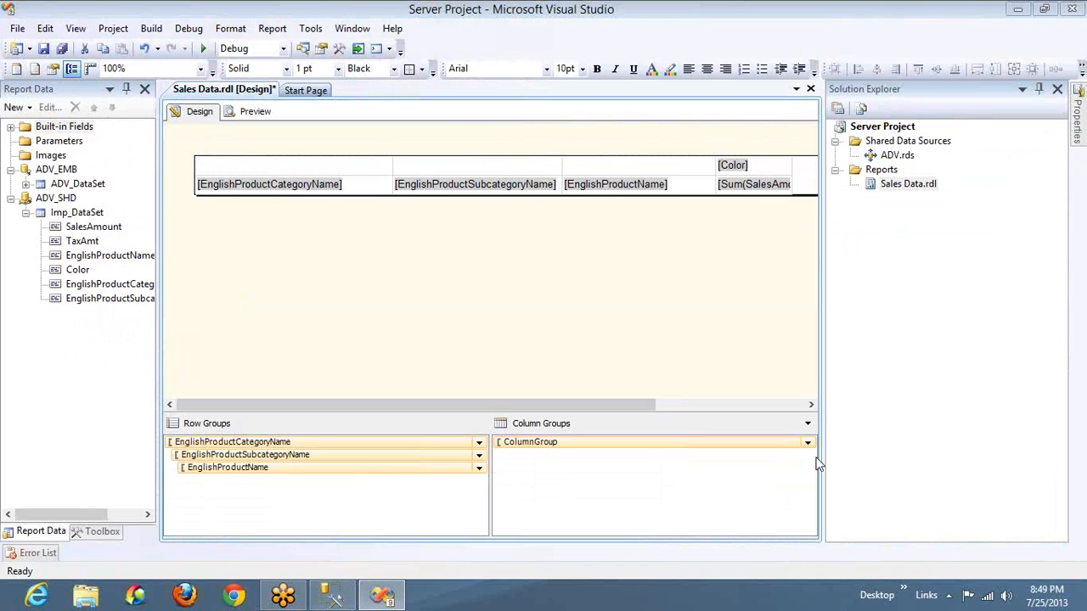
pyautogui.click(809, 406)
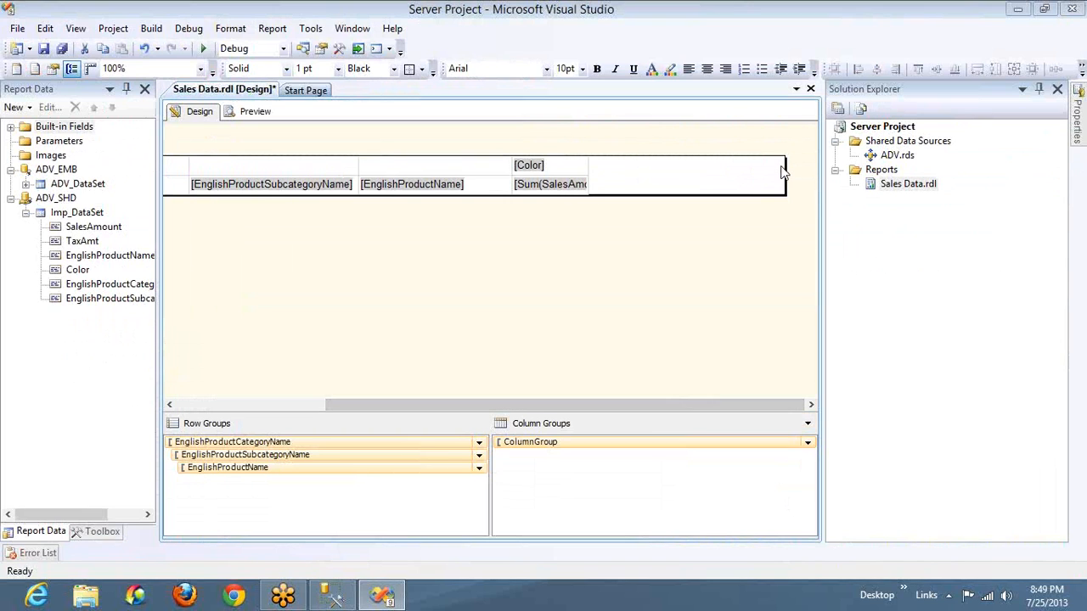
pyautogui.moveTo(783, 170); pyautogui.dragTo(582, 171)
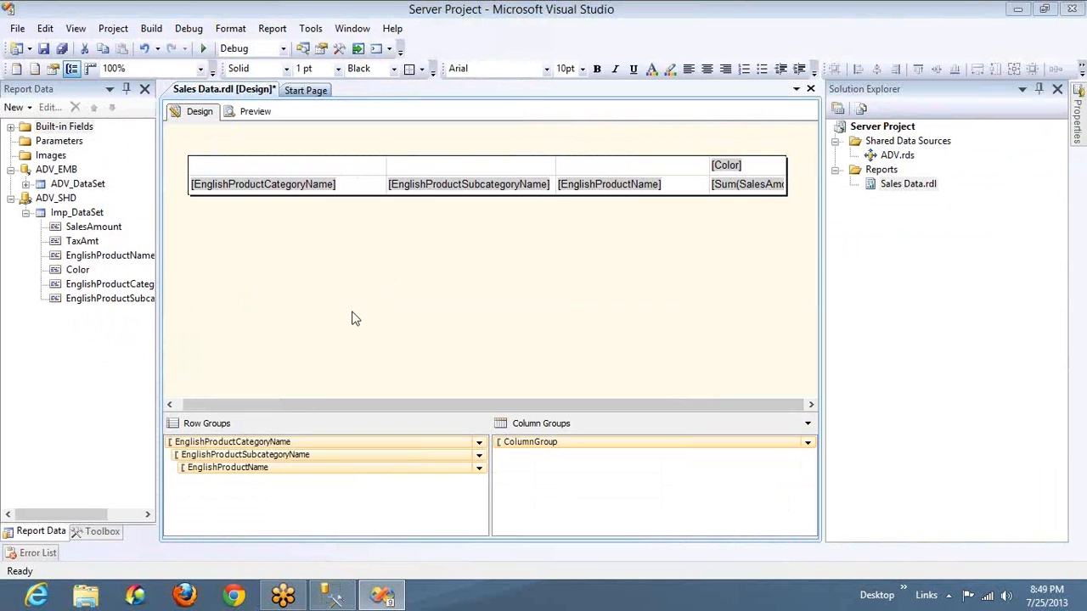
# Preview the resized report, check its print layout, and look across the color columns in the normal view
pyautogui.click(241, 116)
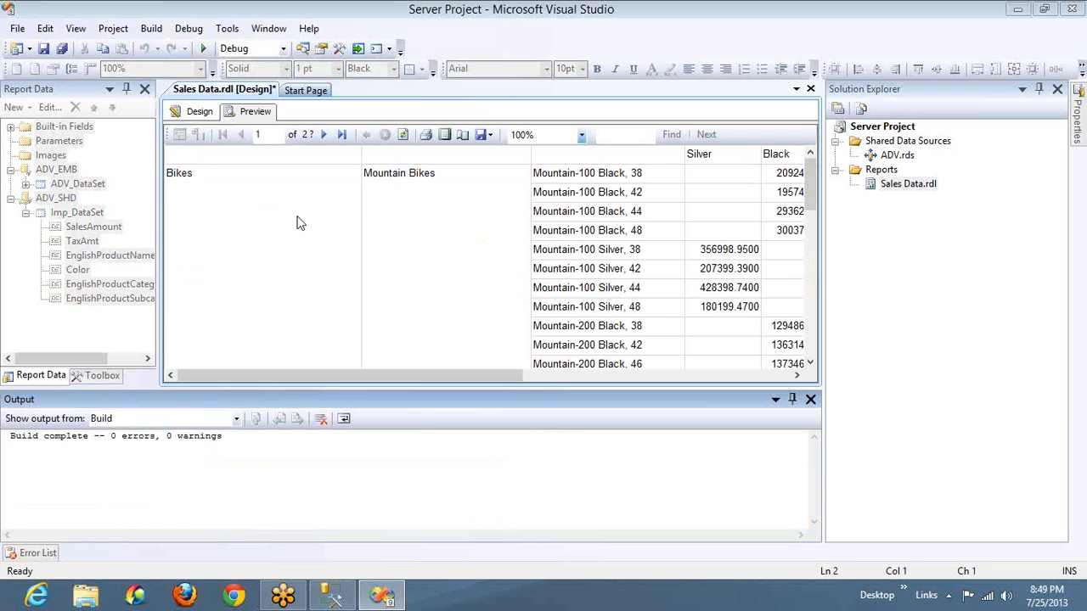
pyautogui.click(445, 136)
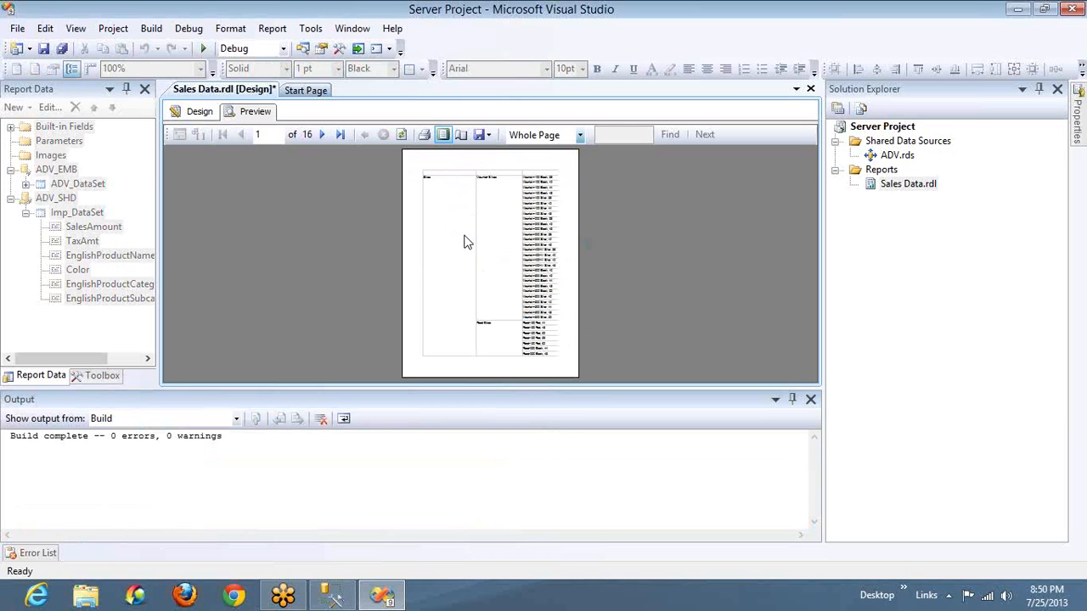
pyautogui.click(444, 135)
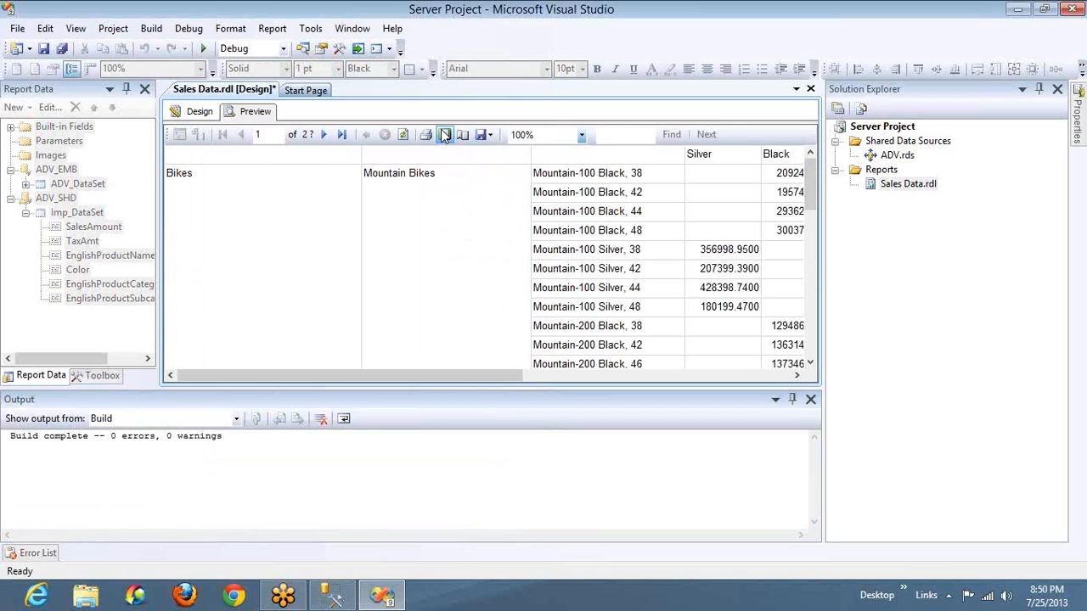
pyautogui.click(811, 400)
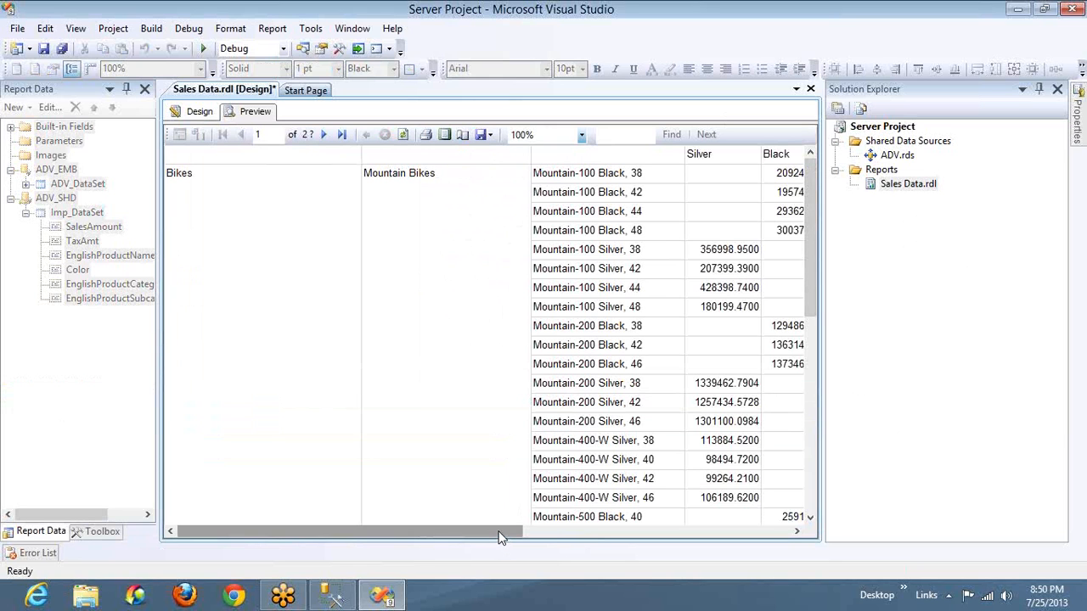
pyautogui.moveTo(499, 537); pyautogui.dragTo(611, 537)
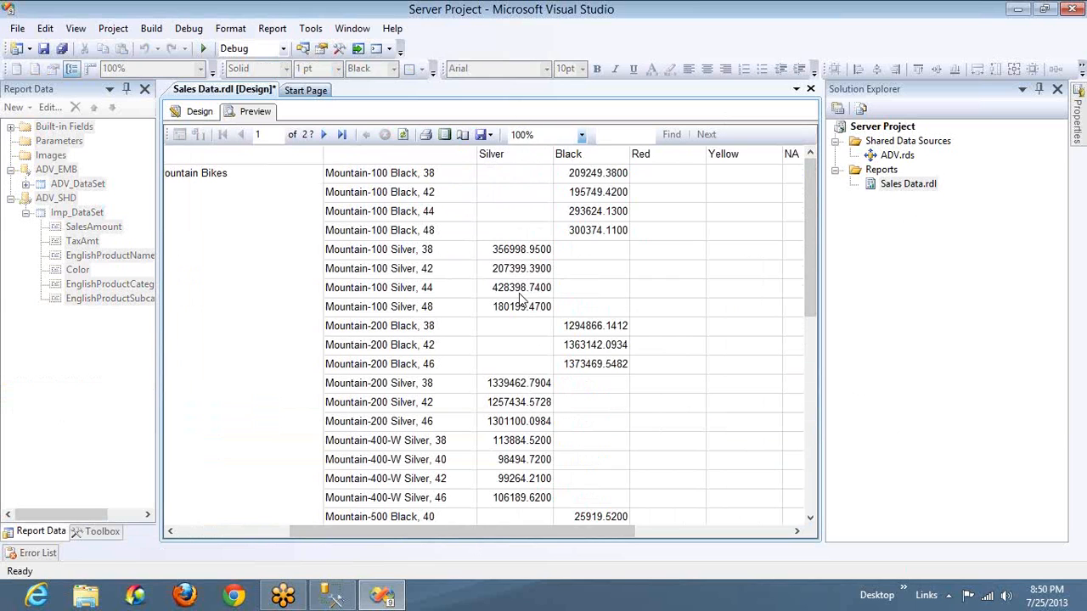
# Center the text in the matrix's Color and sales amount column and widen the column slightly to fit the sum expression
pyautogui.click(191, 113)
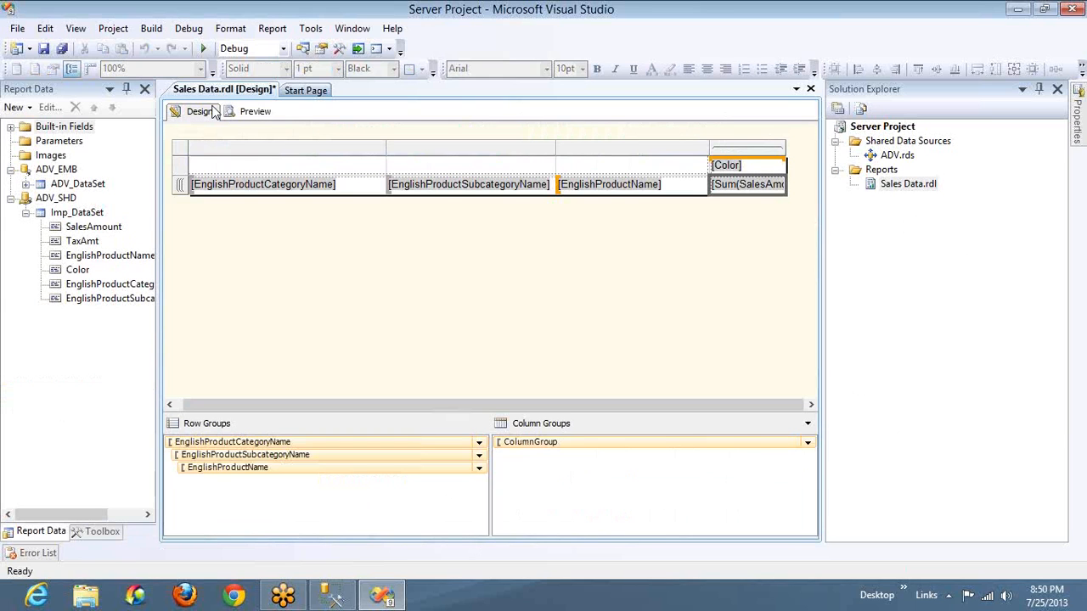
pyautogui.click(749, 172)
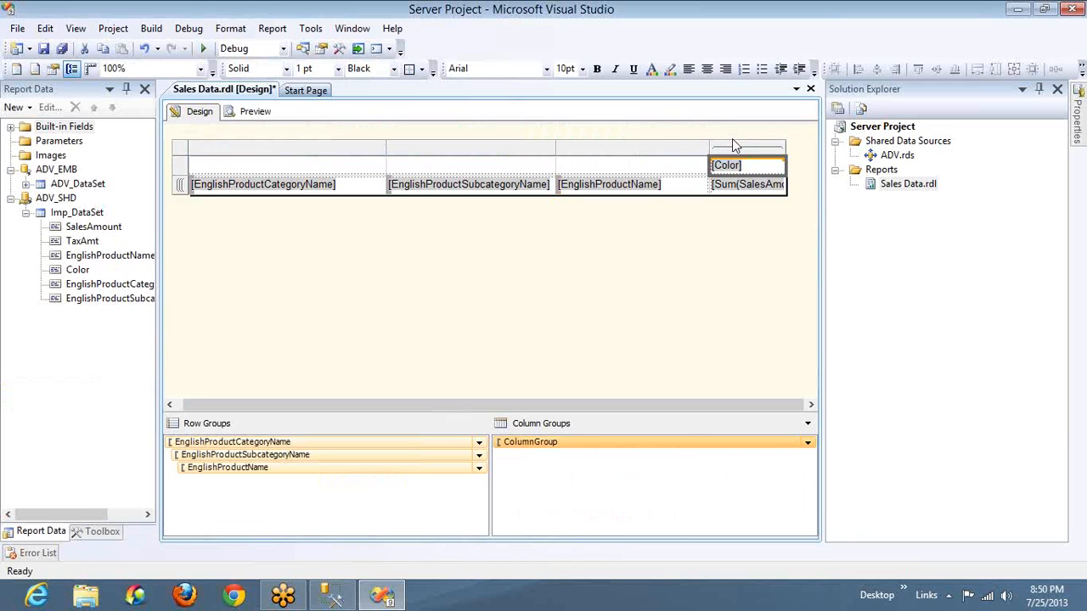
pyautogui.click(734, 148)
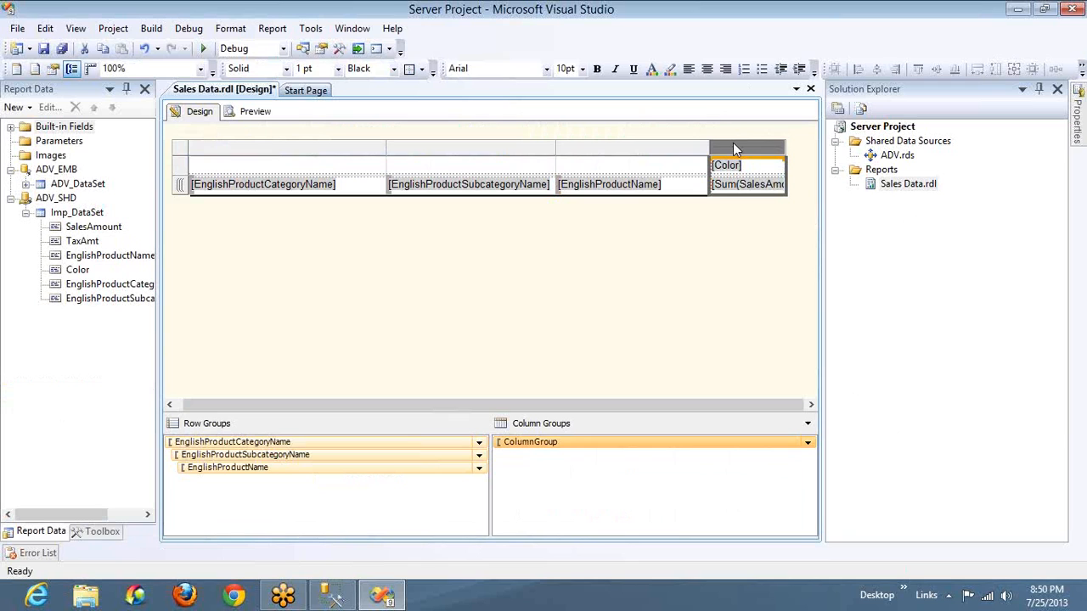
pyautogui.click(707, 70)
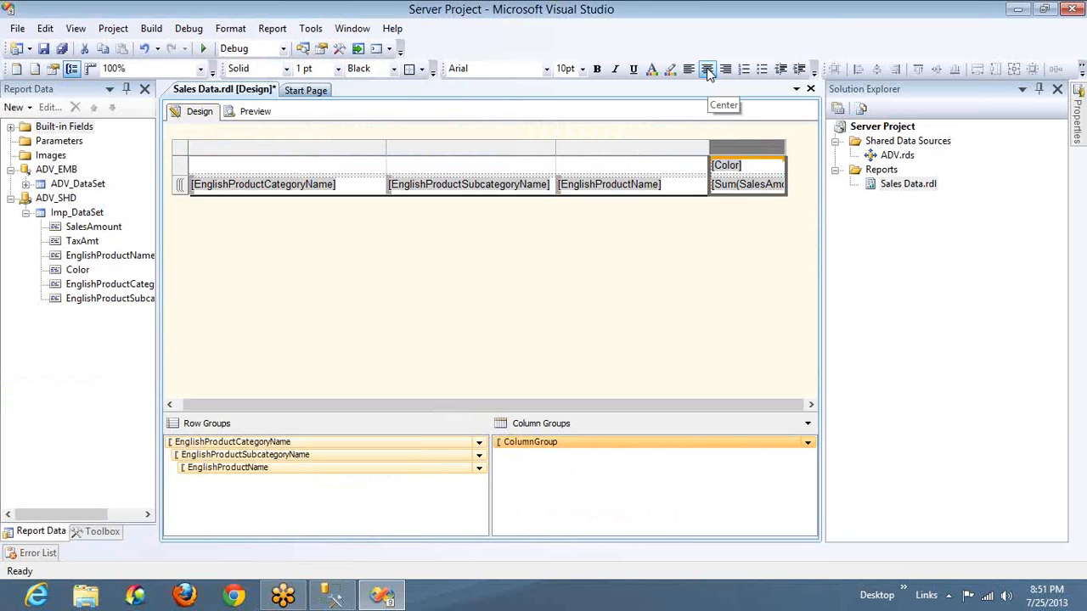
pyautogui.click(708, 72)
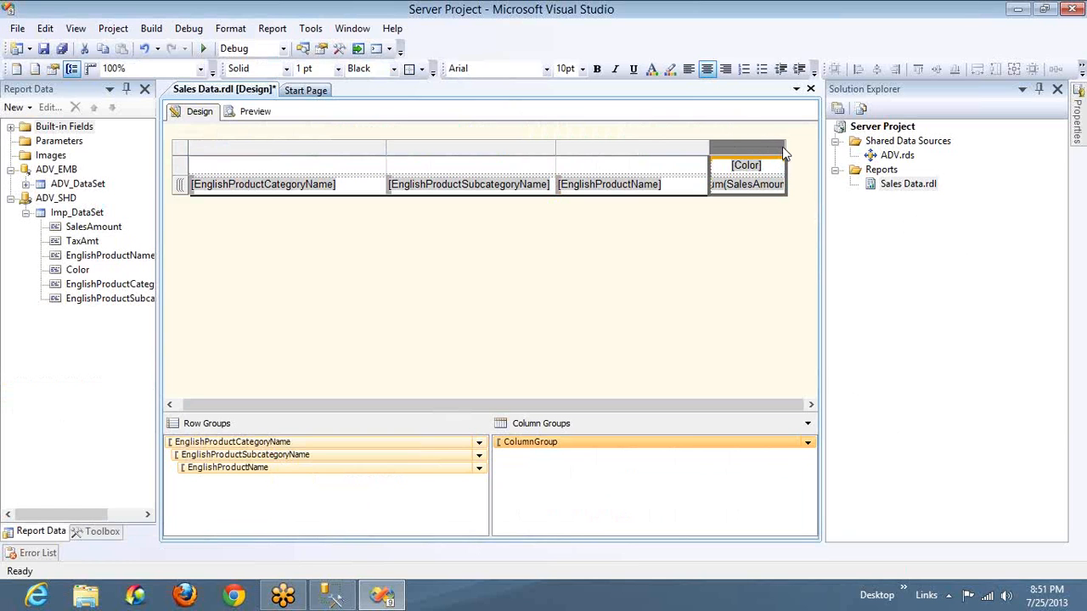
pyautogui.moveTo(785, 147); pyautogui.dragTo(804, 146)
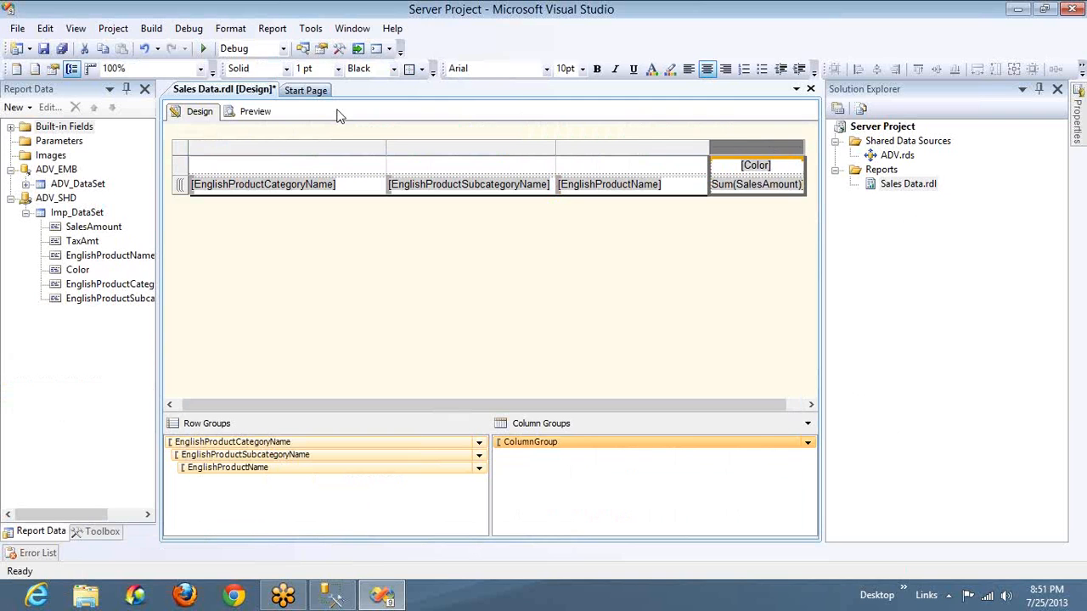
# Preview the report and look across the centered color columns
pyautogui.click(254, 112)
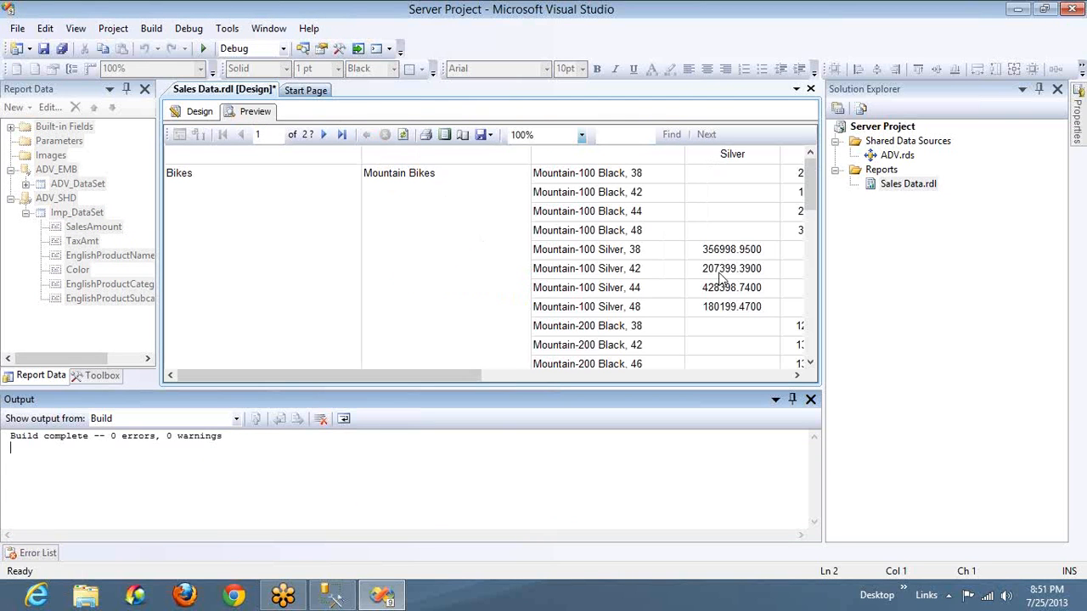
pyautogui.click(723, 375)
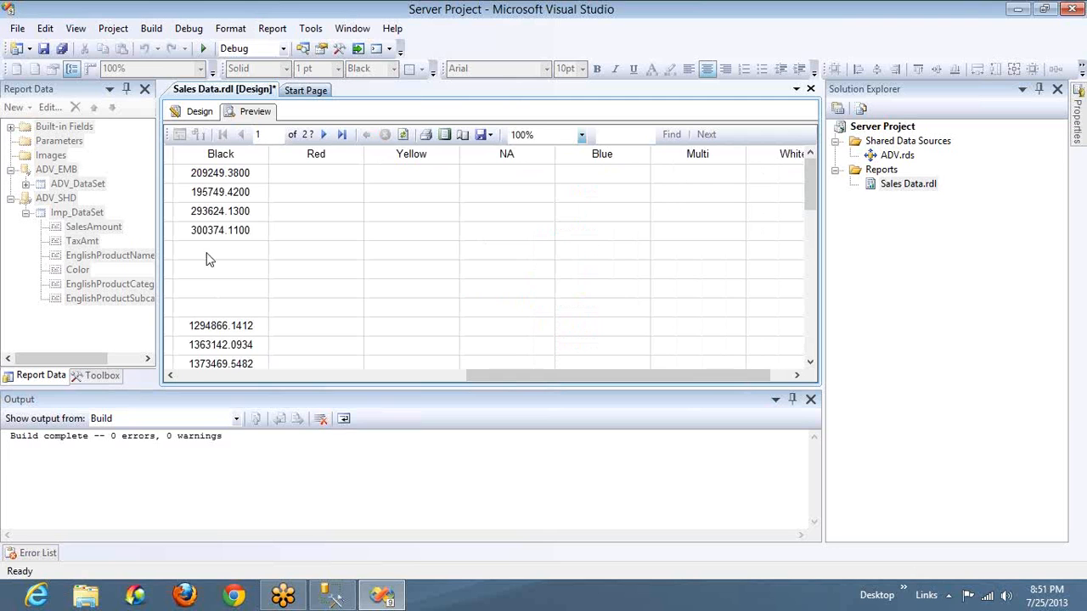
pyautogui.click(204, 376)
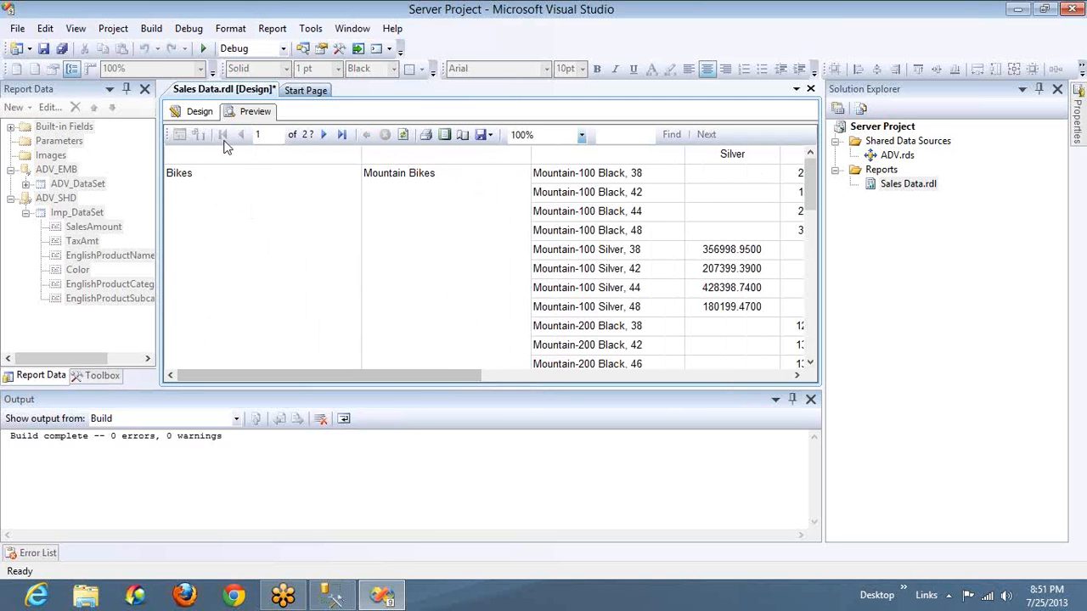
# Make the Color header and the category, subcategory and product name cells bold in the report design
pyautogui.click(200, 112)
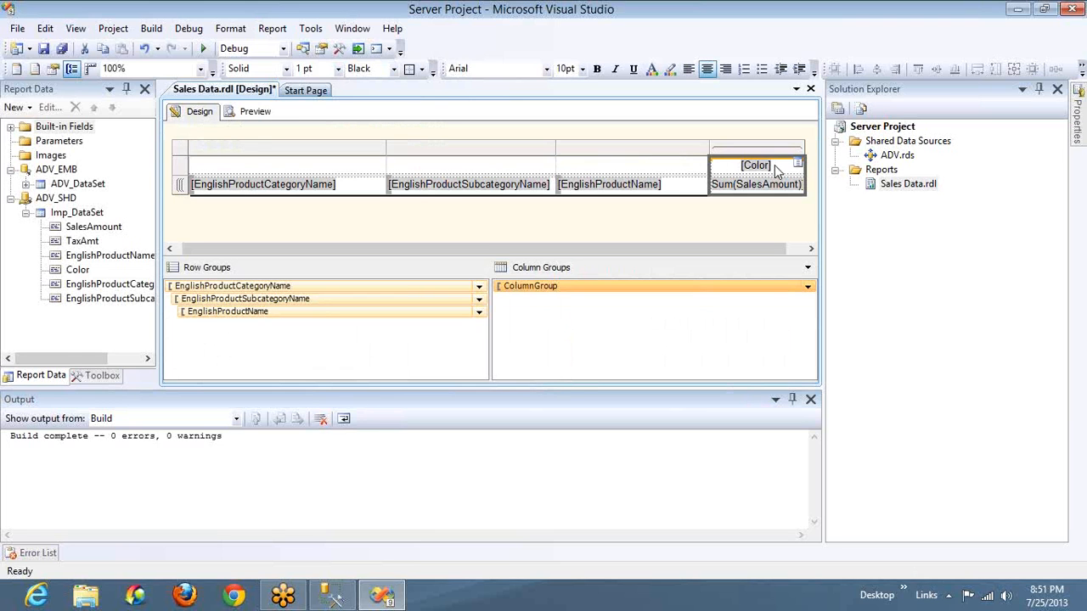
pyautogui.click(776, 170)
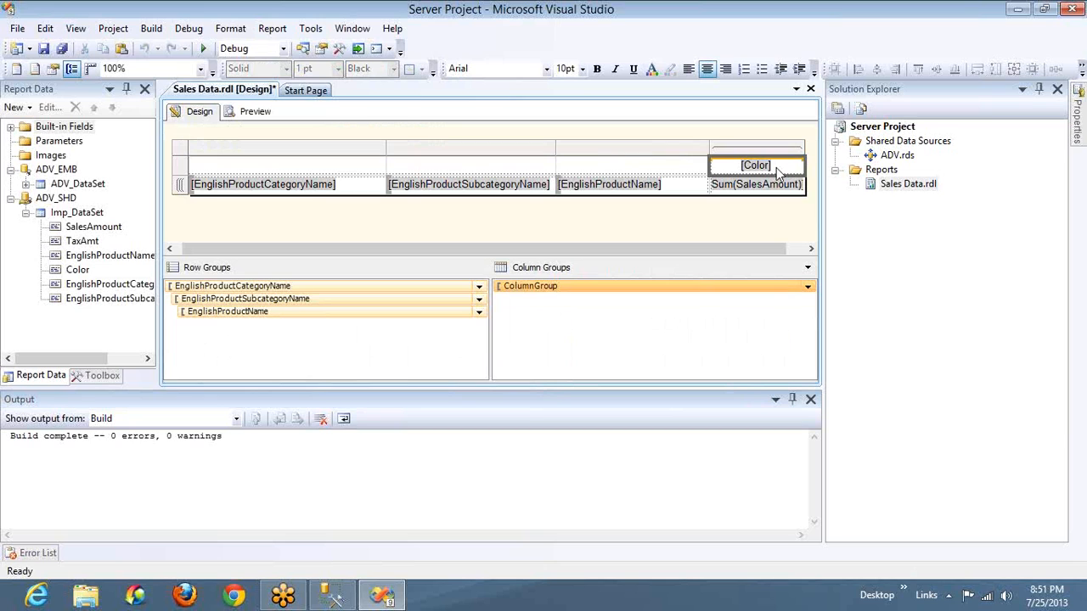
pyautogui.hotkey('ctrl', 'b')
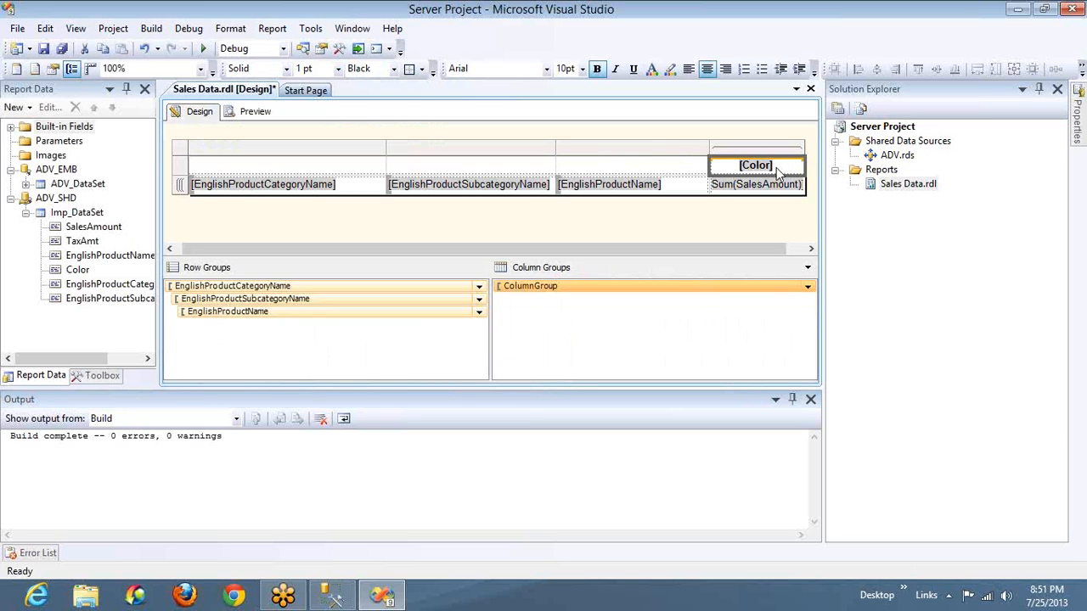
pyautogui.click(682, 186)
pyautogui.click(370, 188)
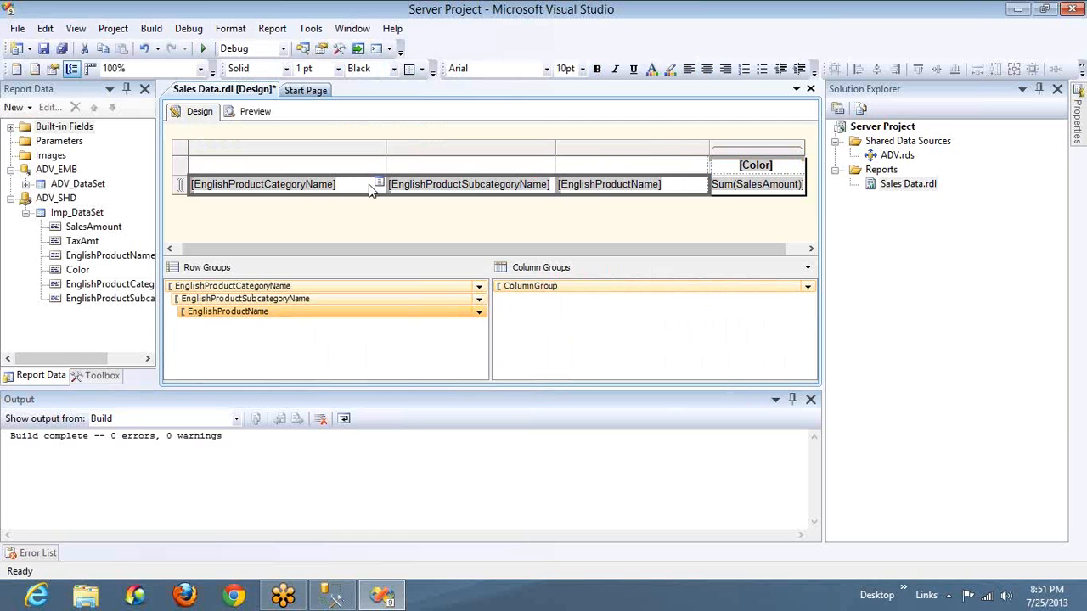
pyautogui.hotkey('ctrl', 'b')
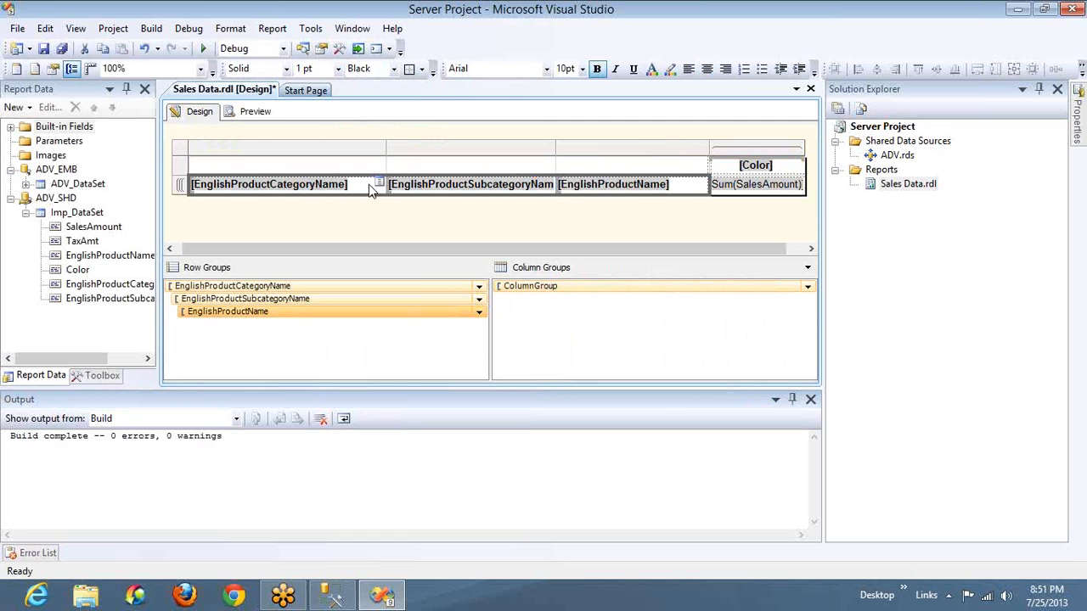
# Preview the bold row and column labels, and return to the report design
pyautogui.click(254, 111)
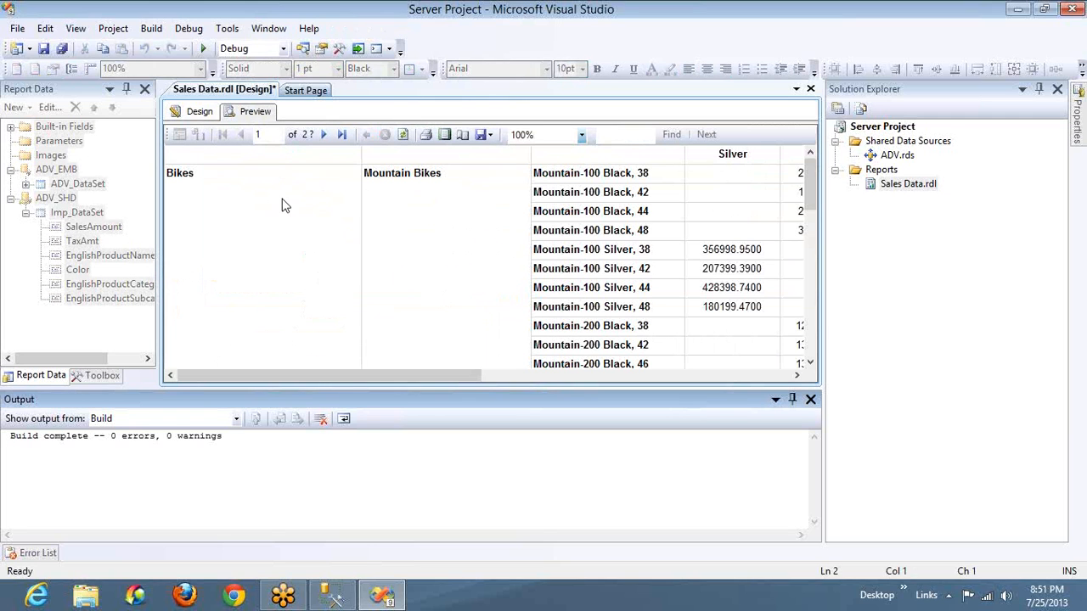
pyautogui.click(400, 224)
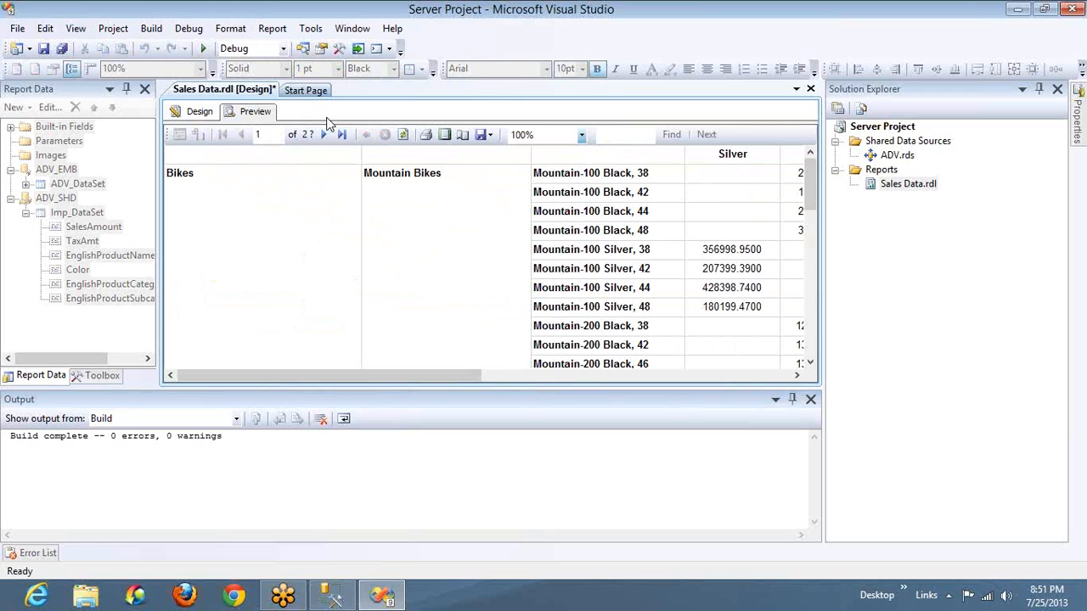
pyautogui.click(213, 115)
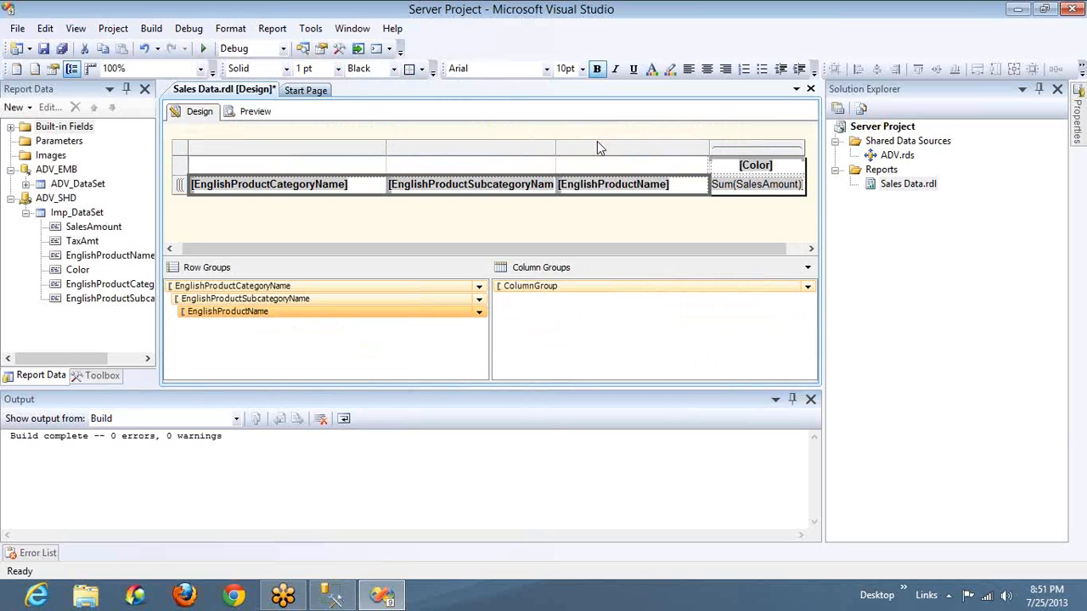
# Fill the Color header cell's background with Light Gray
pyautogui.click(682, 185)
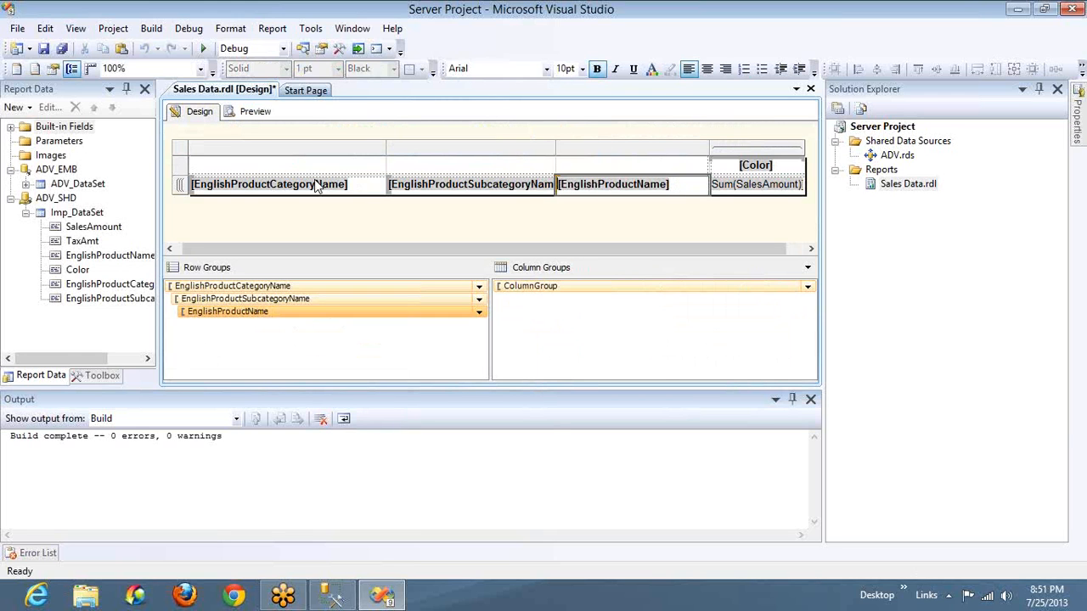
pyautogui.click(368, 187)
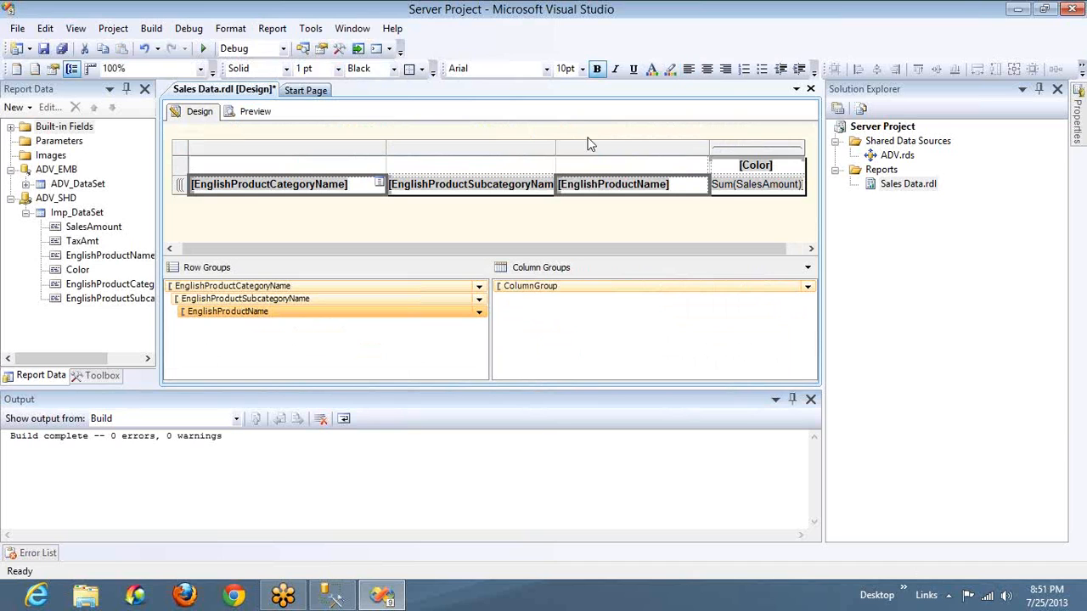
pyautogui.click(791, 168)
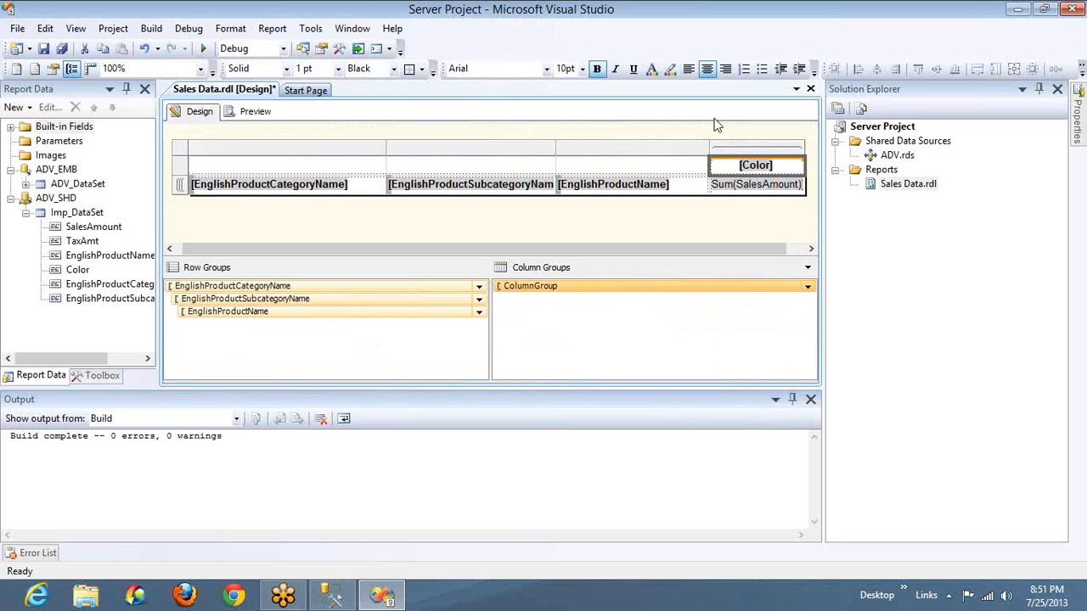
pyautogui.click(670, 71)
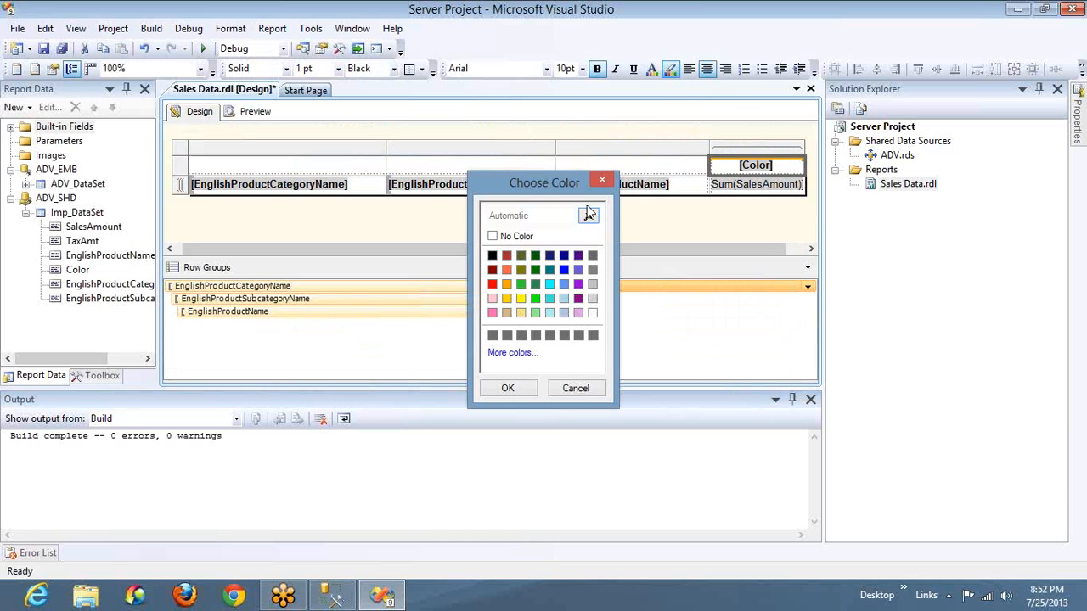
pyautogui.click(593, 299)
pyautogui.click(508, 388)
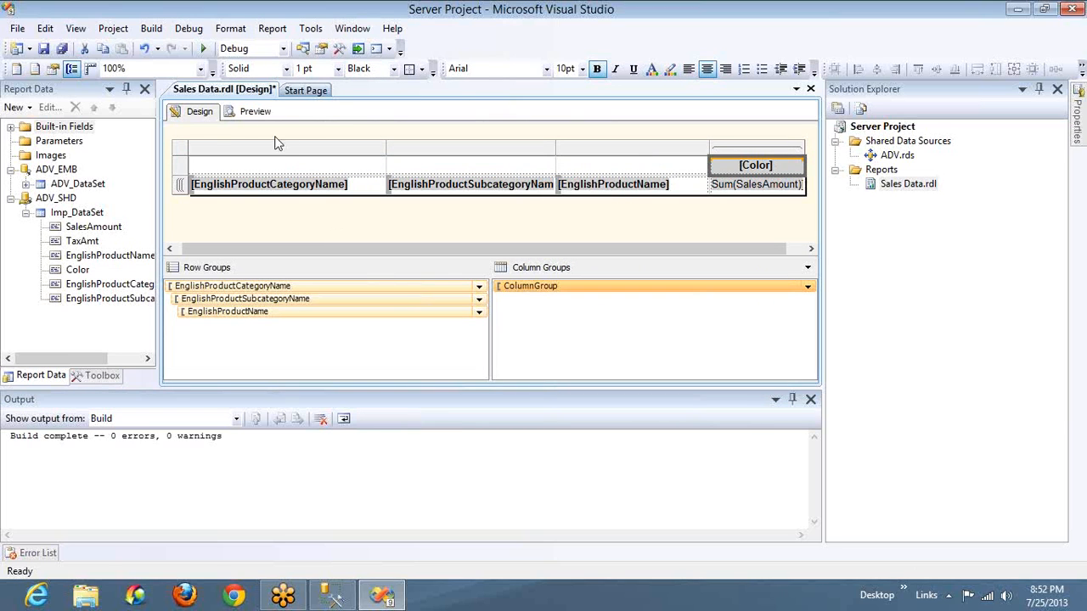
# Preview the report and look across the shaded color column headers
pyautogui.click(255, 112)
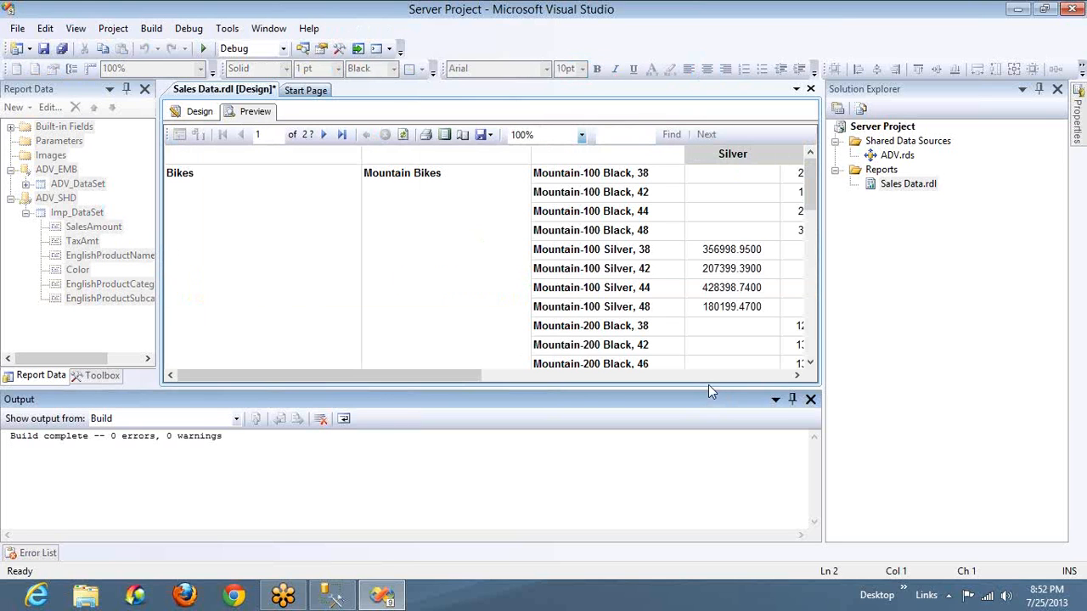
pyautogui.click(714, 376)
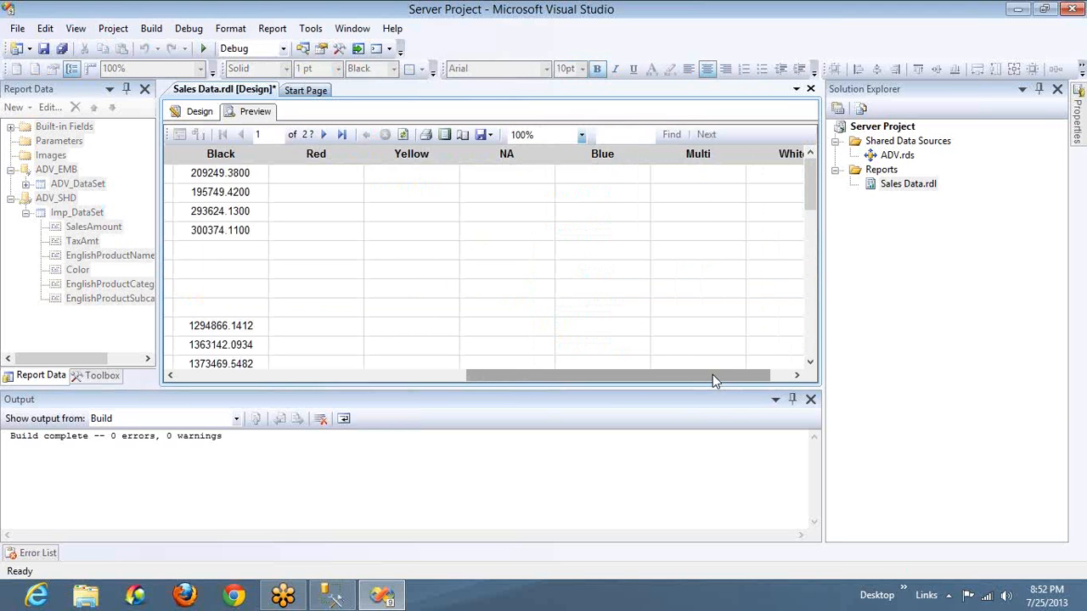
pyautogui.moveTo(712, 374); pyautogui.dragTo(620, 380)
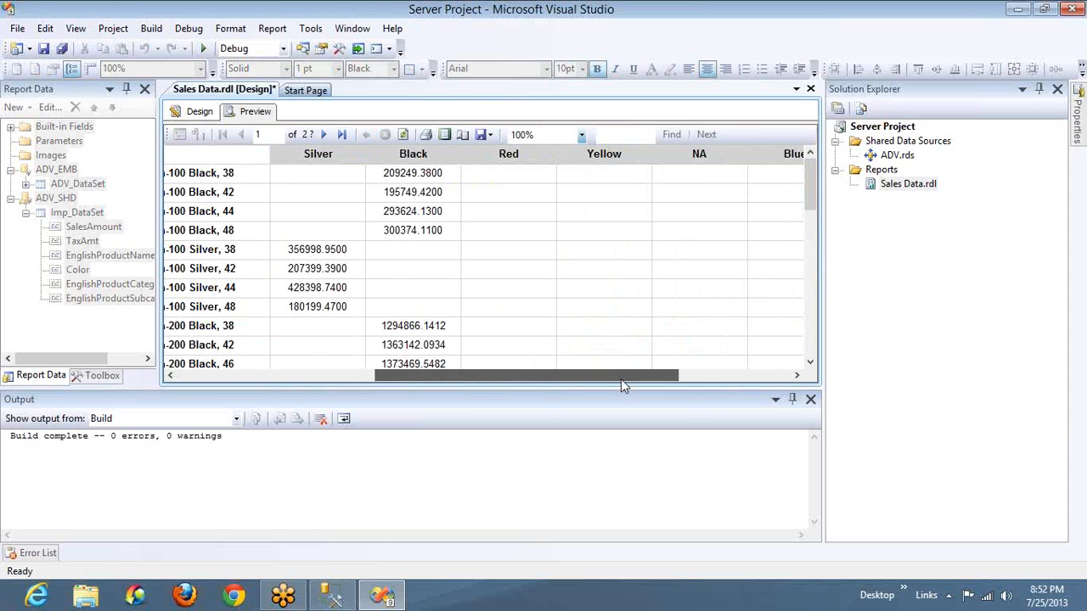
pyautogui.moveTo(621, 379); pyautogui.dragTo(270, 377)
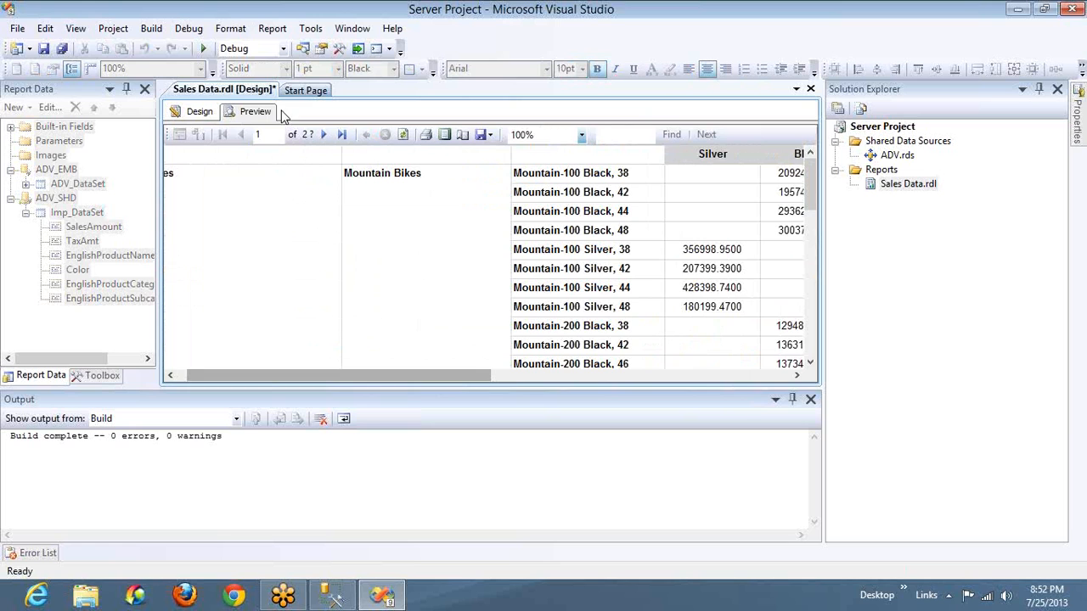
# Change the Color header cell's background to black and preview the report
pyautogui.click(197, 112)
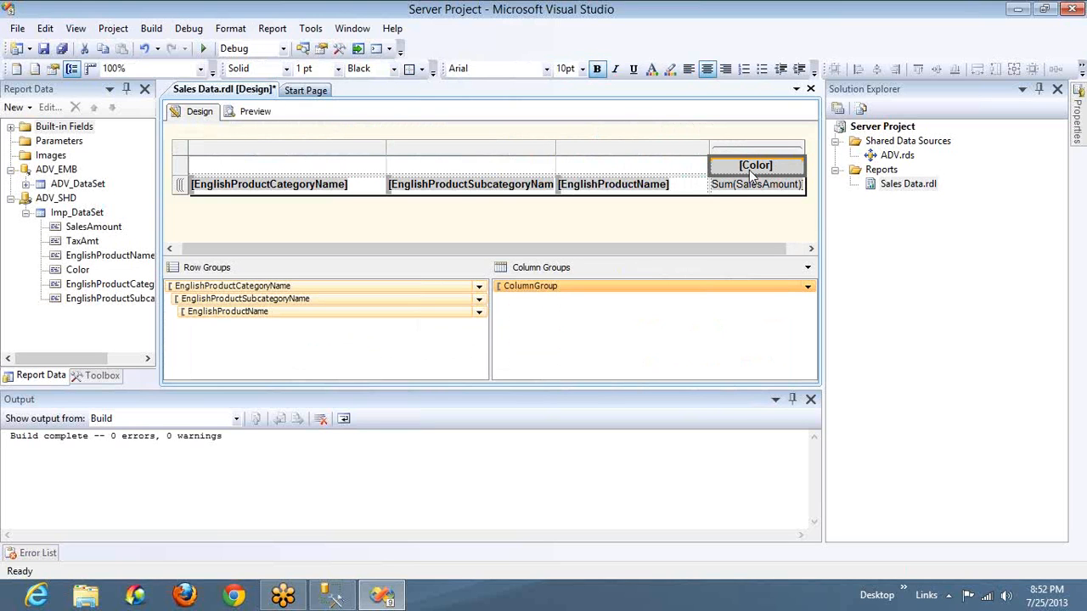
pyautogui.click(668, 71)
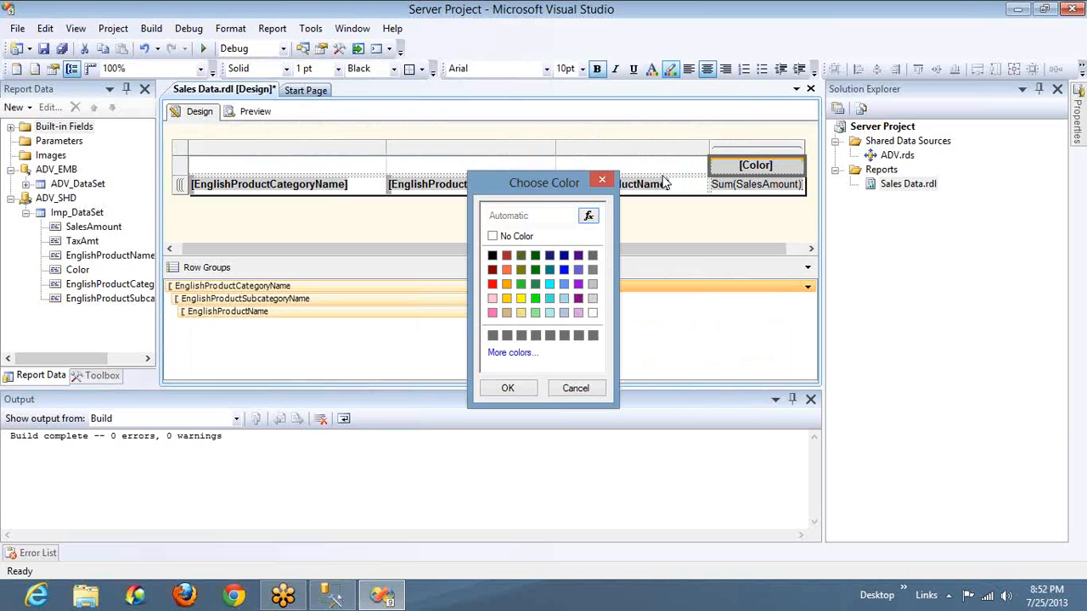
pyautogui.click(493, 256)
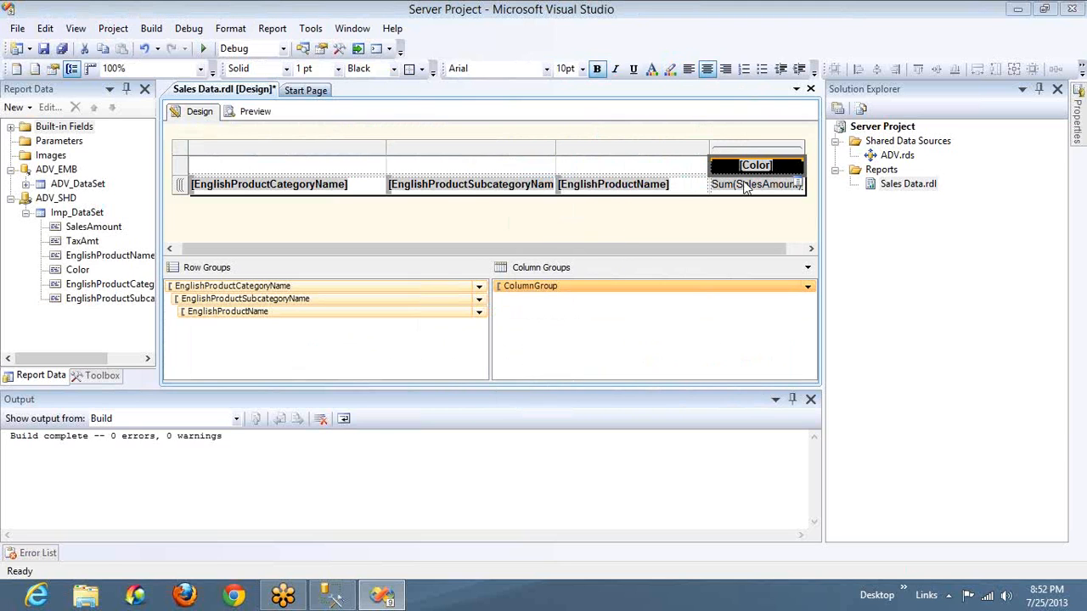
pyautogui.click(257, 120)
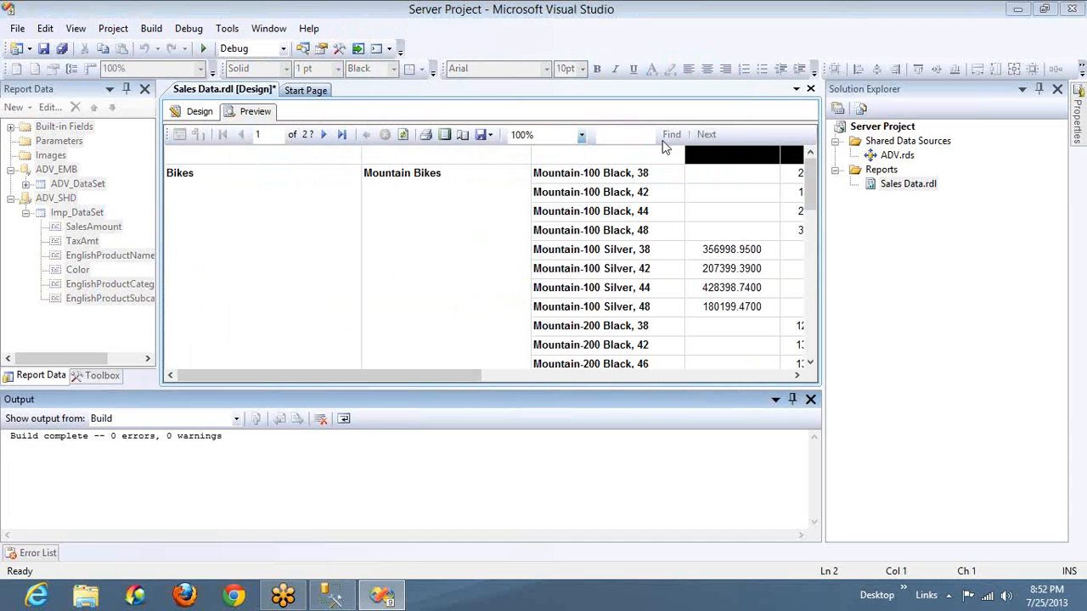
pyautogui.click(746, 375)
# Set the Color header's font color to Red and check it in the report preview
pyautogui.click(200, 111)
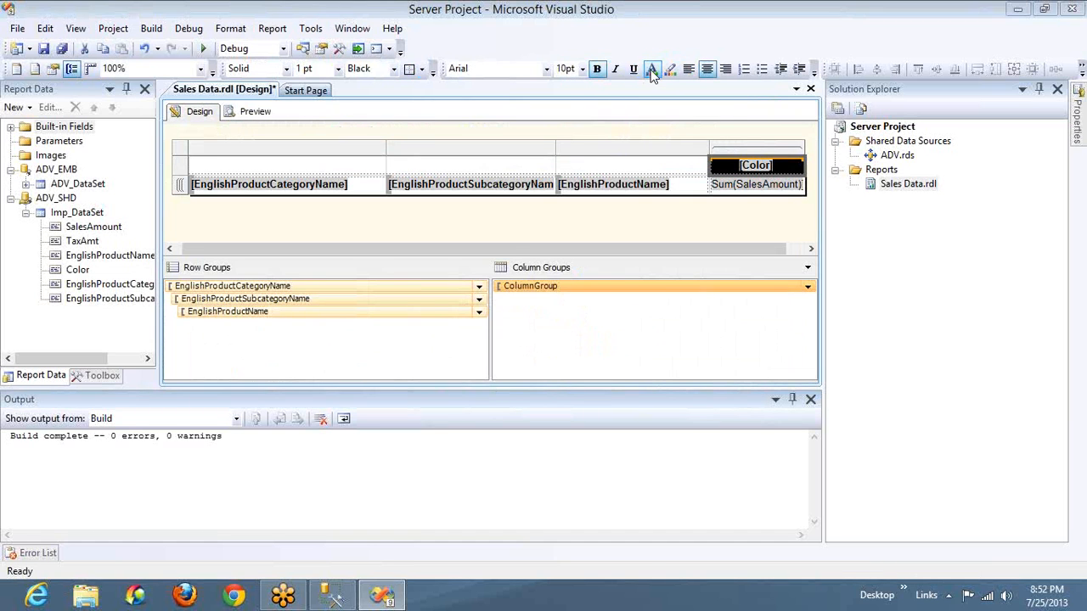
pyautogui.click(652, 72)
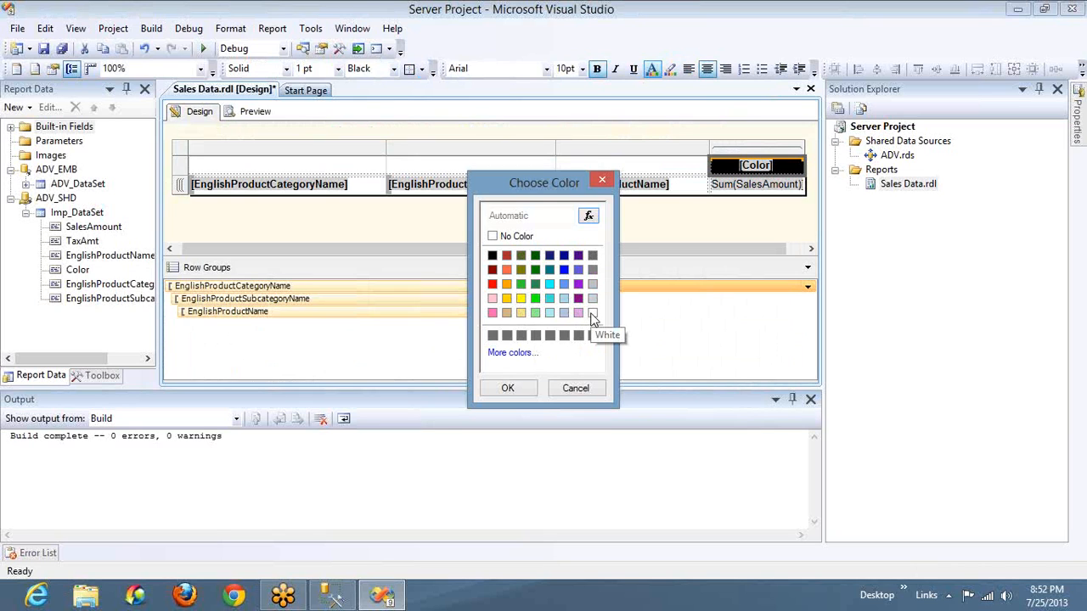
pyautogui.click(493, 285)
pyautogui.click(506, 390)
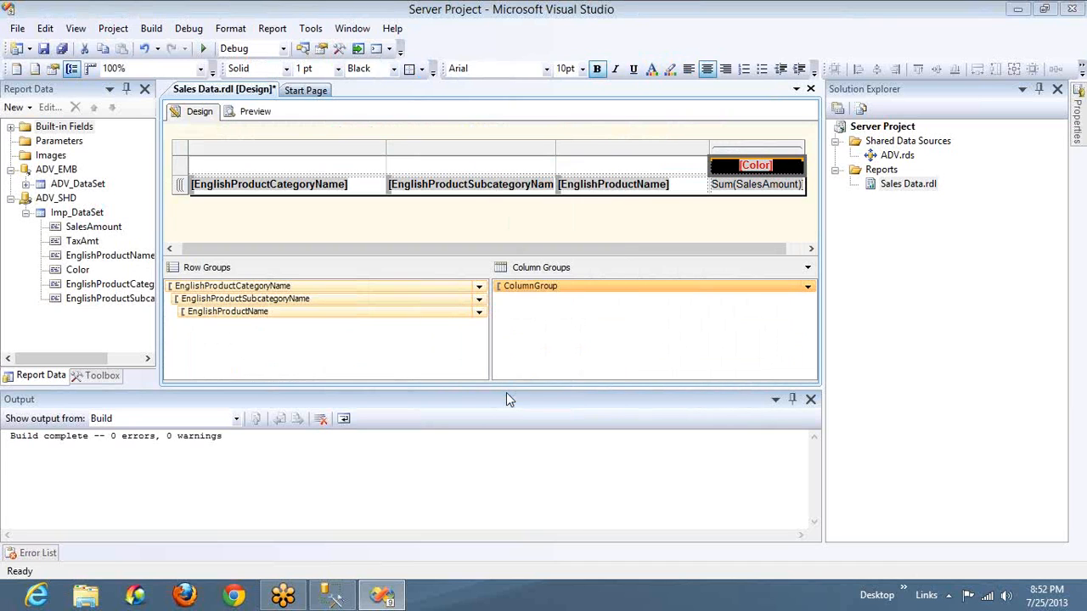
pyautogui.click(255, 112)
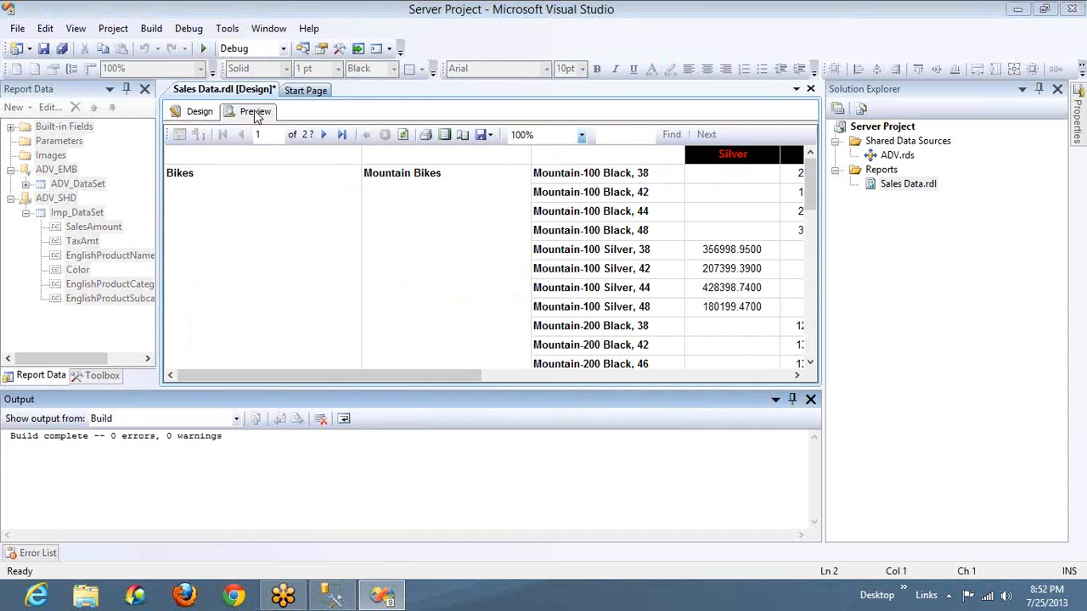
pyautogui.click(199, 111)
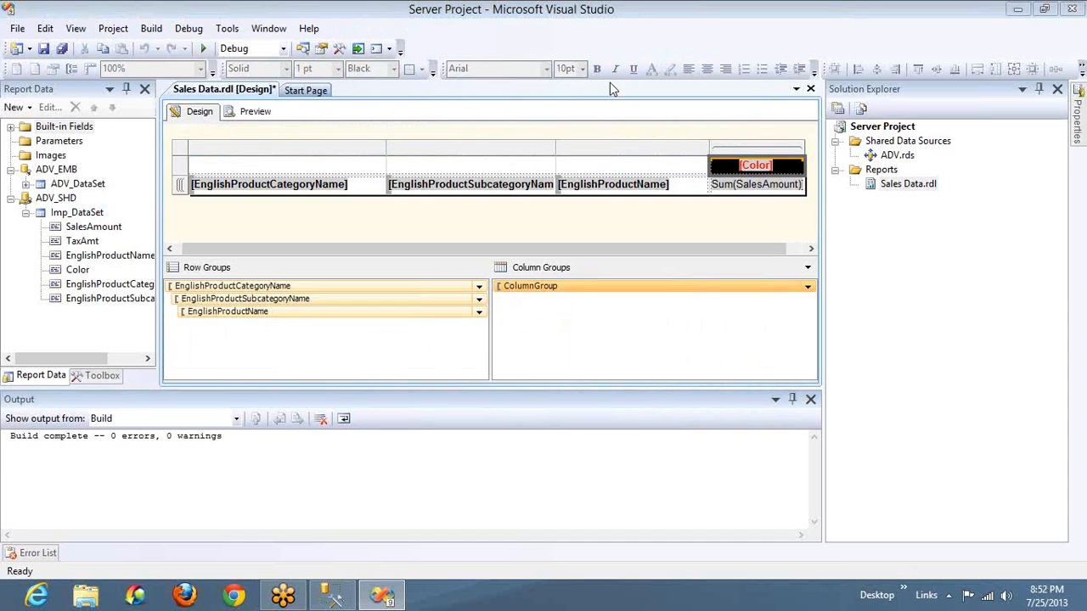
# Set the Color header's font color to white and preview the report
pyautogui.click(651, 69)
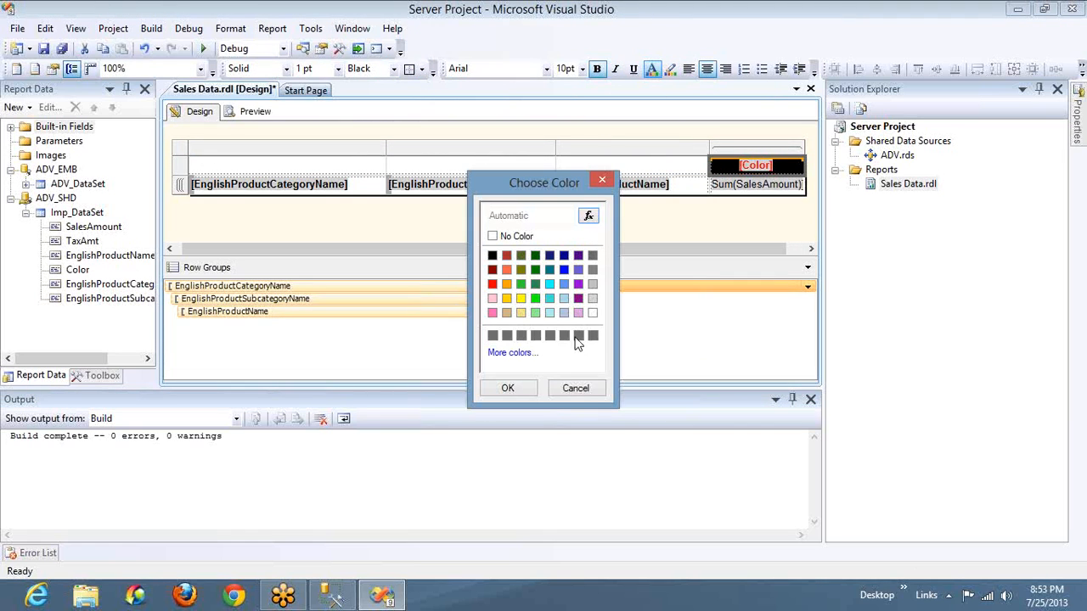
pyautogui.click(593, 312)
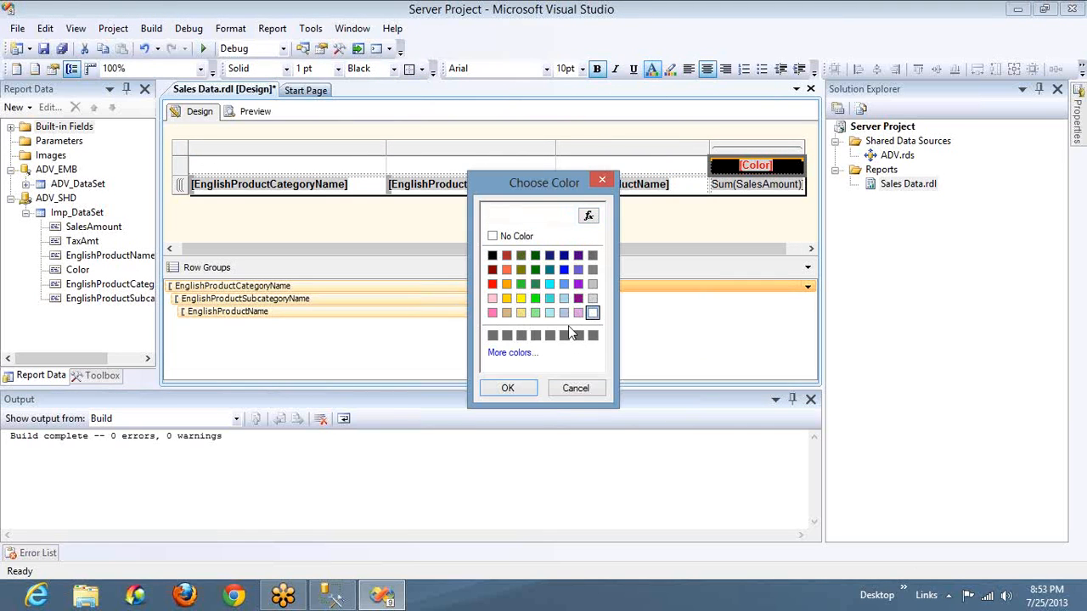
pyautogui.click(507, 388)
pyautogui.click(260, 113)
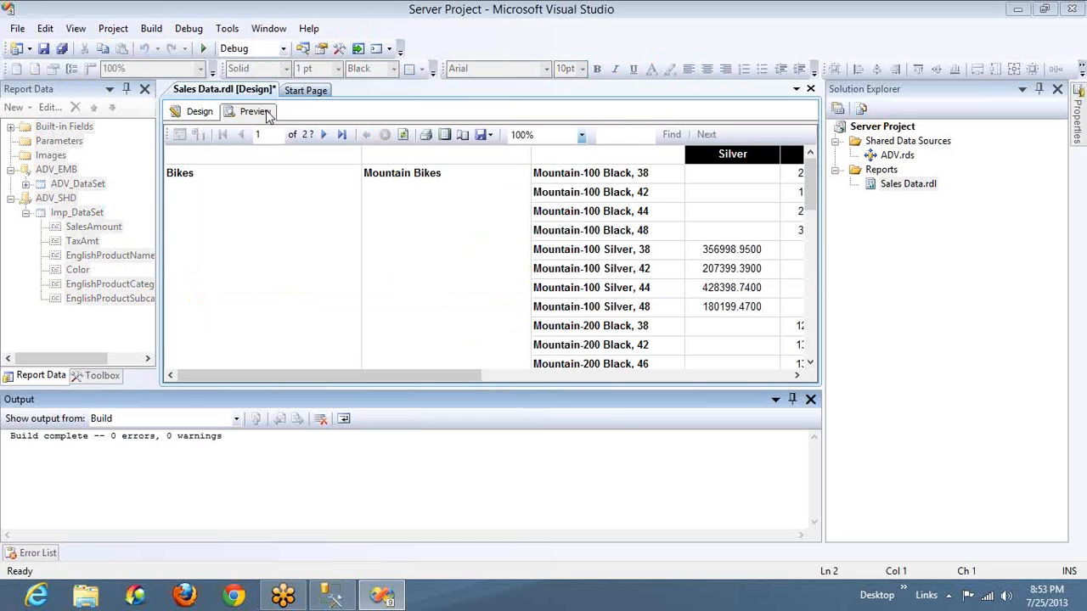
# Return to the report design and fill the EnglishProductCategoryName cell's background with black
pyautogui.click(202, 112)
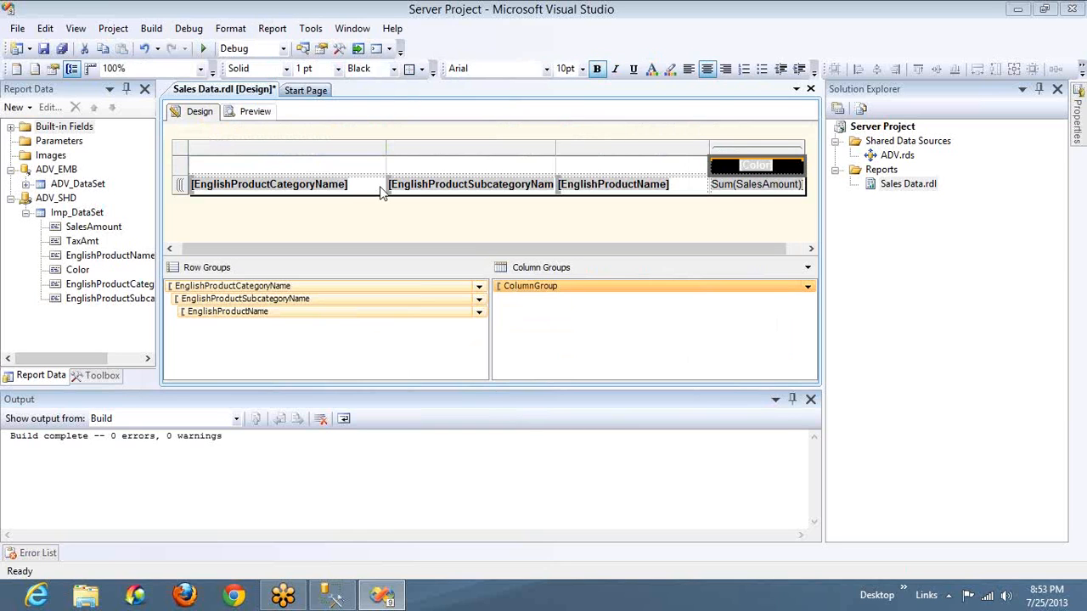
pyautogui.click(369, 188)
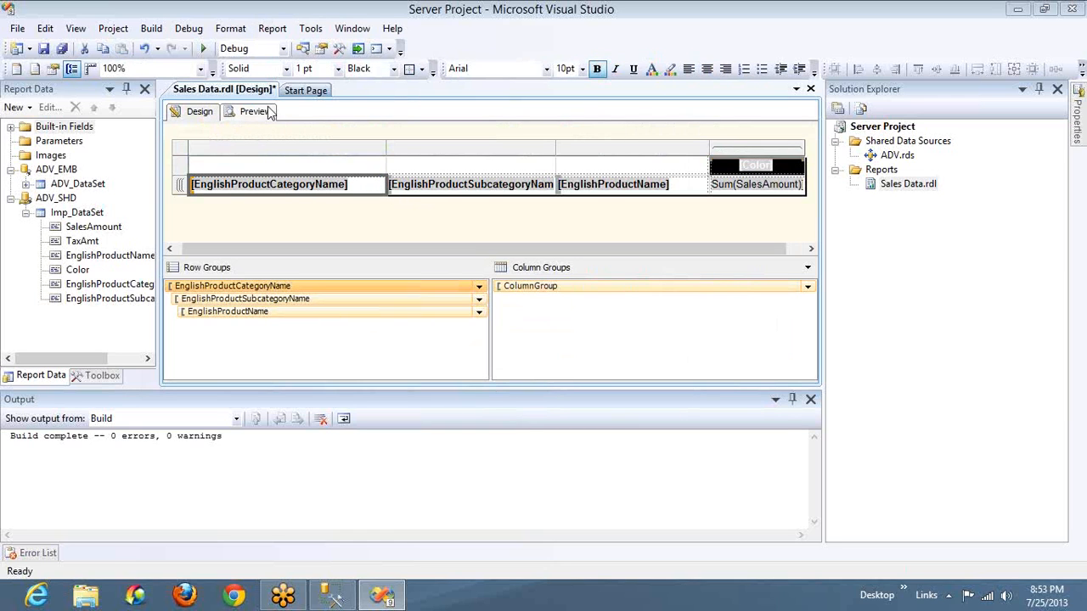
pyautogui.click(671, 69)
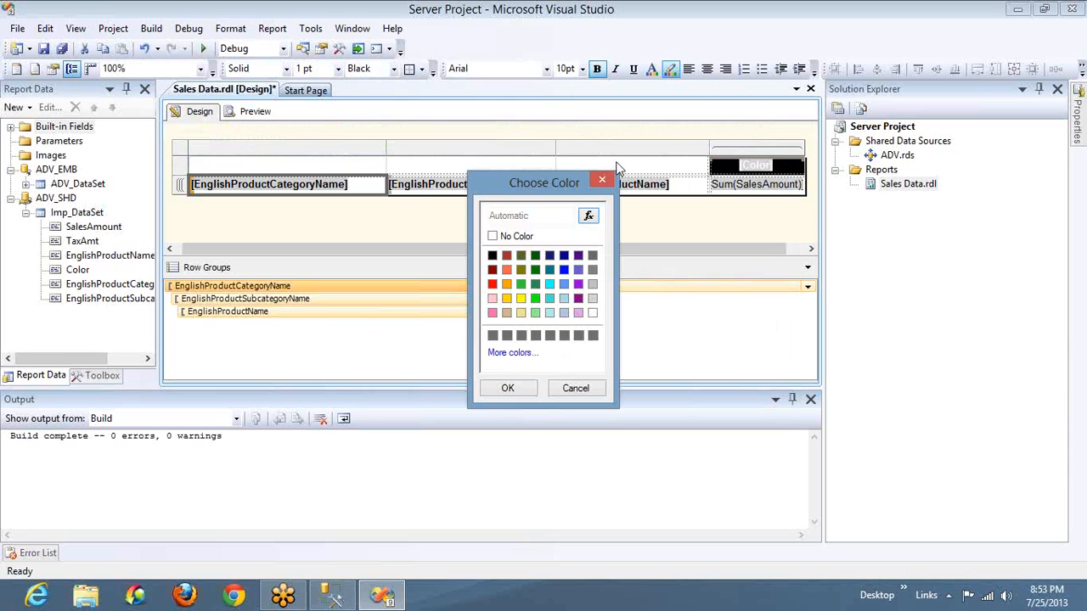
pyautogui.click(493, 256)
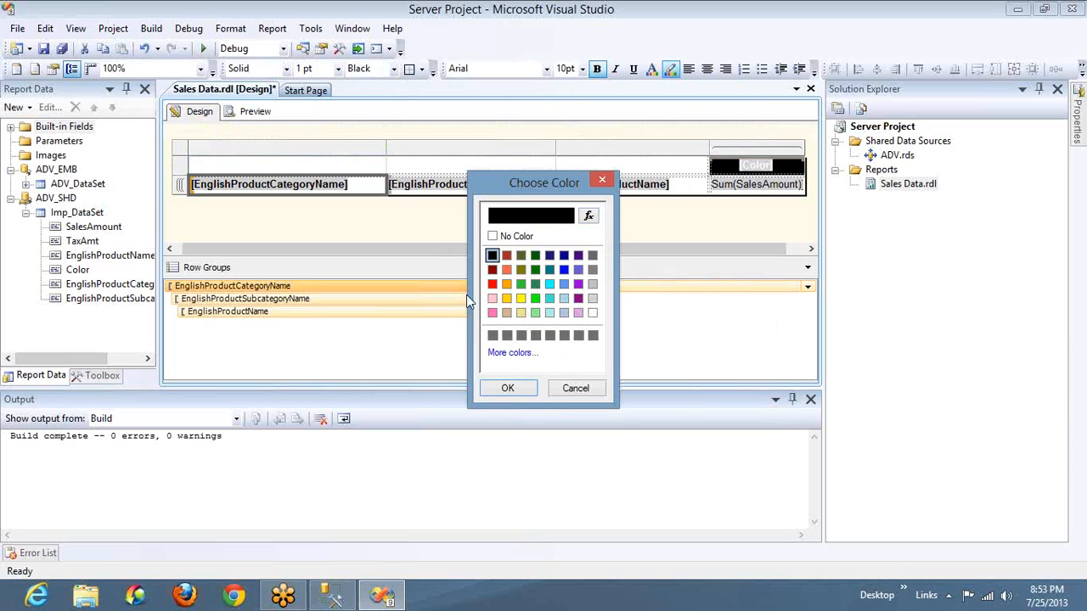
pyautogui.click(508, 389)
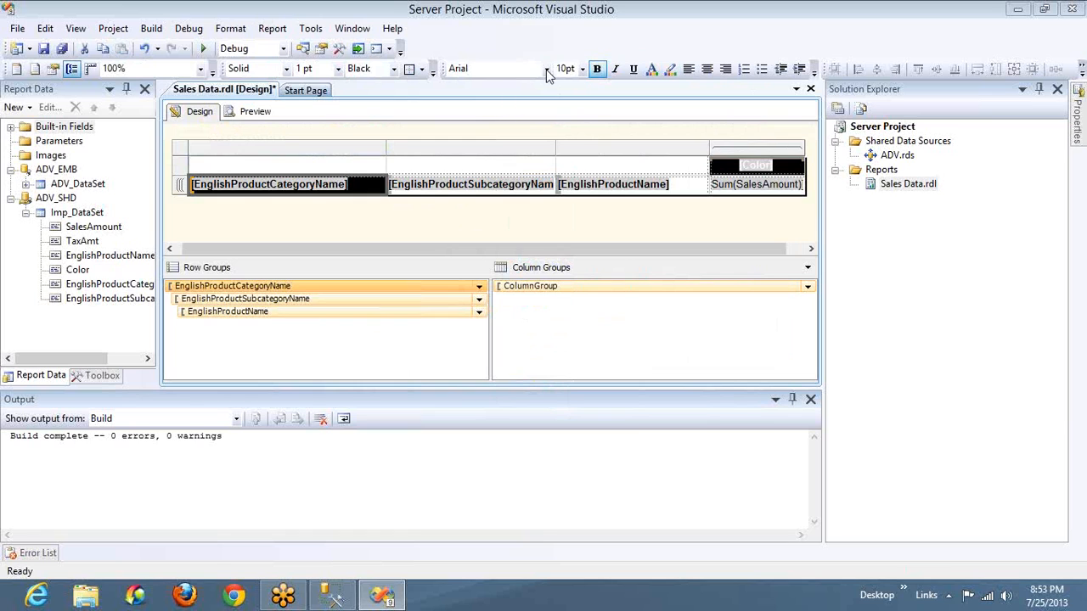
# Set the EnglishProductCategoryName cell's font color to white
pyautogui.click(653, 72)
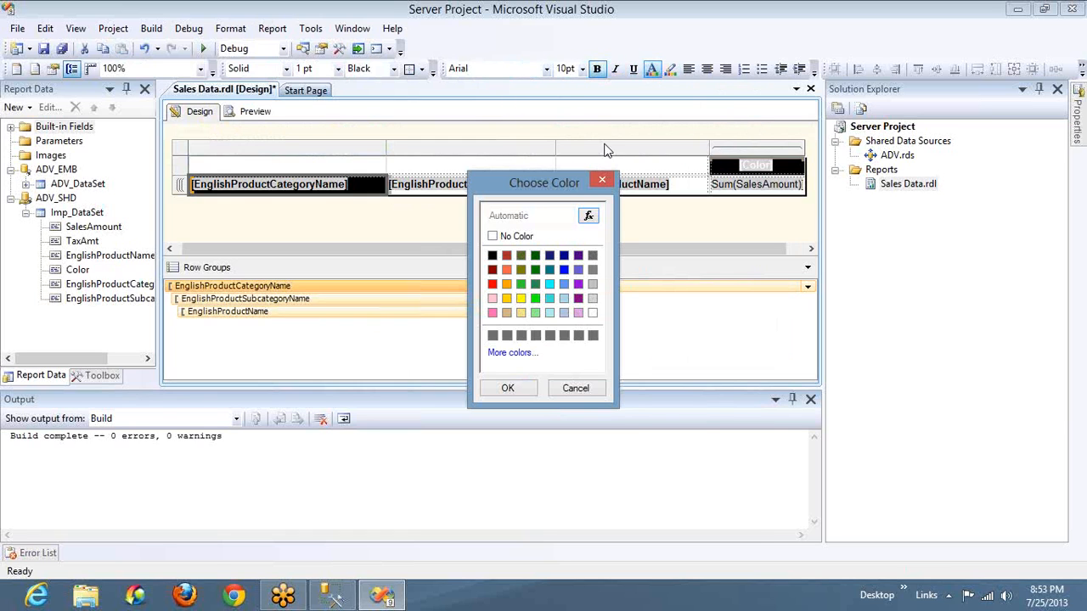
pyautogui.click(518, 238)
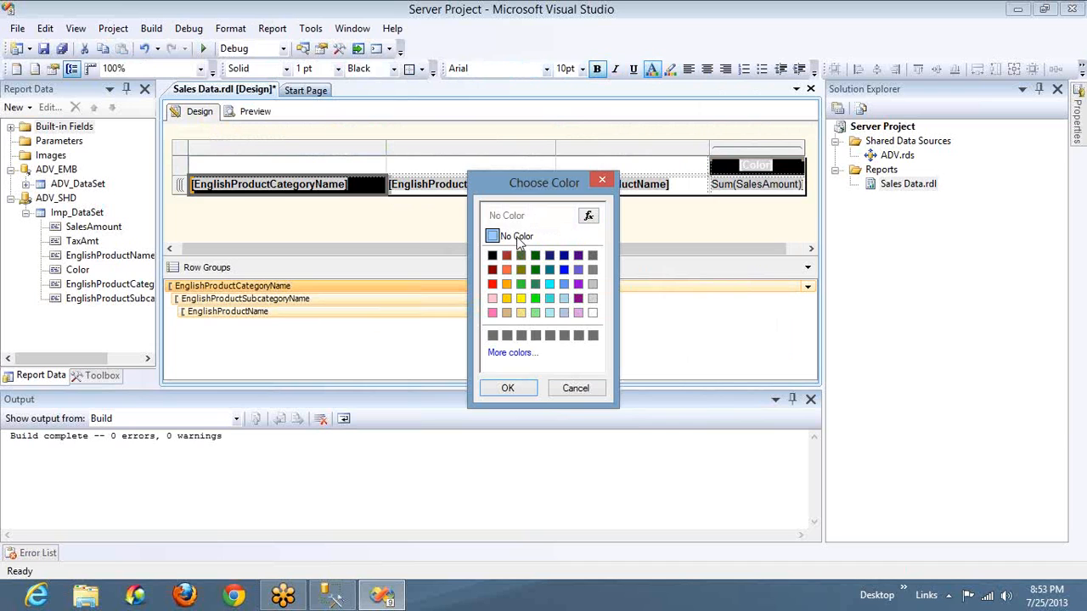
pyautogui.click(592, 313)
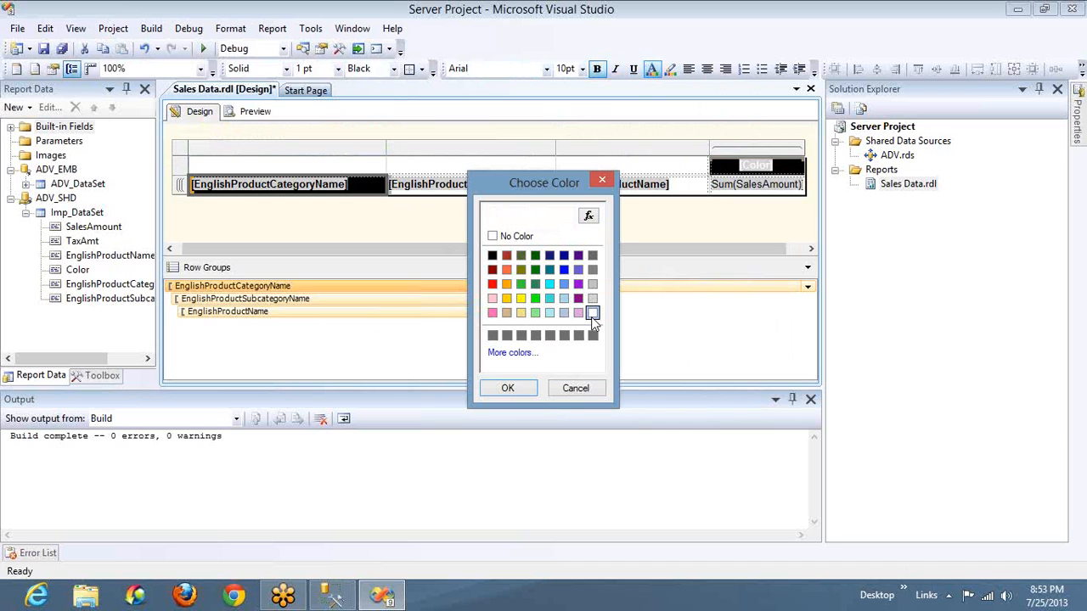
pyautogui.click(509, 388)
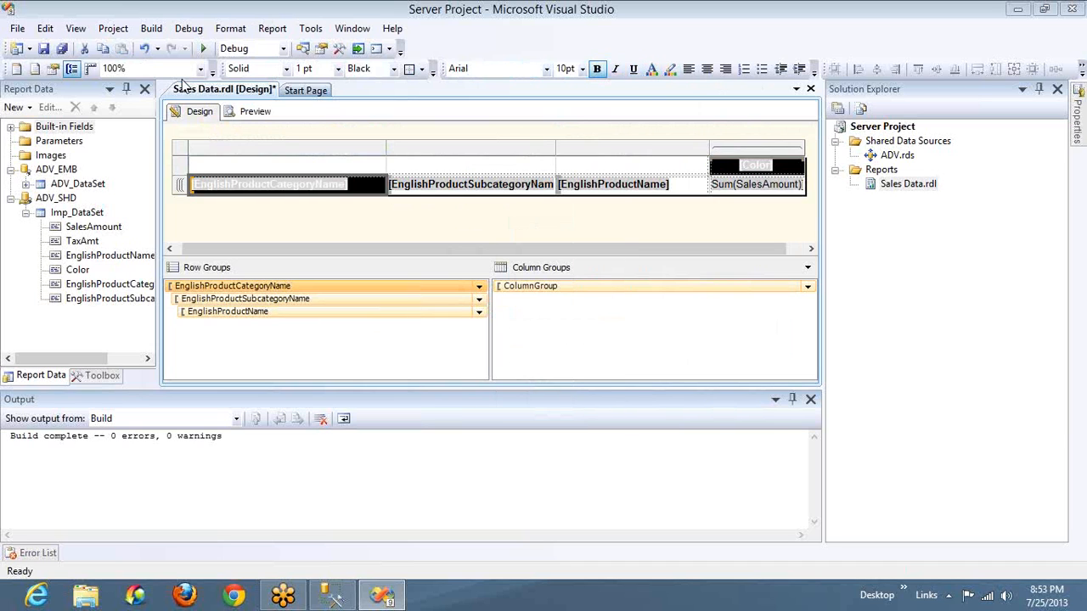
# Preview the report and check the category column's colors in print layout, then return to the normal preview
pyautogui.click(252, 113)
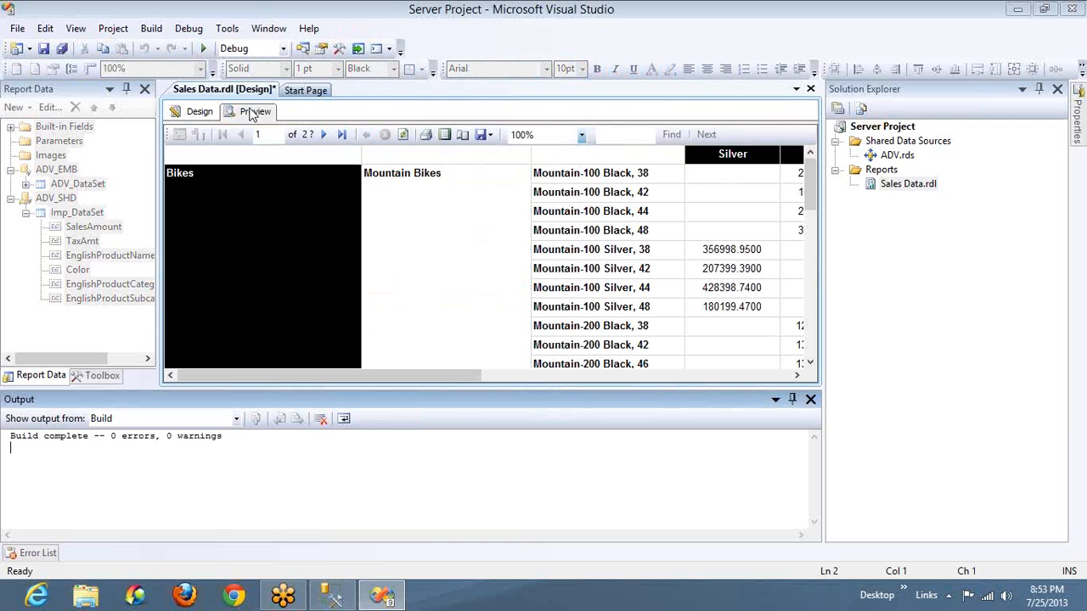
pyautogui.click(443, 135)
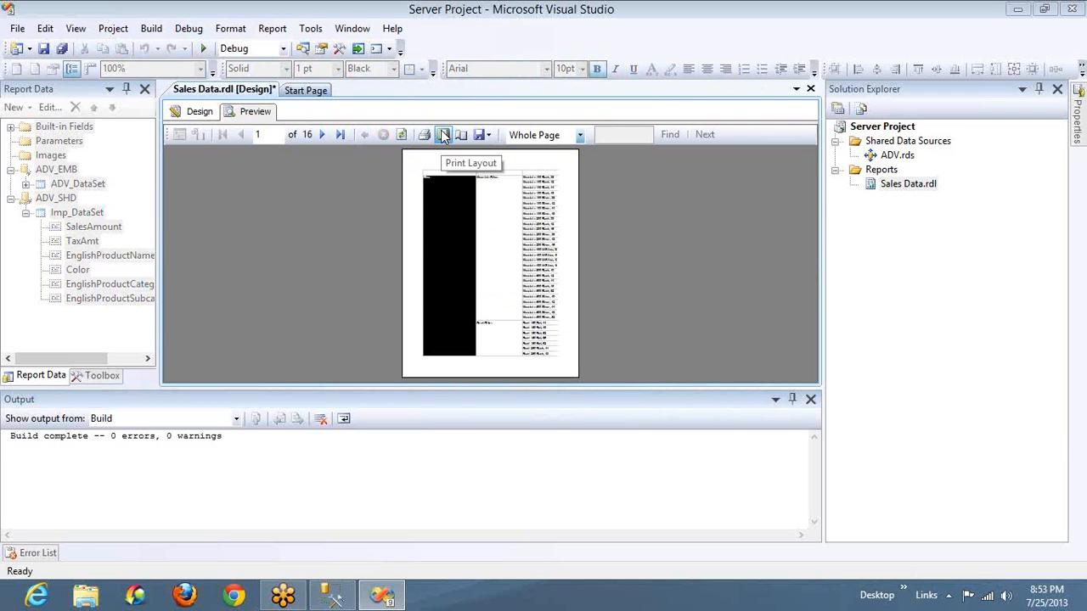
pyautogui.click(443, 135)
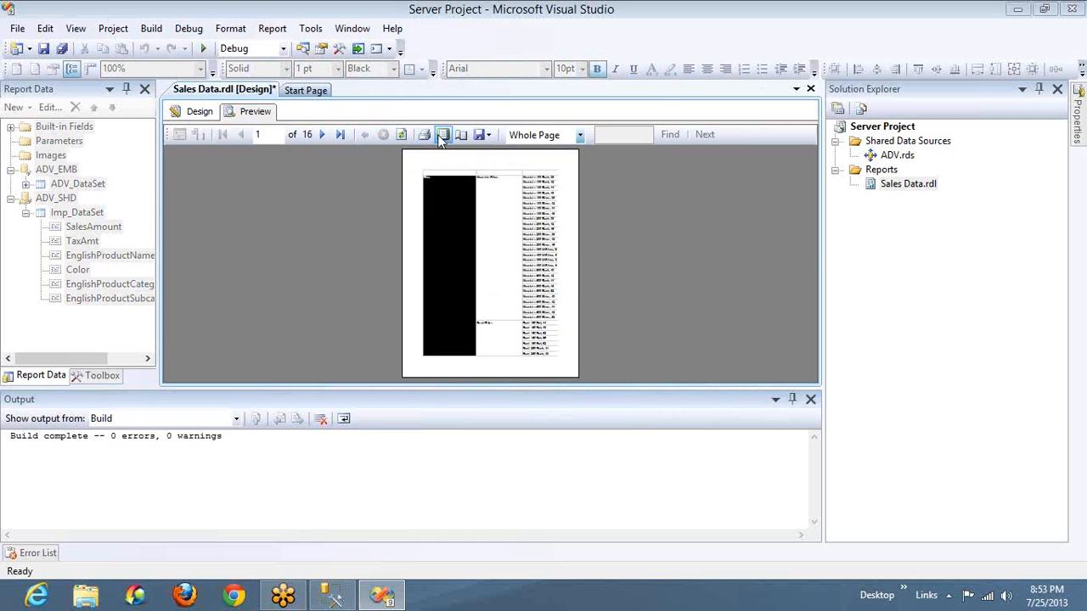
# Fill the EnglishProductSubcategoryName and EnglishProductName cells' backgrounds with black in the report design
pyautogui.click(198, 112)
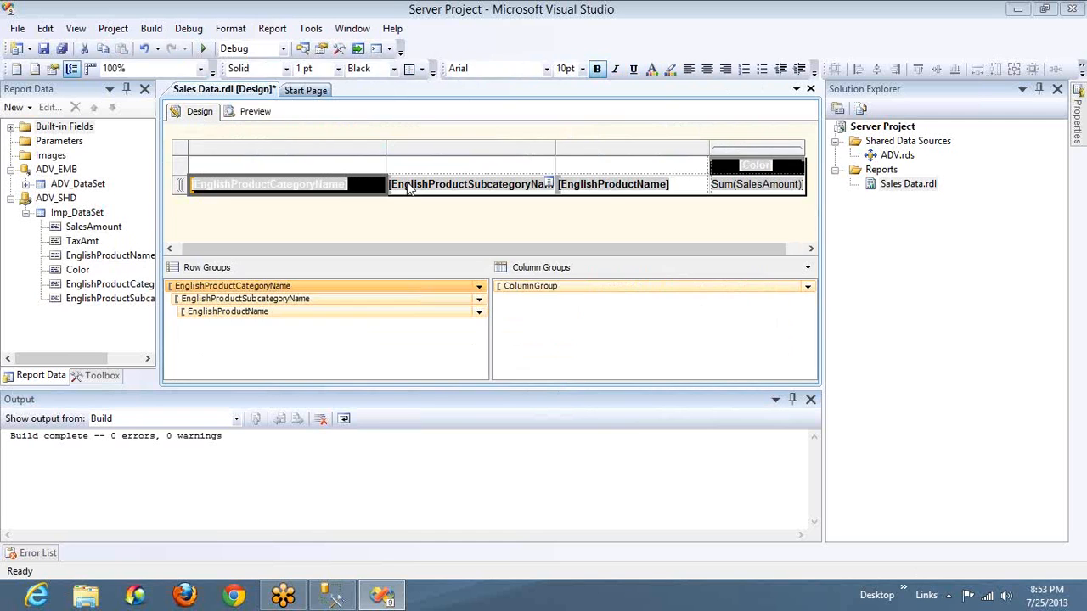
pyautogui.click(416, 188)
pyautogui.keyDown('ctrl'); pyautogui.click(574, 192); pyautogui.keyUp('ctrl')
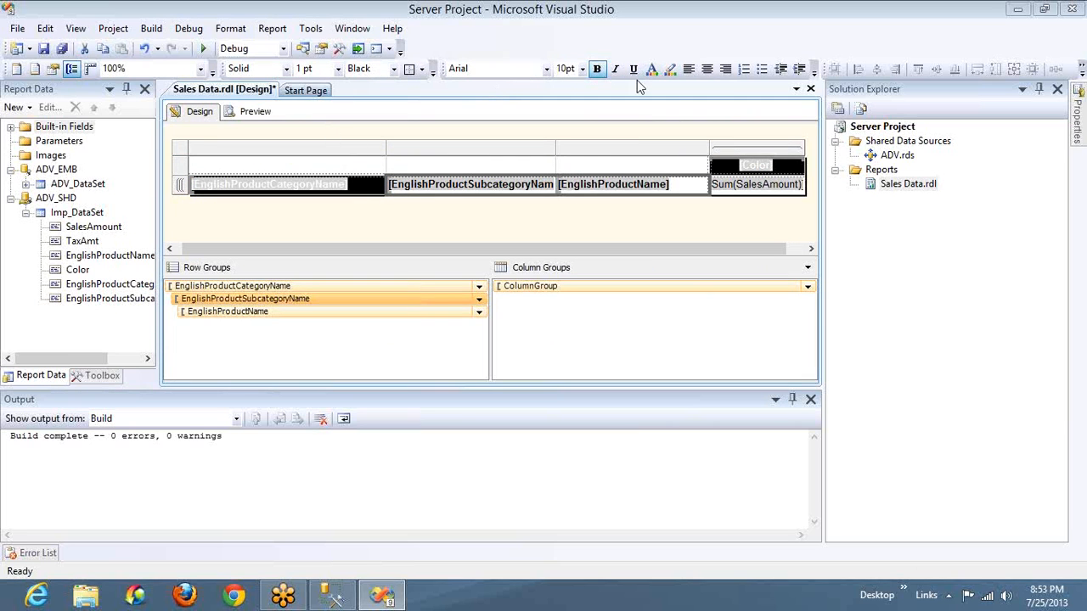
pyautogui.click(670, 71)
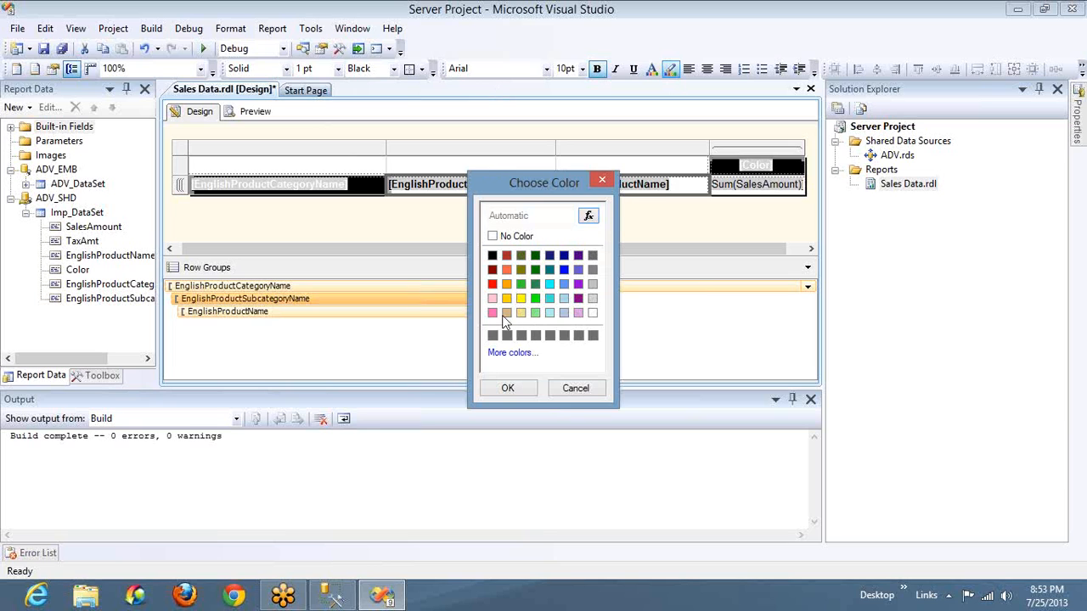
pyautogui.click(493, 255)
pyautogui.click(521, 391)
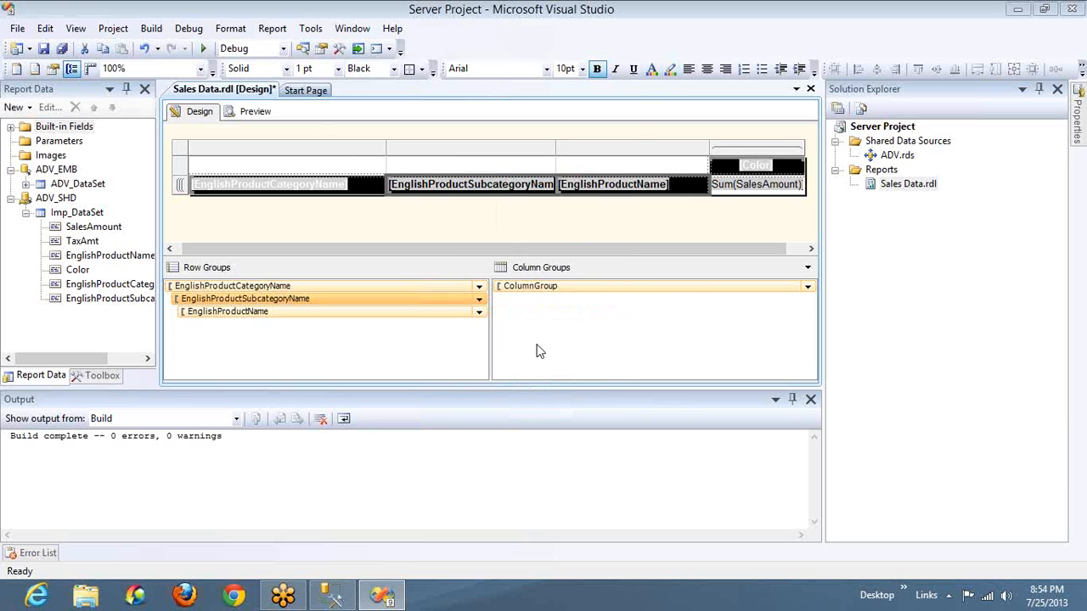
# Set the font color of the EnglishProductSubcategoryName and EnglishProductName cells to white
pyautogui.click(652, 71)
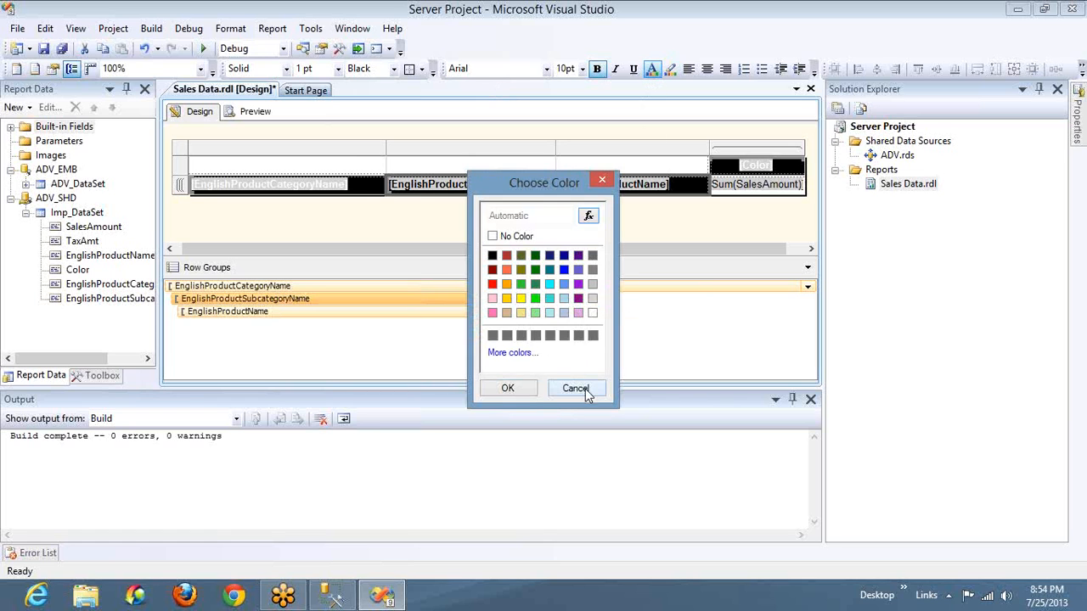
pyautogui.click(592, 314)
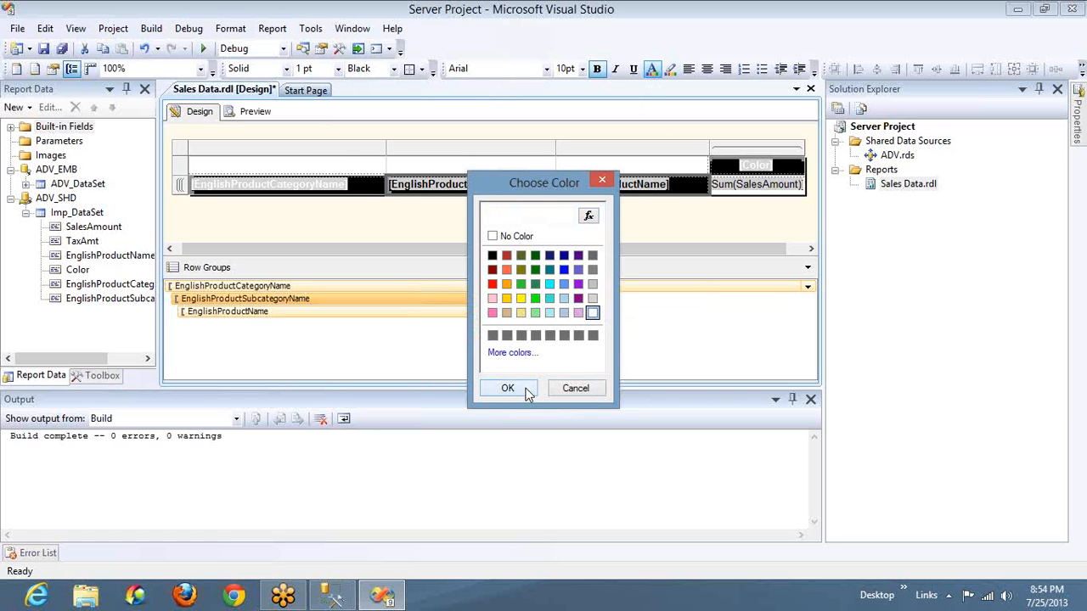
pyautogui.click(527, 389)
# Preview the report across its color columns and close the Output window to enlarge the preview
pyautogui.click(254, 111)
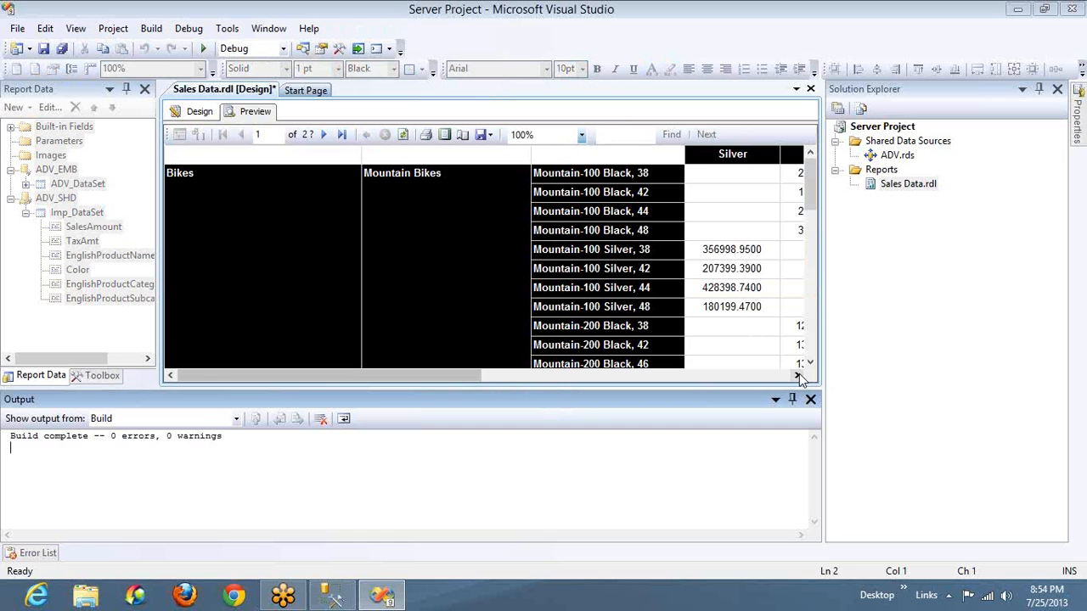
pyautogui.moveTo(799, 376); pyautogui.dragTo(799, 376)
pyautogui.click(809, 399)
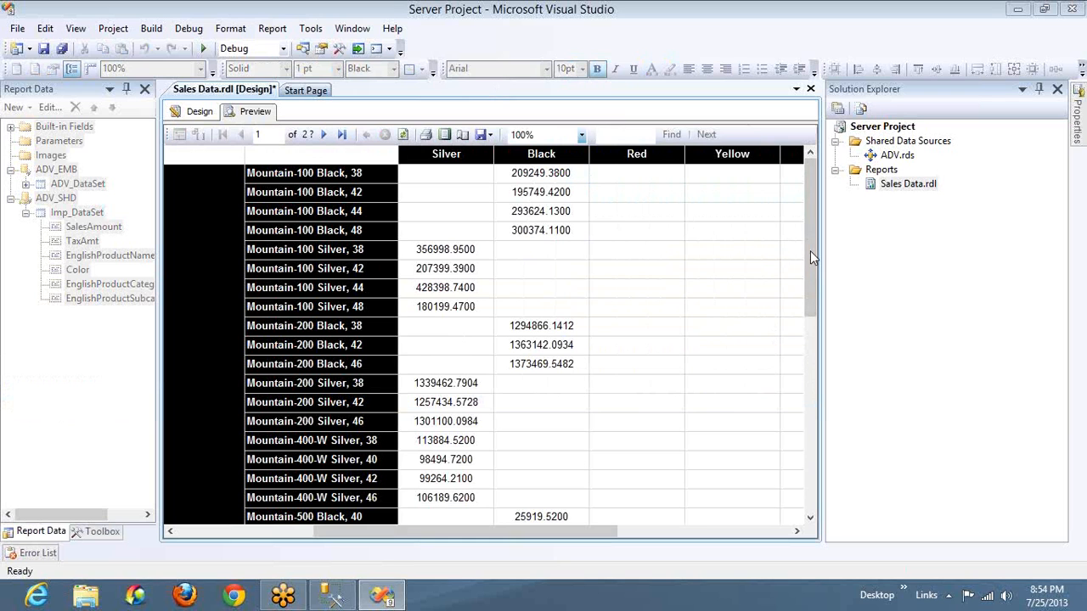
pyautogui.moveTo(810, 255); pyautogui.dragTo(807, 121)
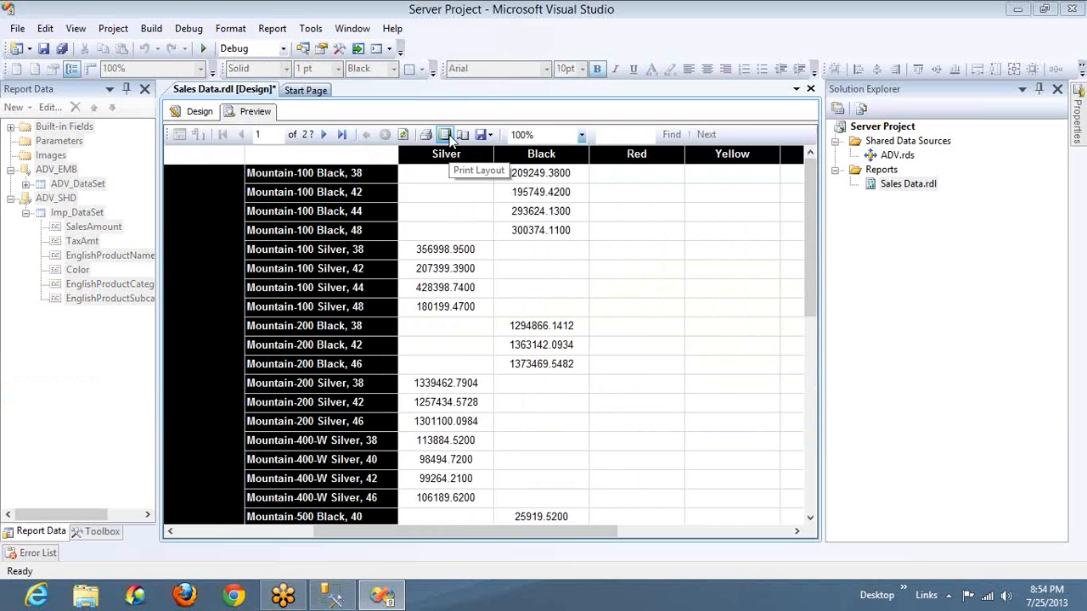
# Show the report in print layout and set its page setup to A4 paper in Landscape orientation
pyautogui.click(444, 135)
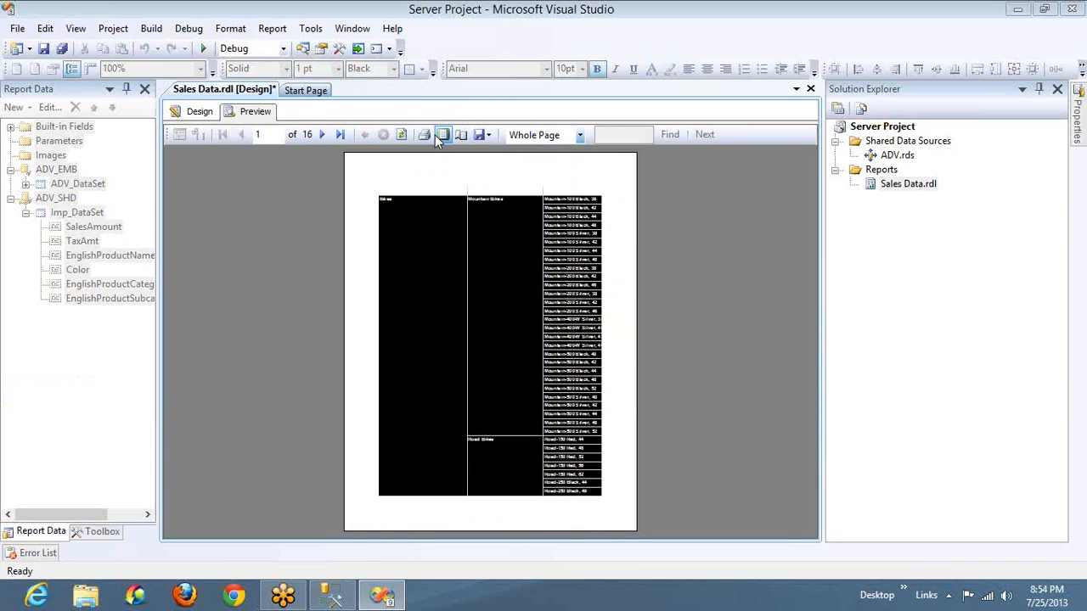
pyautogui.click(461, 134)
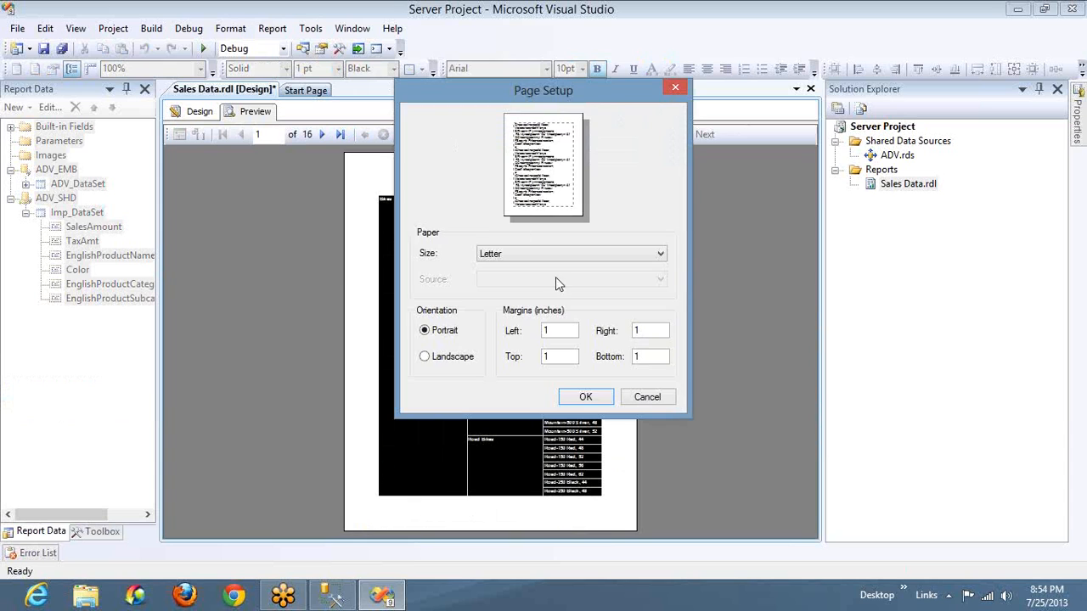
pyautogui.click(558, 254)
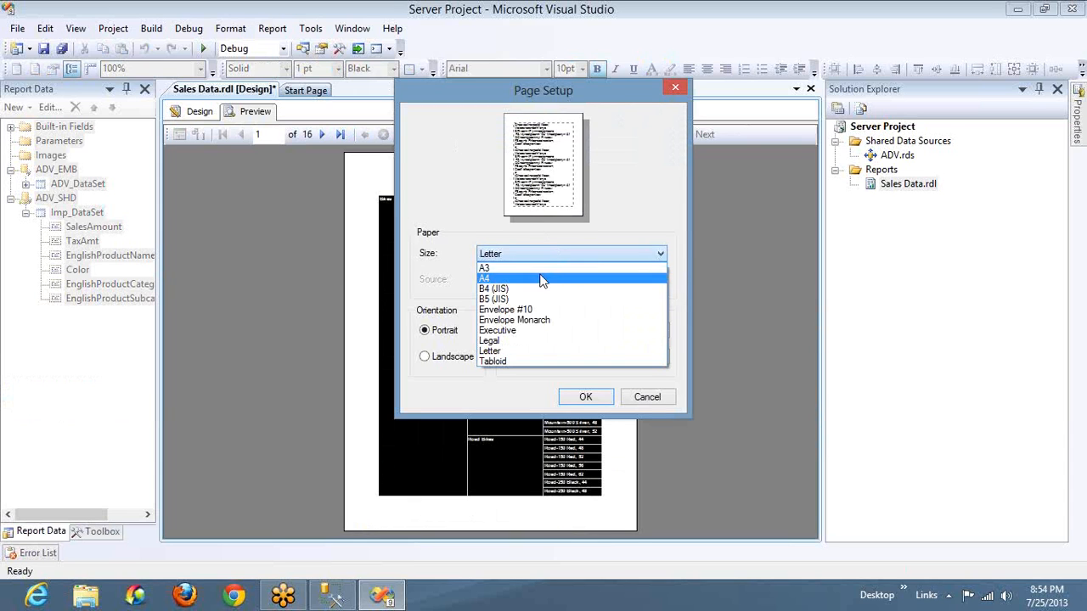
pyautogui.click(542, 280)
pyautogui.click(543, 252)
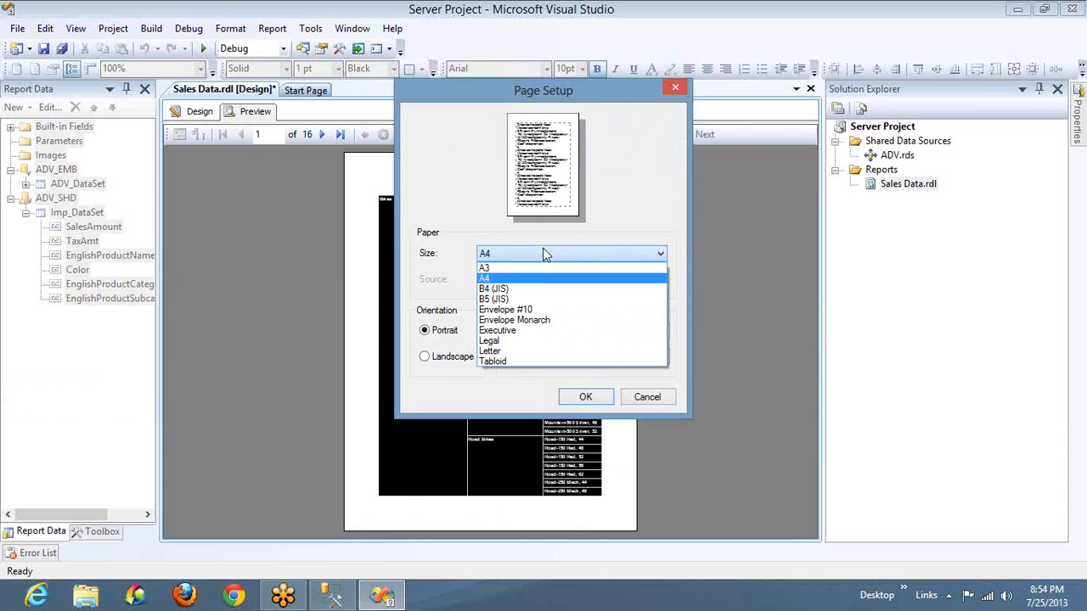
pyautogui.click(462, 293)
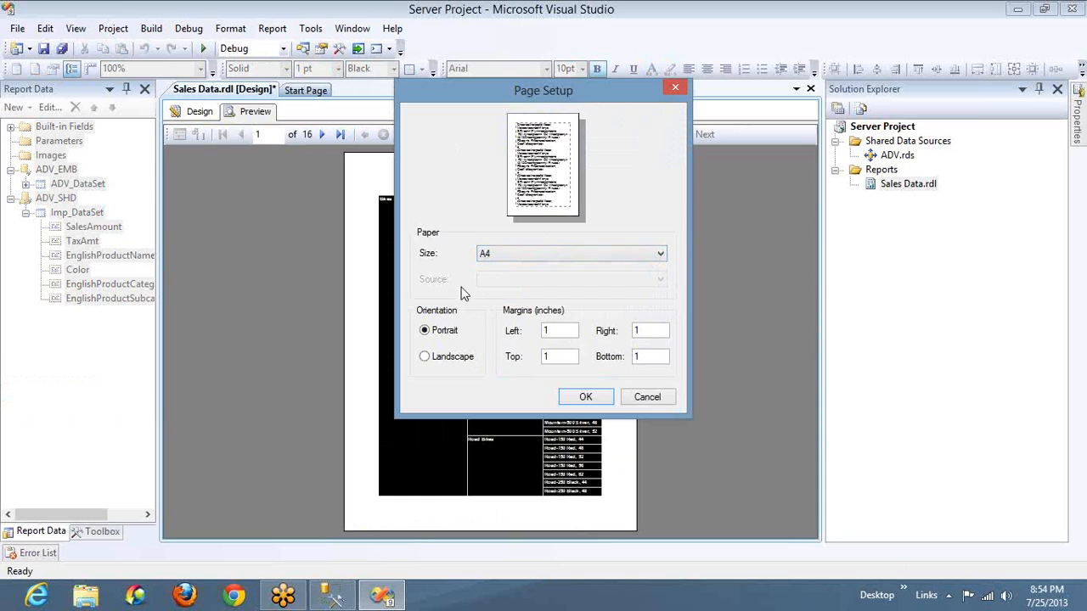
pyautogui.click(460, 363)
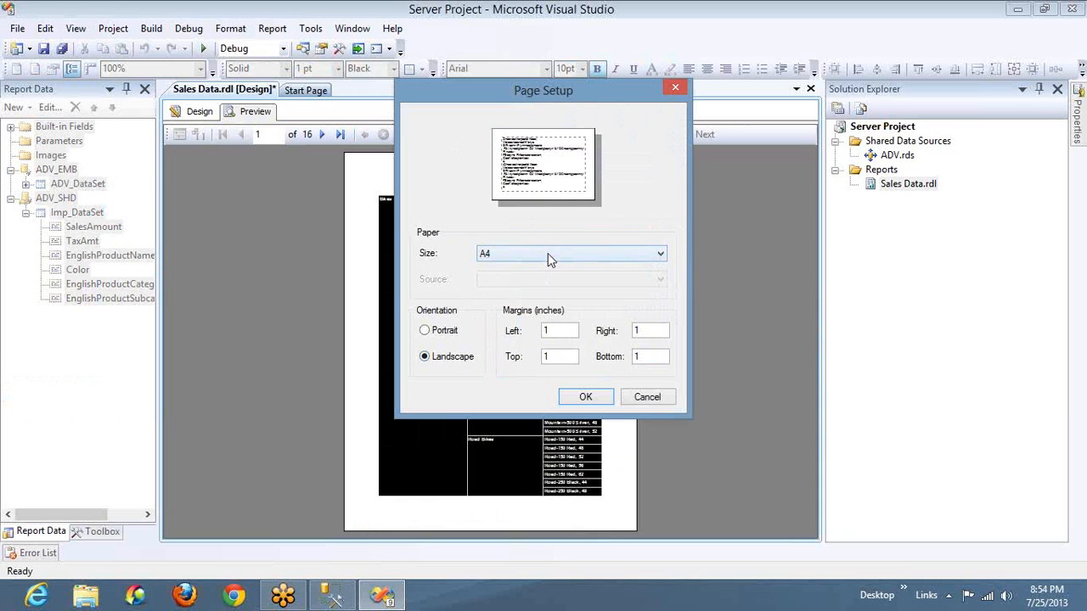
# Set the page's left and right margins to 0.1 inches
pyautogui.click(559, 328)
pyautogui.press('Home')
pyautogui.write('0.')
pyautogui.click(646, 330)
pyautogui.press('Home')
pyautogui.write('0.')
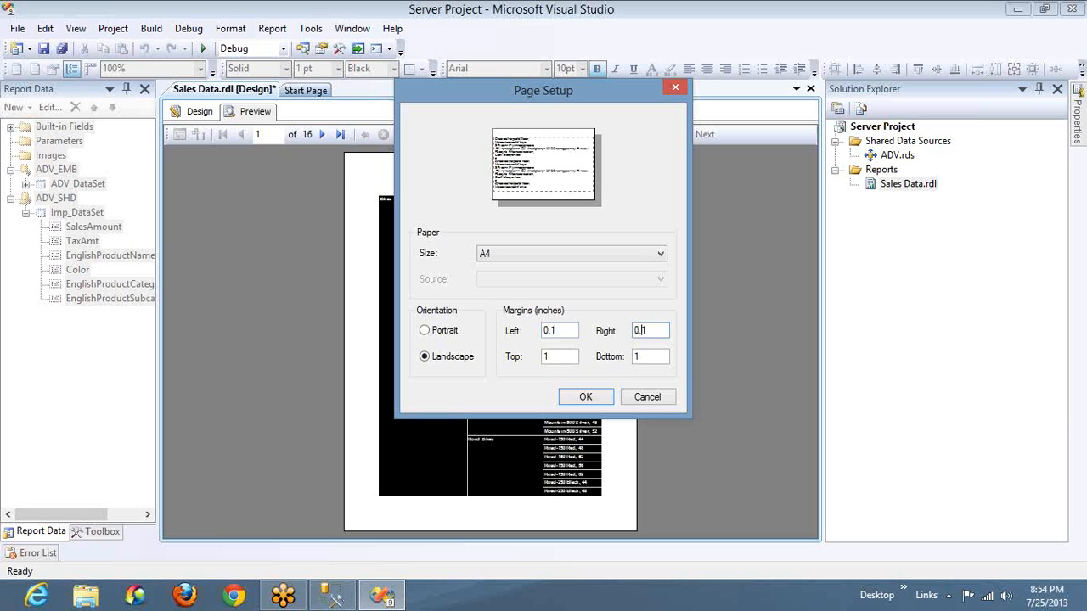
# Set the bottom and top margins to 0.1 inches, apply the page setup and return to the report design
pyautogui.rightClick(644, 362)
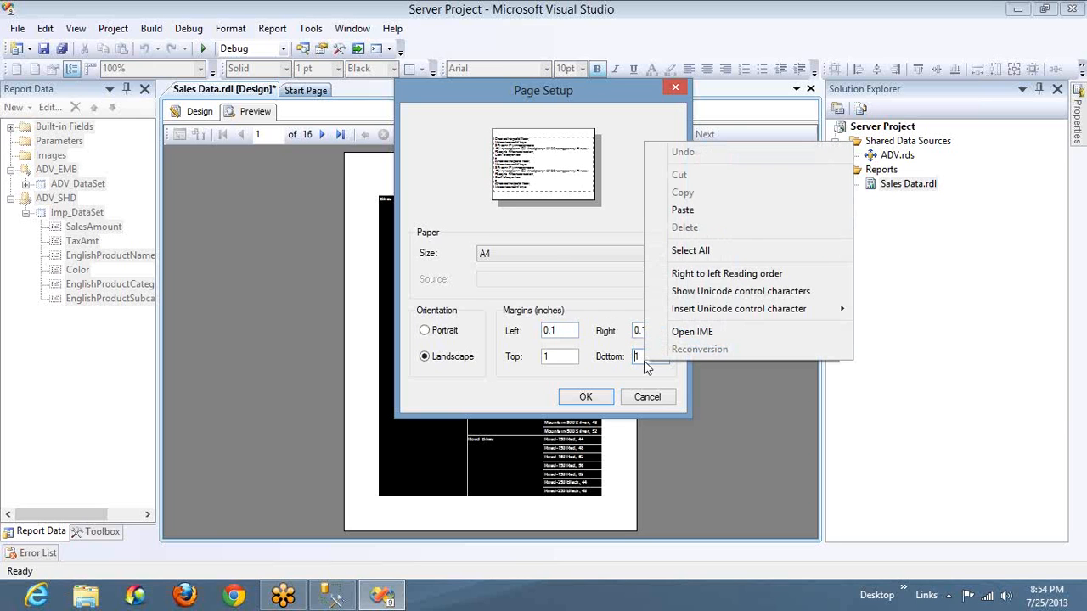
pyautogui.click(646, 361)
pyautogui.press('Home')
pyautogui.write('0.')
pyautogui.click(560, 356)
pyautogui.press('Home')
pyautogui.write('0.')
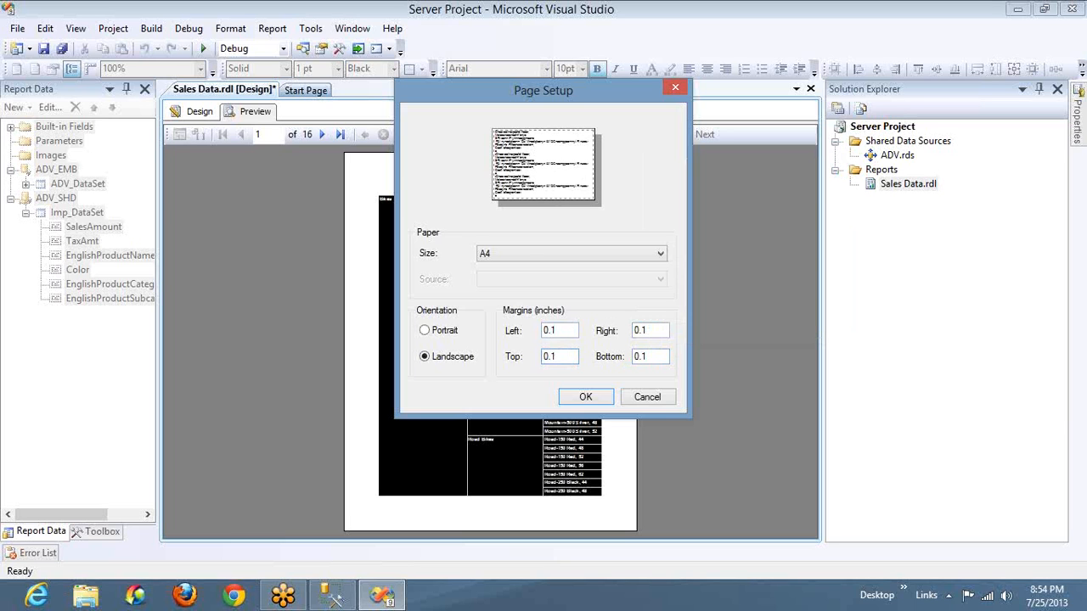
pyautogui.click(577, 398)
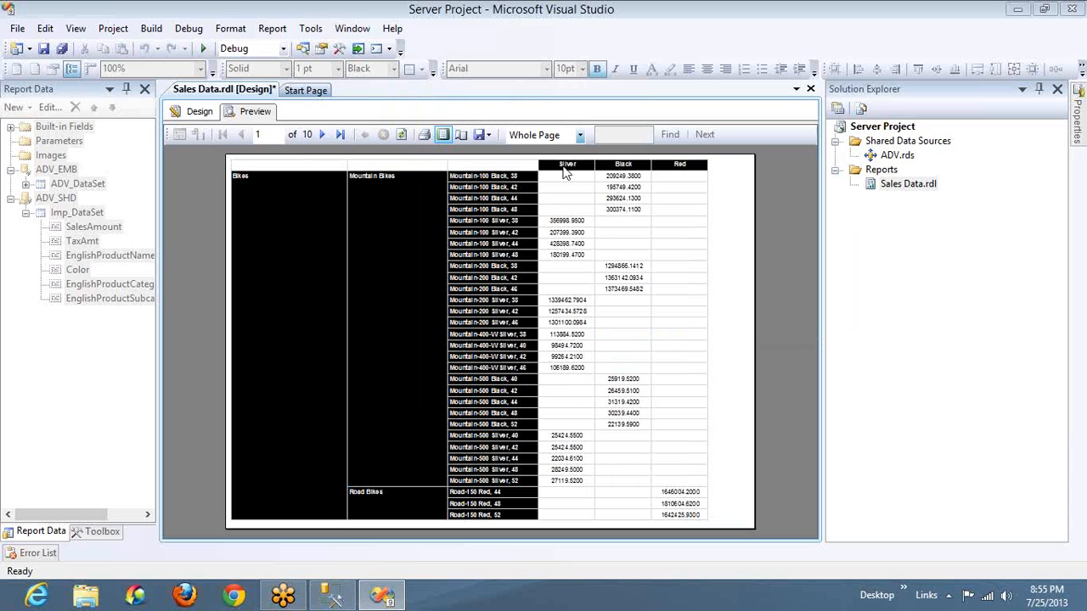
pyautogui.click(212, 114)
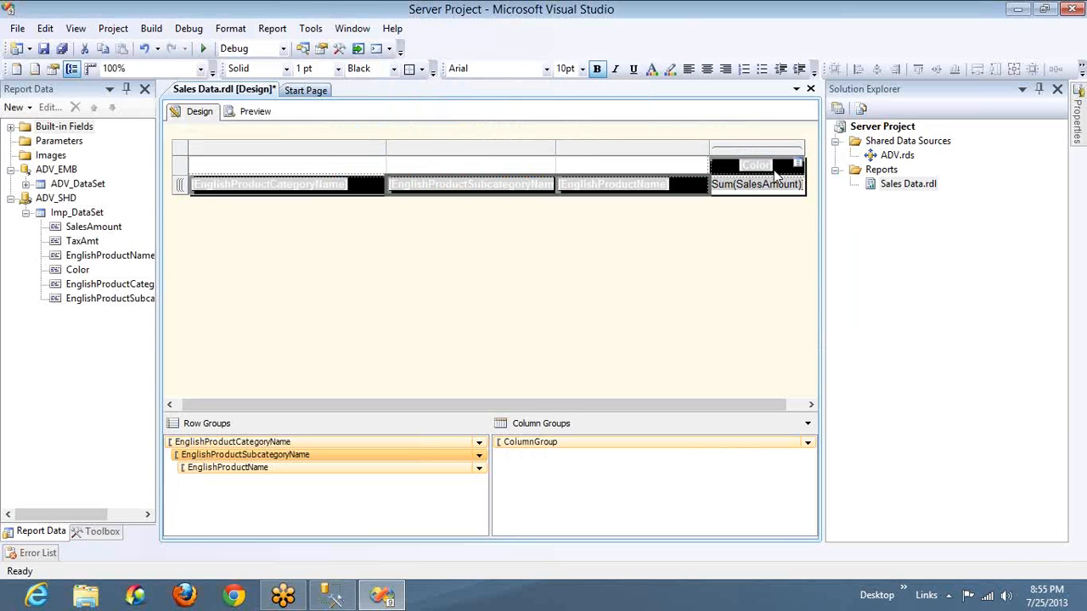
# Check the print preview, narrow the category, subcategory and product name columns, and shrink the report body to the matrix width
pyautogui.click(269, 114)
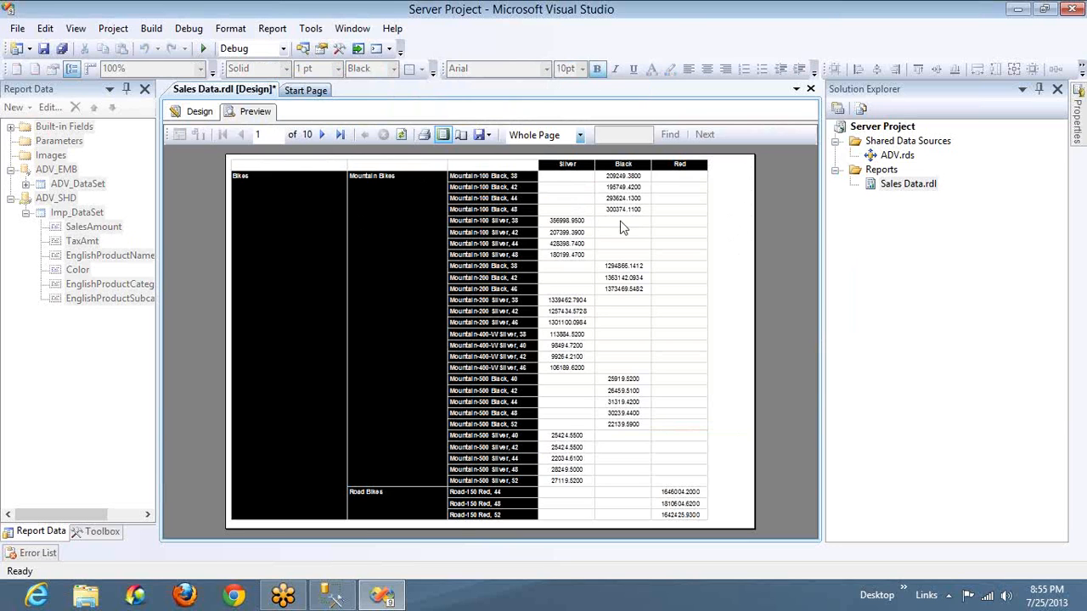
pyautogui.click(199, 111)
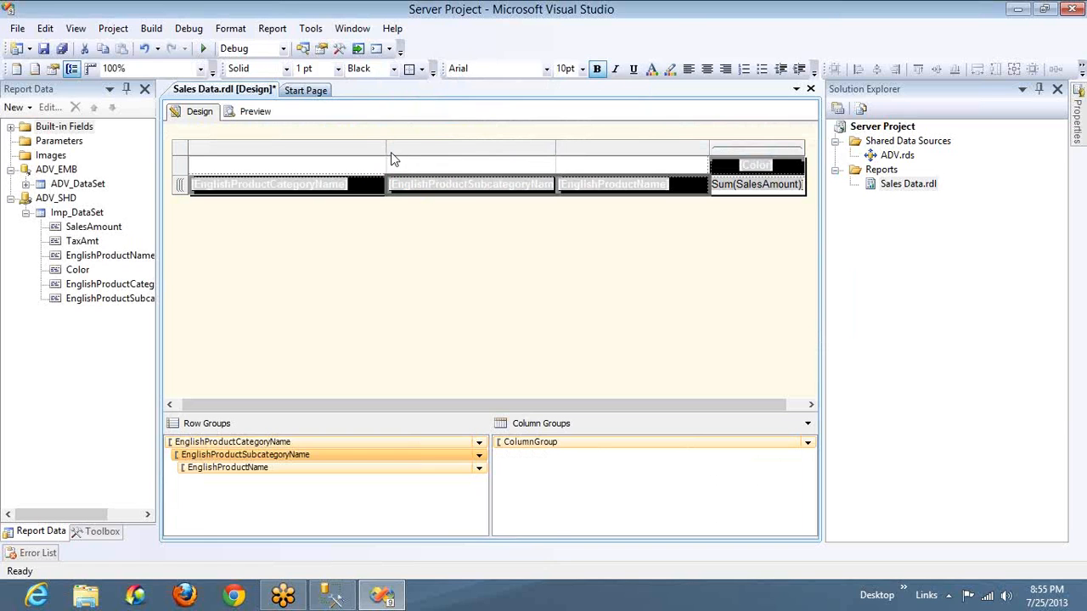
pyautogui.moveTo(324, 151); pyautogui.dragTo(314, 153)
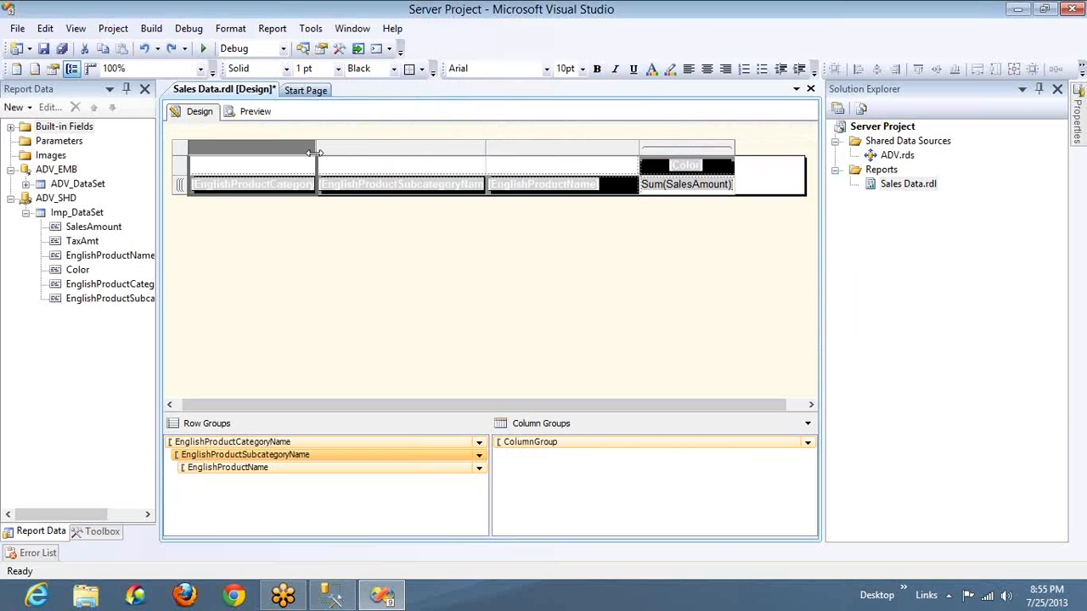
pyautogui.moveTo(485, 147); pyautogui.dragTo(450, 147)
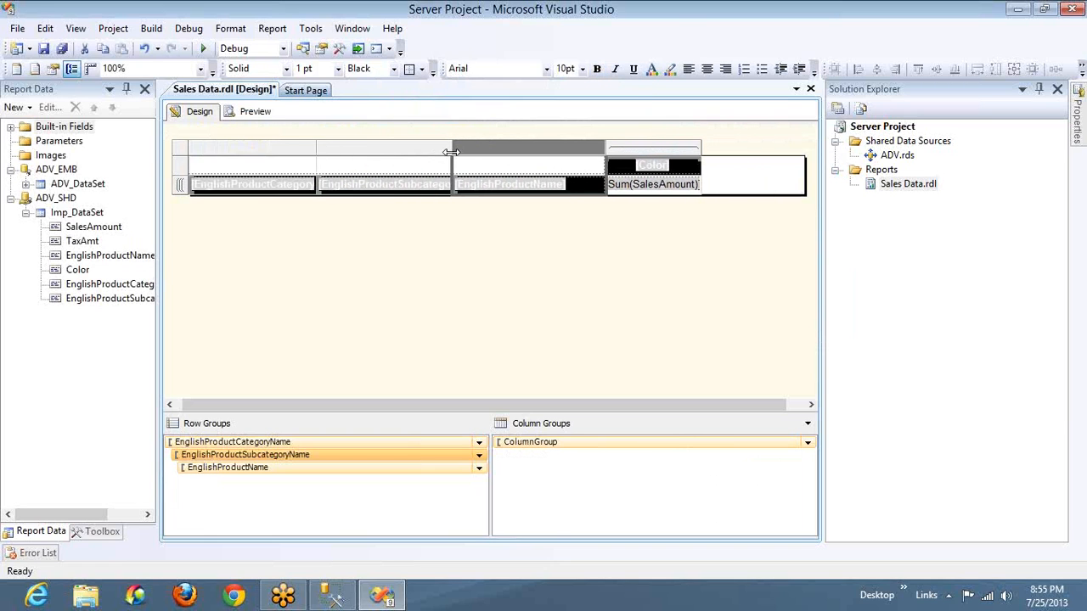
pyautogui.moveTo(603, 159); pyautogui.dragTo(565, 160)
pyautogui.press('super')
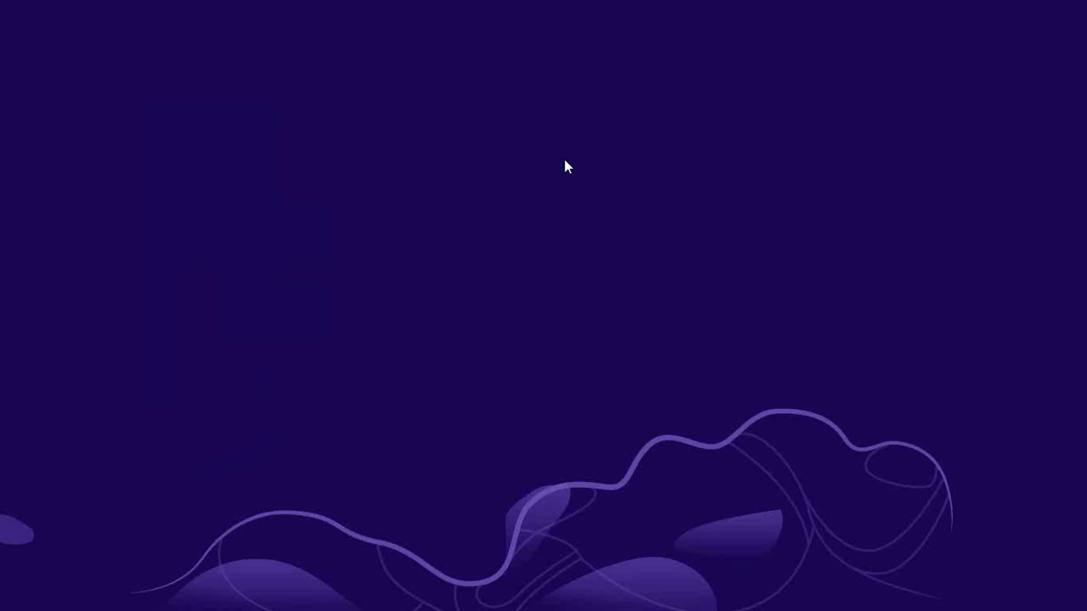
pyautogui.hotkey('alt', 'Tab')
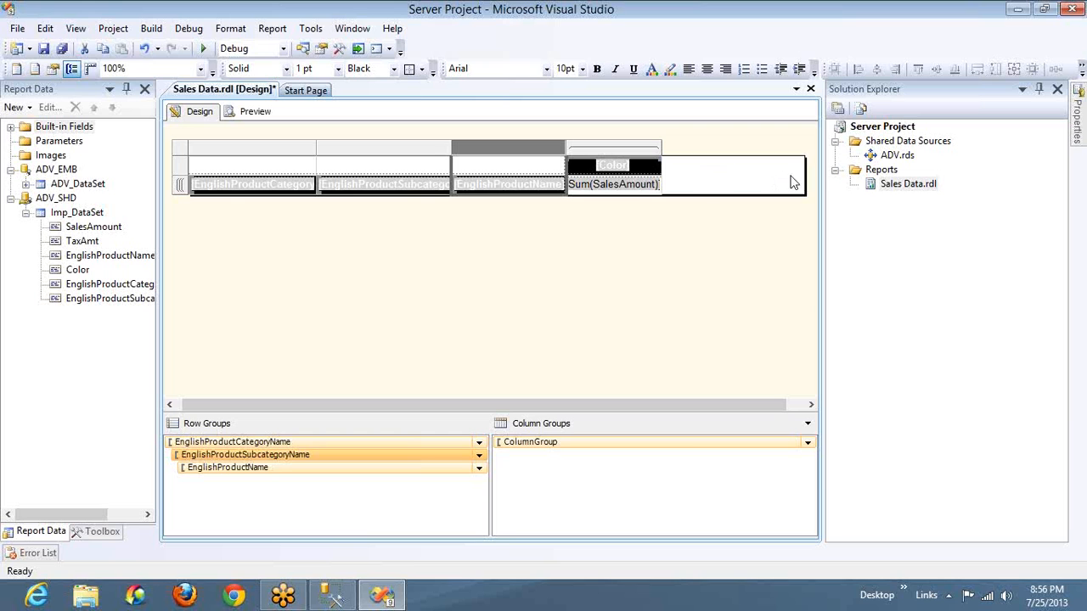
pyautogui.moveTo(803, 175); pyautogui.dragTo(662, 175)
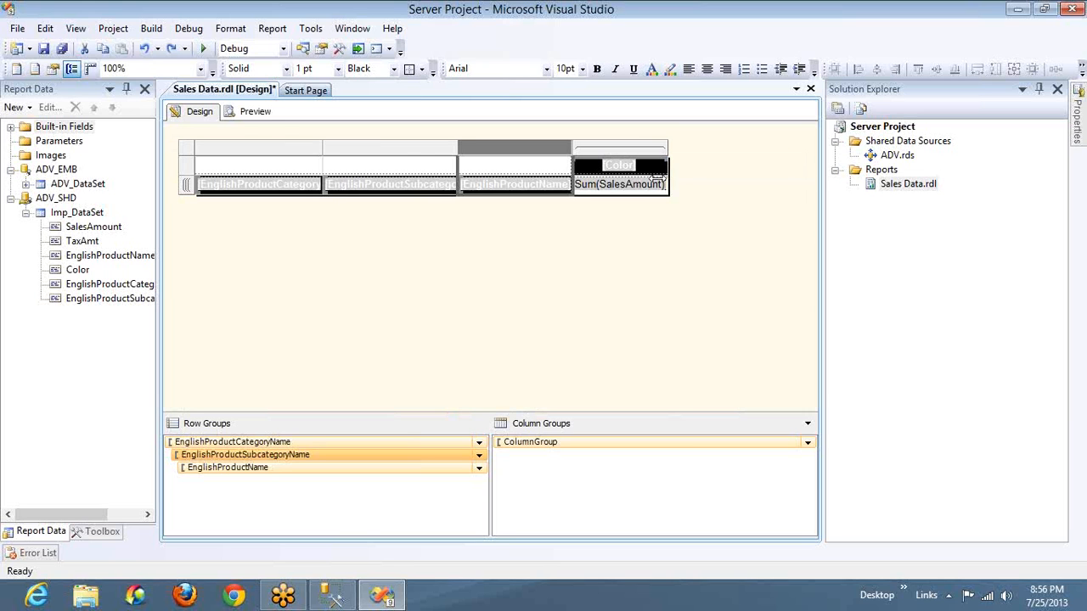
# Preview the narrowed report with the Output window closed and check its page setup without changing it
pyautogui.click(253, 112)
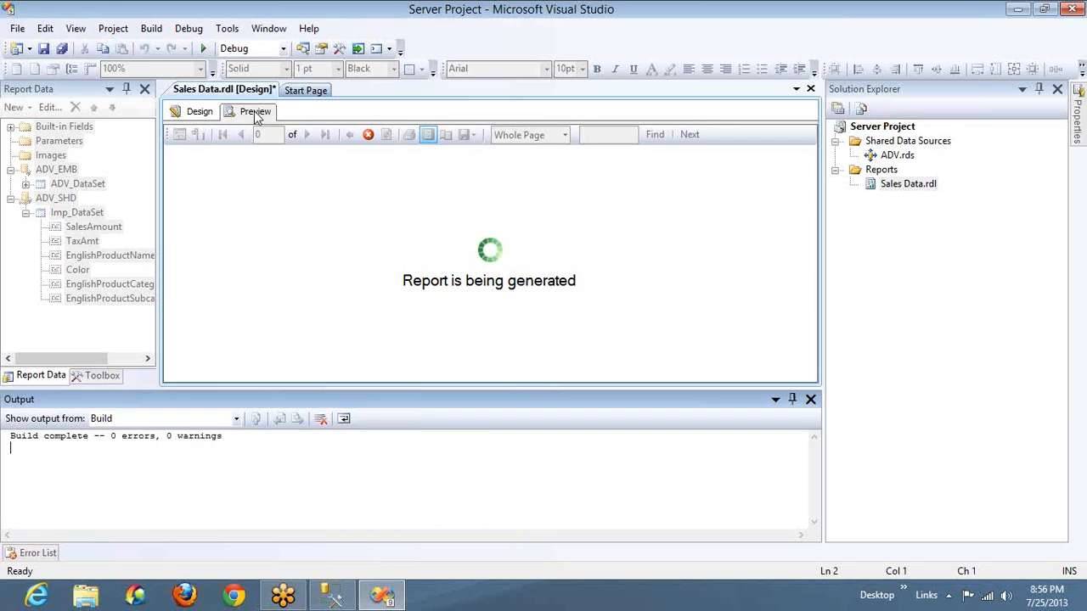
pyautogui.click(811, 399)
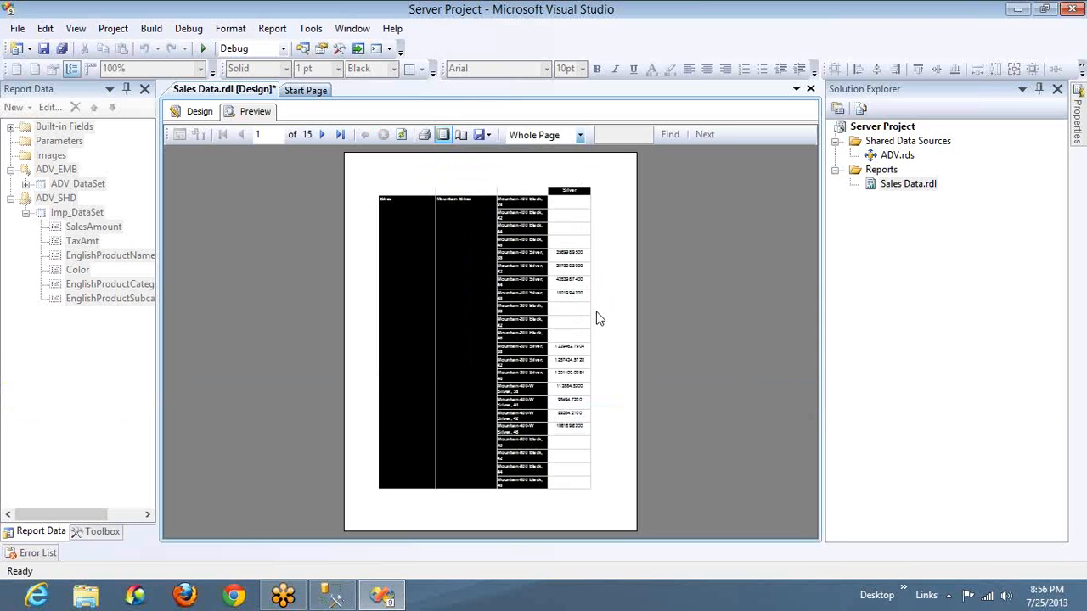
pyautogui.click(462, 137)
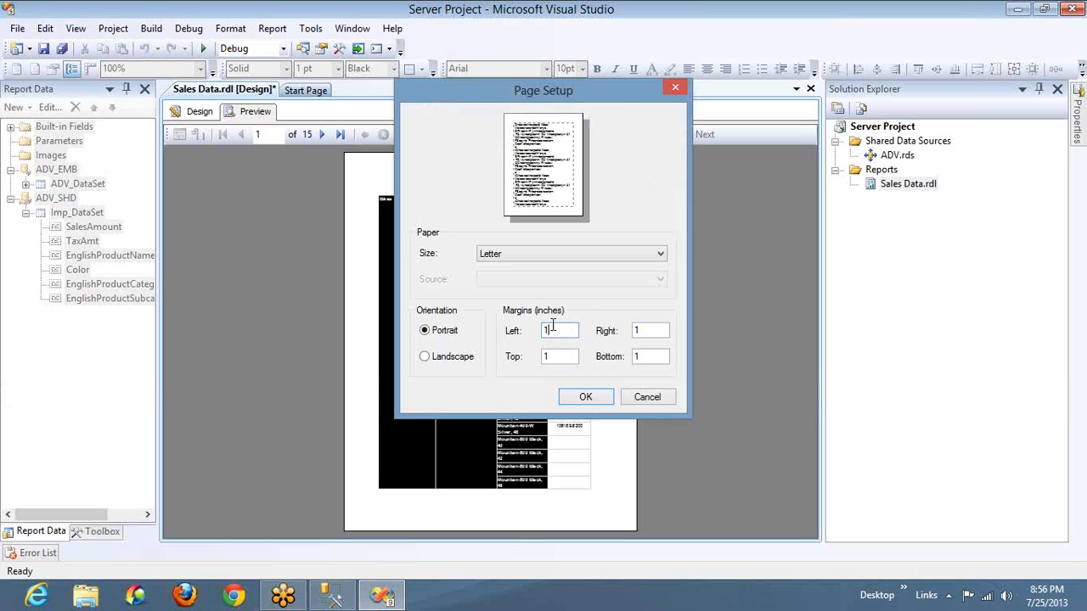
pyautogui.click(658, 397)
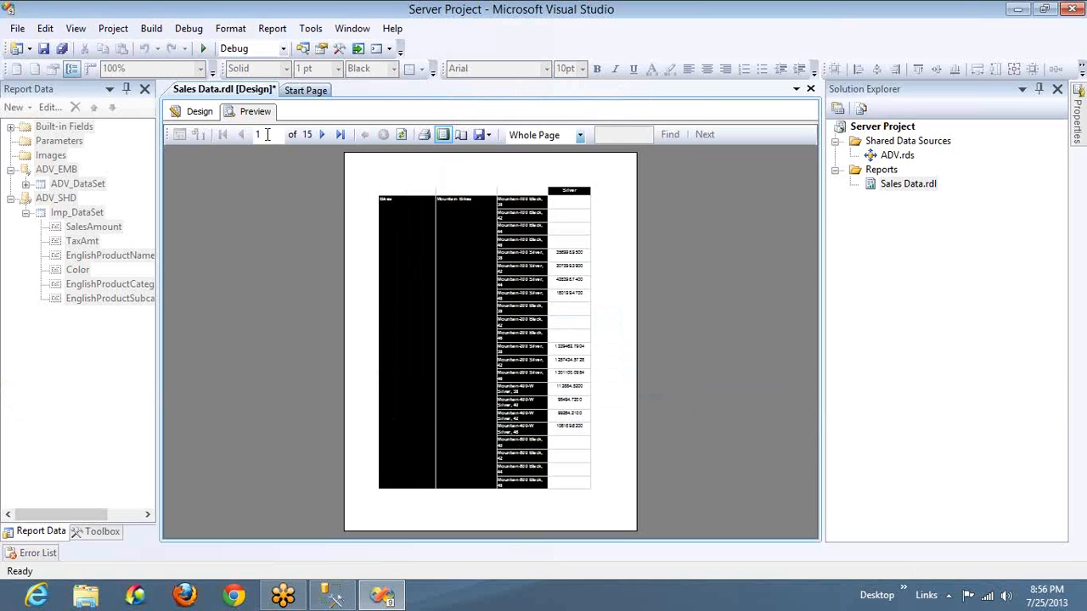
# Set the report properties in the design to Landscape orientation with left, right, top and bottom margins of 0.1in
pyautogui.click(194, 116)
pyautogui.rightClick(609, 291)
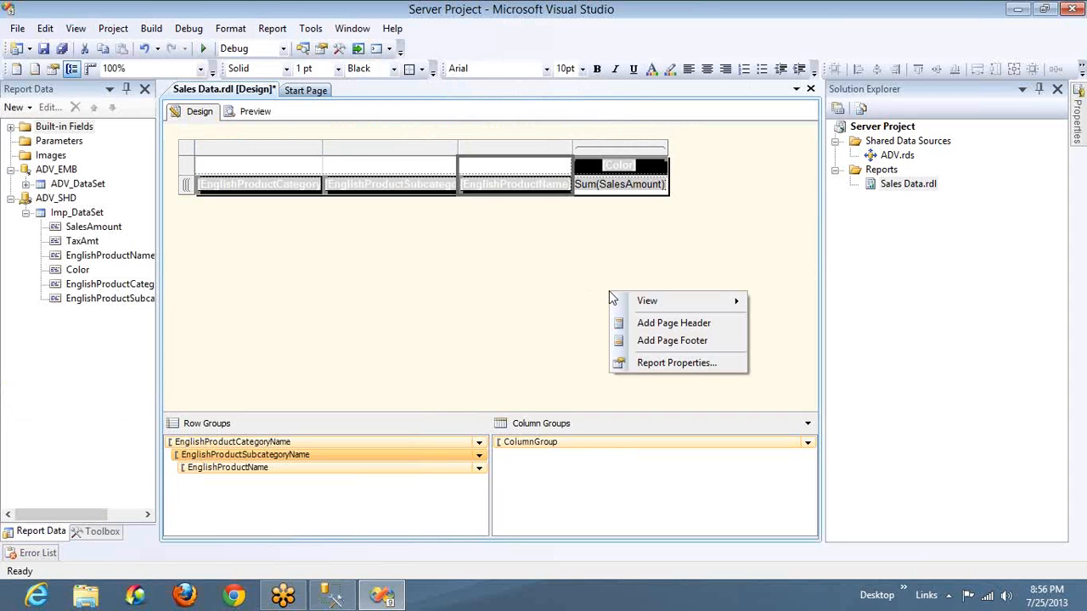
pyautogui.click(661, 364)
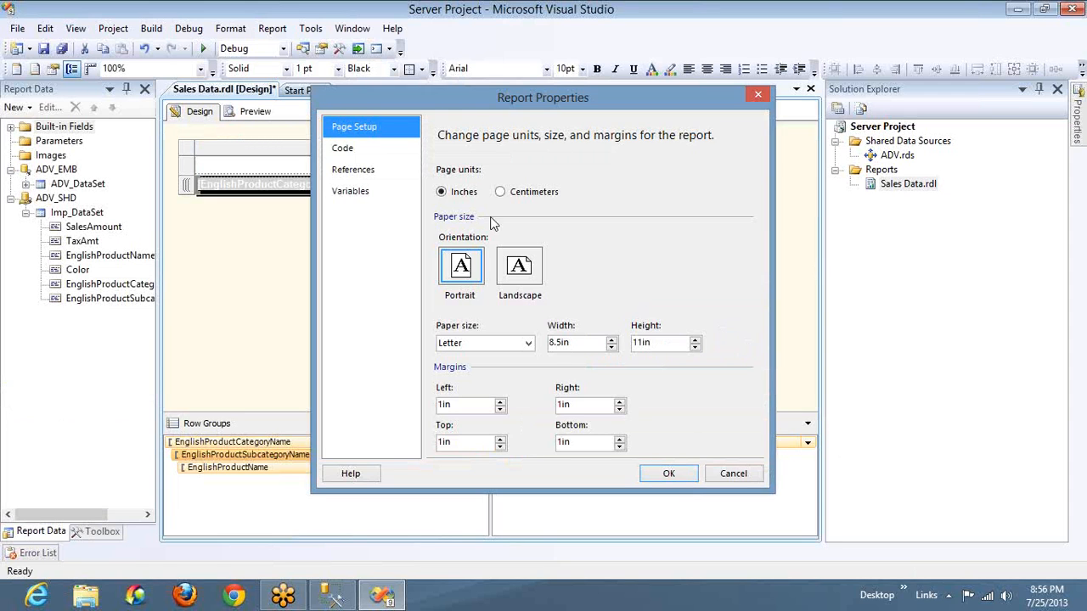
pyautogui.click(518, 276)
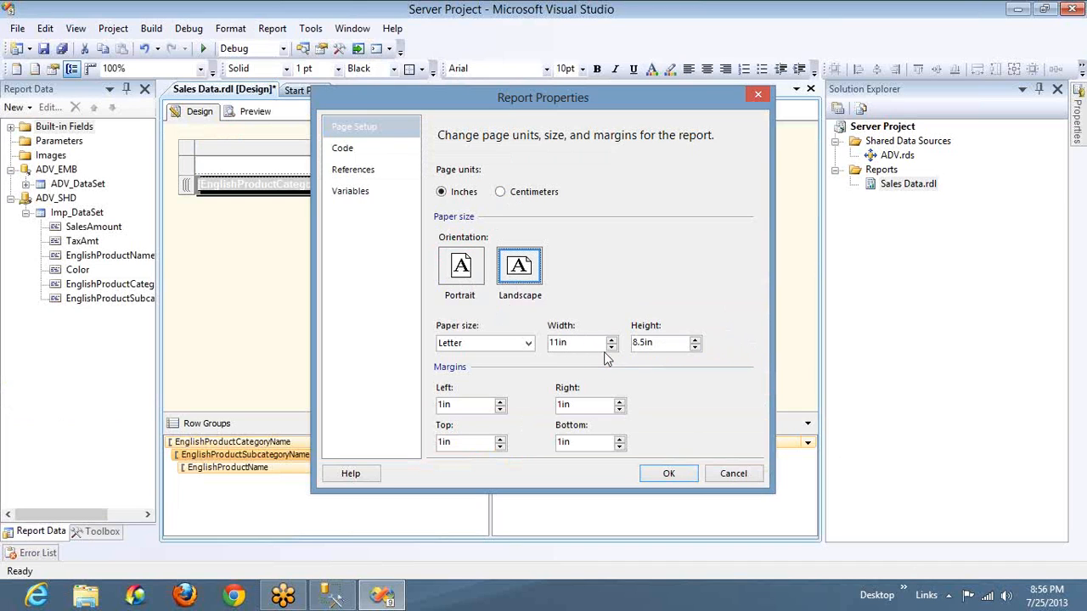
pyautogui.click(438, 405)
pyautogui.write('0.')
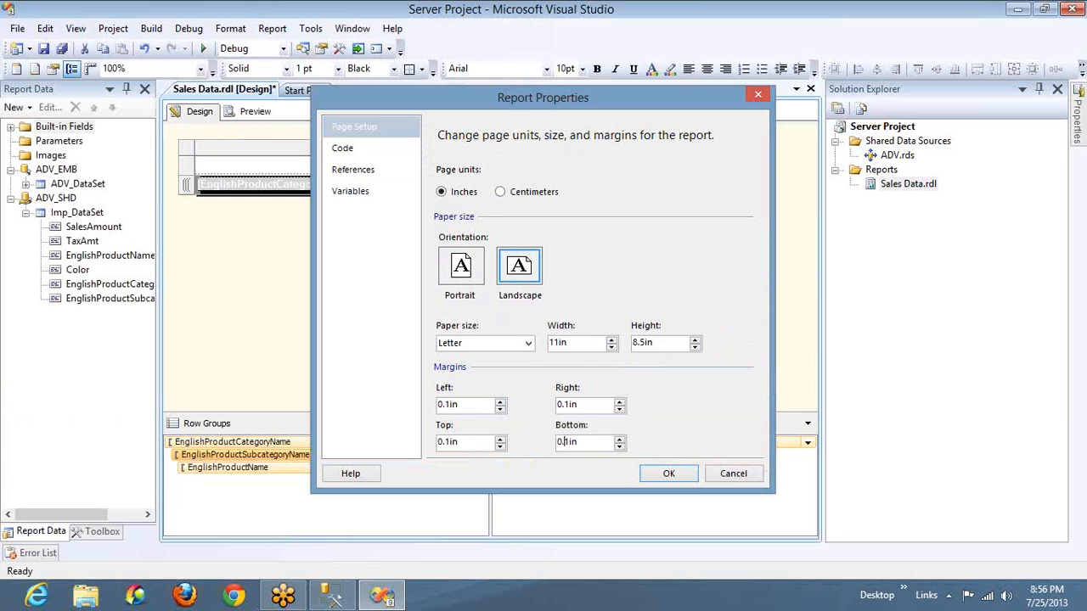
pyautogui.click(656, 474)
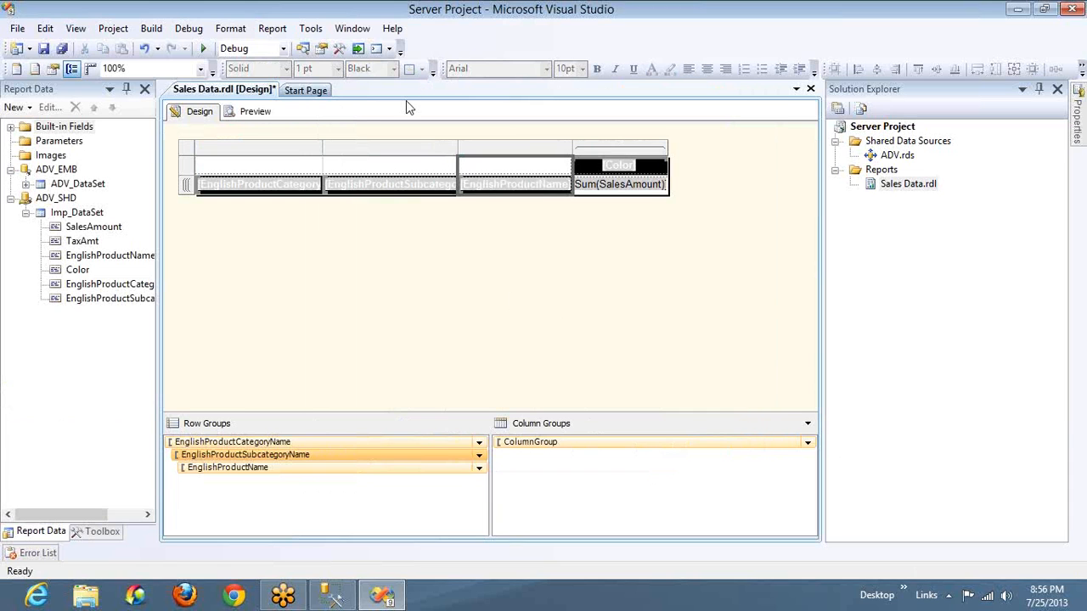
# Preview the landscape report in print layout, then switch print layout off to view it at normal size
pyautogui.click(259, 118)
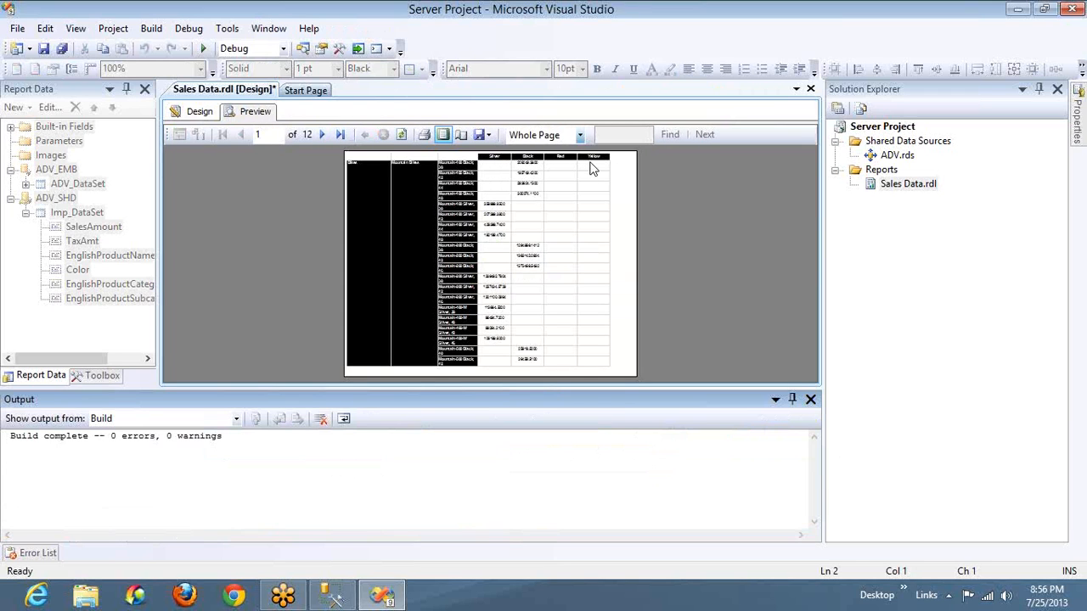
pyautogui.click(202, 115)
pyautogui.click(252, 111)
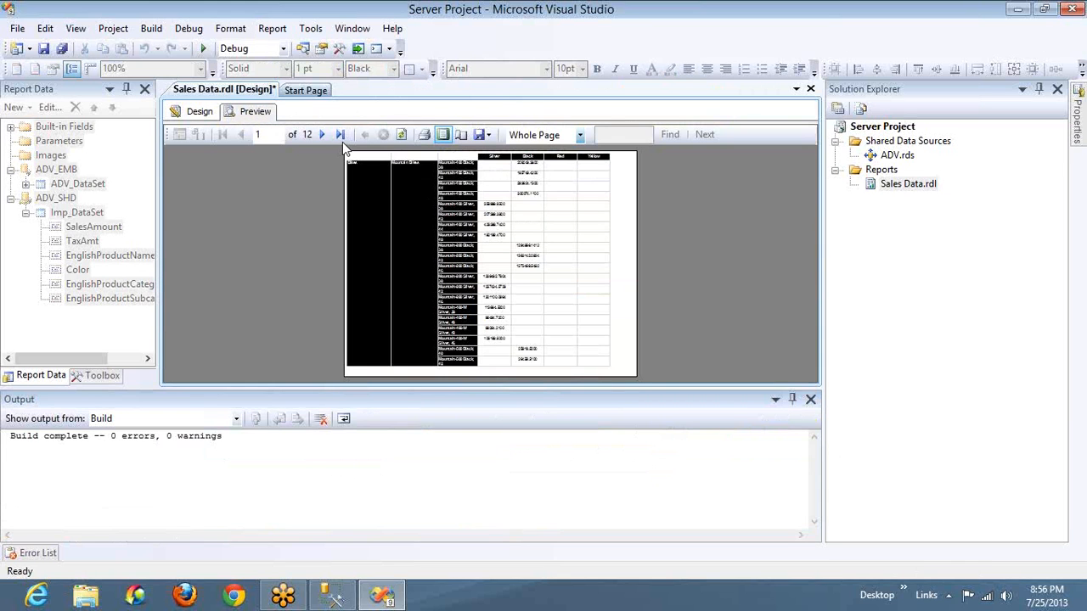
pyautogui.click(445, 133)
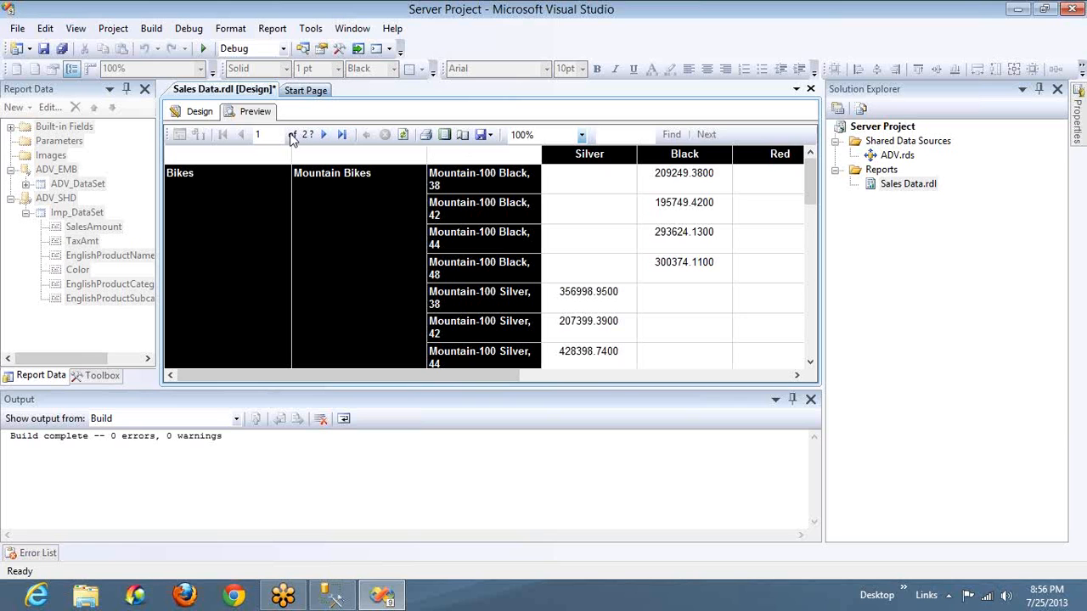
# Set the Format property of the Sum(SalesAmount) cell to #.00 and preview the report
pyautogui.click(204, 114)
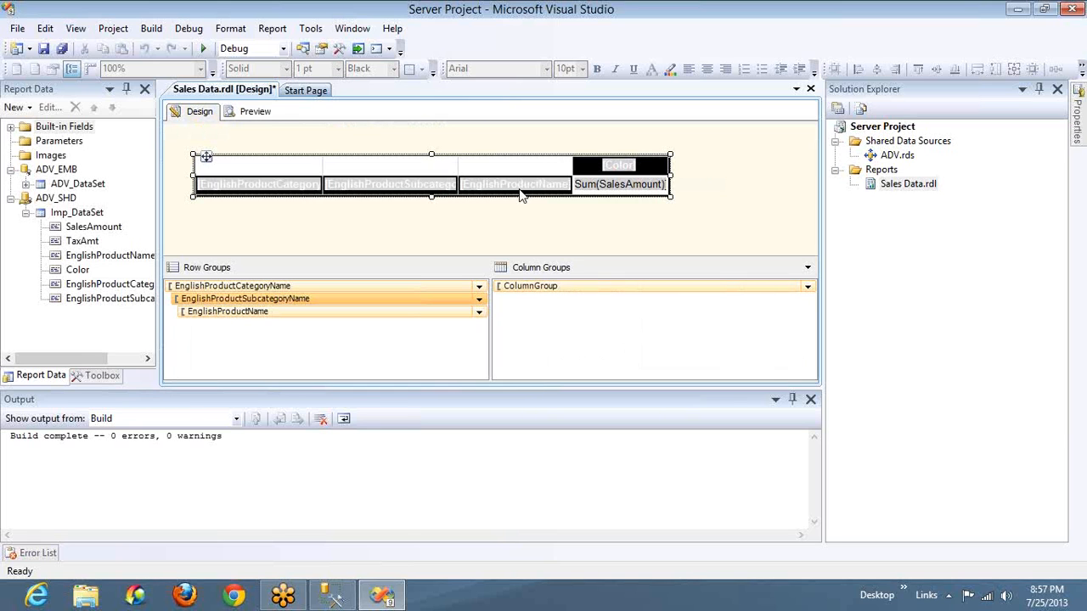
pyautogui.click(606, 210)
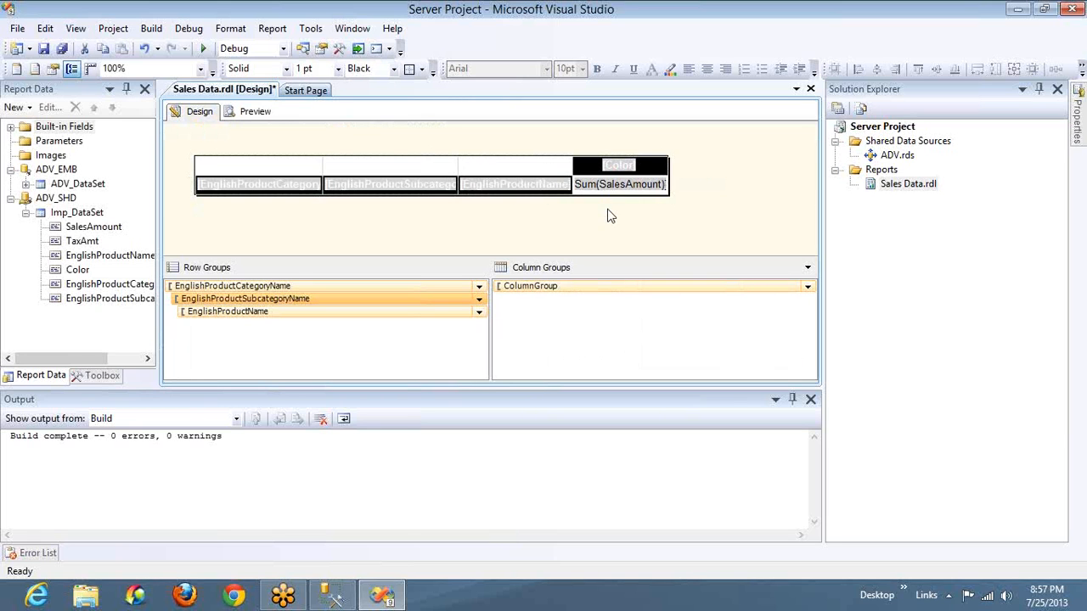
pyautogui.click(594, 185)
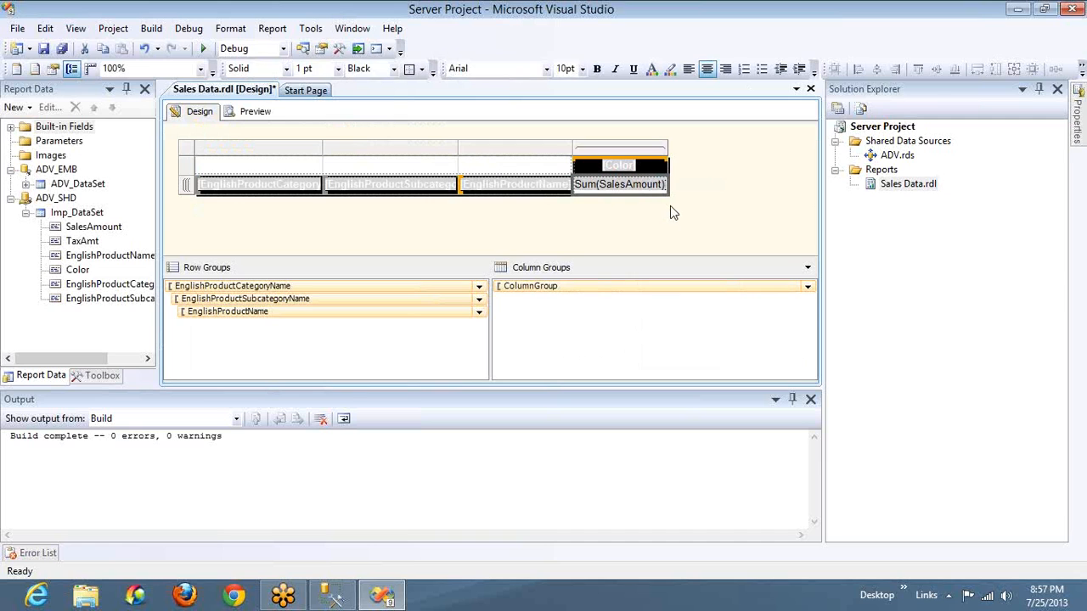
pyautogui.press('F4')
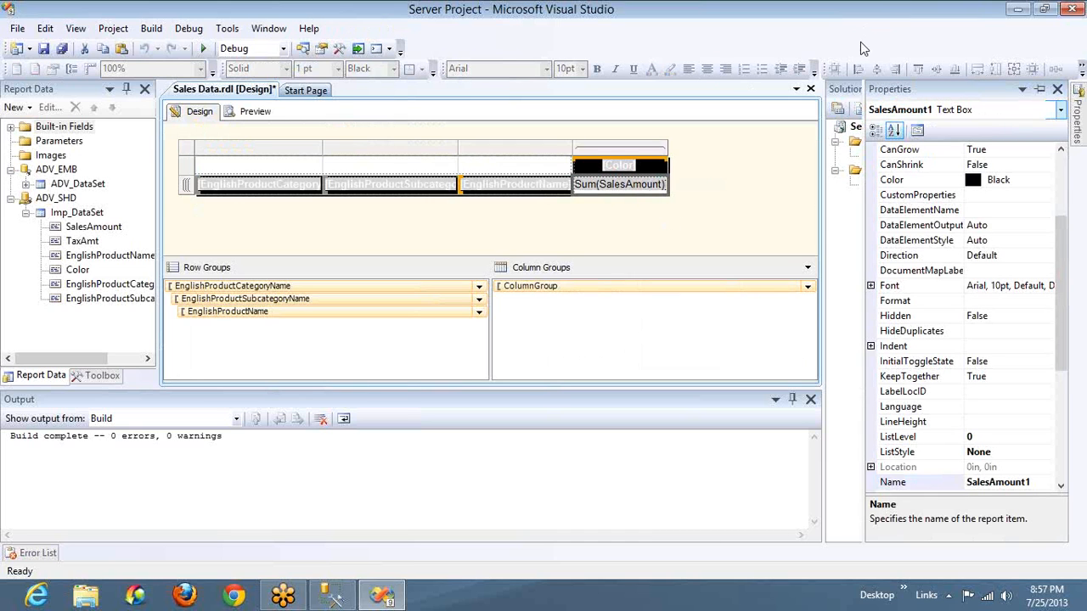
pyautogui.click(981, 300)
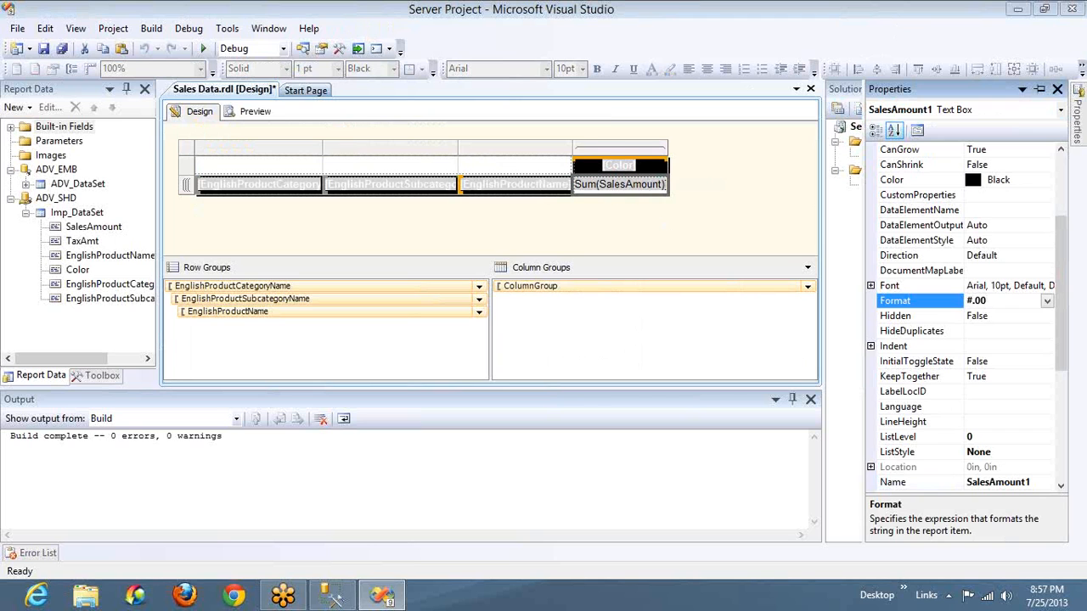
pyautogui.click(254, 111)
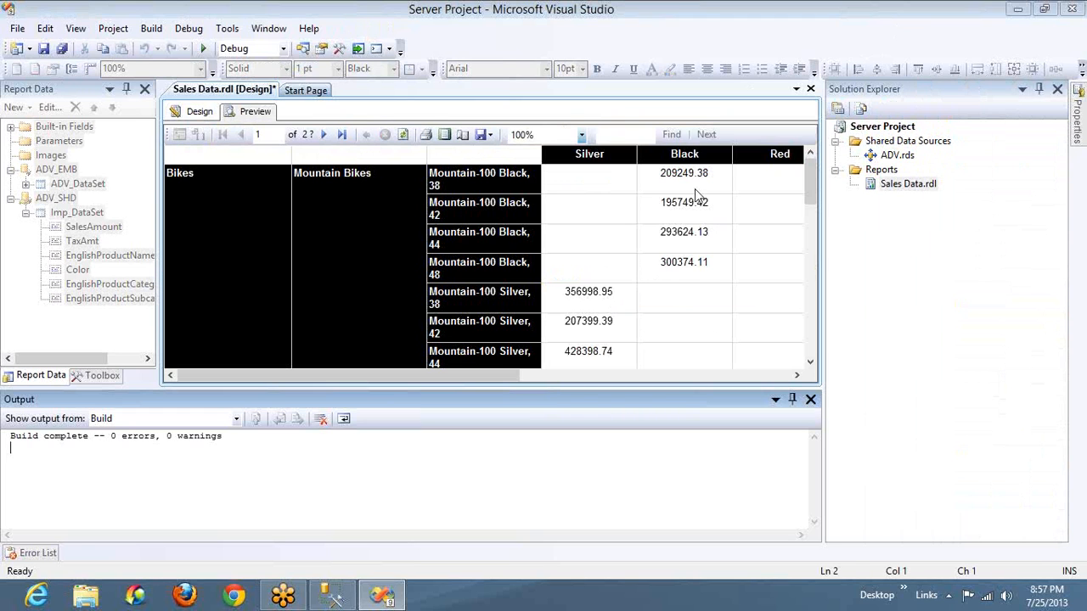
# Narrow the Color column, shrink the report body to fit, and check the report in print layout with the Output window closed
pyautogui.click(199, 111)
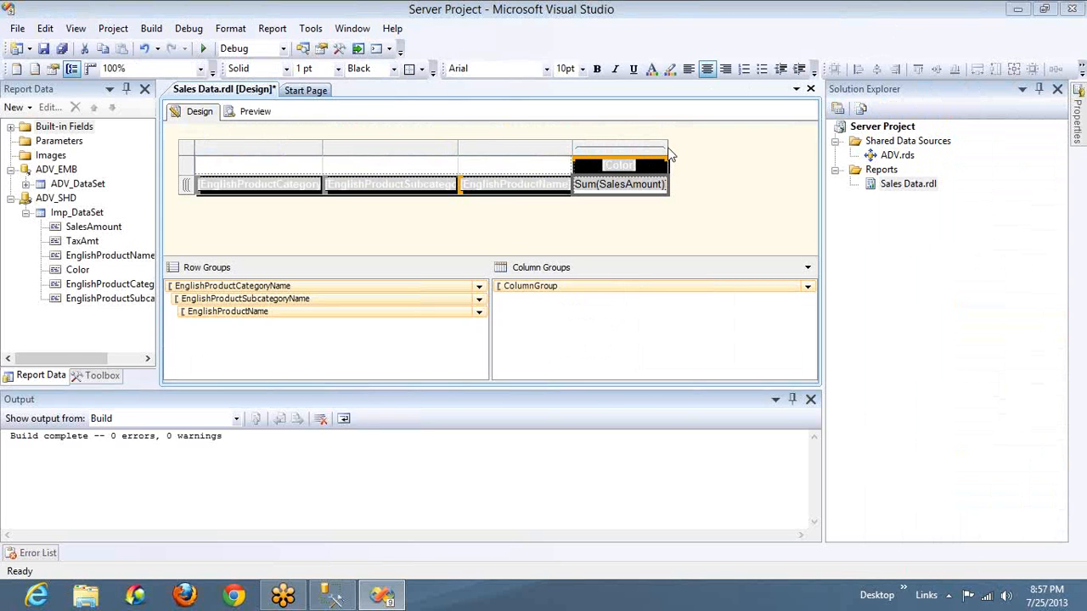
pyautogui.moveTo(664, 148); pyautogui.dragTo(645, 152)
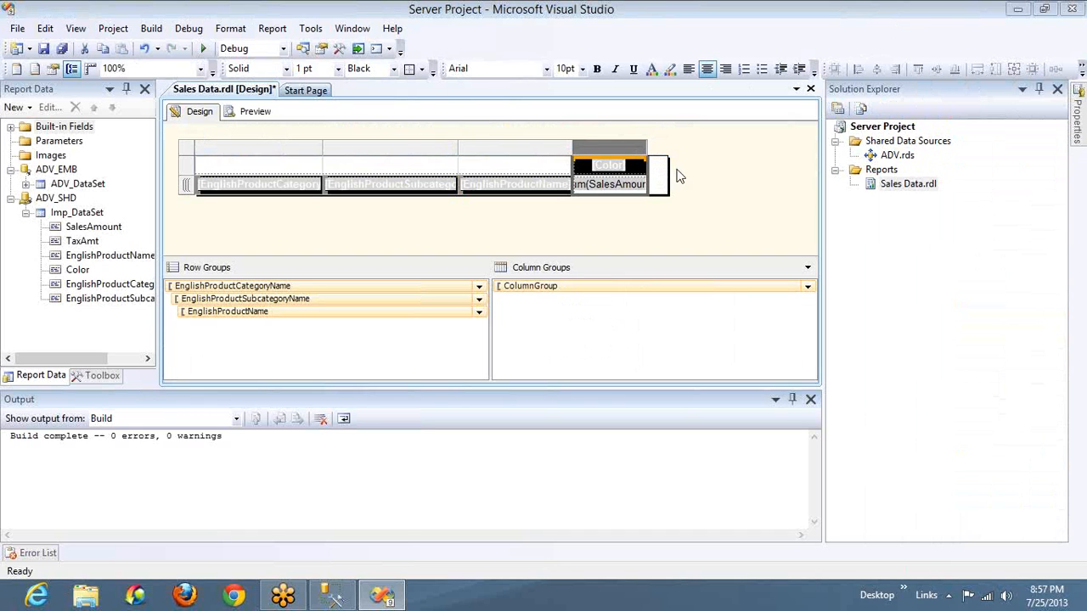
pyautogui.moveTo(667, 176); pyautogui.dragTo(648, 181)
pyautogui.click(252, 111)
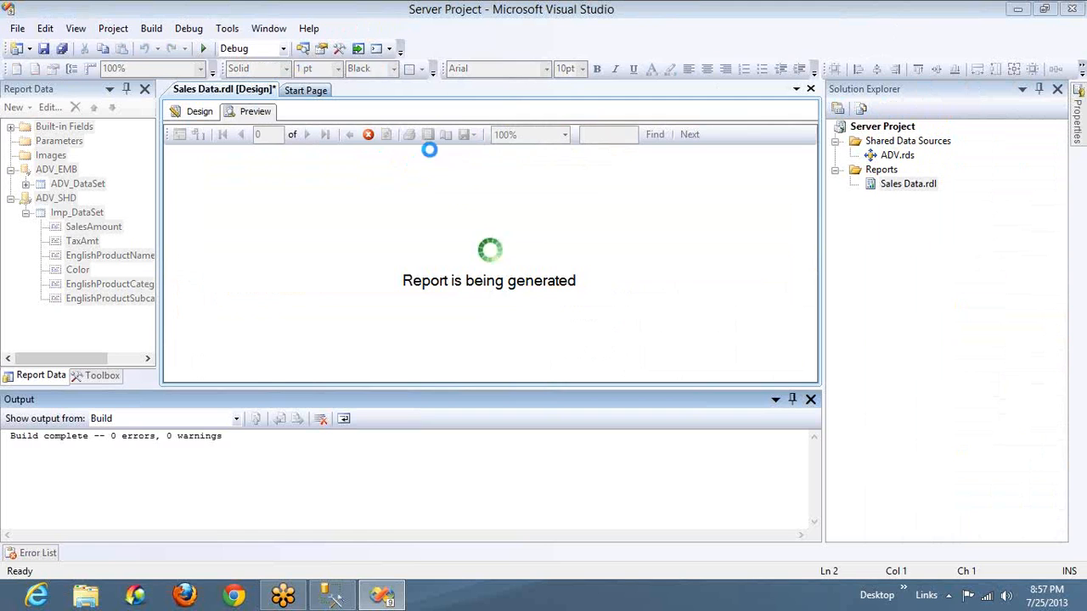
pyautogui.click(446, 138)
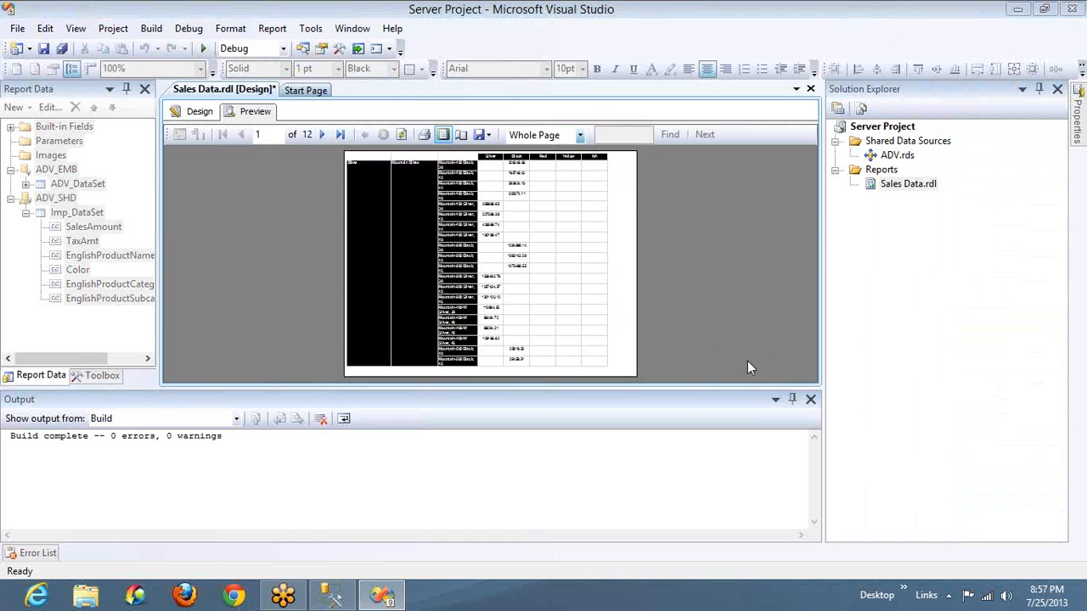
pyautogui.click(811, 399)
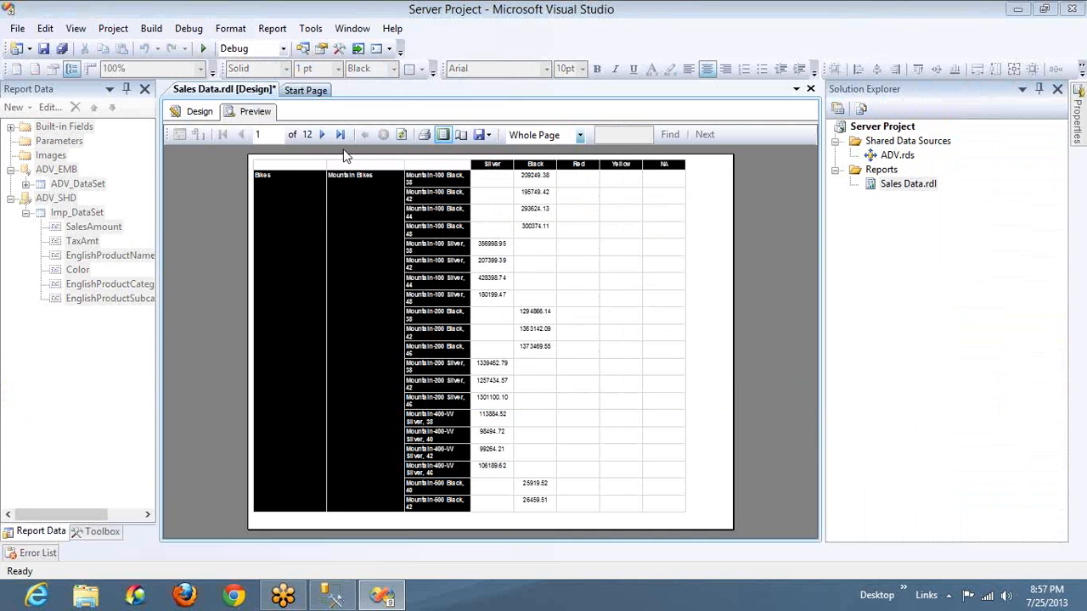
# Narrow the category and subcategory columns, widen the product name column, fit the report body to the matrix and preview it
pyautogui.click(201, 112)
pyautogui.moveTo(323, 152); pyautogui.dragTo(277, 152)
pyautogui.moveTo(413, 146); pyautogui.dragTo(388, 148)
pyautogui.moveTo(502, 151); pyautogui.dragTo(529, 153)
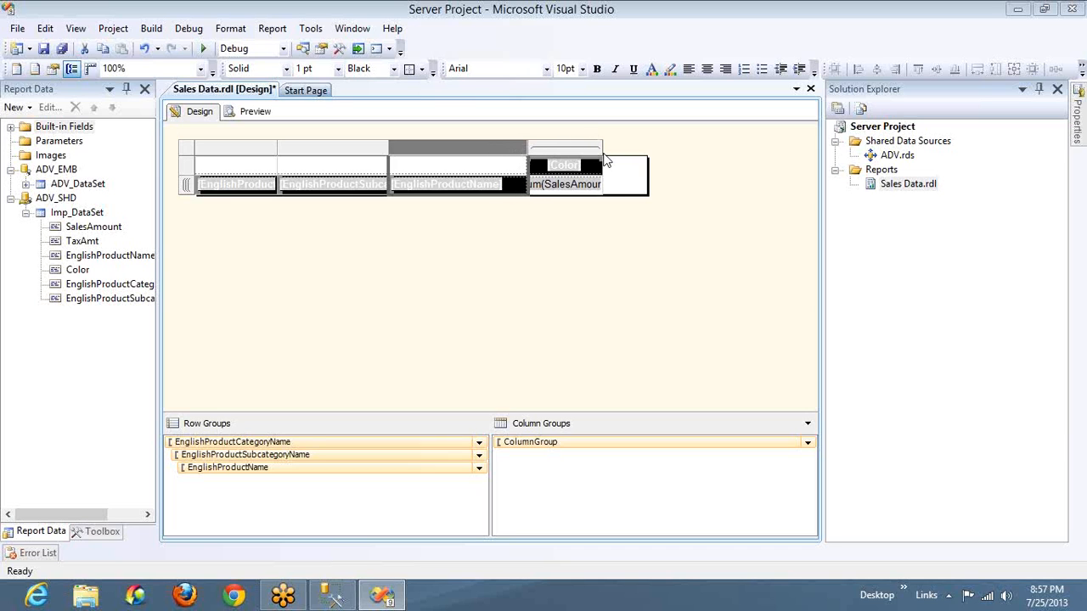
pyautogui.moveTo(644, 174); pyautogui.dragTo(605, 189)
pyautogui.click(254, 112)
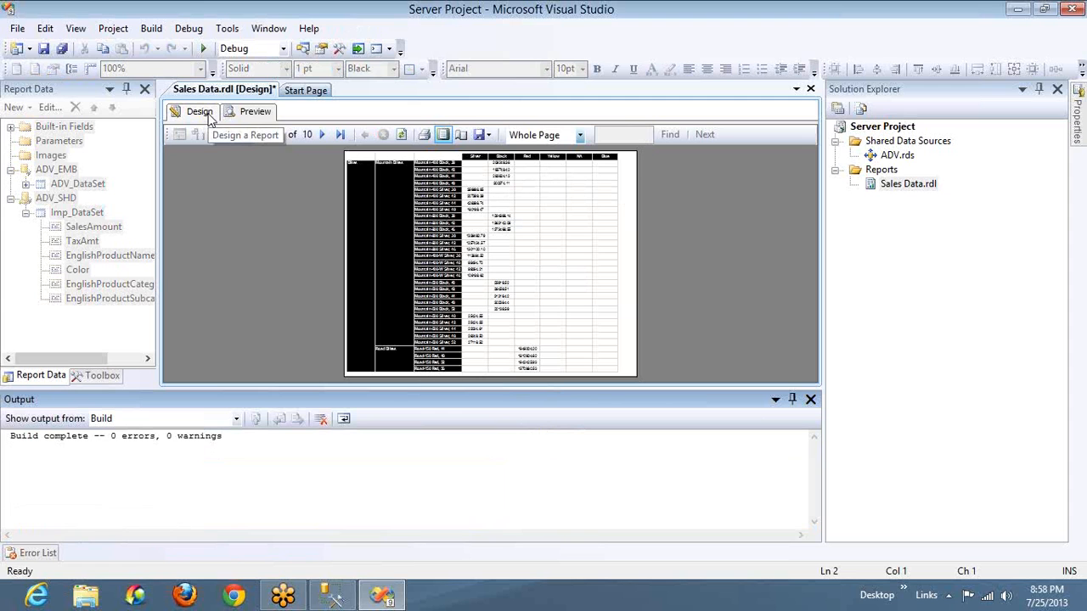
# Switch to SQL Server Management Studio, write the query select distinct color from DimProduct on an empty line, and run only that statement
pyautogui.click(333, 599)
pyautogui.click(367, 241)
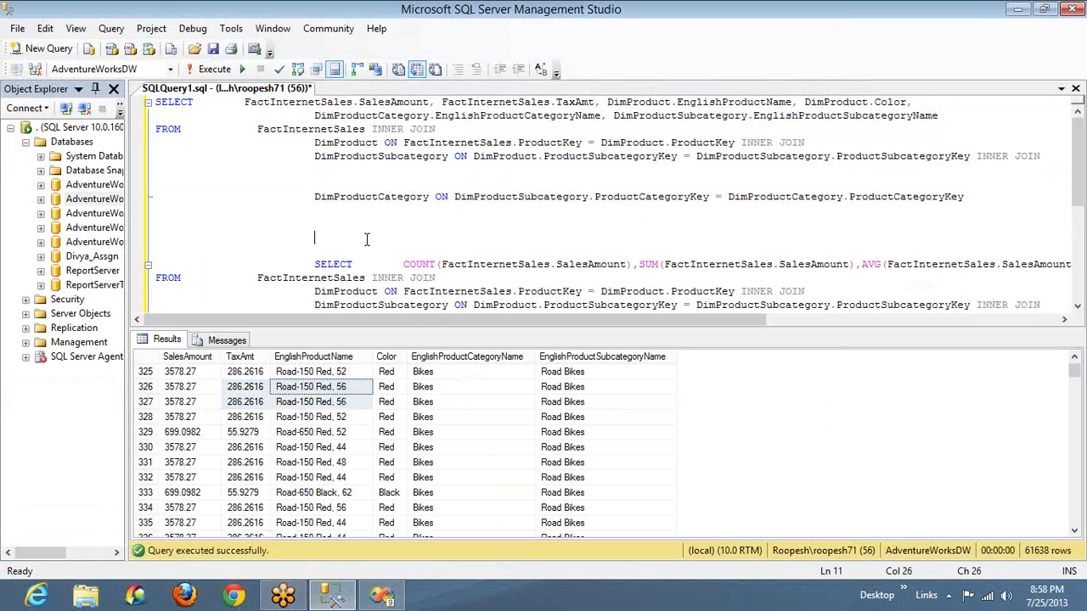
pyautogui.write('select distinct ')
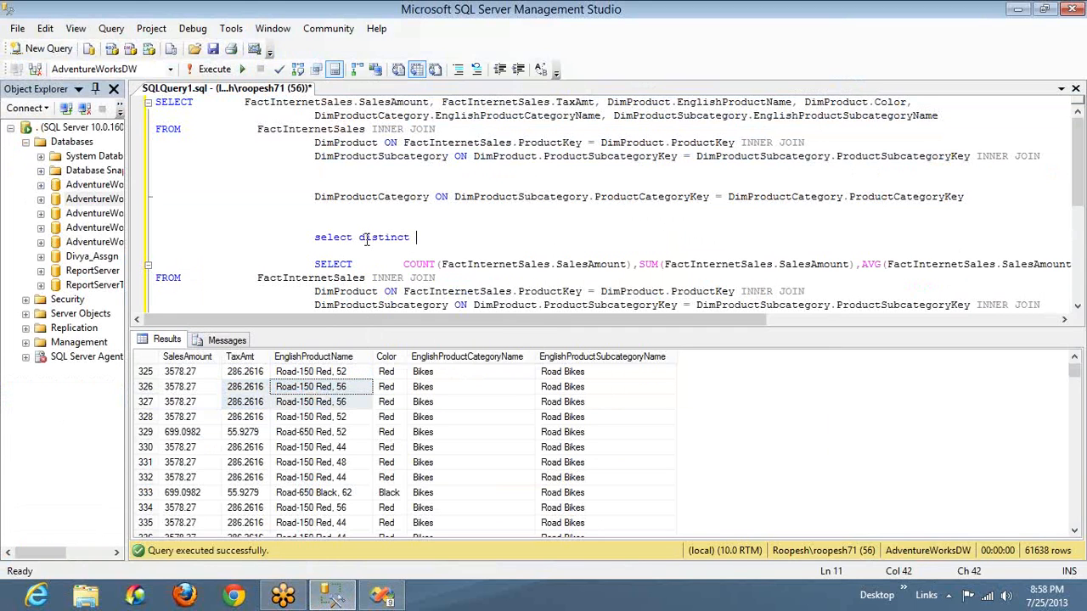
pyautogui.write('color from dimProduct')
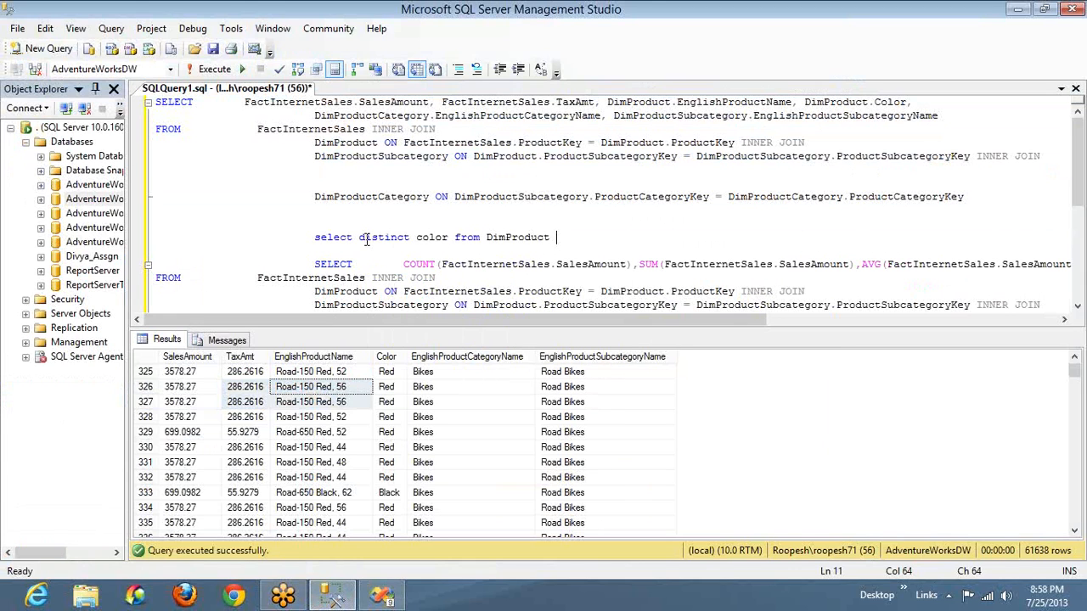
pyautogui.hotkey('shift', 'Home')
pyautogui.press('F5')
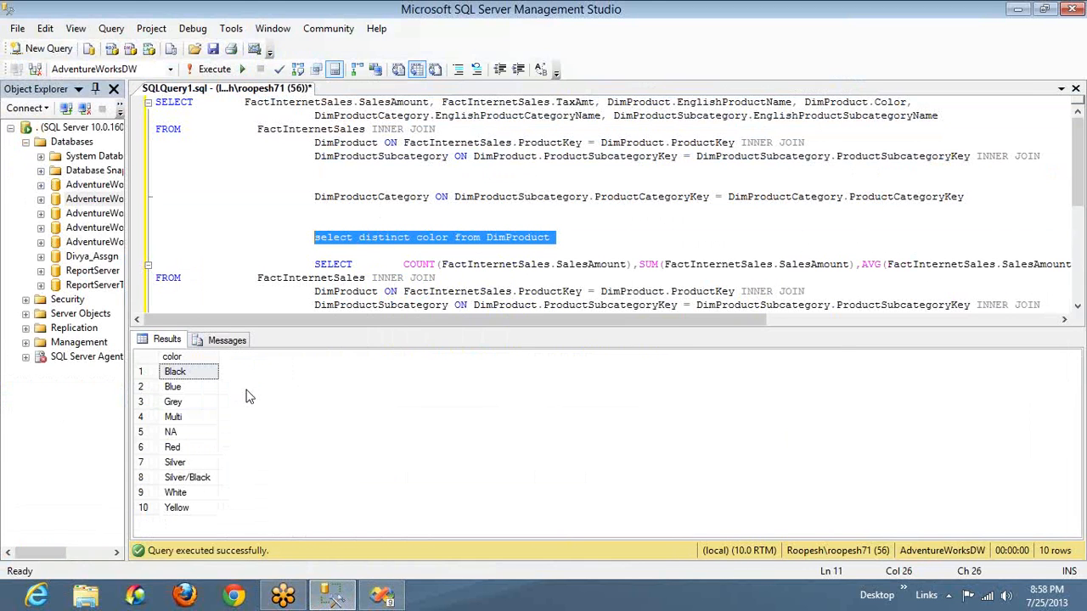
# Return to Visual Studio, look across the previewed report's remaining color columns, and check the page in print layout
pyautogui.hotkey('alt', 'Tab')
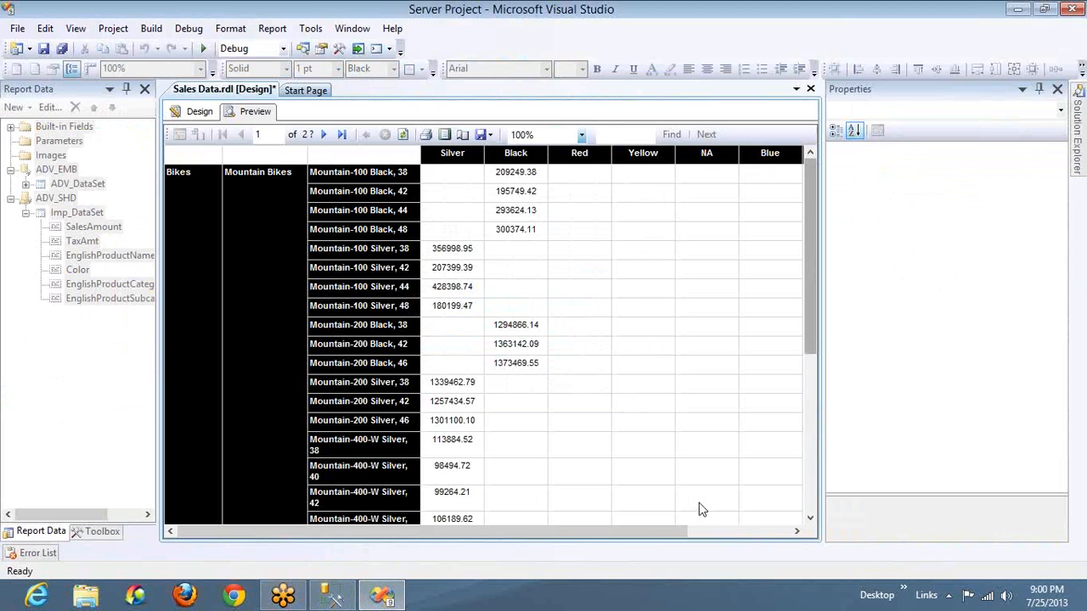
pyautogui.click(752, 532)
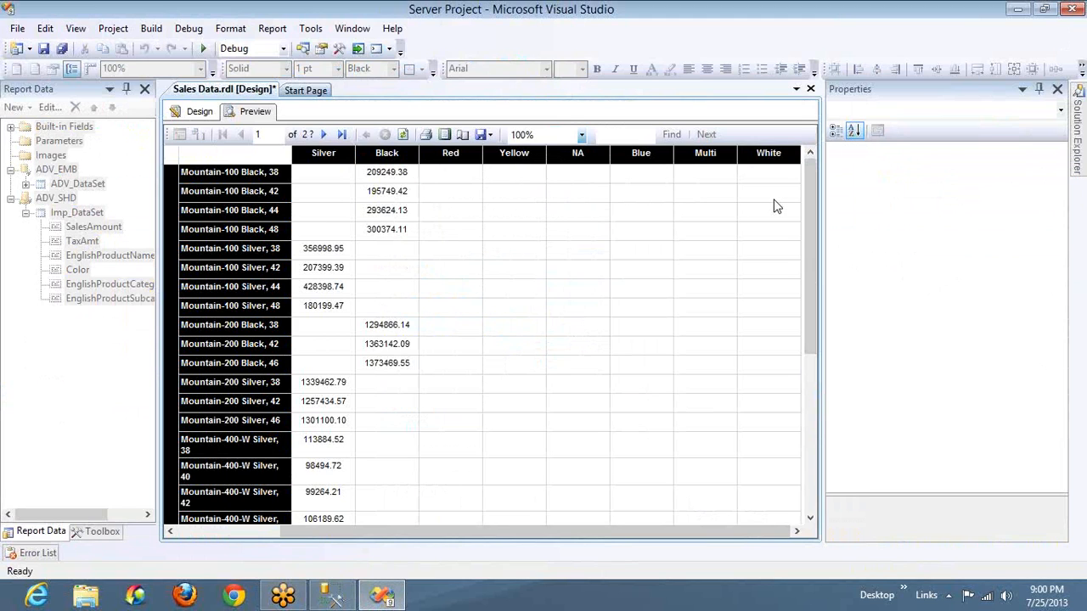
pyautogui.click(445, 138)
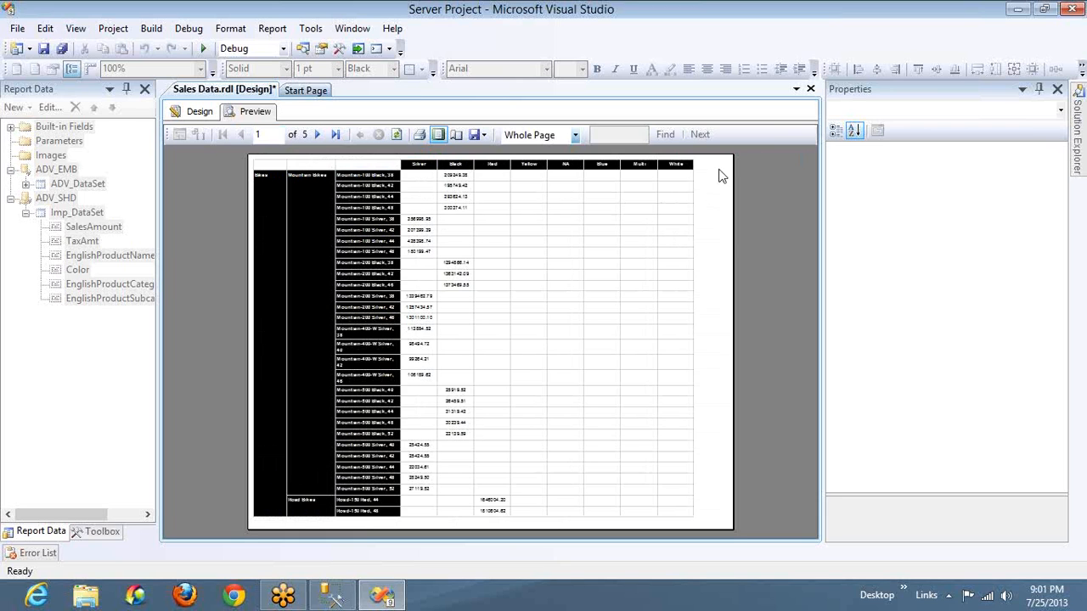
# Widen the product name column to about 1.88 in in the report design and preview the report
pyautogui.click(198, 116)
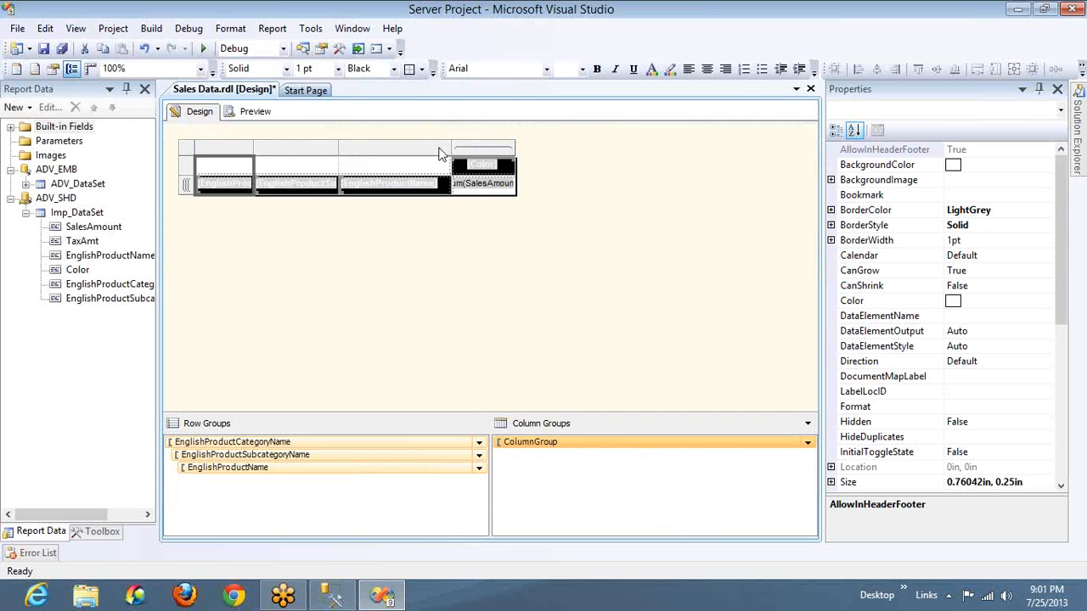
pyautogui.moveTo(450, 147); pyautogui.dragTo(481, 147)
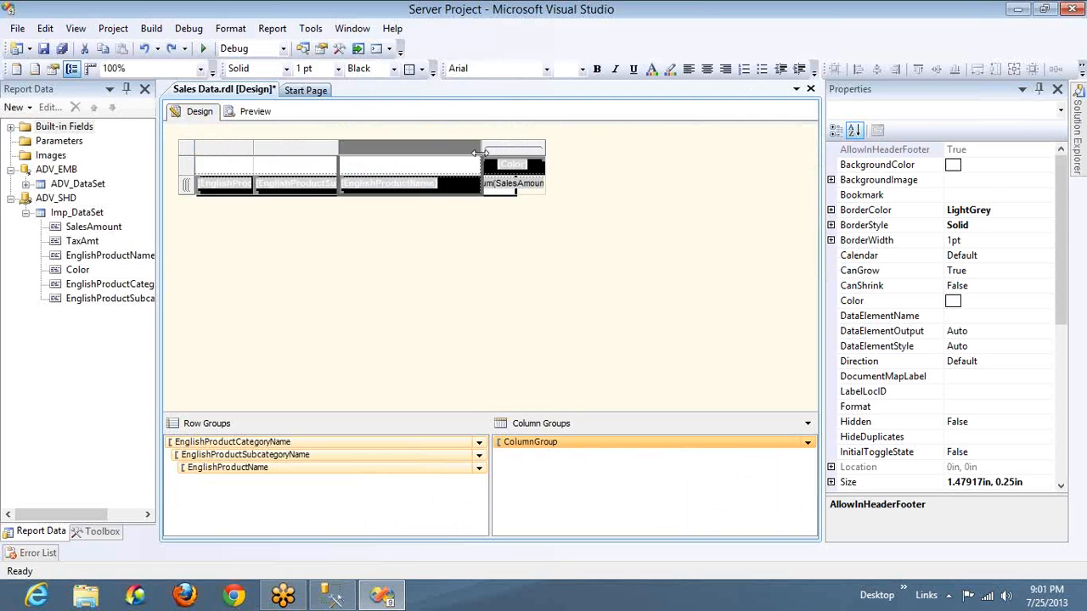
pyautogui.click(254, 115)
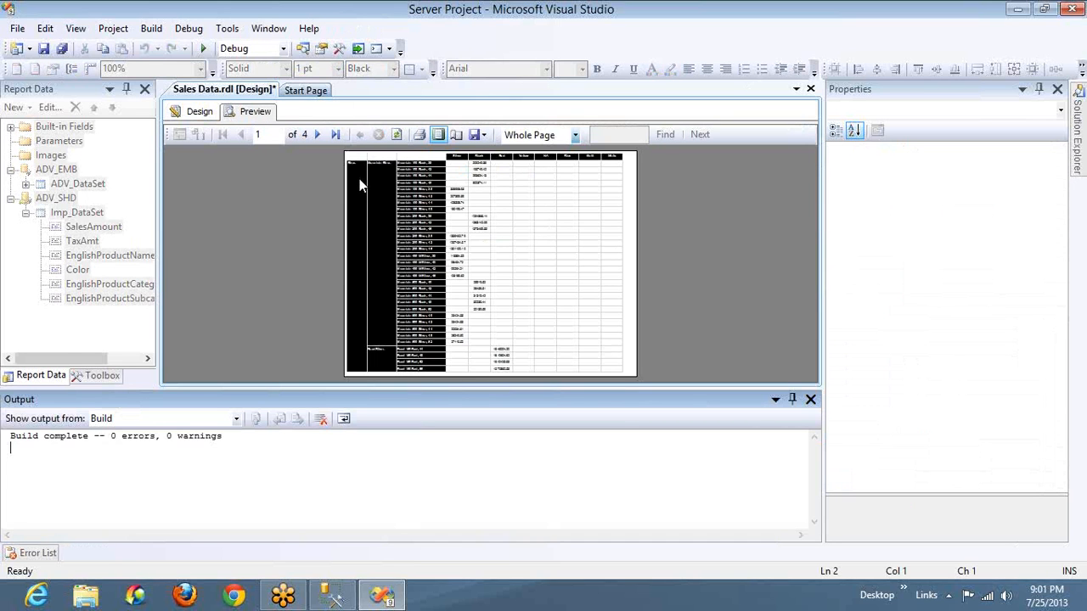
# Widen the Color column to about 0.89 in and the subcategory column to about 1.26 in, and preview the report
pyautogui.click(191, 113)
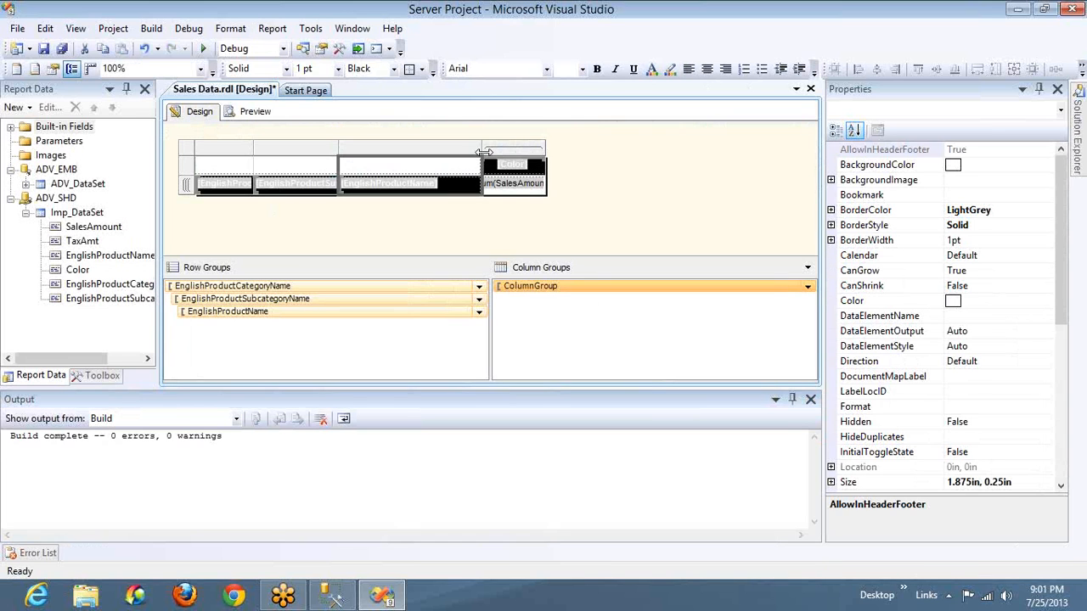
pyautogui.click(543, 146)
pyautogui.moveTo(544, 146); pyautogui.dragTo(561, 147)
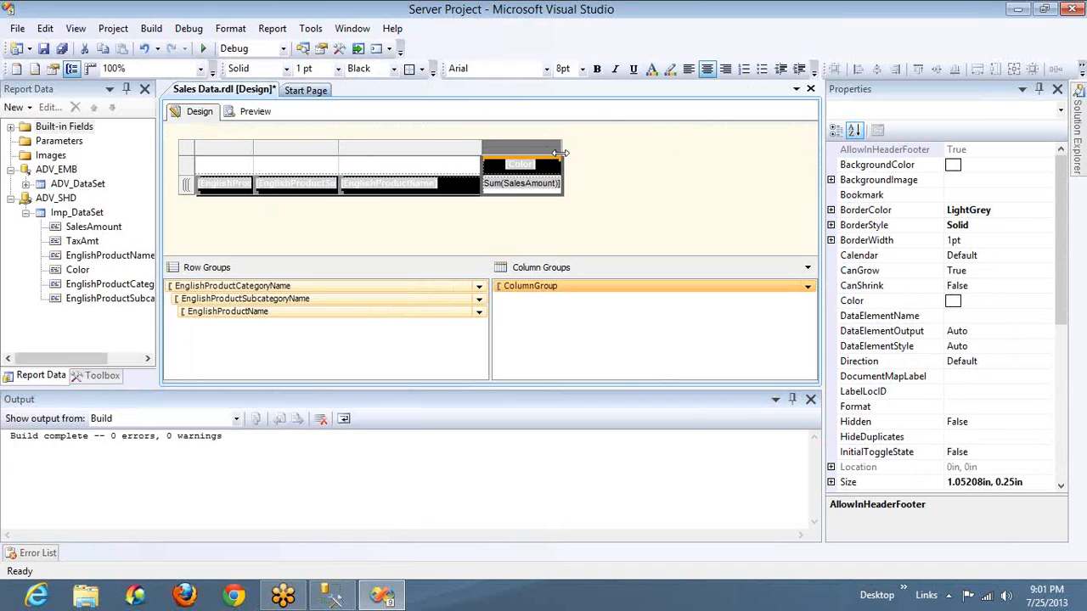
pyautogui.moveTo(561, 161); pyautogui.dragTo(549, 161)
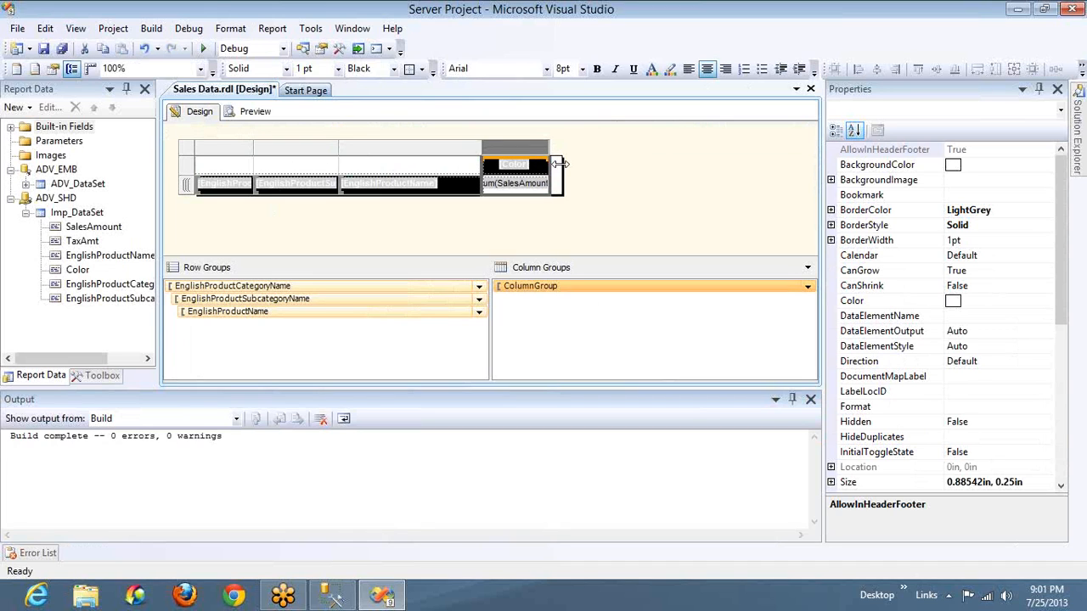
pyautogui.moveTo(338, 151); pyautogui.dragTo(349, 151)
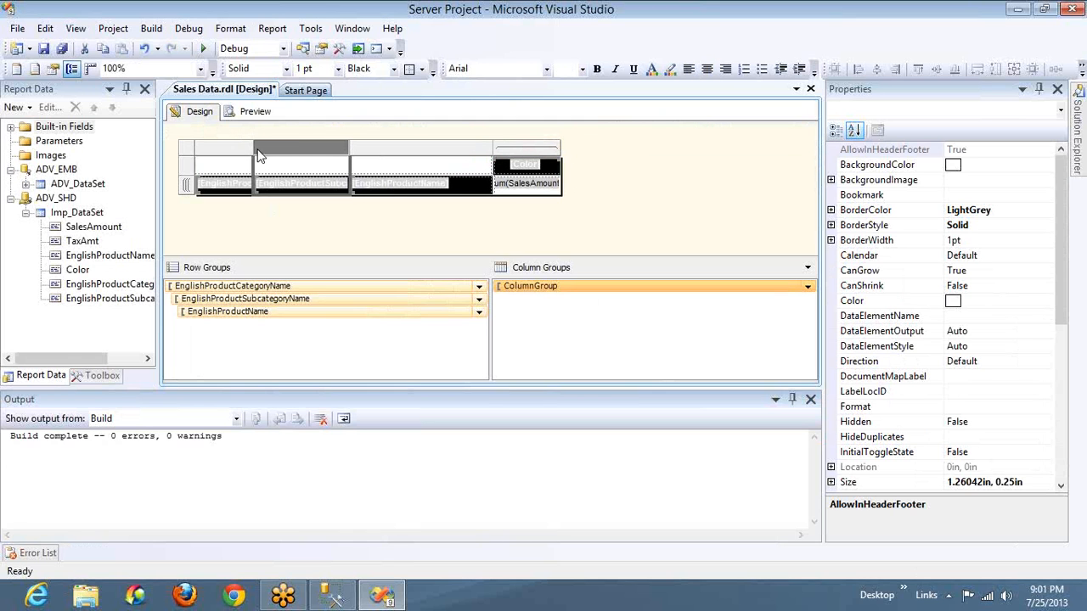
pyautogui.click(251, 114)
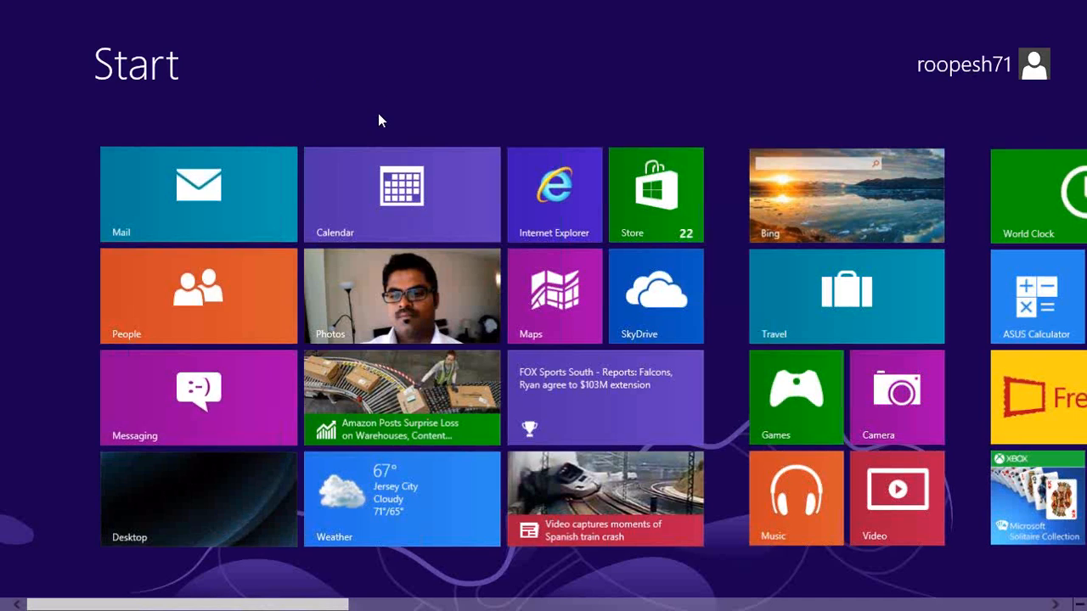
pyautogui.press('super')
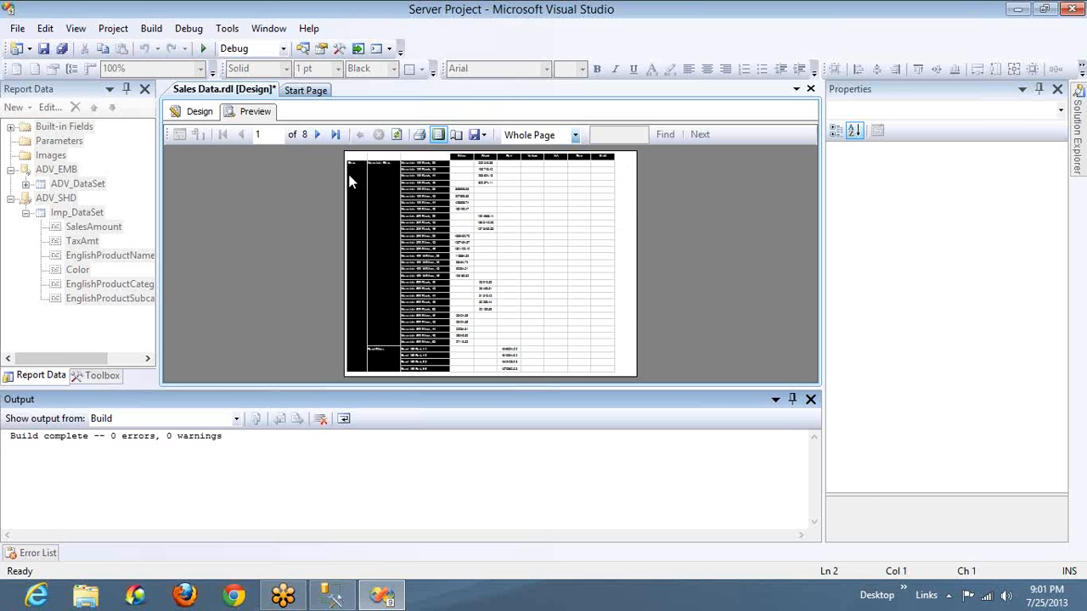
# Set the left and right page margins to 0.2in in the Report Properties
pyautogui.click(200, 111)
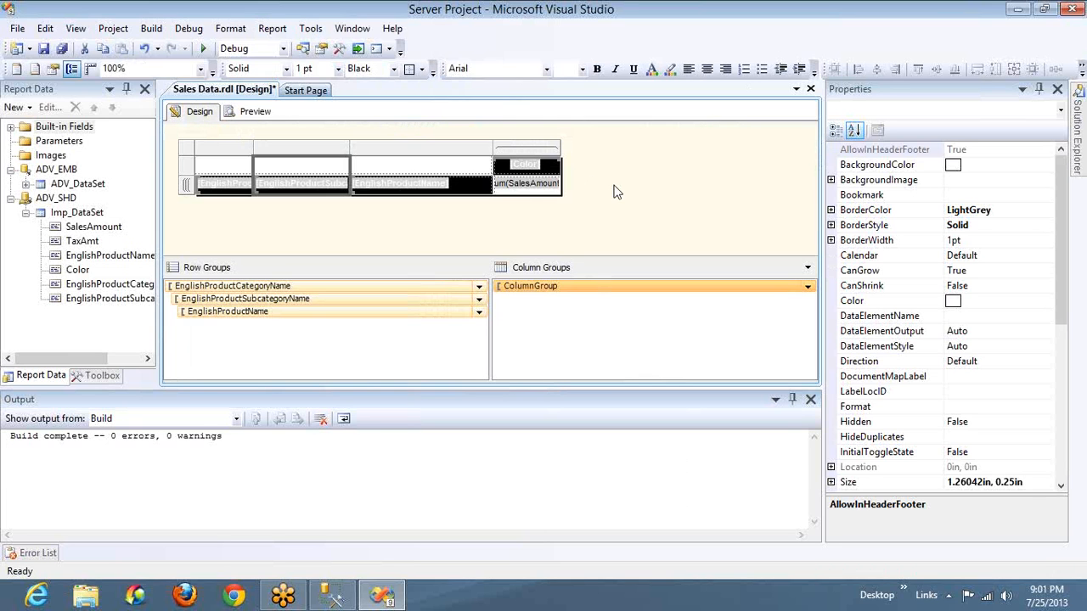
pyautogui.rightClick(614, 189)
pyautogui.click(669, 258)
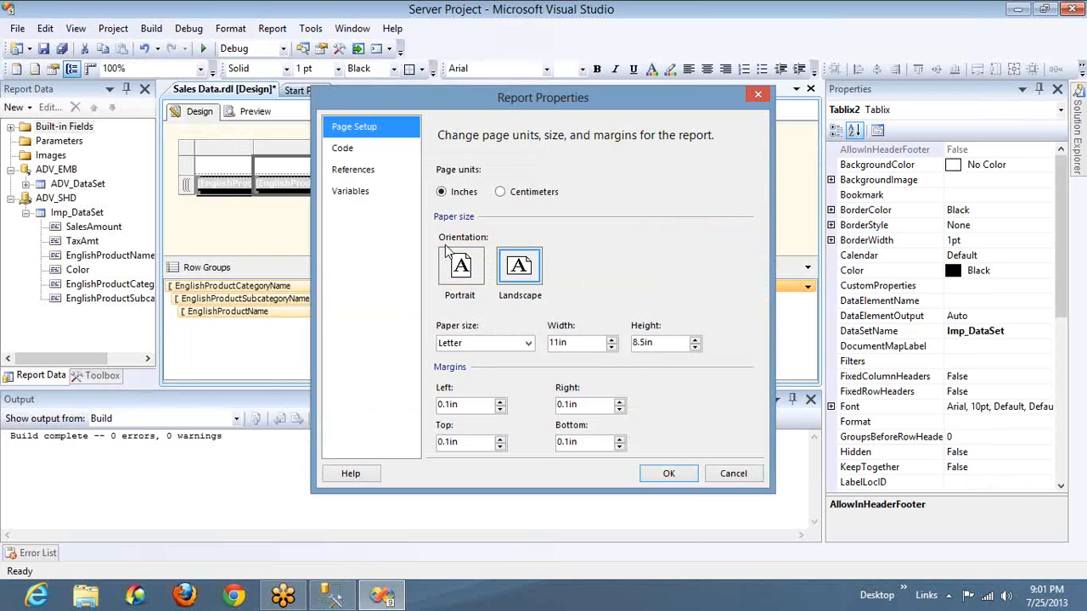
pyautogui.click(451, 404)
pyautogui.press('BackSpace')
pyautogui.write('2')
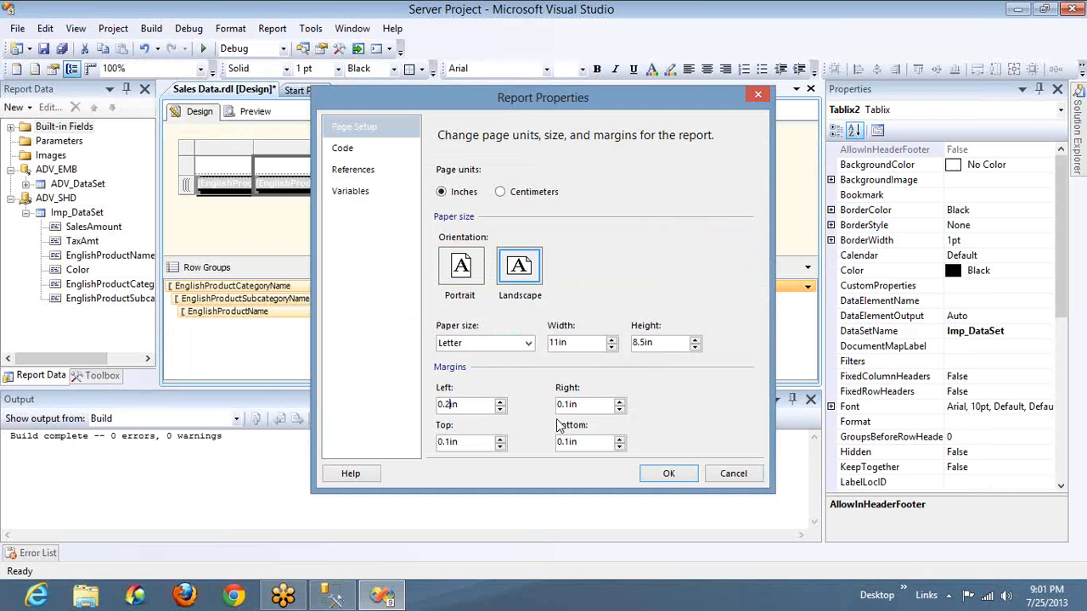
pyautogui.doubleClick(569, 406)
pyautogui.click(569, 406)
pyautogui.press('BackSpace')
pyautogui.write('2')
# Set the top and bottom page margins to 0.2in, apply the report properties, and preview the report
pyautogui.doubleClick(587, 406)
pyautogui.press('Tab')
pyautogui.press('Tab')
pyautogui.click(589, 443)
pyautogui.doubleClick(589, 443)
pyautogui.write('0.2in')
pyautogui.click(466, 444)
pyautogui.click(669, 473)
pyautogui.click(244, 114)
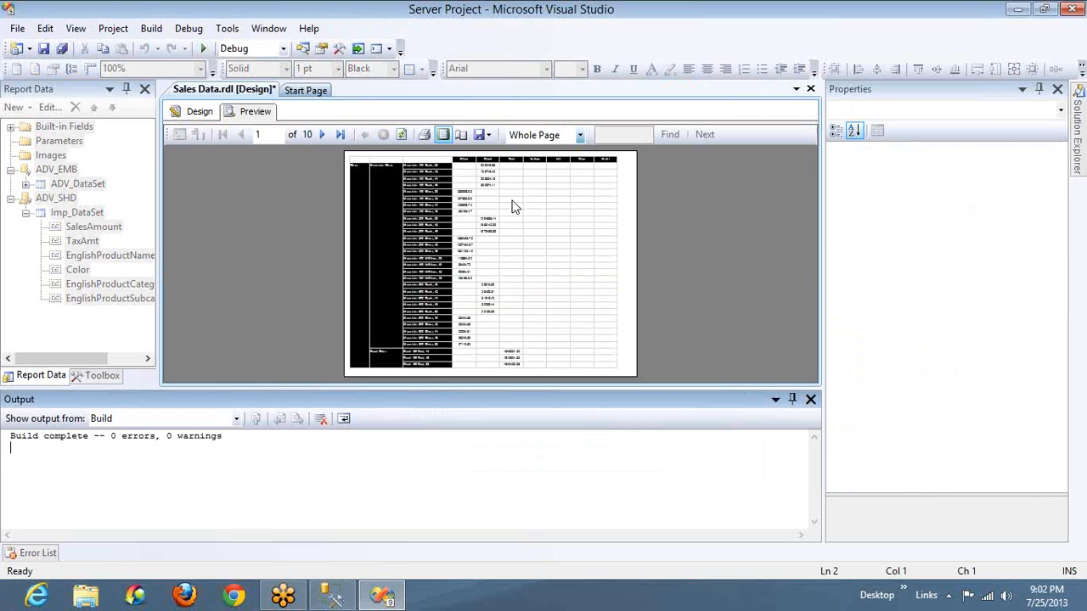
# Narrow the product name column to about 1.64 in, shrink the report body to the matrix width, and preview the report
pyautogui.click(202, 113)
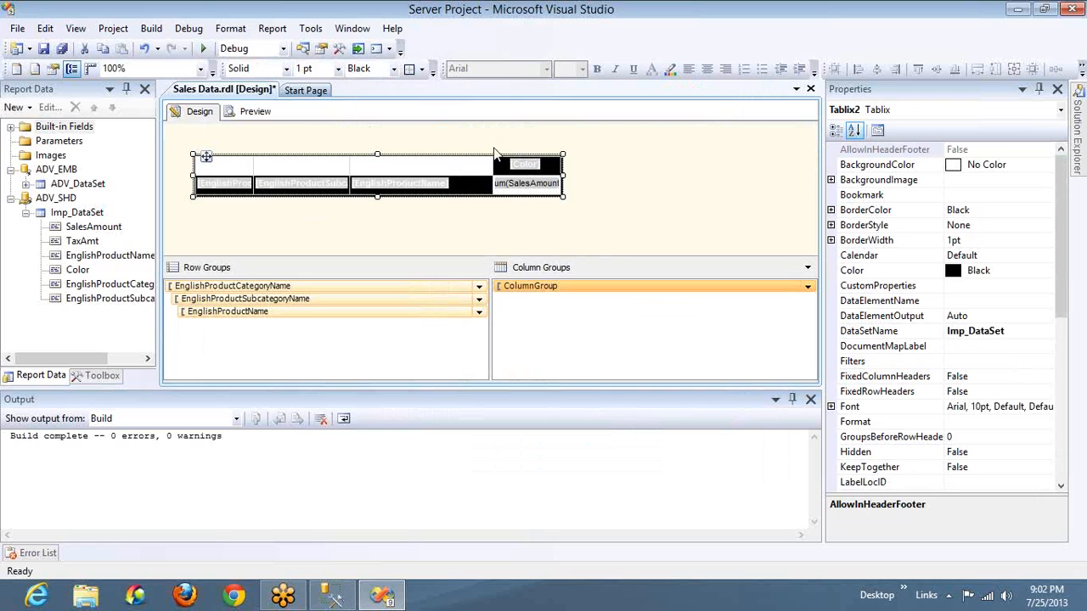
pyautogui.click(490, 172)
pyautogui.moveTo(491, 154); pyautogui.dragTo(474, 153)
pyautogui.moveTo(561, 168); pyautogui.dragTo(540, 169)
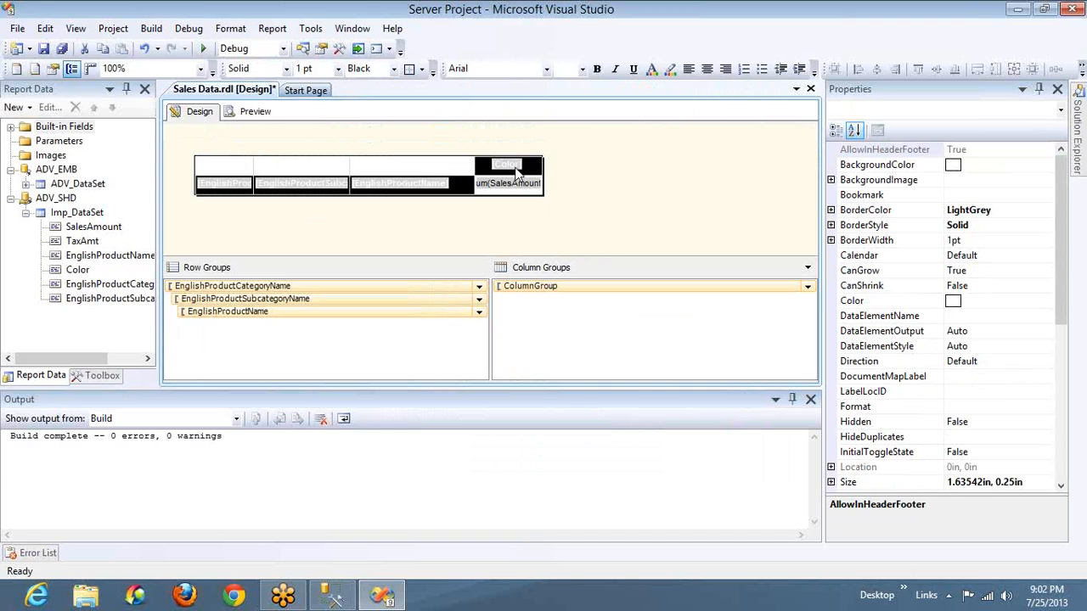
pyautogui.click(250, 112)
pyautogui.press('super')
pyautogui.click(279, 474)
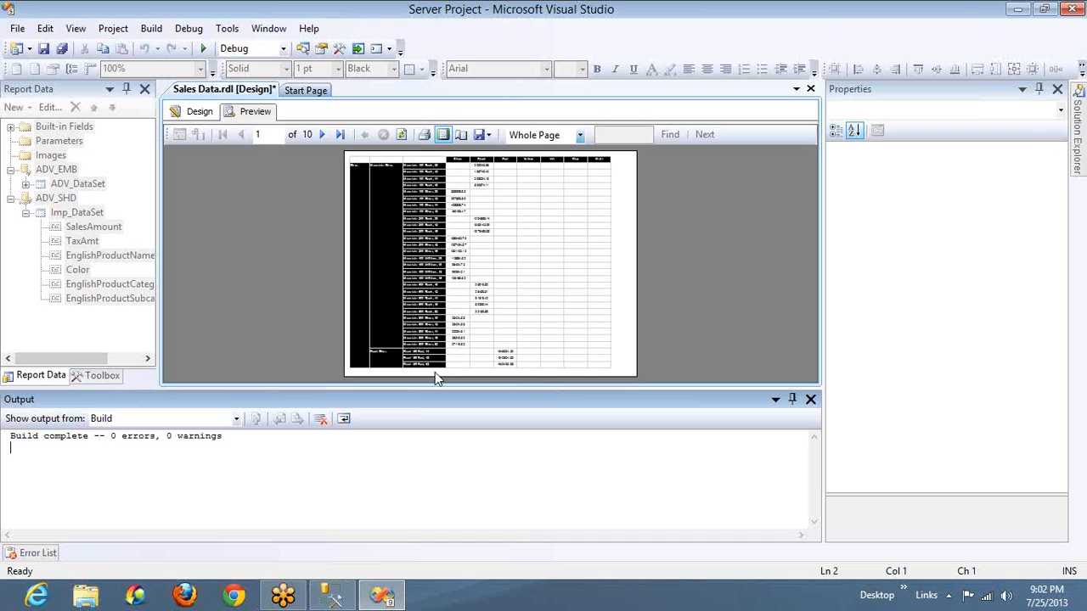
# Narrow the subcategory column and set the category column to about 0.73 in, fit the report body to the matrix, and preview it
pyautogui.click(195, 117)
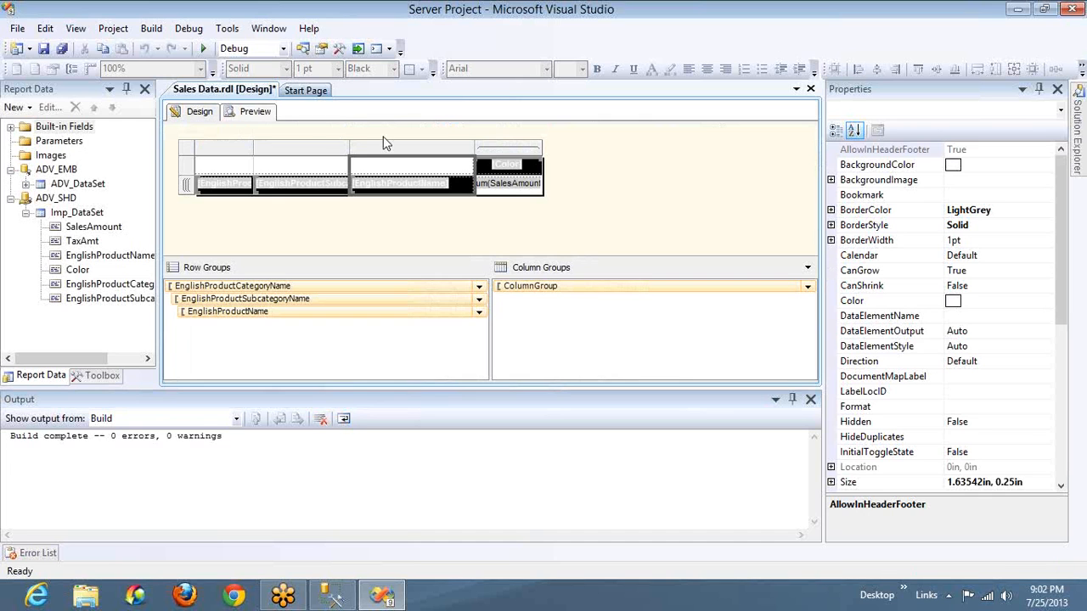
pyautogui.click(344, 151)
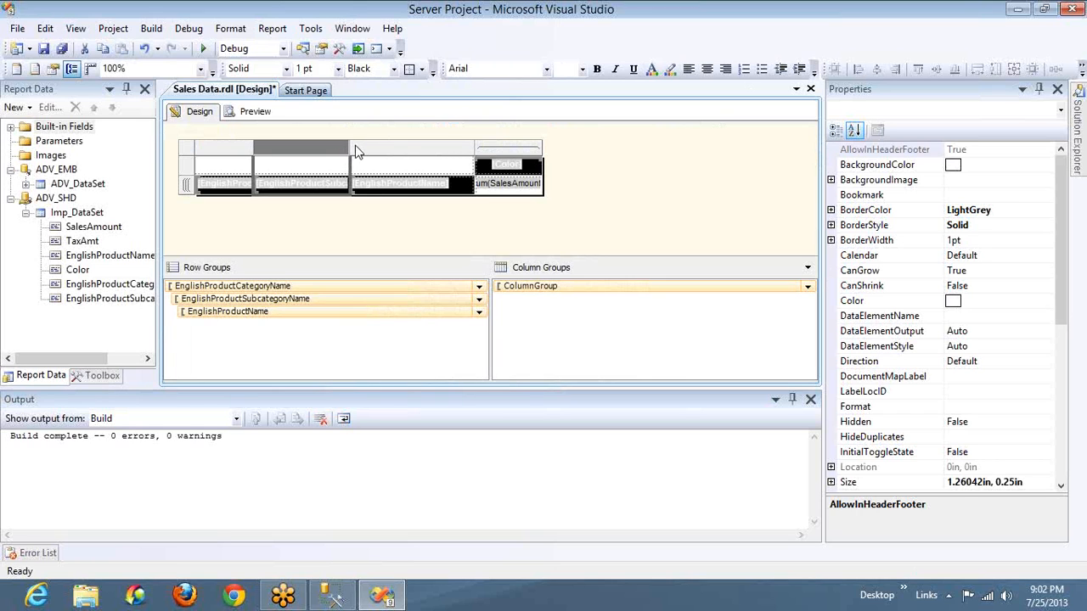
pyautogui.moveTo(351, 150); pyautogui.dragTo(329, 159)
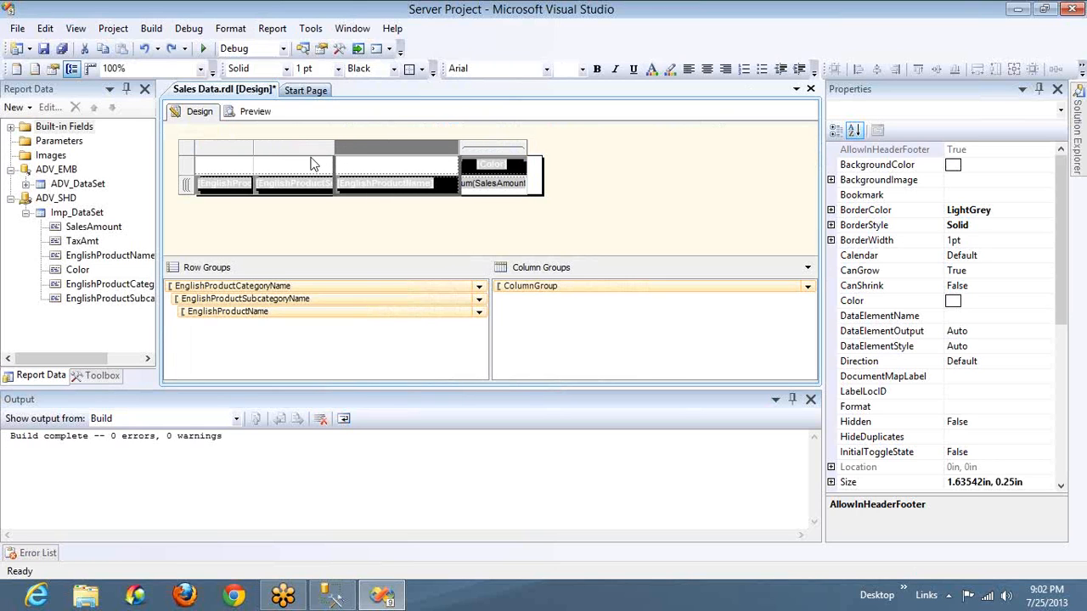
pyautogui.moveTo(253, 151); pyautogui.dragTo(250, 151)
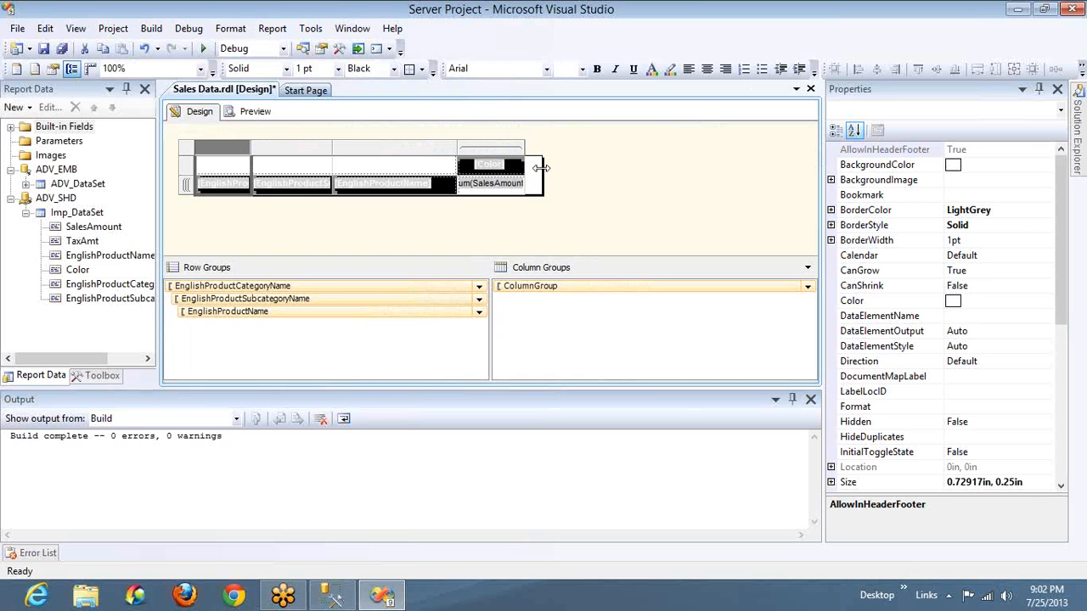
pyautogui.click(538, 166)
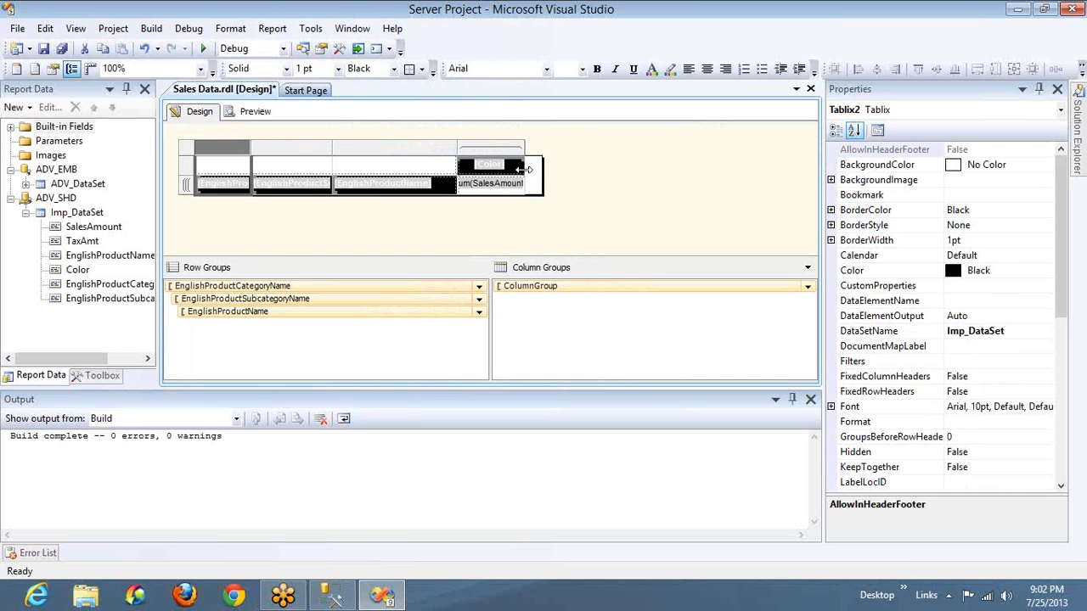
pyautogui.click(255, 113)
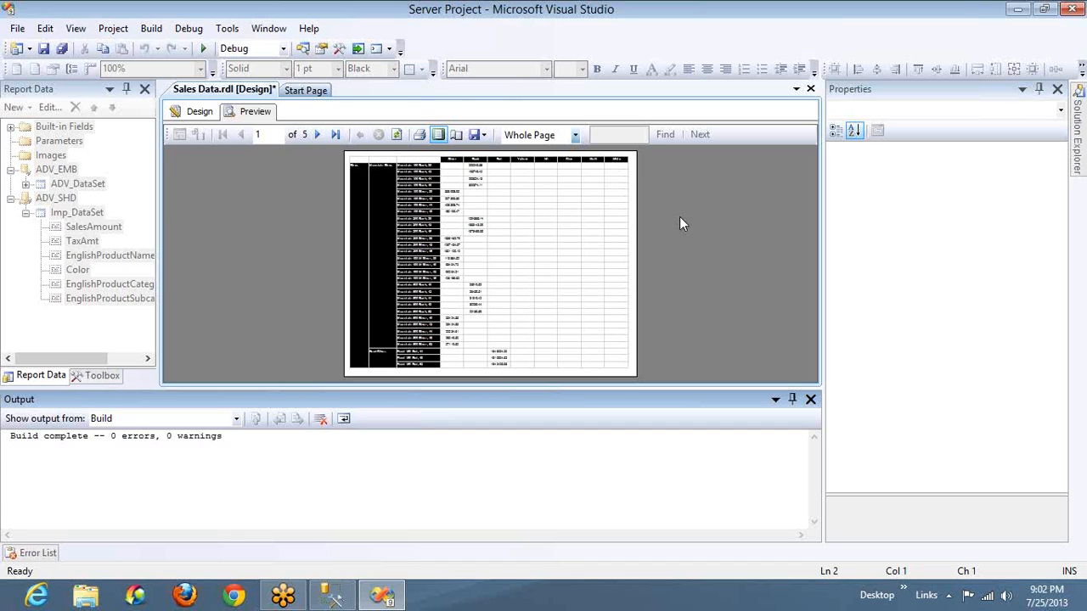
# Export the report as an Acrobat (PDF) file named Sales Data to the Desktop
pyautogui.click(483, 137)
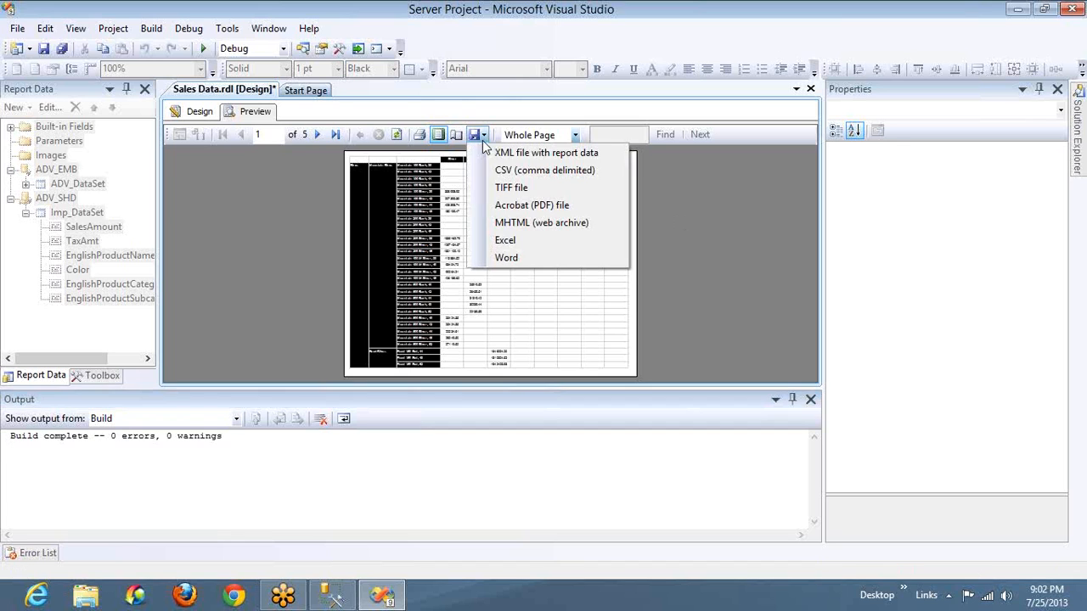
pyautogui.click(543, 211)
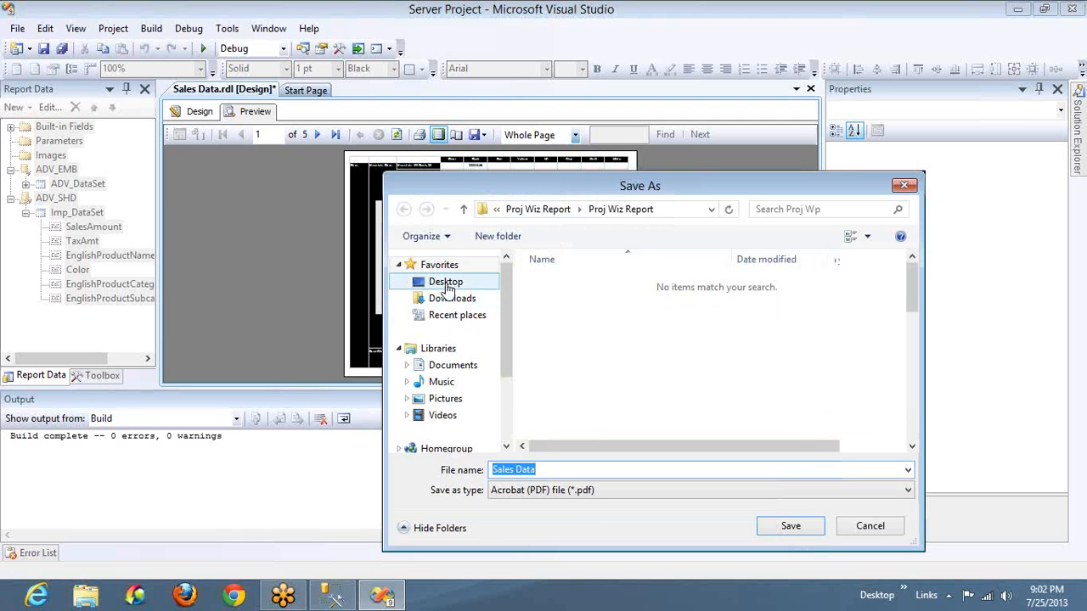
pyautogui.click(448, 288)
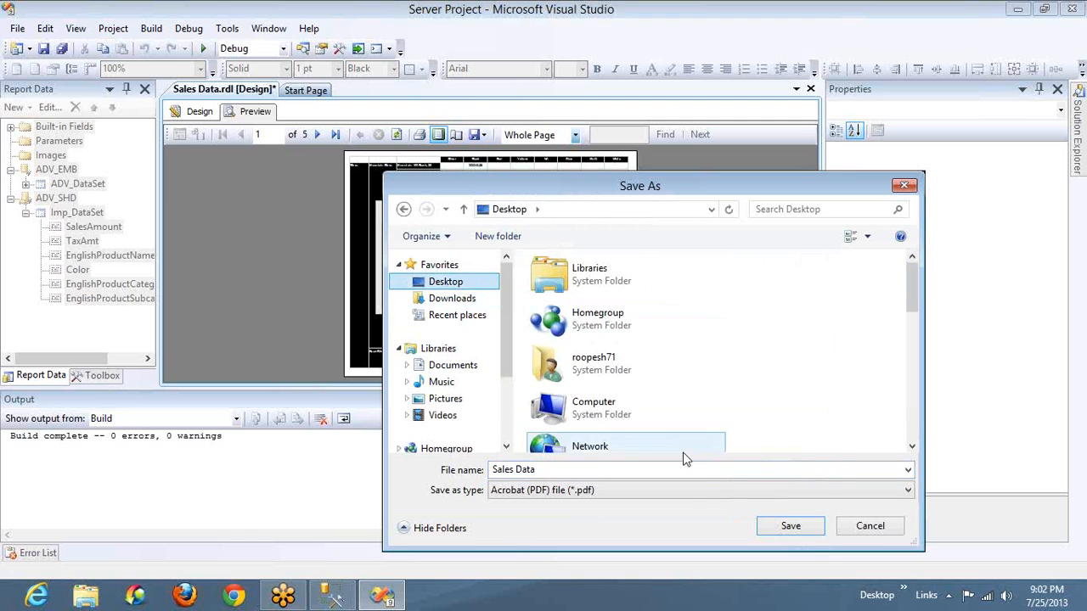
pyautogui.click(788, 526)
# Open the exported Sales Data PDF from the desktop and check how its columns fit across the pages
pyautogui.press('super+d')
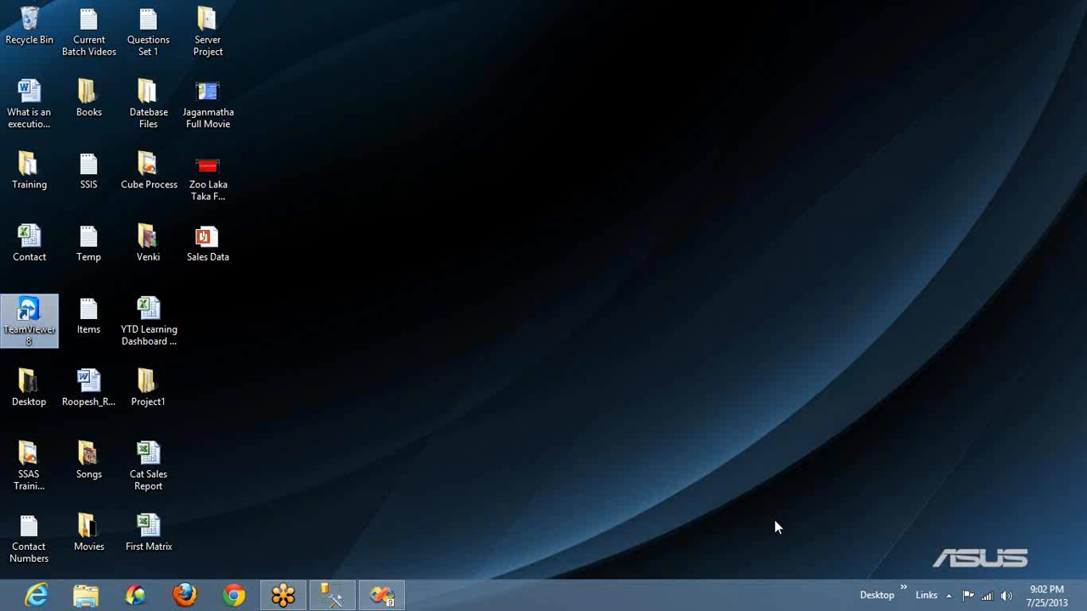
pyautogui.doubleClick(210, 255)
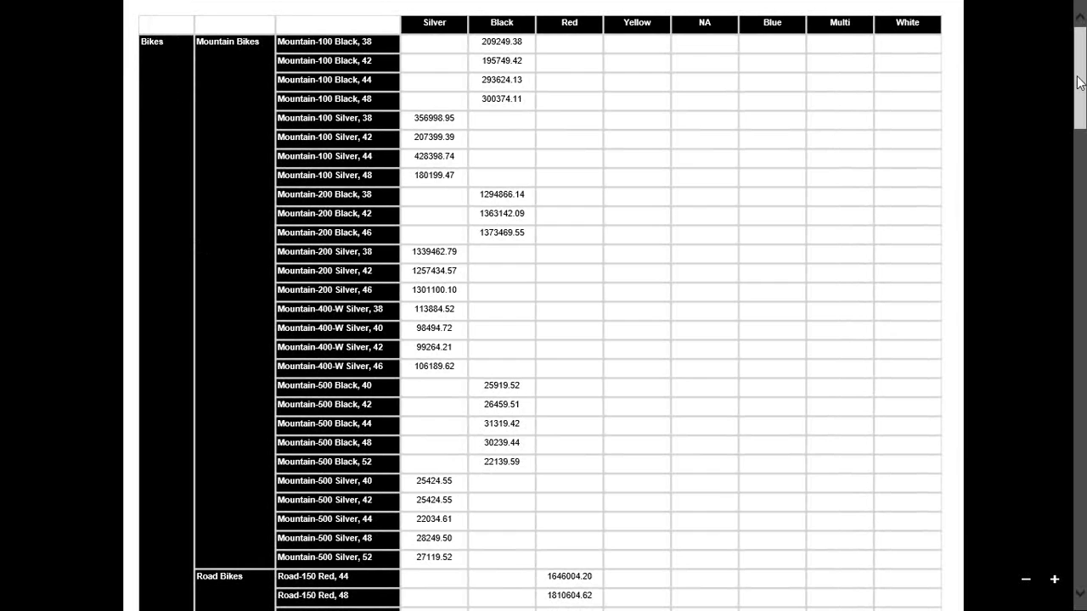
pyautogui.click(1080, 191)
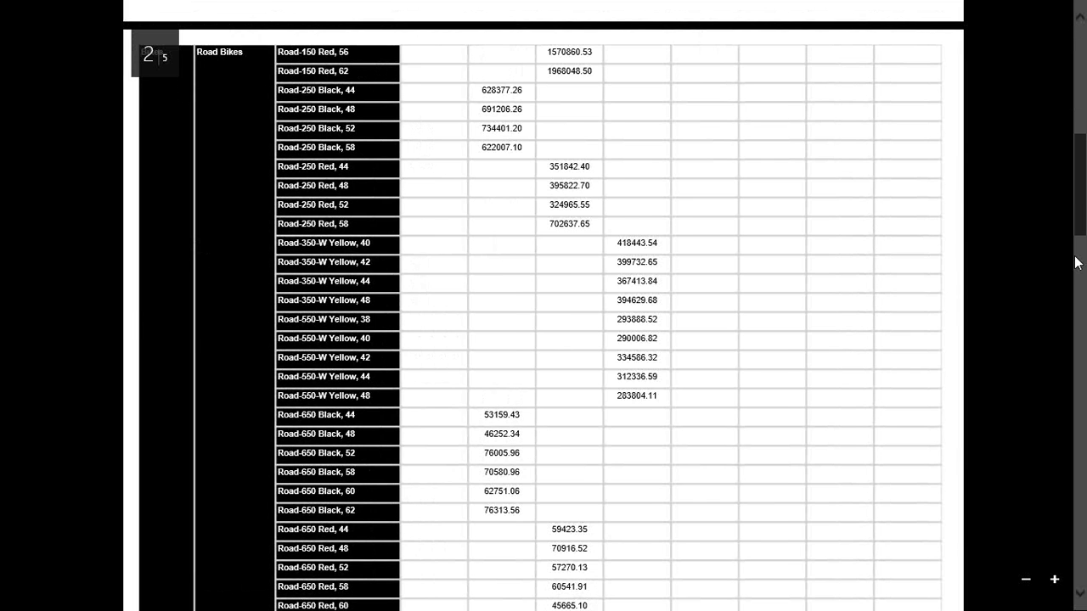
# Go through the remaining pages of the exported Sales Data PDF to the end and return to the report preview
pyautogui.click(1076, 262)
pyautogui.click(1079, 385)
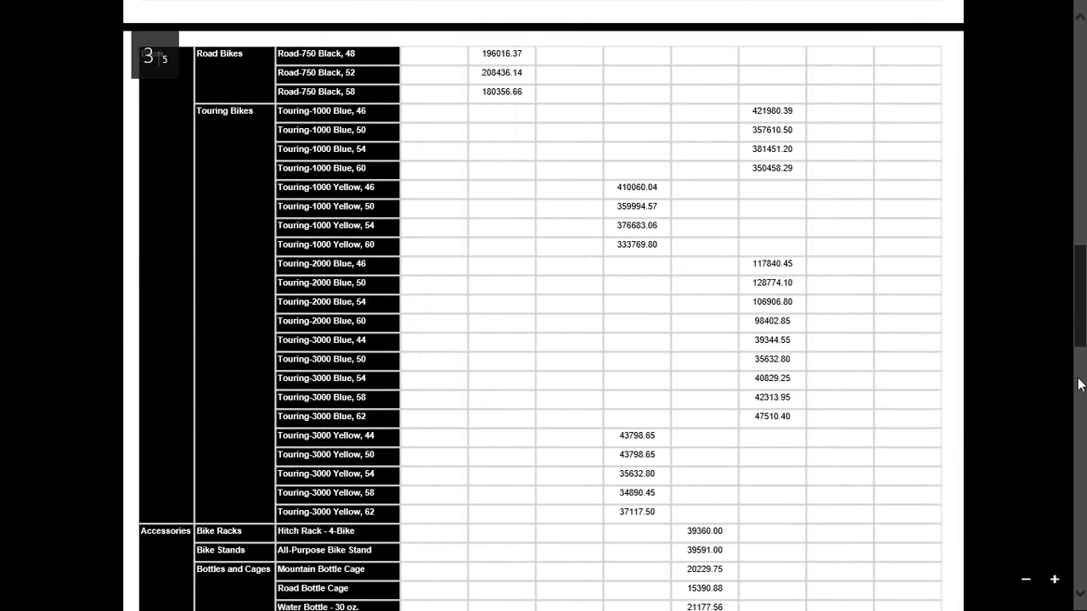
pyautogui.click(1079, 384)
pyautogui.click(1079, 543)
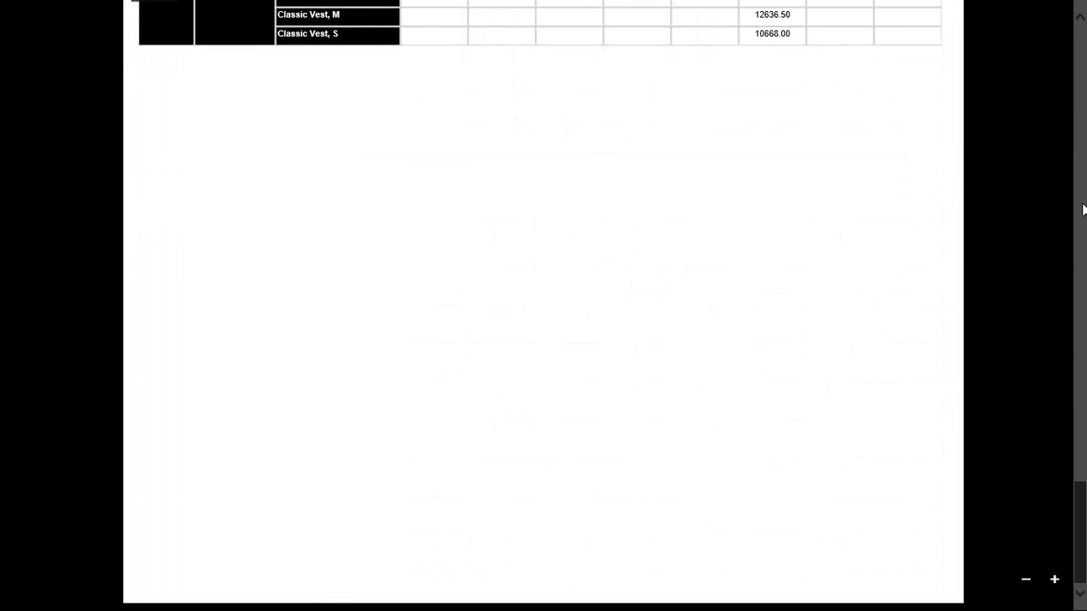
pyautogui.click(1082, 209)
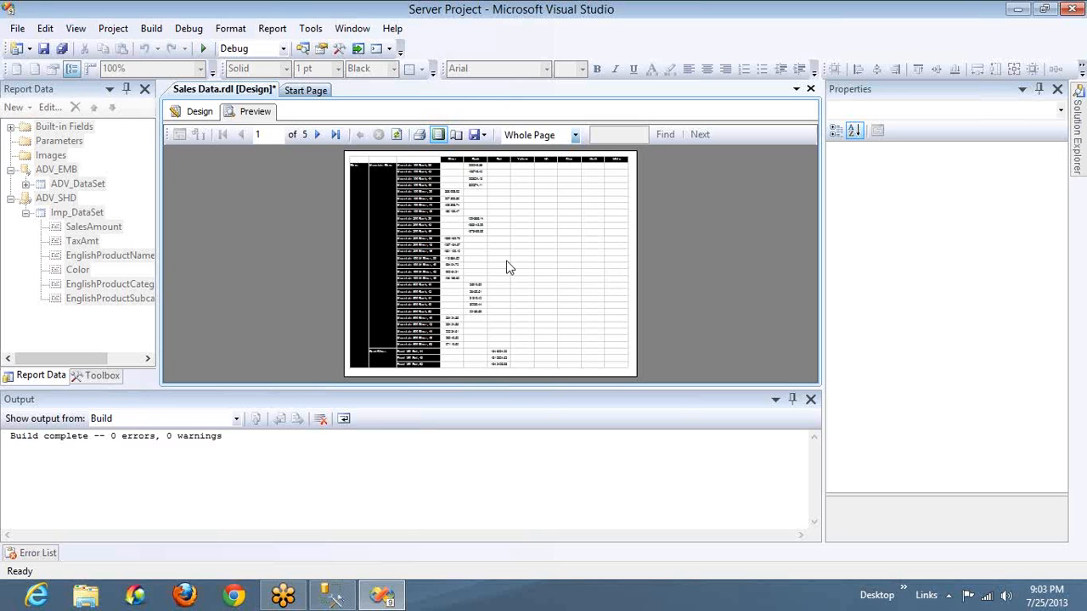
pyautogui.click(481, 134)
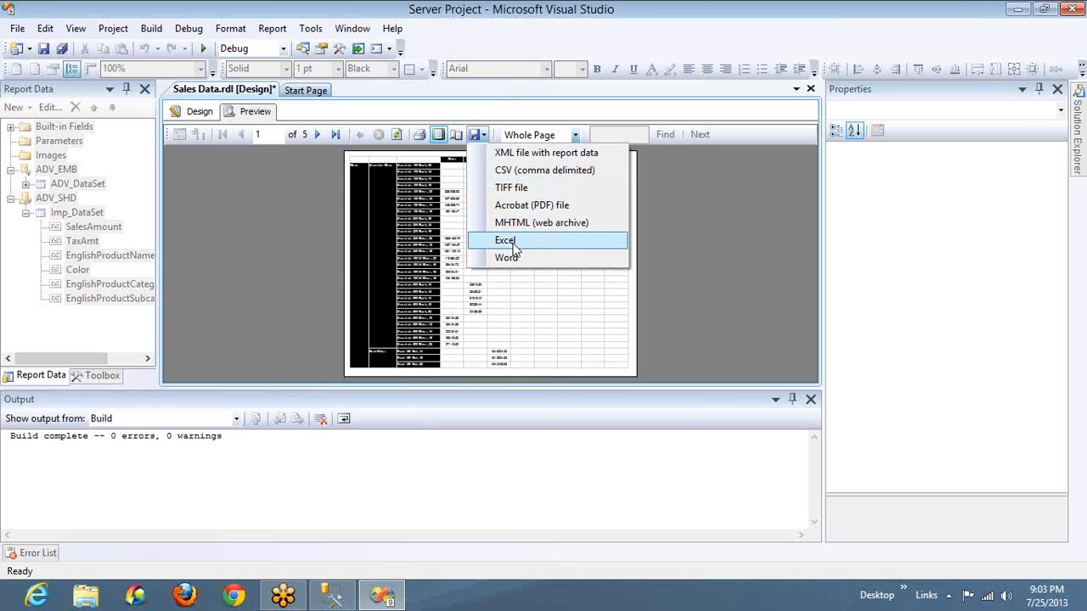
pyautogui.click(676, 226)
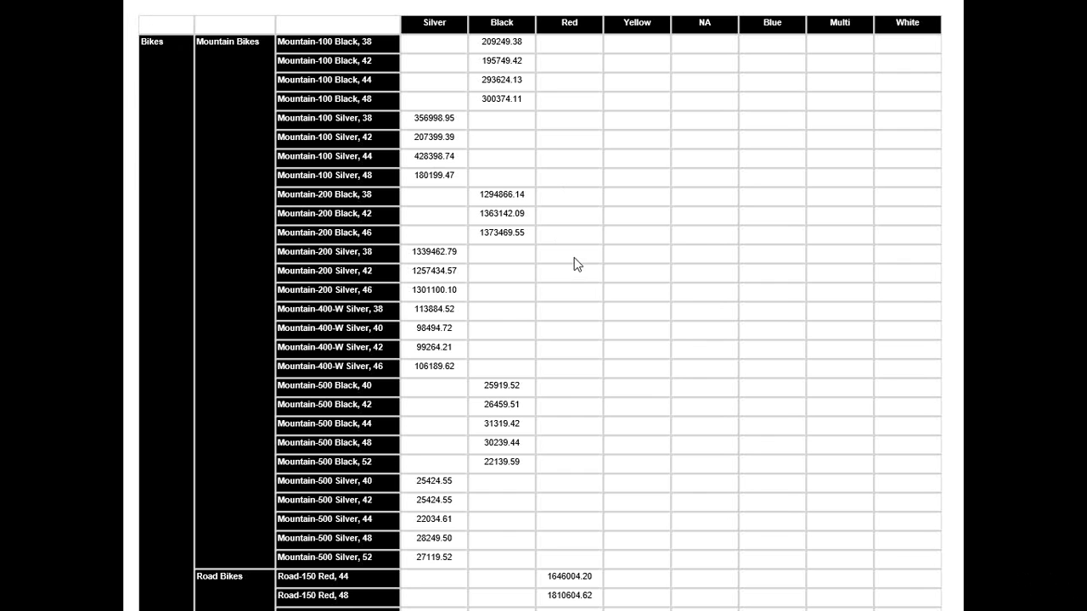
pyautogui.hotkey('alt', 'Tab')
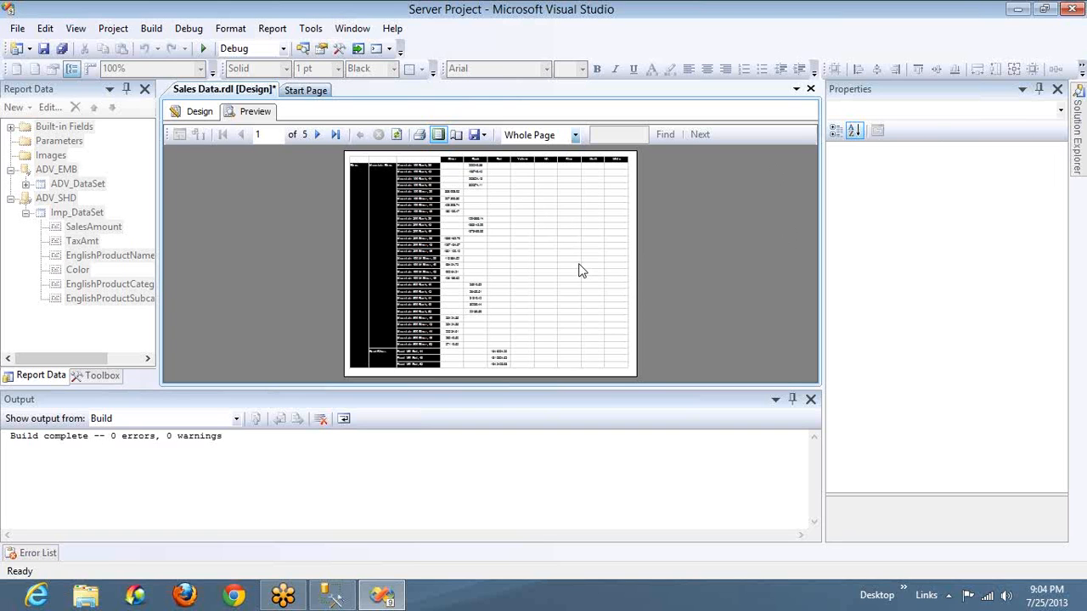
pyautogui.hotkey('alt', 'Tab')
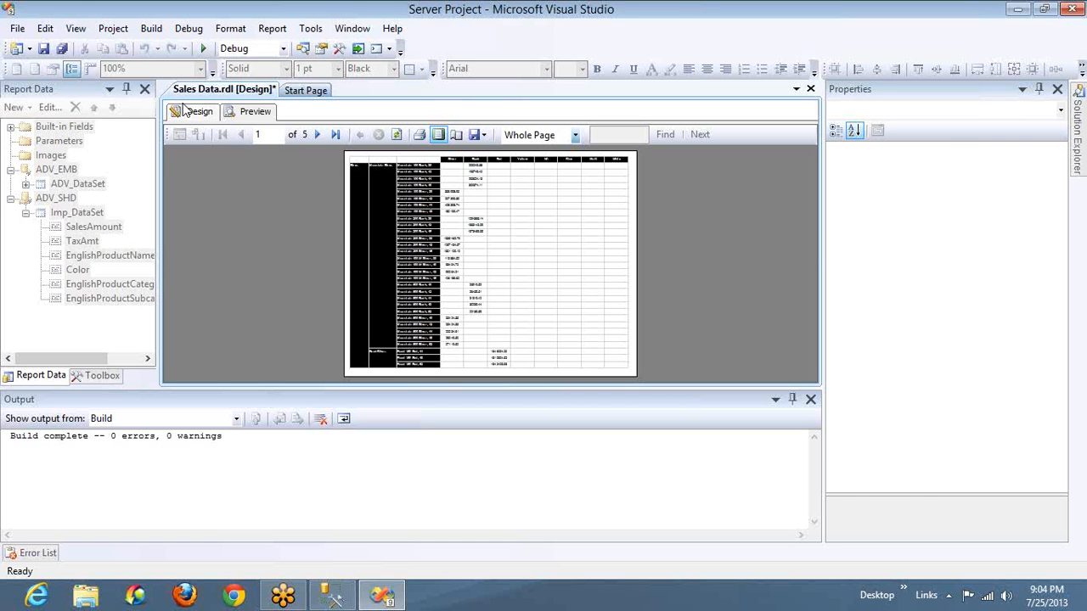
# In the report design, set the default border color of the empty header cell above the product name column to White
pyautogui.click(183, 111)
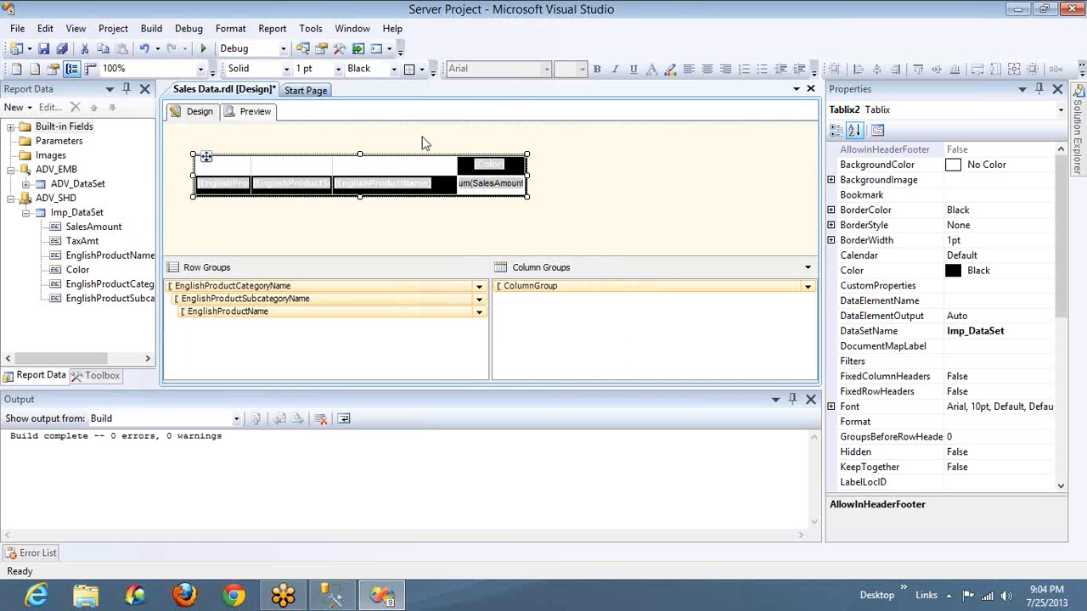
pyautogui.click(405, 169)
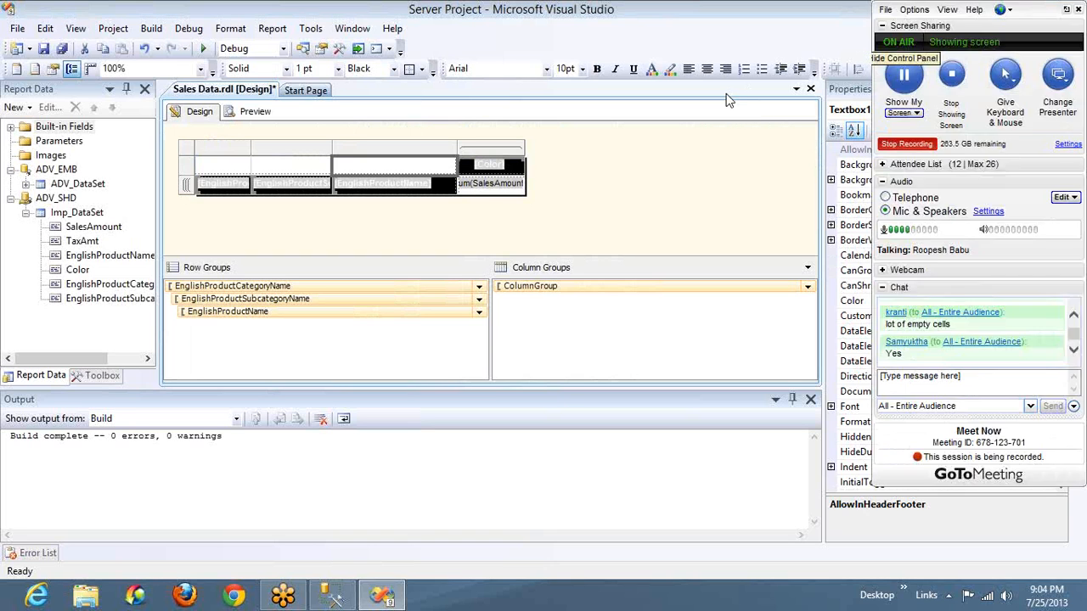
pyautogui.click(830, 210)
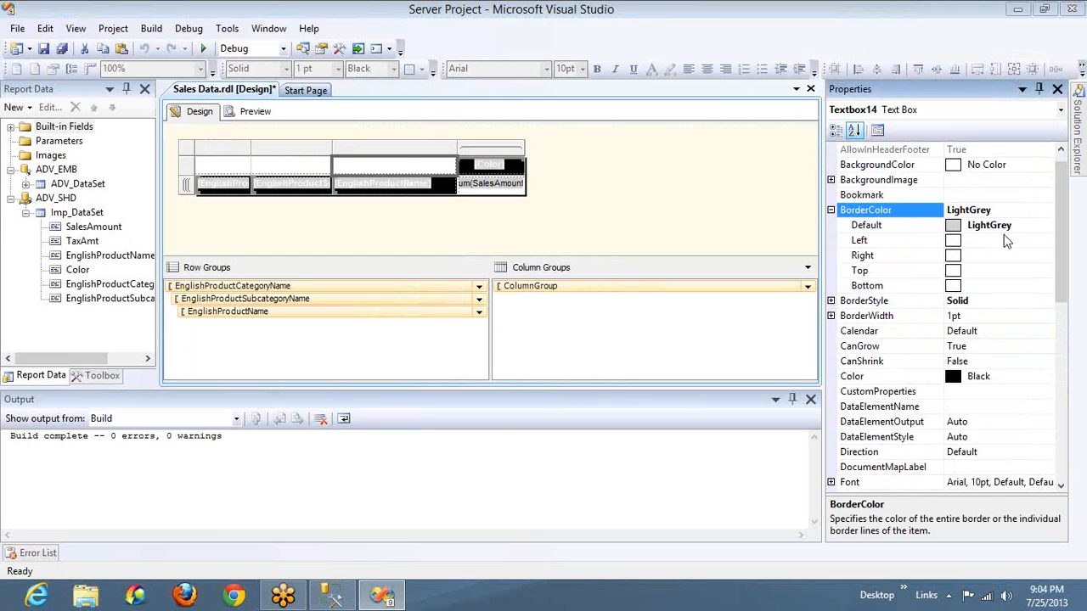
pyautogui.click(1046, 226)
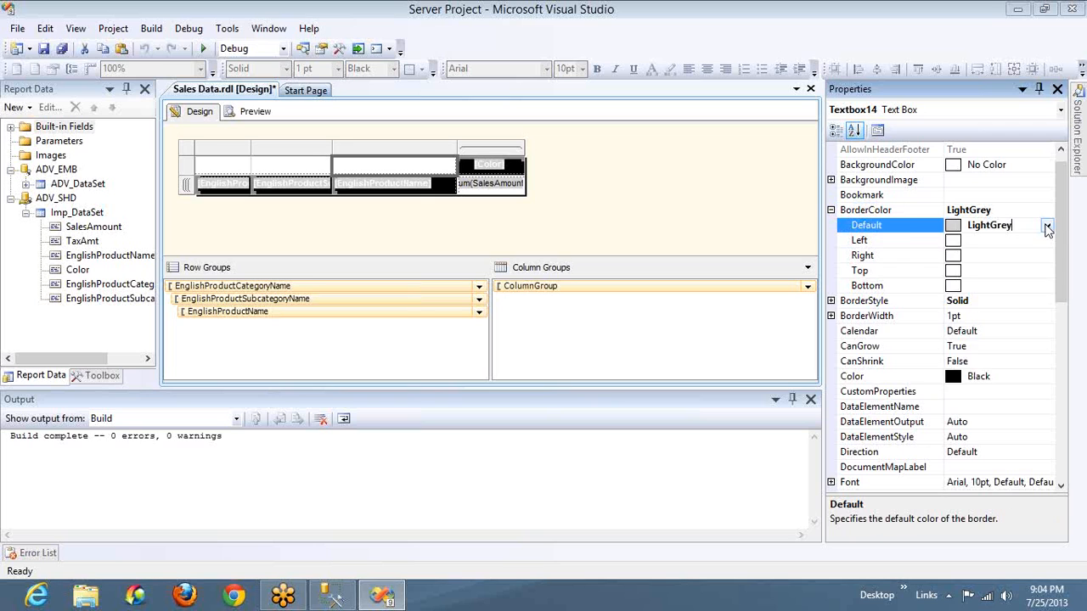
pyautogui.click(1047, 225)
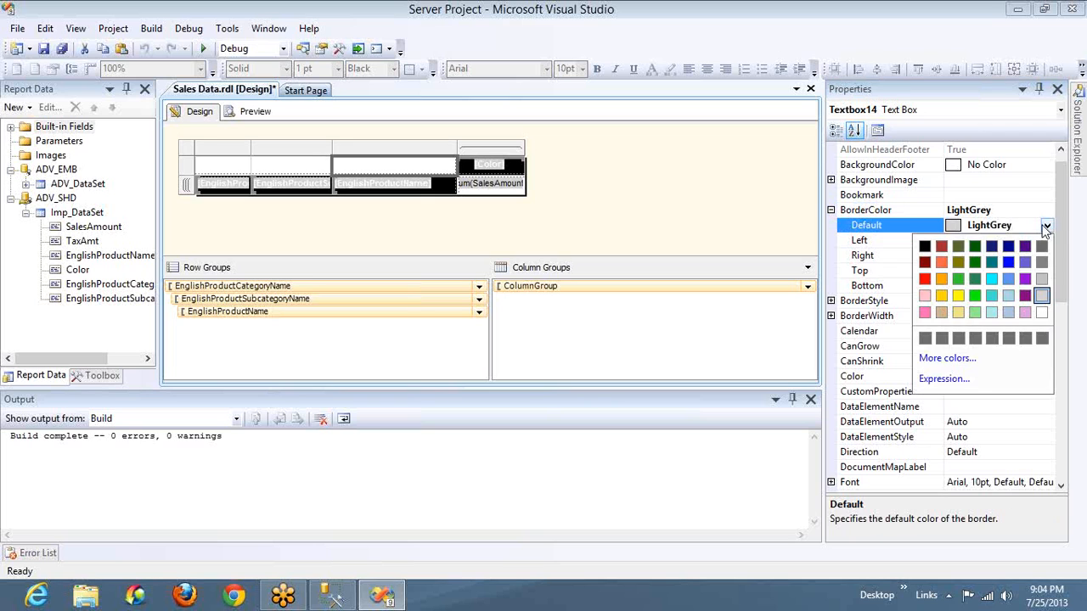
pyautogui.click(1043, 314)
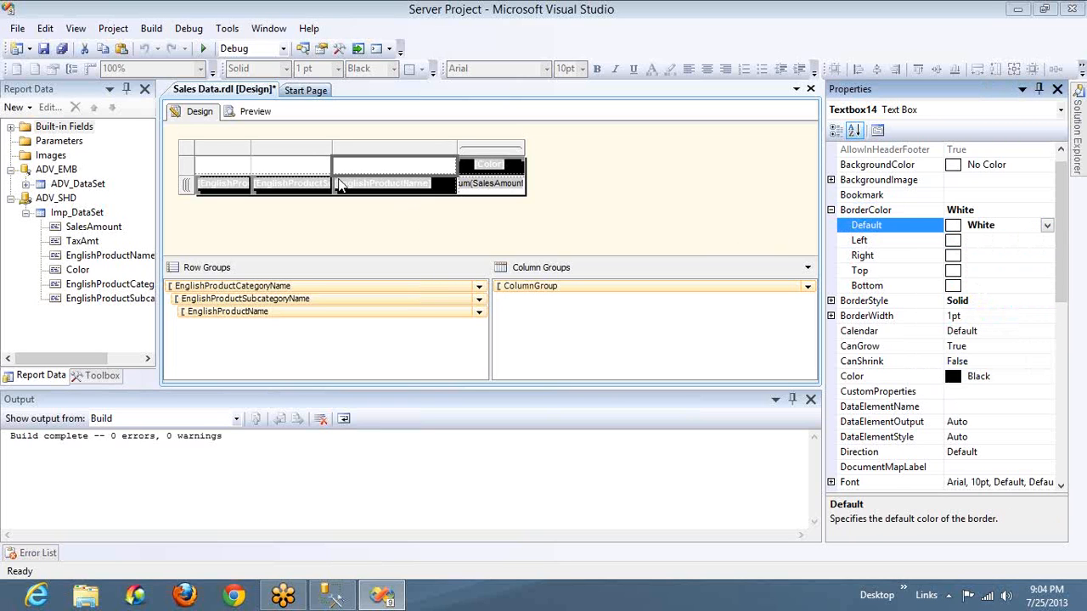
# Set the default border color of the empty header cells above the category and subcategory columns to White, and preview the report
pyautogui.click(302, 167)
pyautogui.keyDown('ctrl'); pyautogui.click(229, 161); pyautogui.keyUp('ctrl')
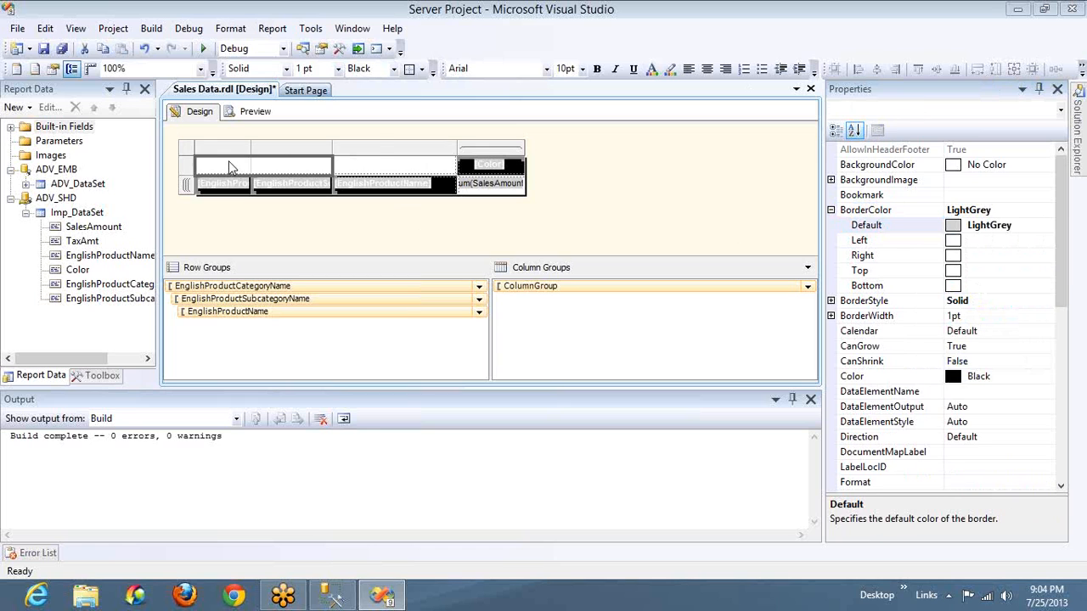
pyautogui.click(1051, 228)
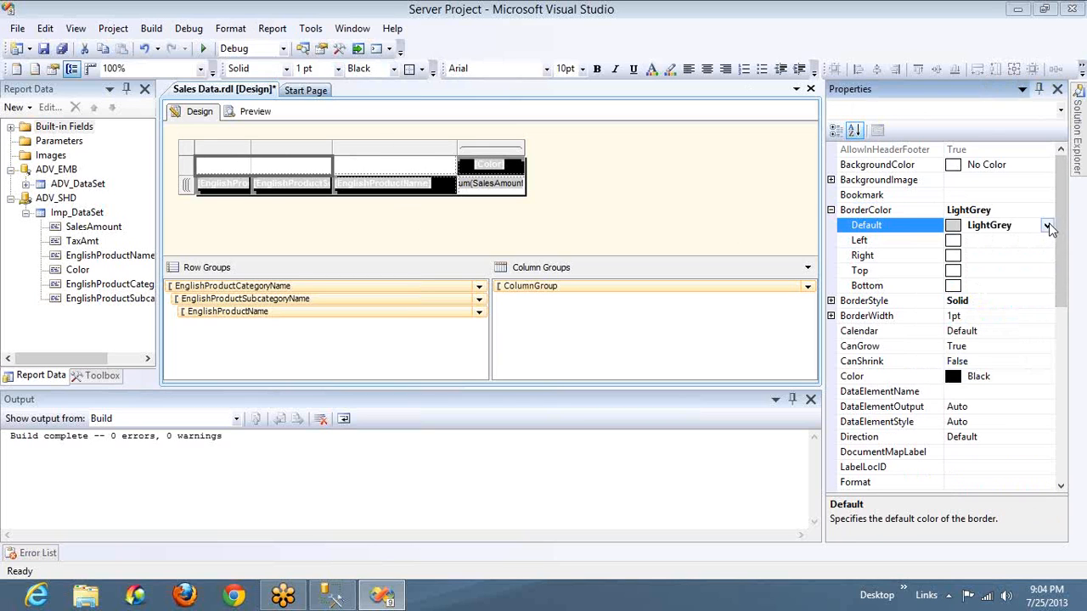
pyautogui.click(1047, 225)
pyautogui.click(1042, 312)
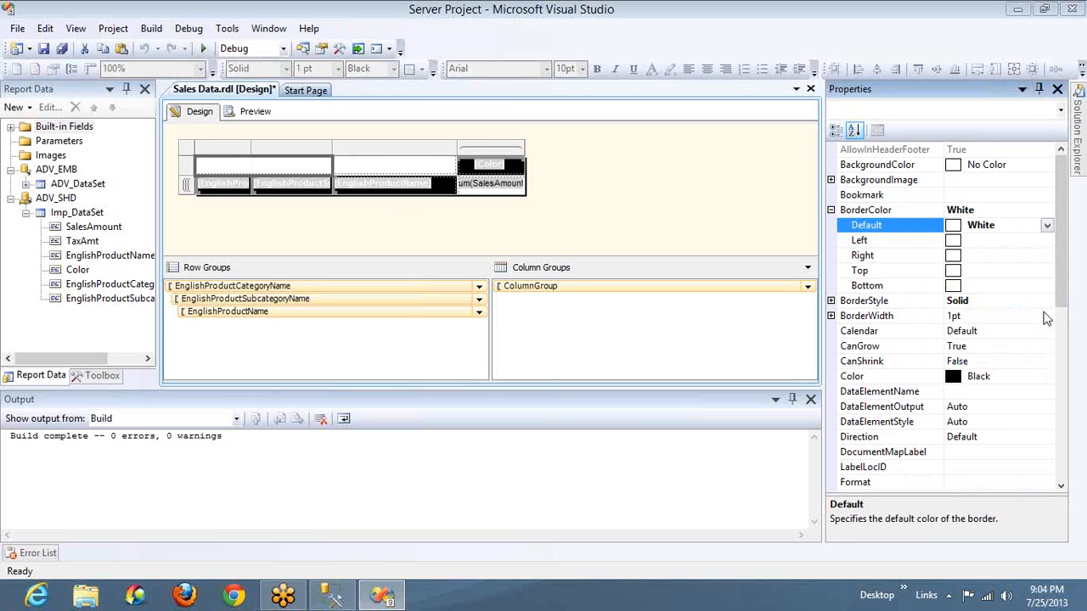
pyautogui.click(253, 112)
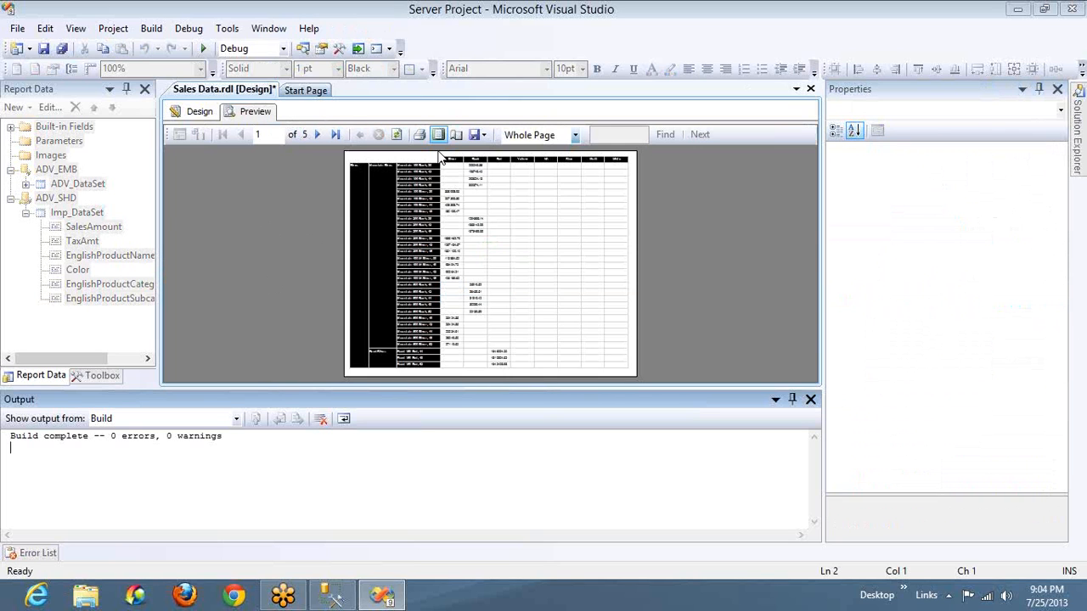
# Try to export the report as an Acrobat (PDF) file named Sales Data to the Desktop, replacing the existing file
pyautogui.click(481, 136)
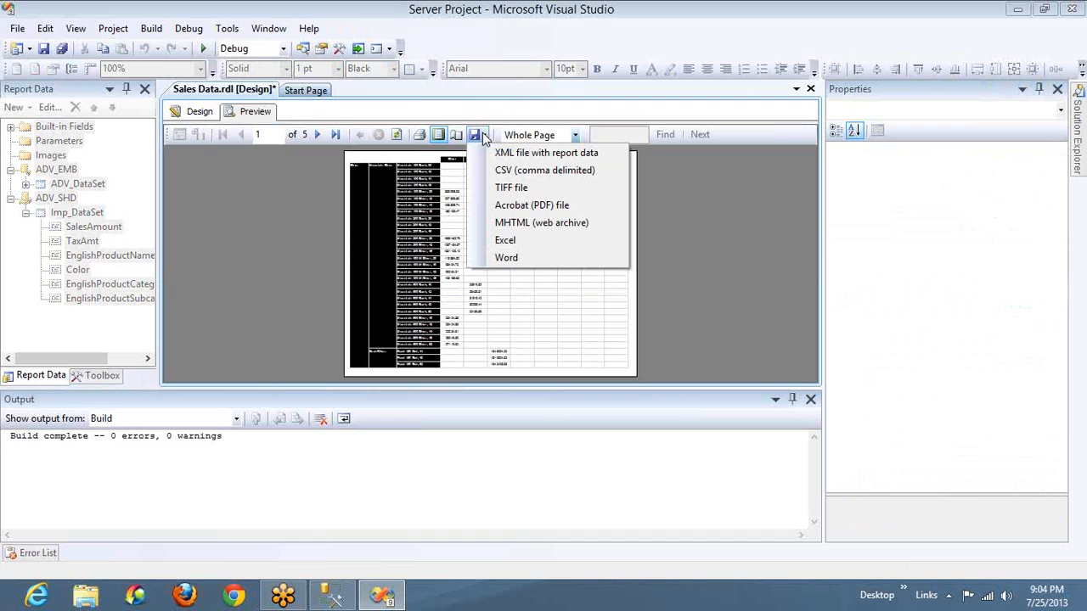
pyautogui.click(533, 205)
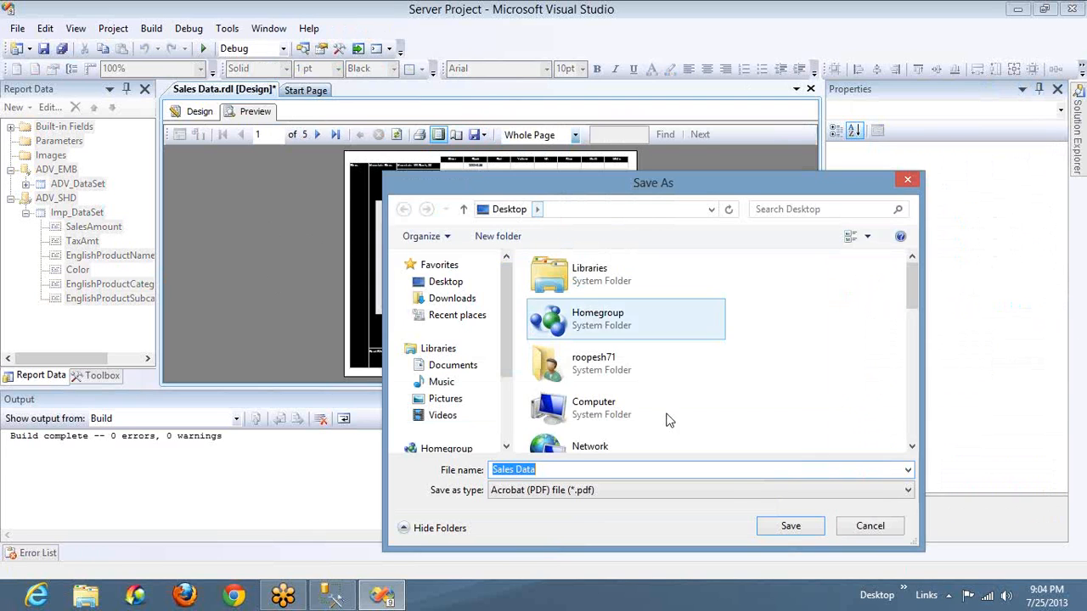
pyautogui.click(788, 525)
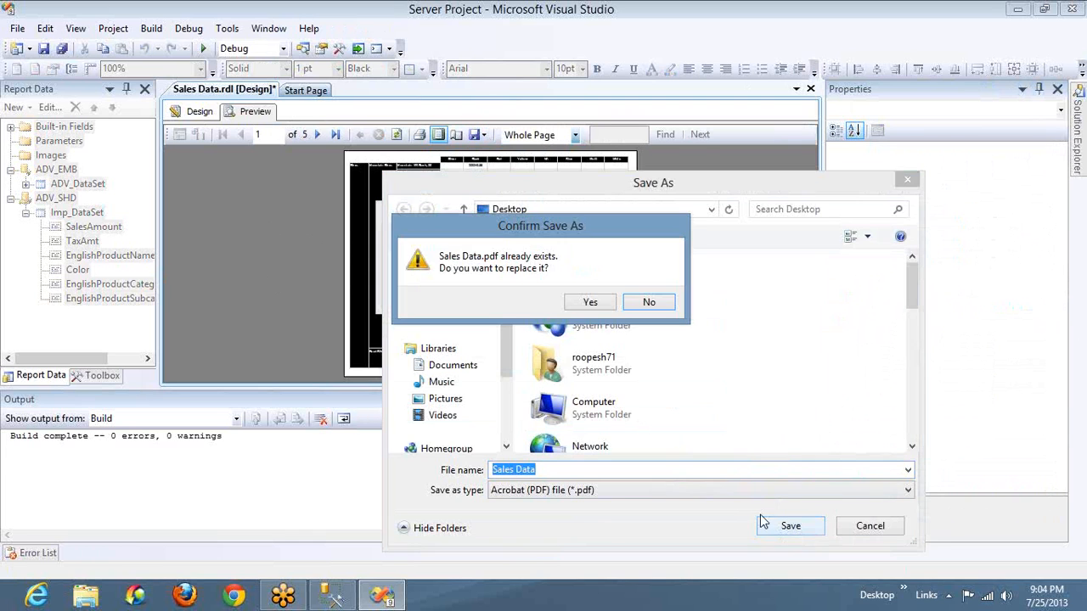
pyautogui.click(591, 303)
pyautogui.click(675, 356)
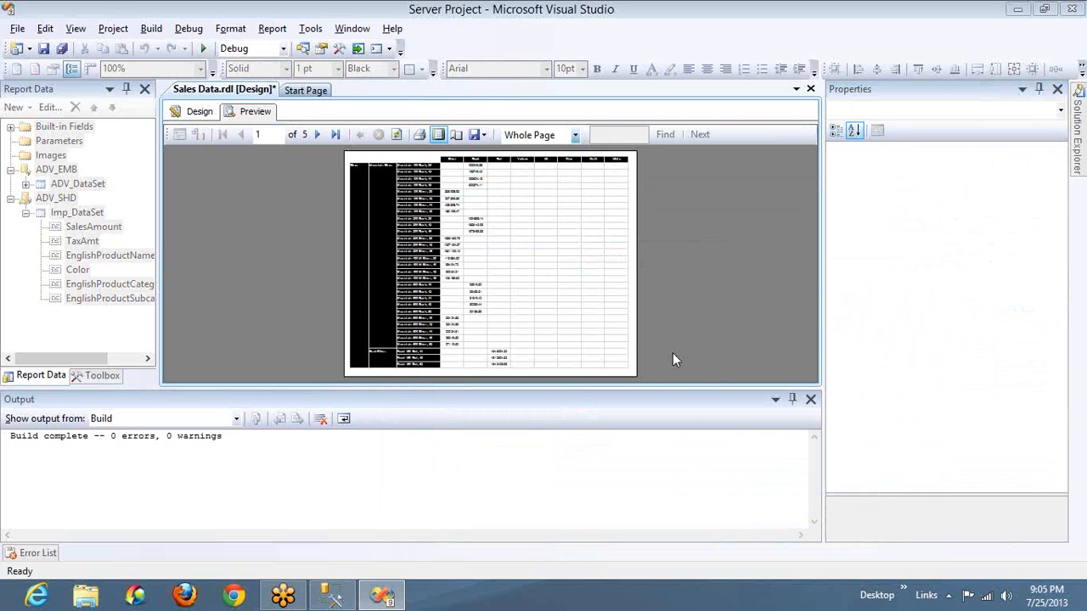
# Export the report again as an Acrobat (PDF) file, overwriting Sales Data on the Desktop
pyautogui.rightClick(4, 6)
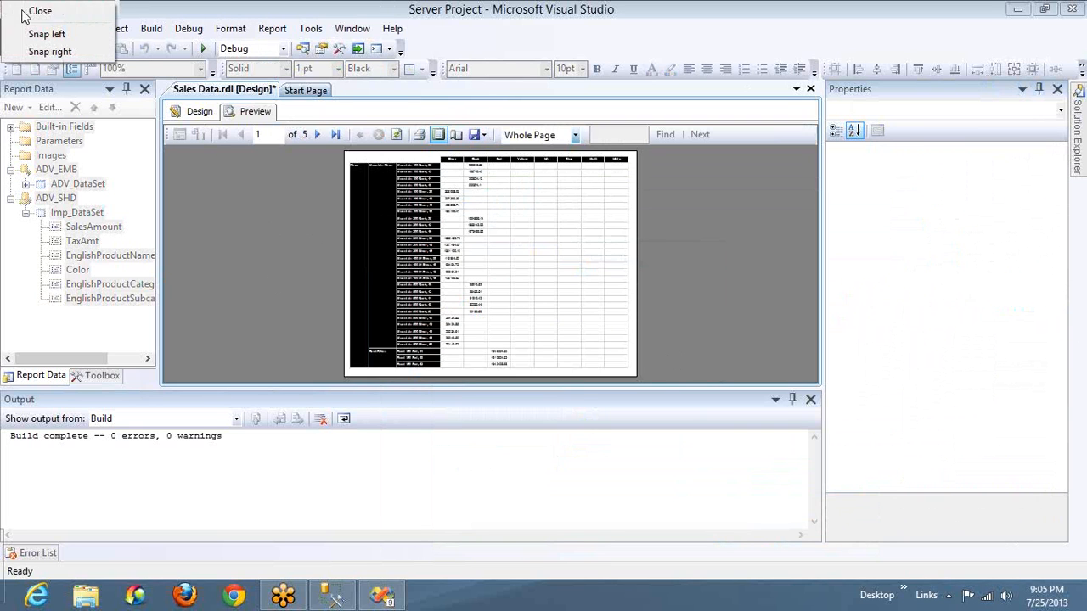
pyautogui.click(478, 135)
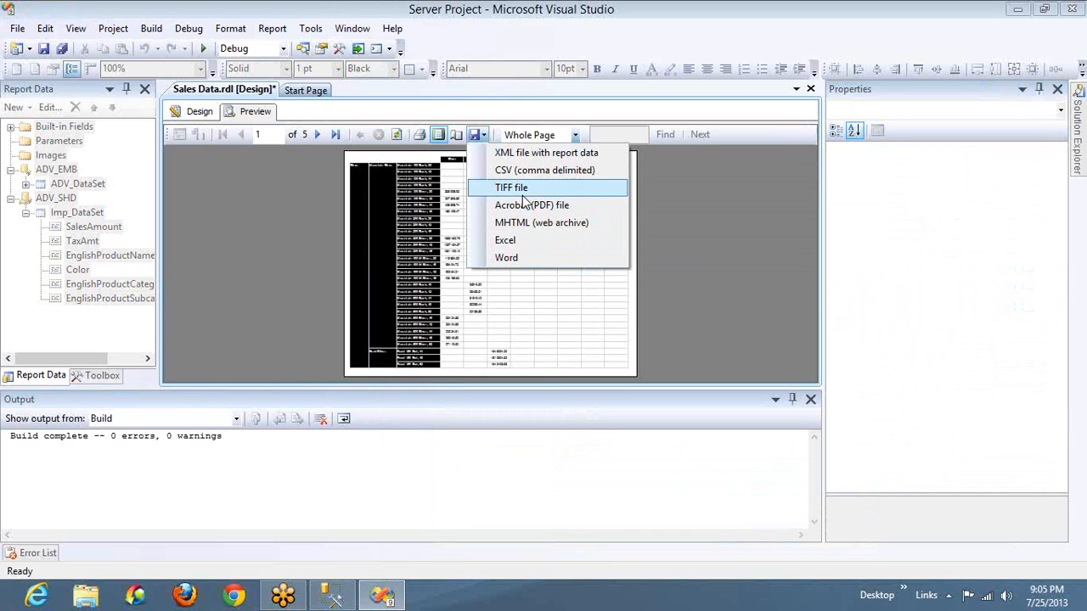
pyautogui.click(523, 205)
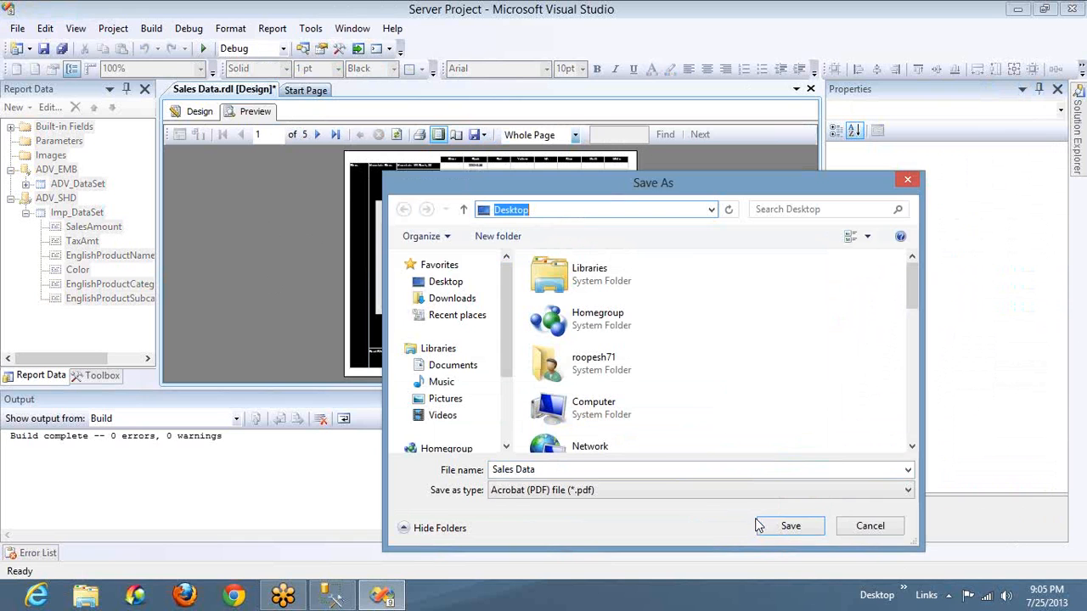
pyautogui.click(786, 525)
pyautogui.click(608, 309)
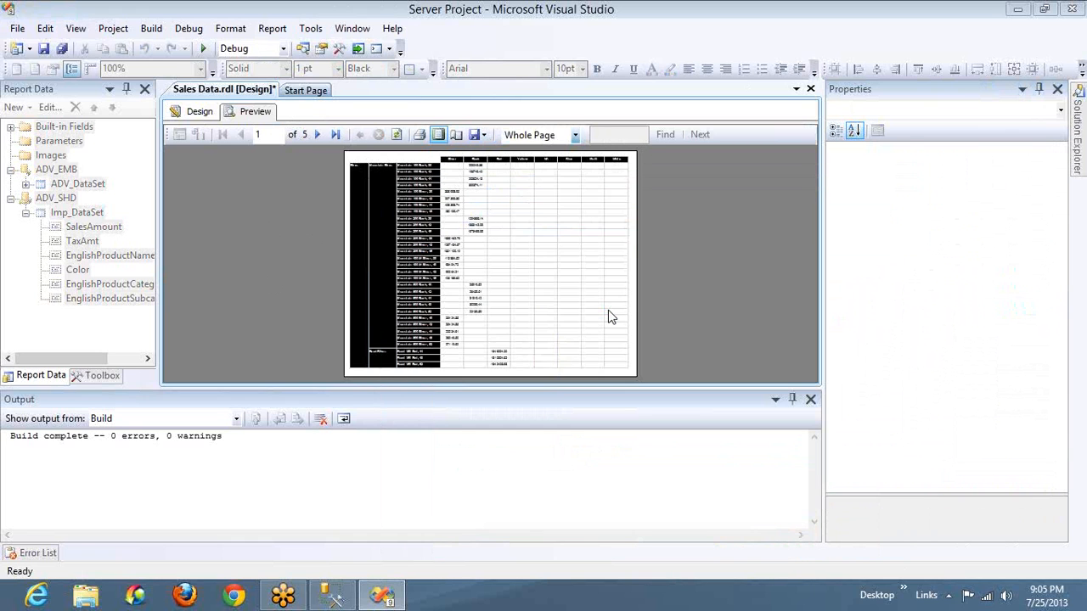
# Open the new Sales Data PDF from the desktop, check the borders of the empty header cells, and return to Visual Studio
pyautogui.press('super+d')
pyautogui.doubleClick(202, 241)
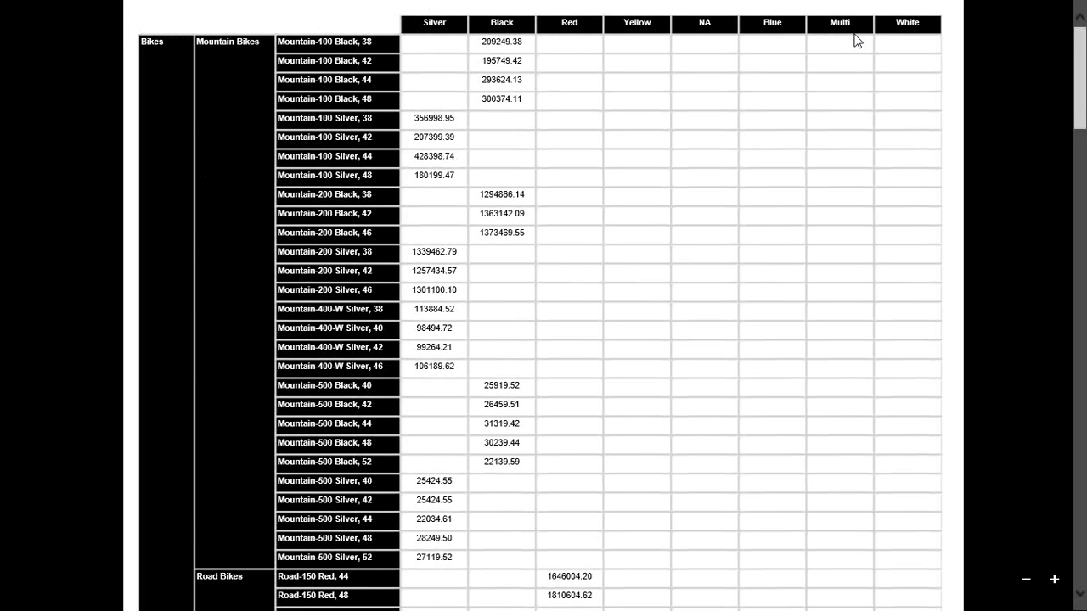
pyautogui.hotkey('alt', 'Tab')
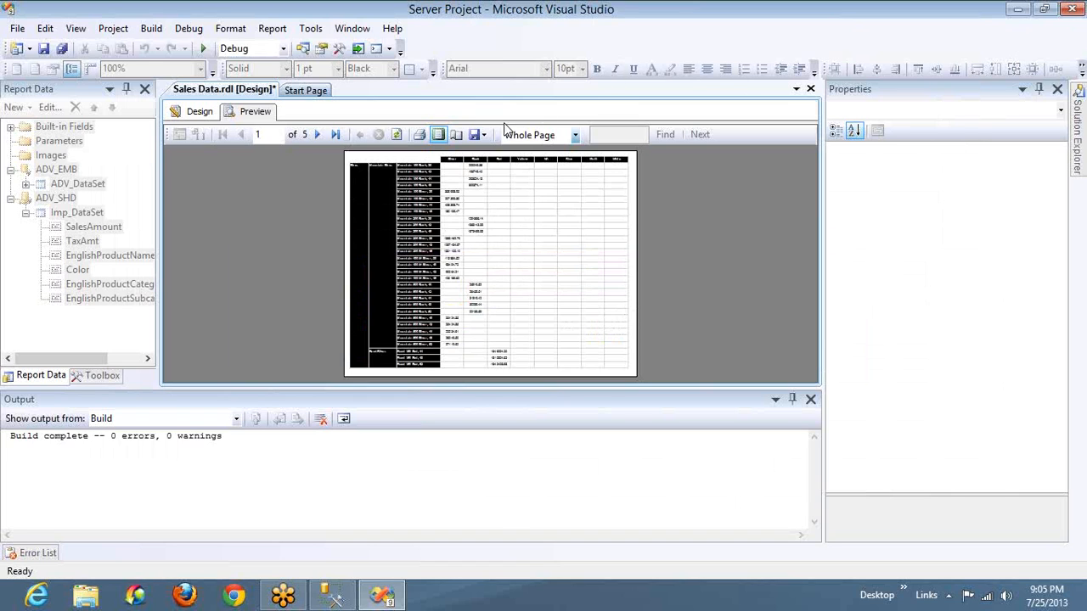
# Export the previewed report as an Excel file named Sales Data to the Desktop
pyautogui.click(478, 137)
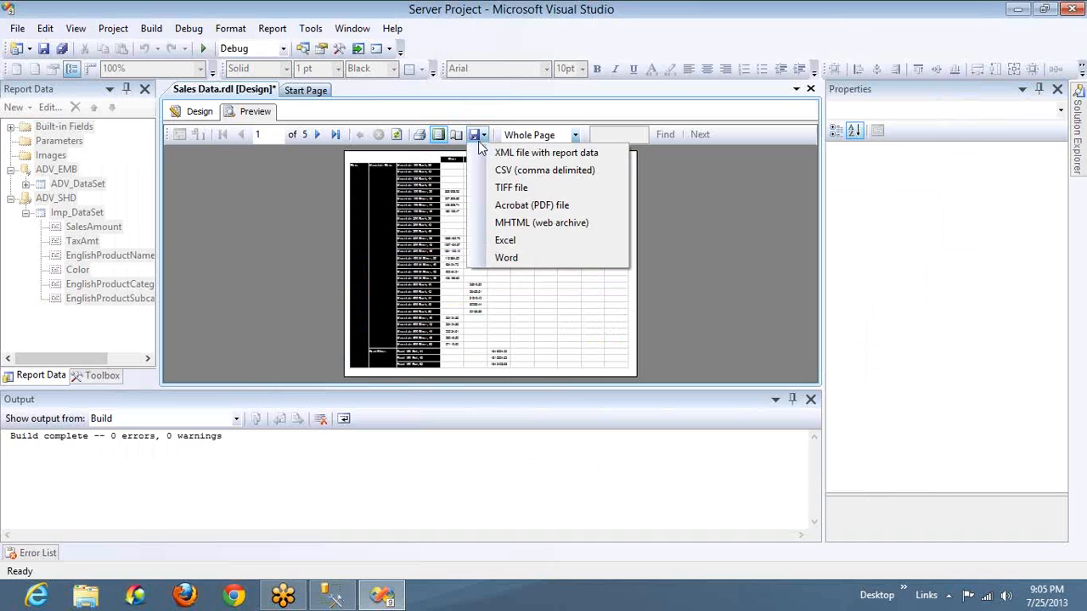
pyautogui.click(506, 240)
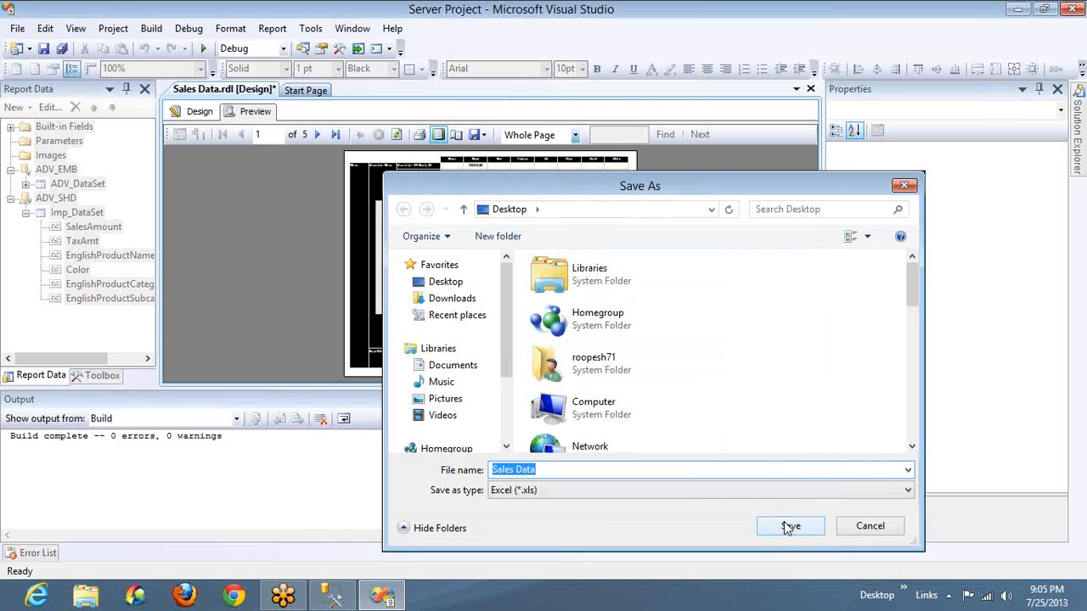
pyautogui.click(790, 528)
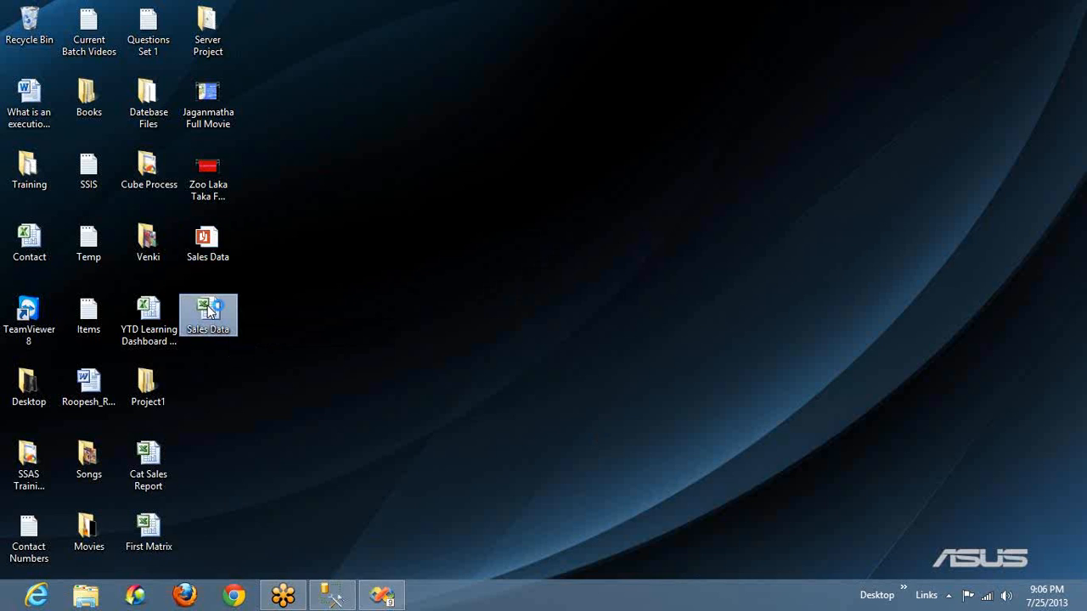
# Open the exported Sales Data workbook from the desktop, check its cell layout, and return to Visual Studio
pyautogui.doubleClick(207, 305)
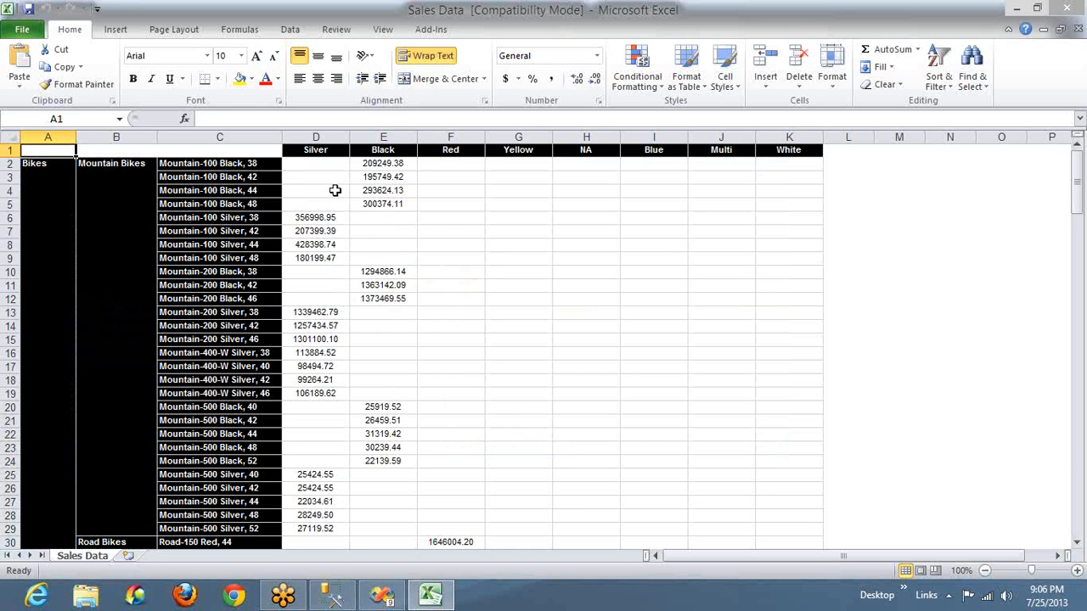
pyautogui.click(326, 202)
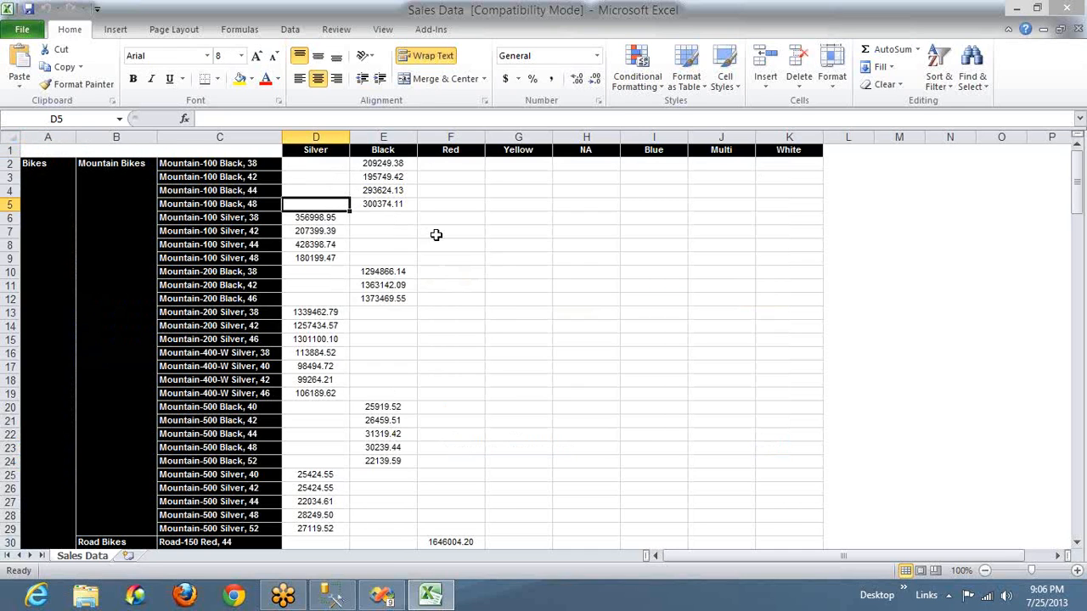
pyautogui.click(393, 407)
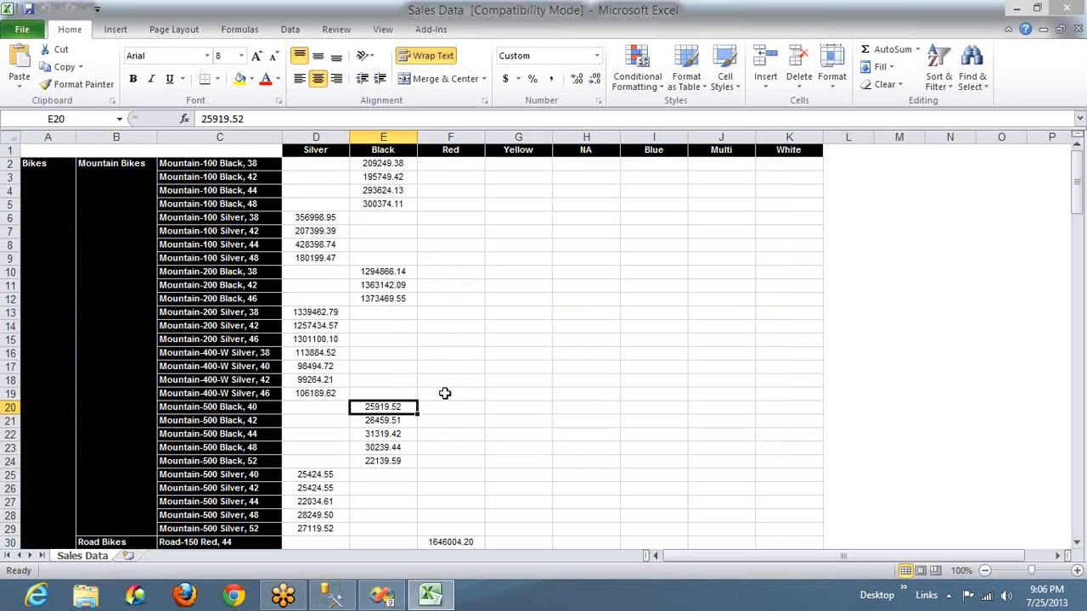
pyautogui.hotkey('alt', 'Tab')
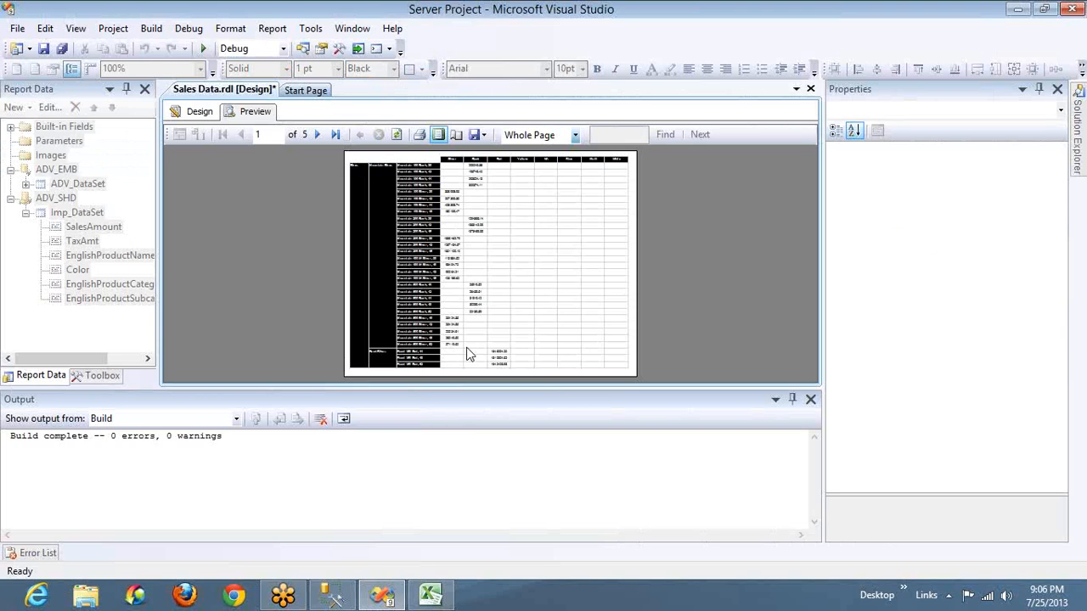
# Preview the report again outside the print layout and go back to its design
pyautogui.click(201, 112)
pyautogui.click(252, 114)
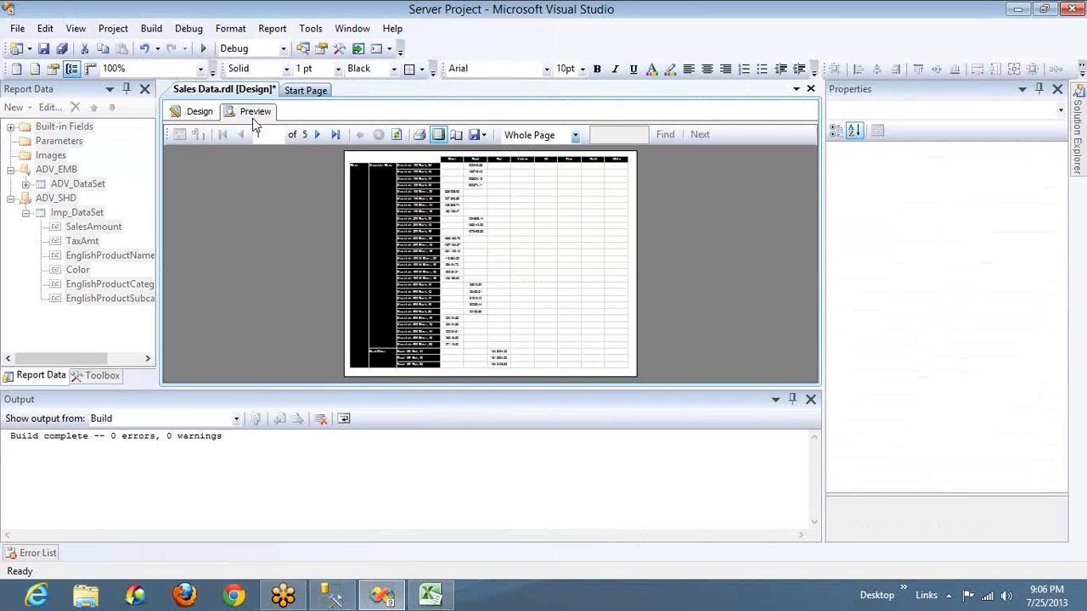
pyautogui.click(440, 136)
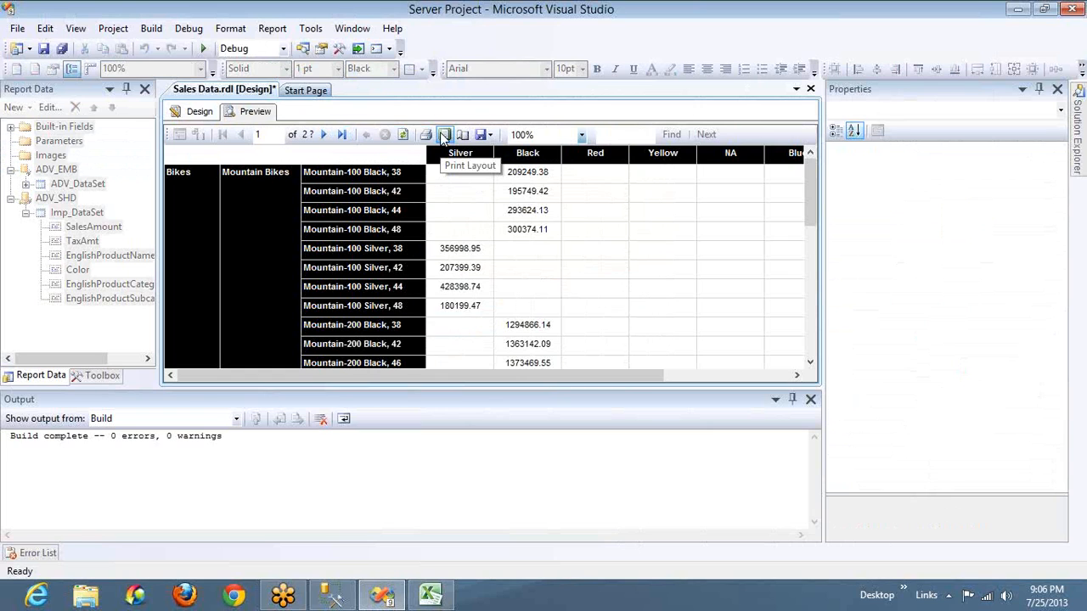
pyautogui.click(200, 112)
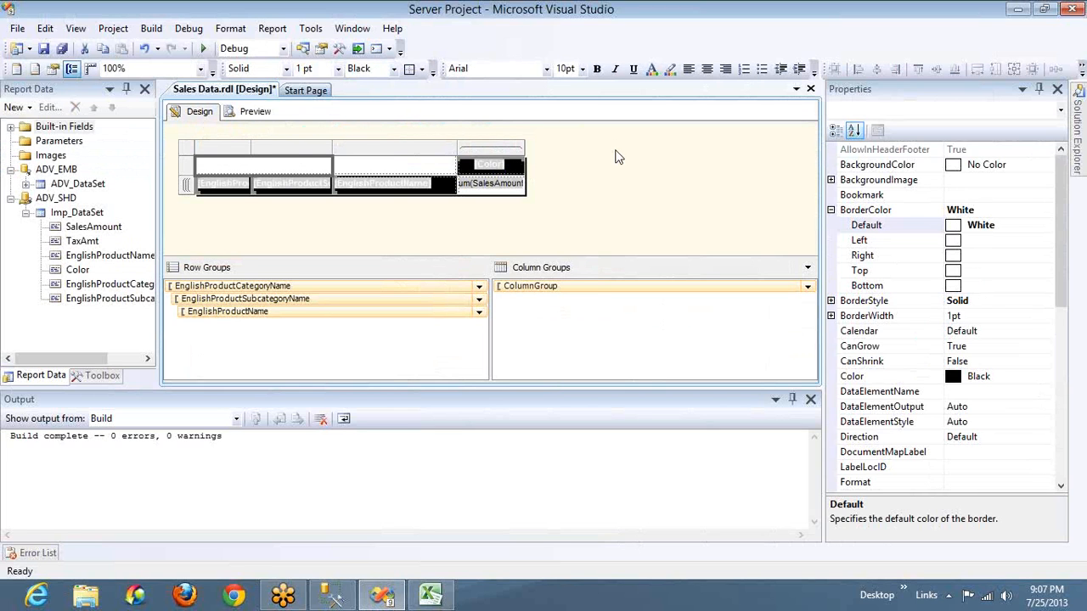
# Add a page header to the report and reduce its height to about 0.32 in
pyautogui.rightClick(618, 160)
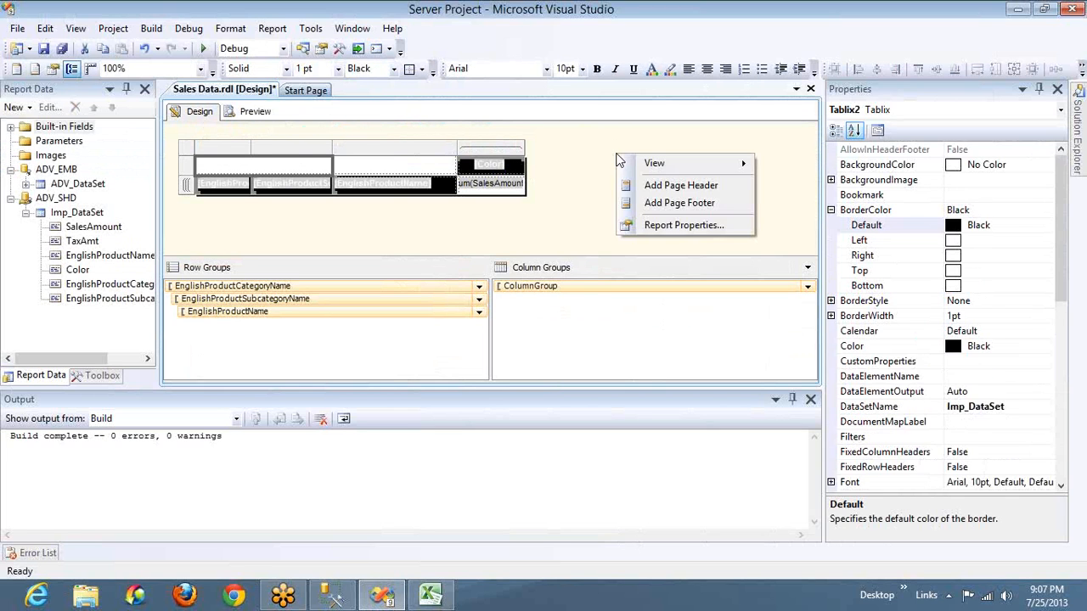
pyautogui.click(577, 217)
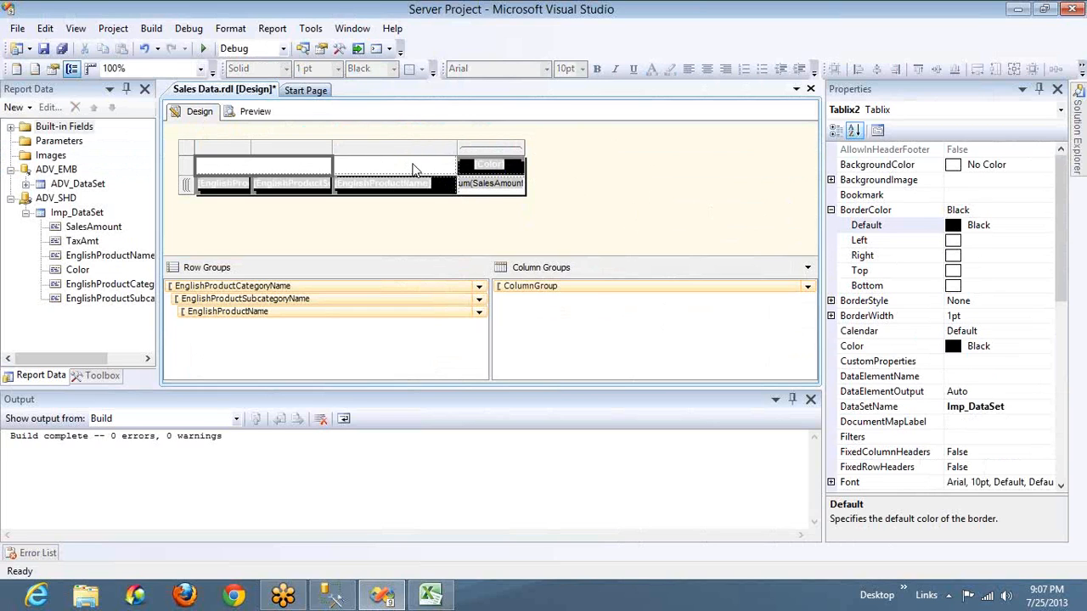
pyautogui.rightClick(650, 198)
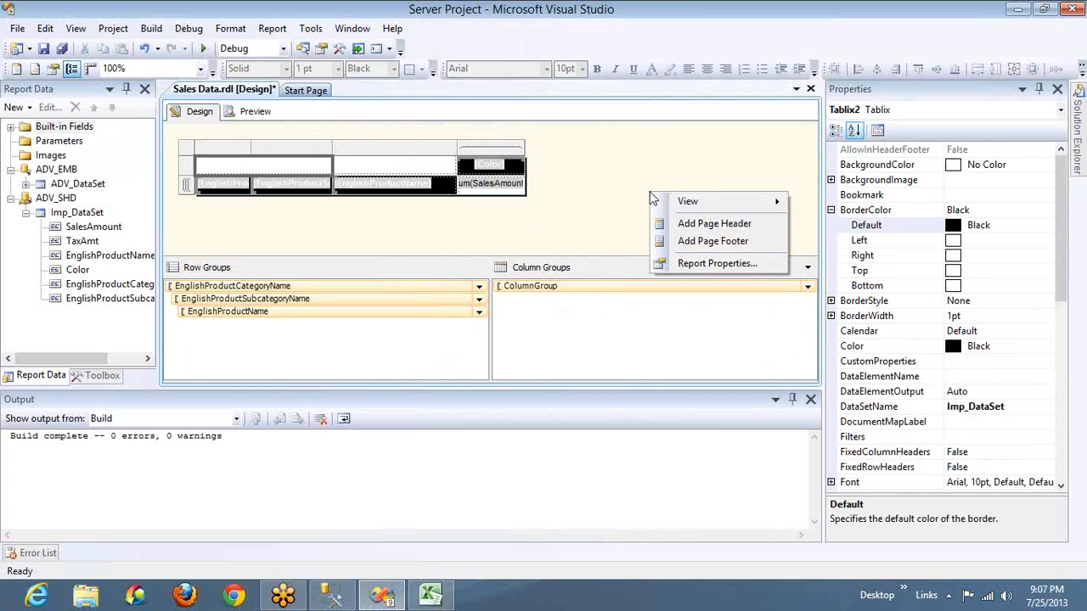
pyautogui.click(692, 228)
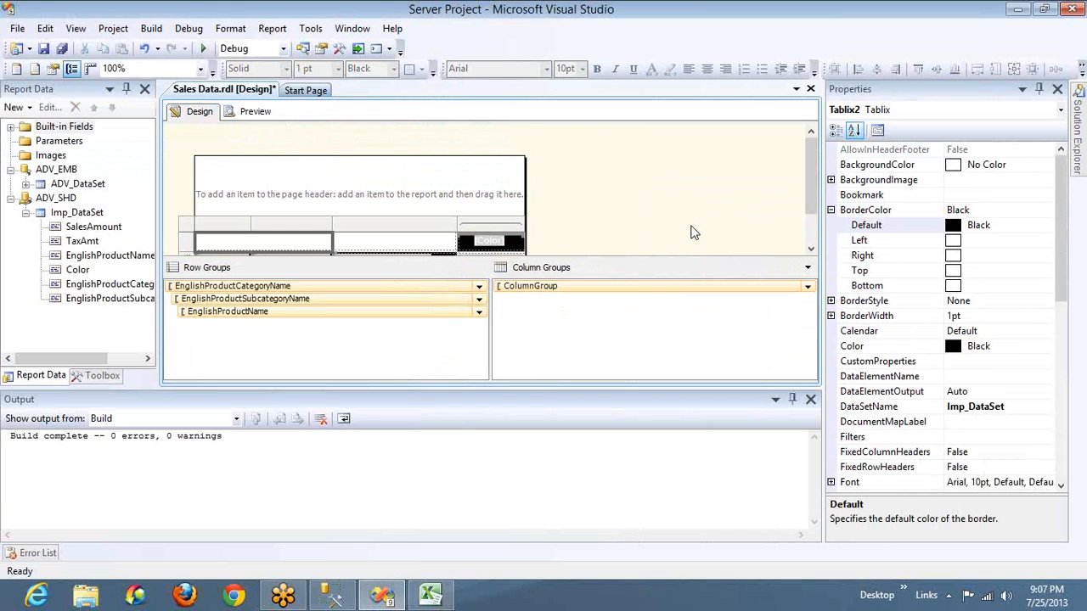
pyautogui.click(328, 200)
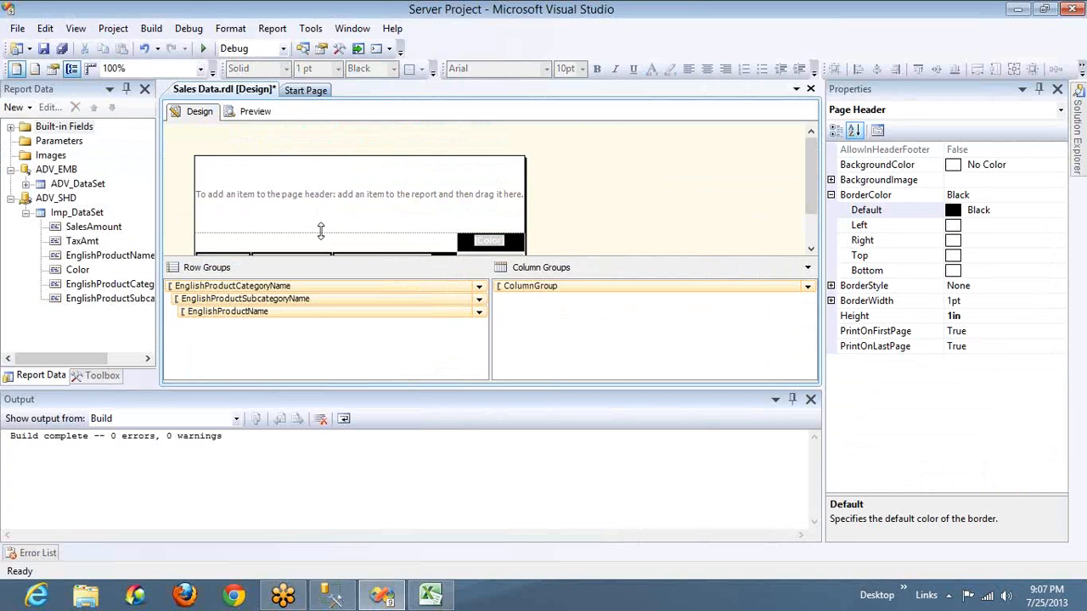
pyautogui.moveTo(321, 231); pyautogui.dragTo(323, 178)
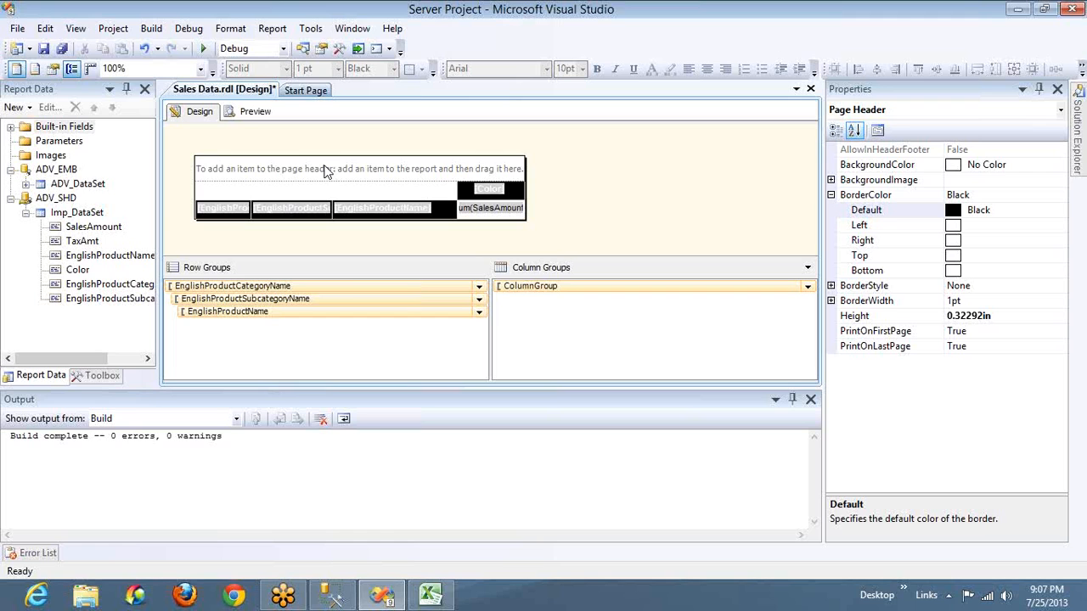
# Insert a text box in the page header and move it to the header's left edge
pyautogui.rightClick(325, 170)
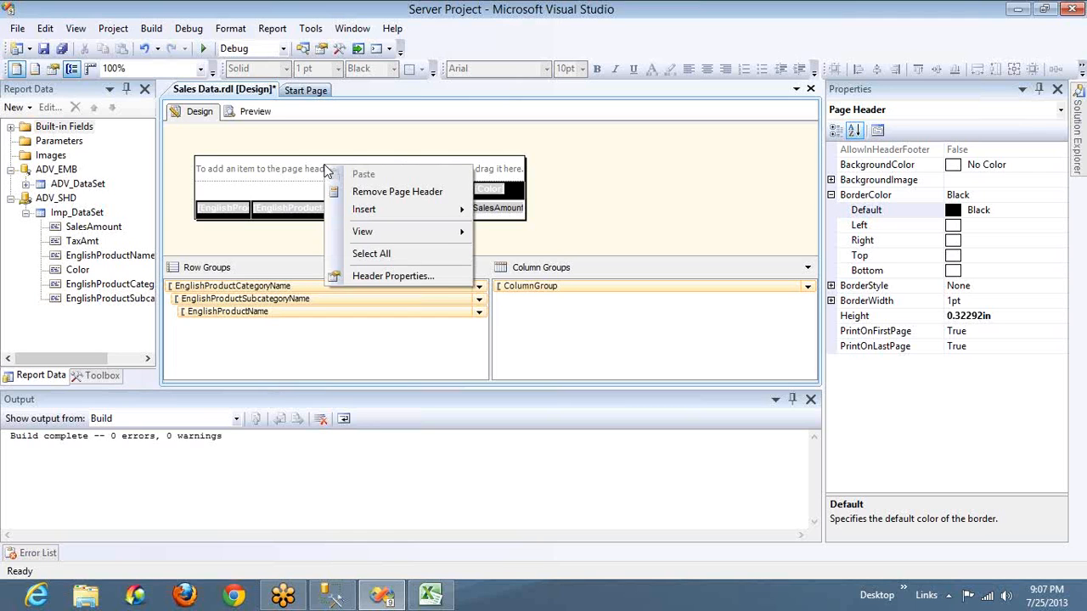
pyautogui.moveTo(358, 210)
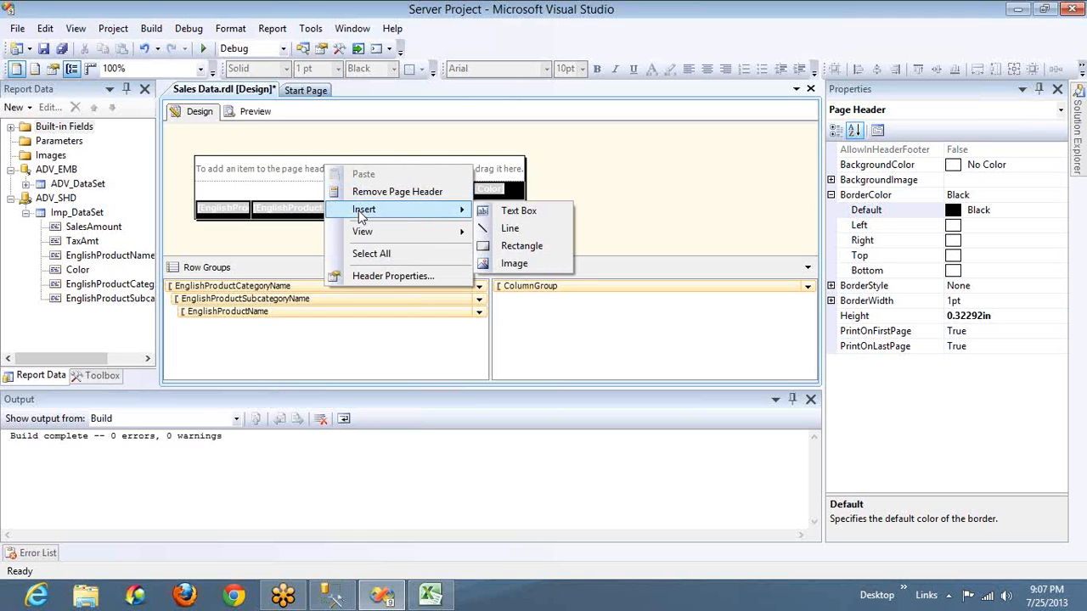
pyautogui.click(501, 214)
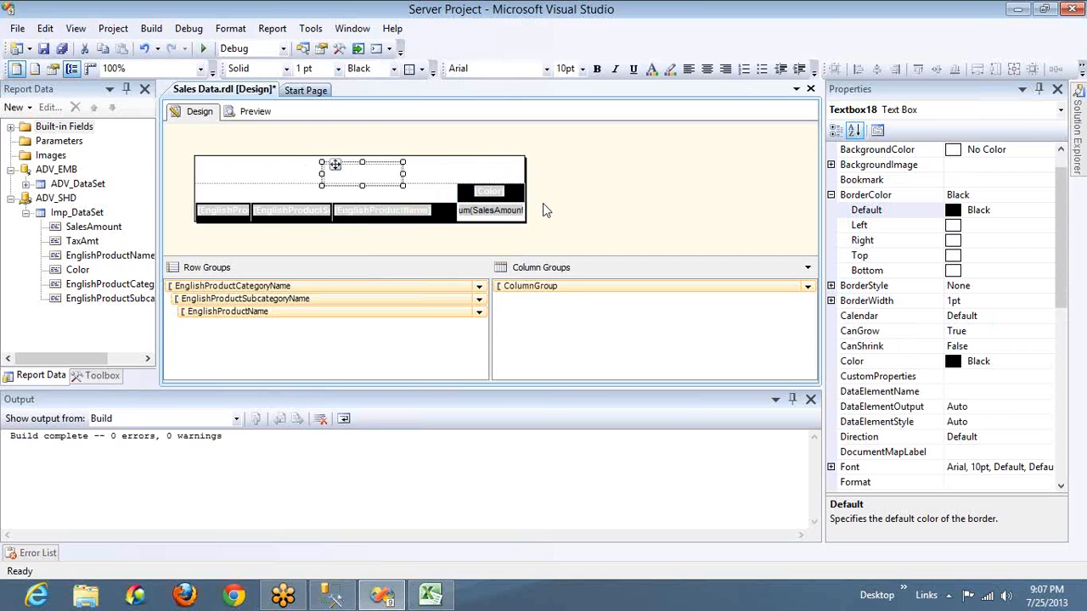
pyautogui.press('Left')
pyautogui.press('Left')
pyautogui.press('Left')
pyautogui.press('Left')
pyautogui.press('Left')
pyautogui.press('Left')
pyautogui.press('Left')
pyautogui.press('Left')
pyautogui.press('Left')
pyautogui.press('Left')
pyautogui.press('Left')
pyautogui.press('Left')
pyautogui.press('Left')
pyautogui.press('Left')
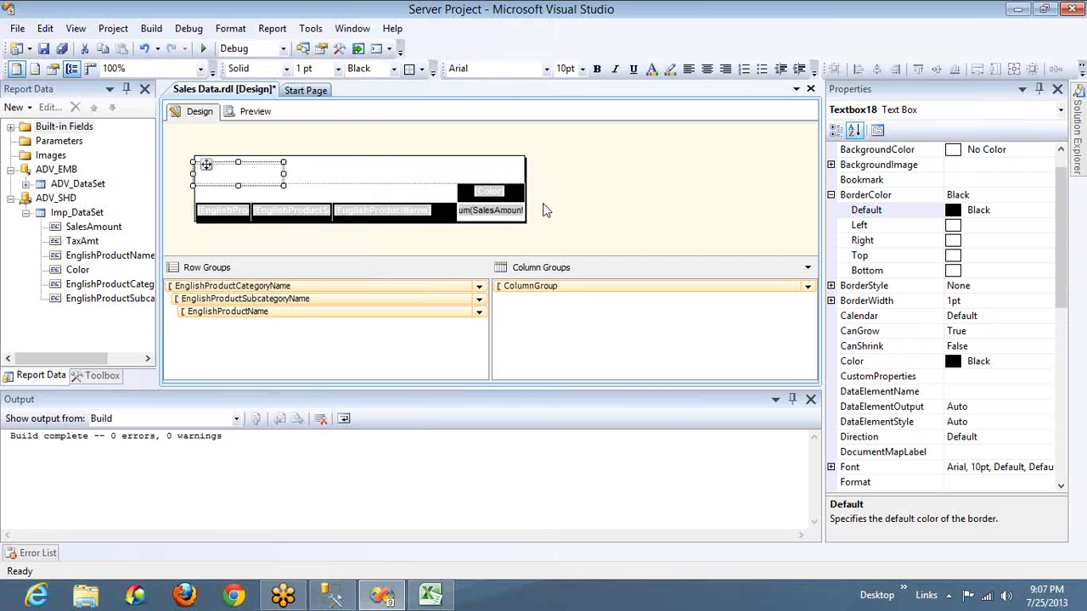
# Widen the header text box to span the matrix, keeping it within the report's width
pyautogui.hotkey('shift', 'Right')
pyautogui.hotkey('shift', 'Right')
pyautogui.hotkey('shift', 'Right')
pyautogui.hotkey('shift', 'Right')
pyautogui.hotkey('shift', 'Right')
pyautogui.hotkey('shift', 'Right')
pyautogui.hotkey('shift', 'Right')
pyautogui.hotkey('shift', 'Right')
pyautogui.hotkey('shift', 'Right')
pyautogui.hotkey('shift', 'Right')
pyautogui.hotkey('shift', 'Right')
pyautogui.hotkey('shift', 'Right')
pyautogui.hotkey('shift', 'Right')
pyautogui.hotkey('shift', 'Right')
pyautogui.hotkey('shift', 'Right')
pyautogui.hotkey('shift', 'Right')
pyautogui.hotkey('shift', 'Right')
pyautogui.hotkey('shift', 'Right')
pyautogui.hotkey('shift', 'Right')
pyautogui.hotkey('shift', 'Right')
pyautogui.hotkey('shift', 'Right')
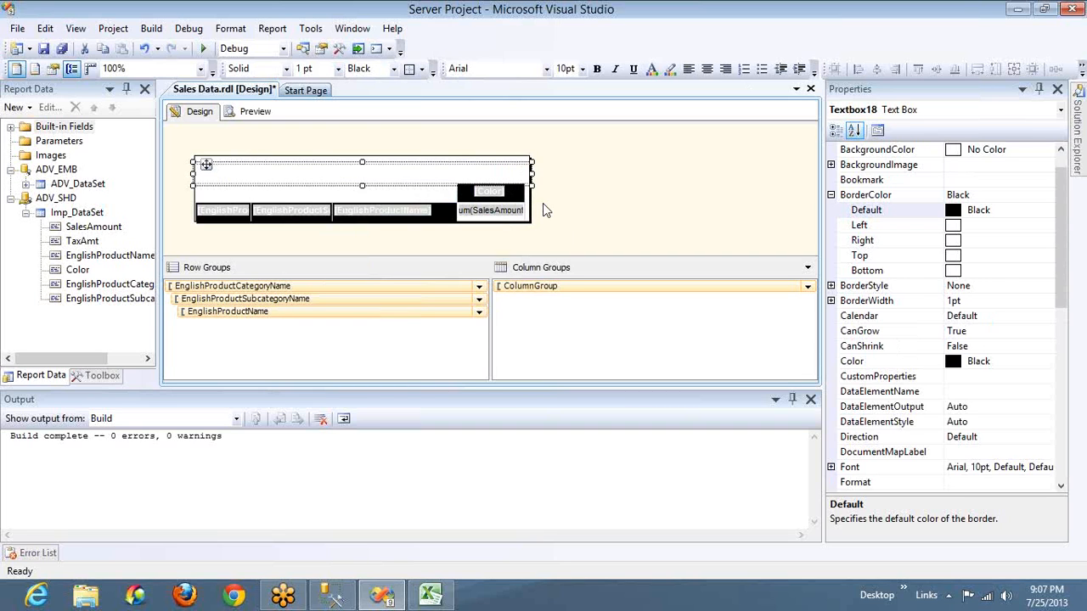
pyautogui.hotkey('shift', 'Left')
pyautogui.click(532, 200)
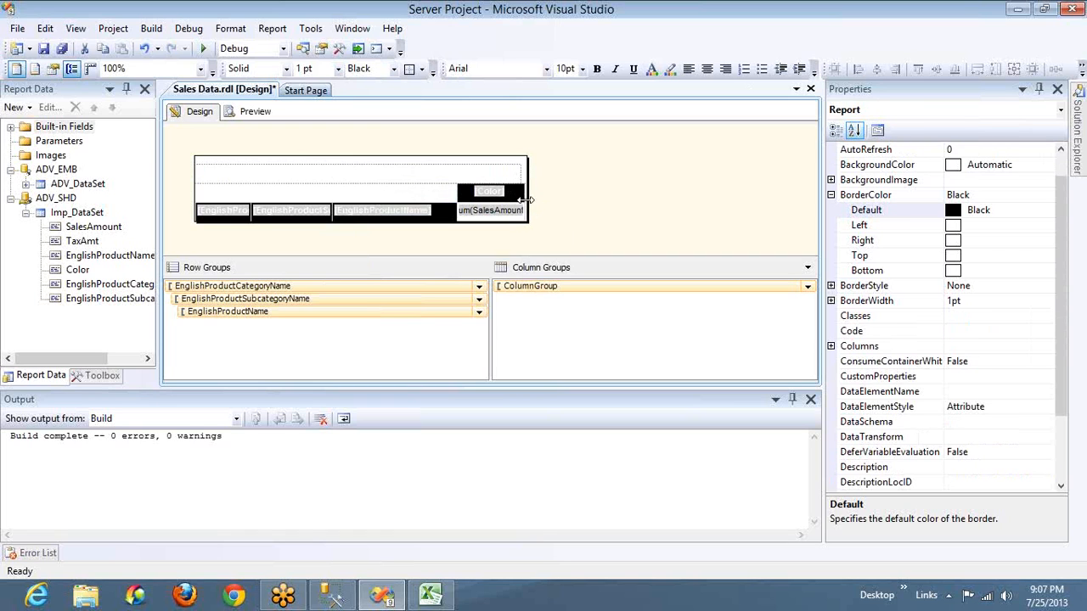
pyautogui.click(499, 177)
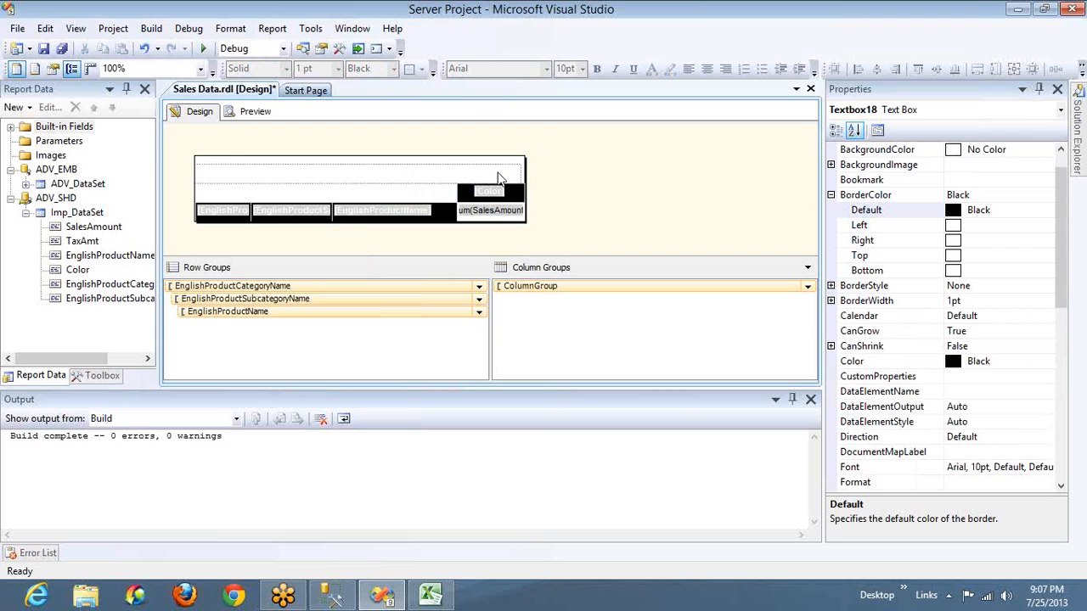
pyautogui.press('Right')
pyautogui.press('Right')
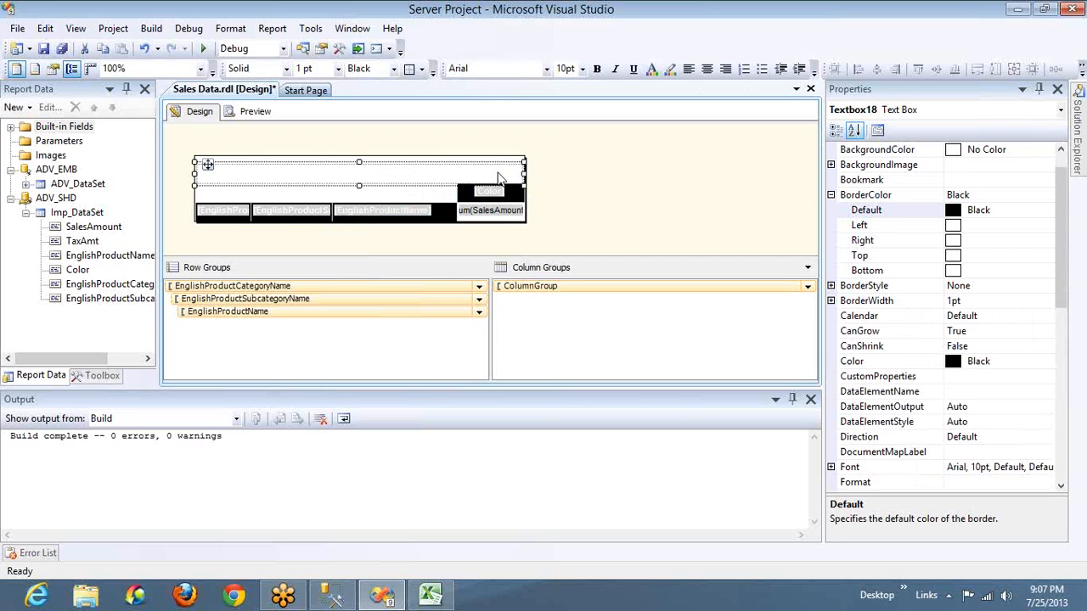
# Enter the title "Sales Report" in the page header text box
pyautogui.rightClick(439, 170)
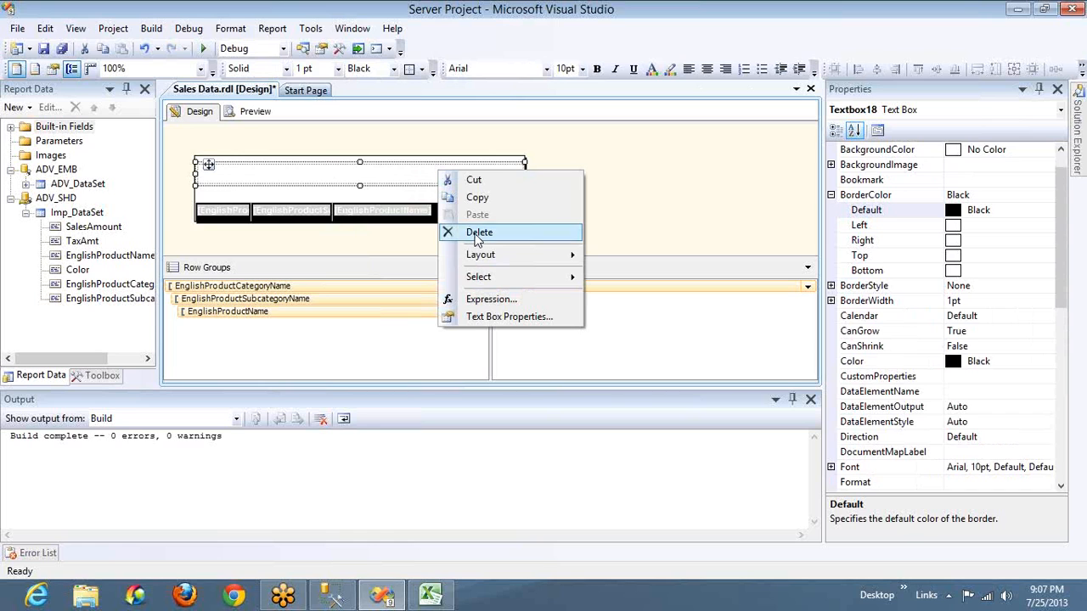
pyautogui.click(394, 176)
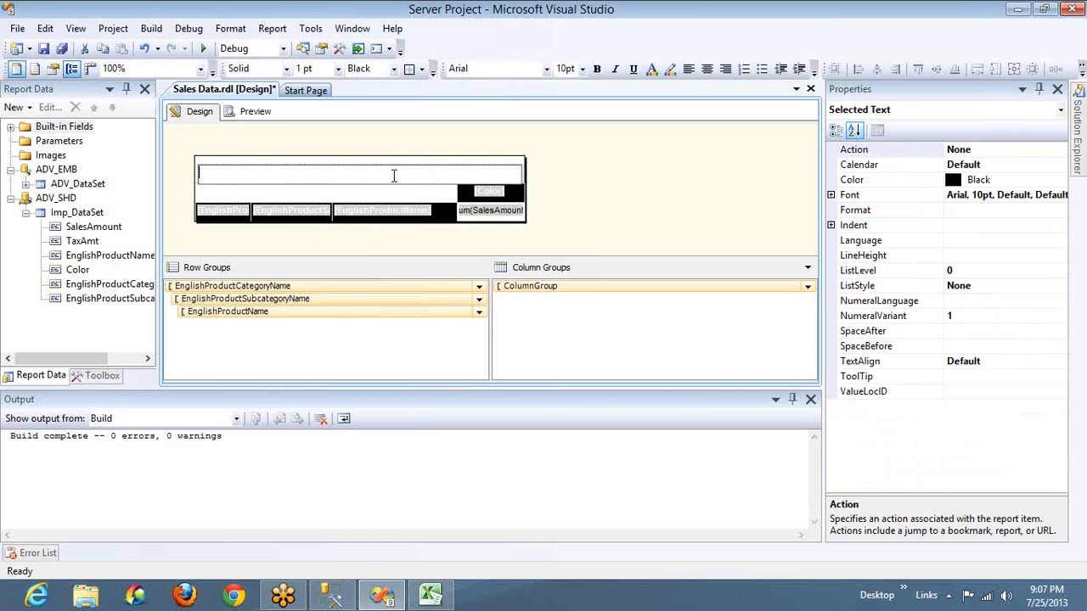
pyautogui.write('Sales Report')
pyautogui.press('Escape')
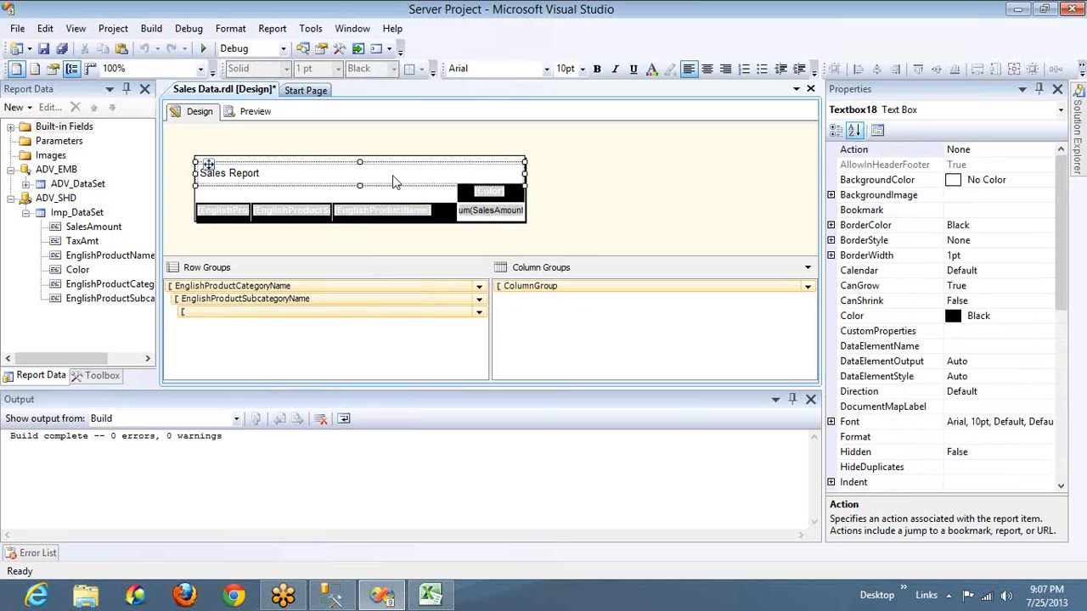
# Make the Sales Report title bold and set its font size to 14pt
pyautogui.click(389, 175)
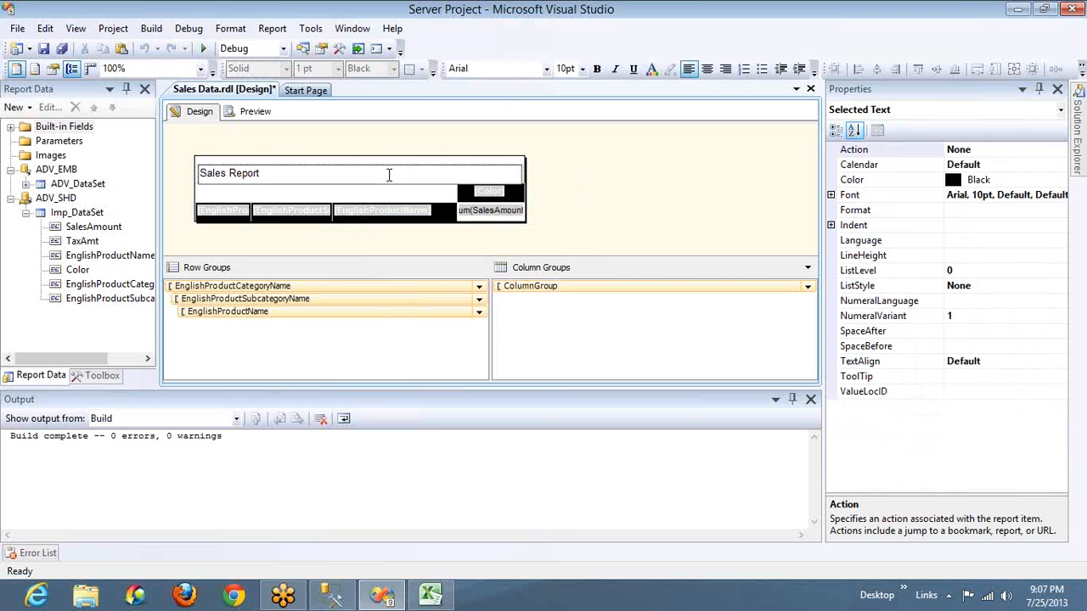
pyautogui.press('Escape')
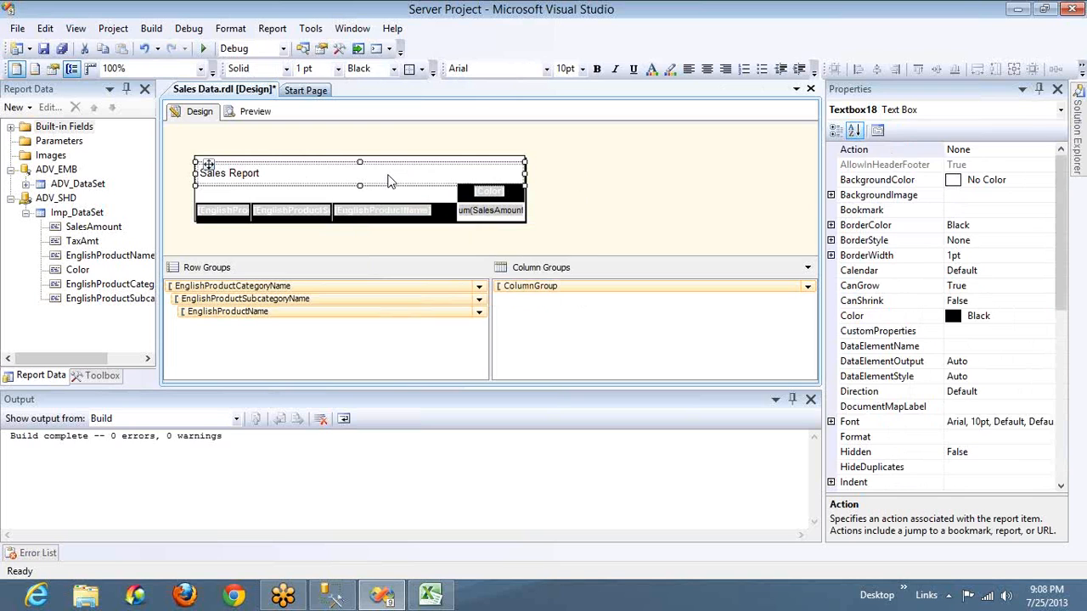
pyautogui.hotkey('ctrl', 'b')
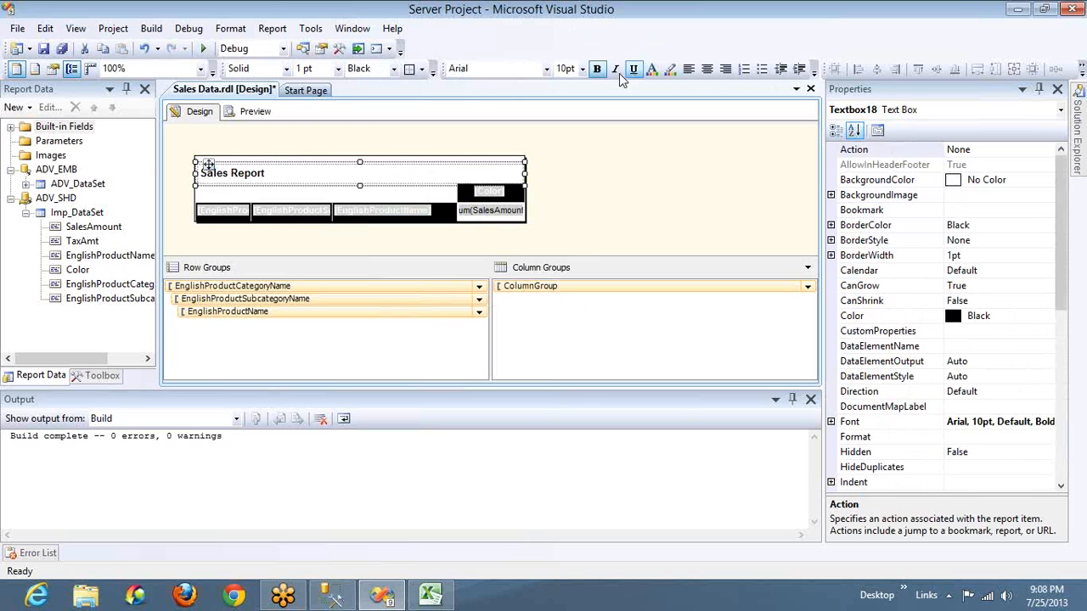
pyautogui.click(582, 68)
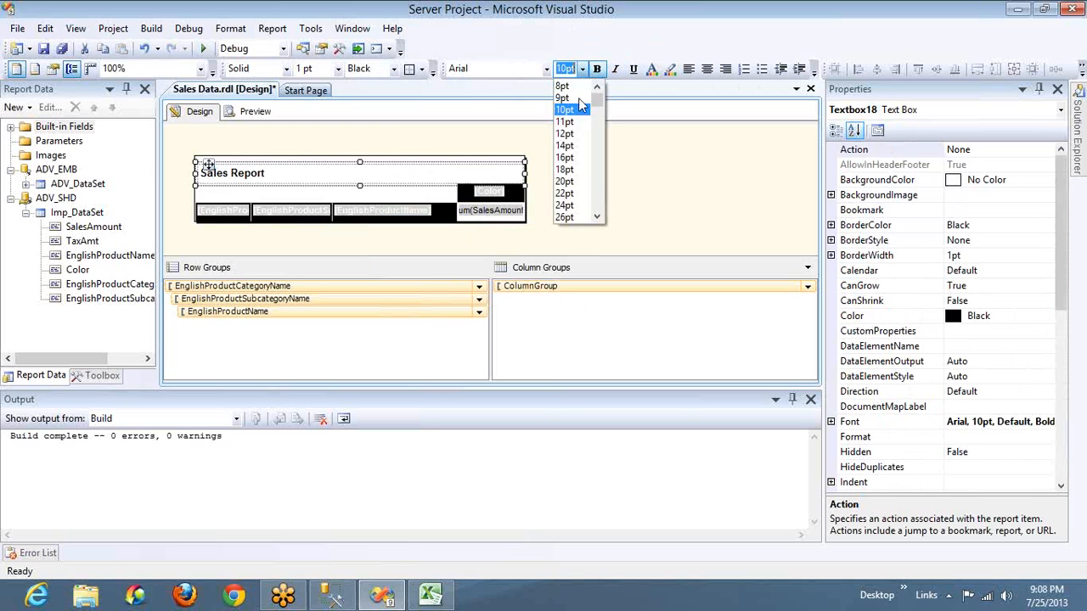
pyautogui.click(574, 146)
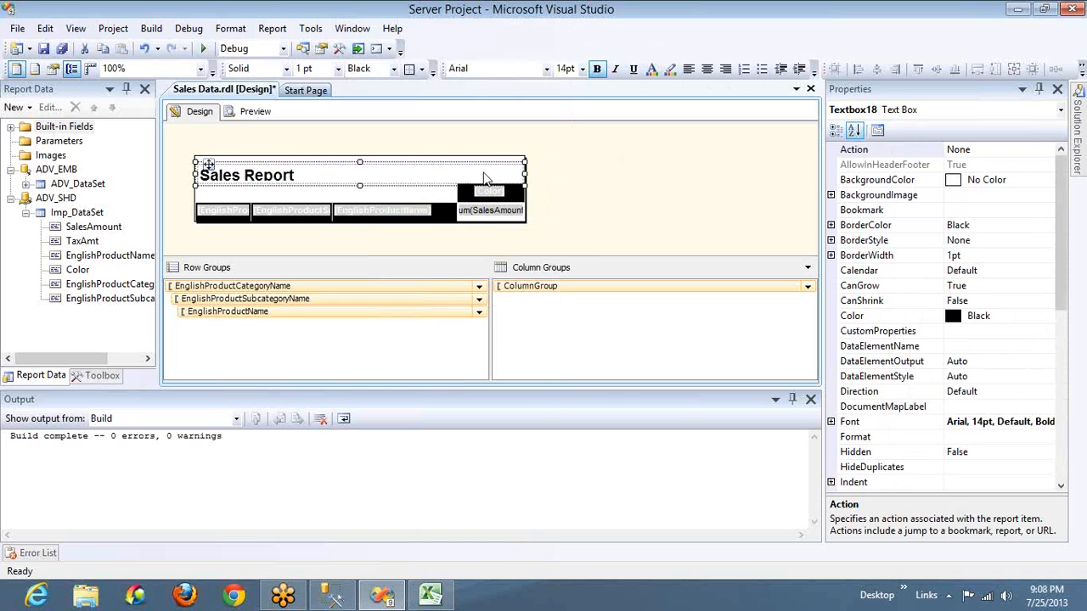
# Center the Sales Report title text and move its text box up to the top edge of the page header
pyautogui.click(354, 197)
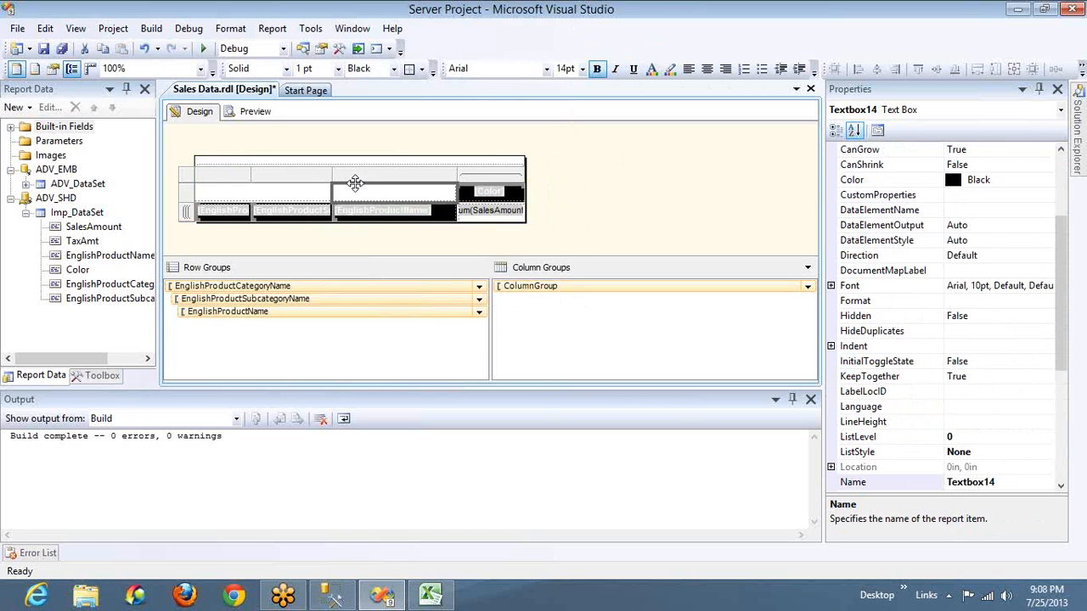
pyautogui.click(346, 183)
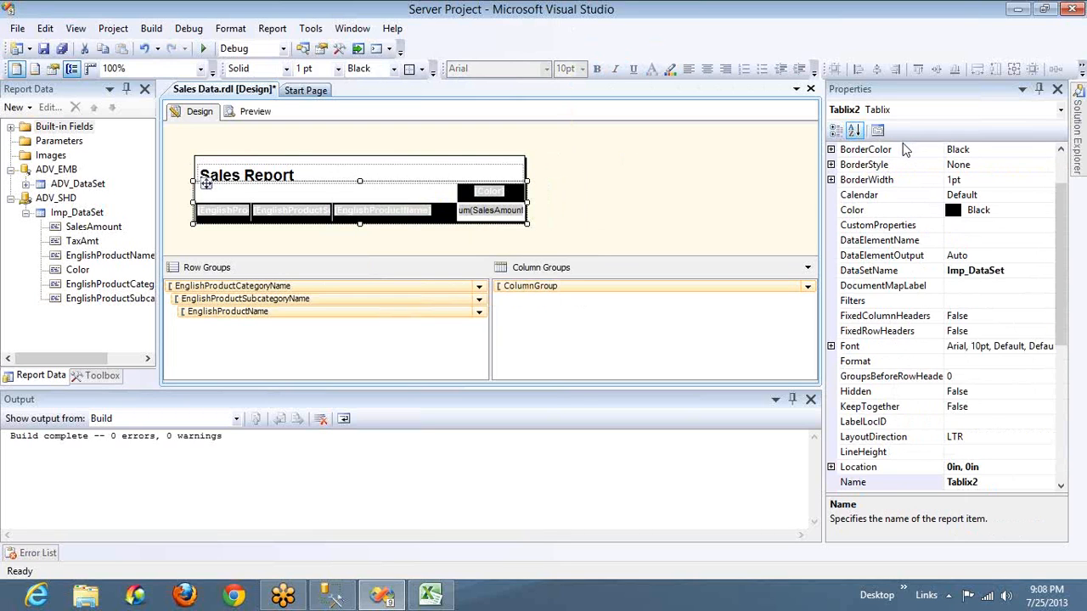
pyautogui.click(384, 182)
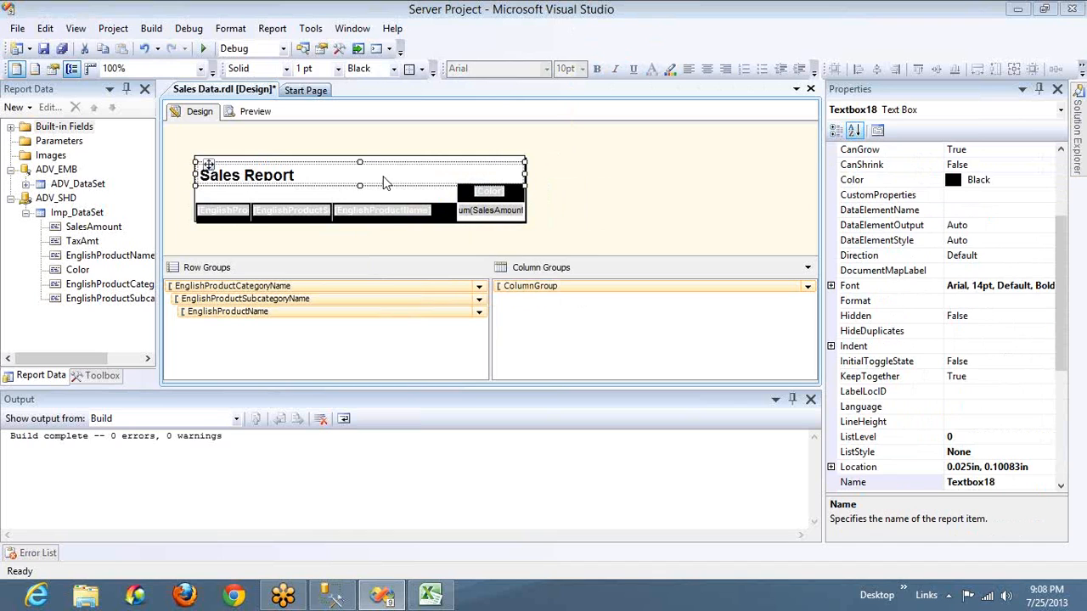
pyautogui.click(707, 70)
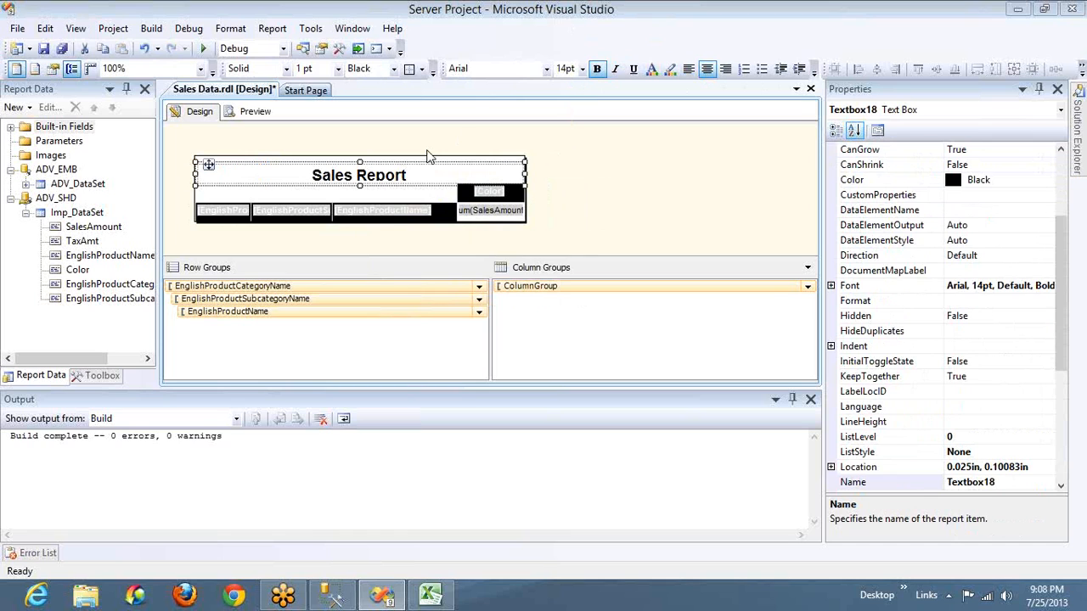
pyautogui.moveTo(342, 172); pyautogui.dragTo(343, 164)
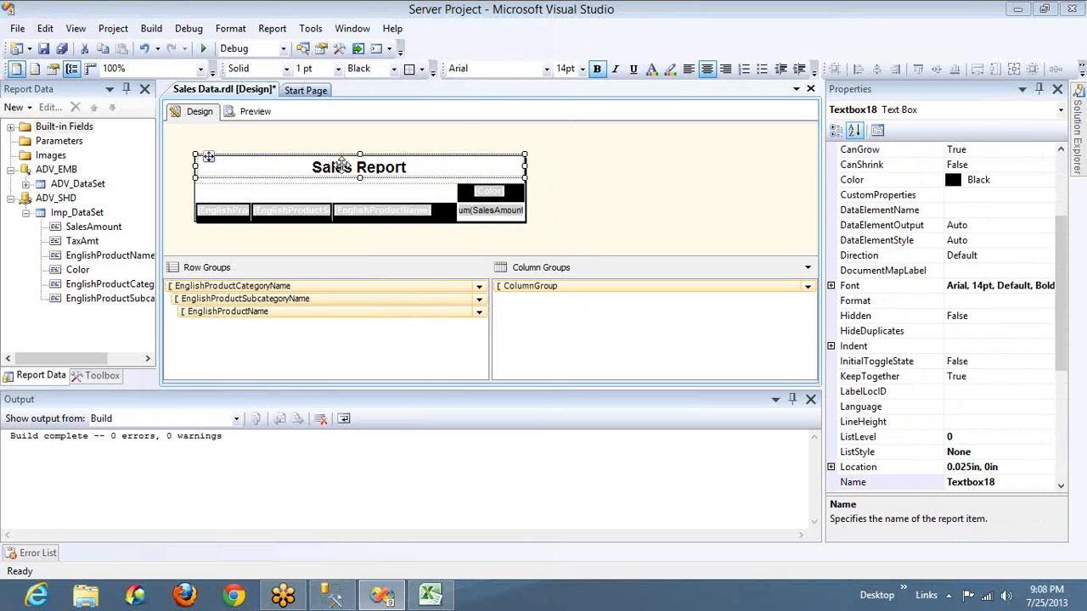
# Stretch the Sales Report title box down to the lower edge of the page header and preview the report
pyautogui.moveTo(360, 177); pyautogui.dragTo(361, 183)
pyautogui.click(253, 111)
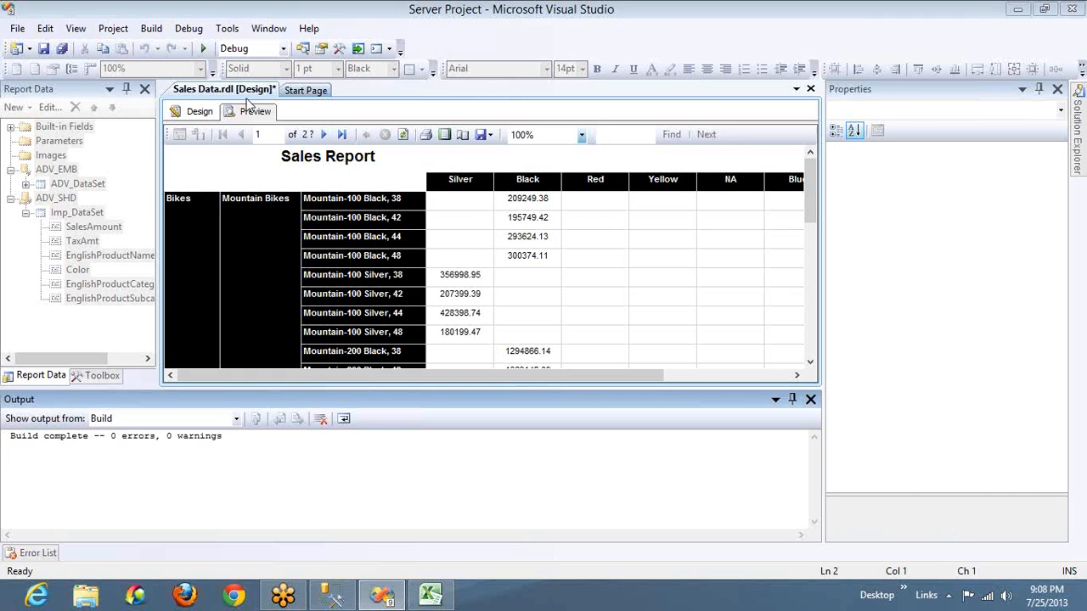
pyautogui.click(200, 114)
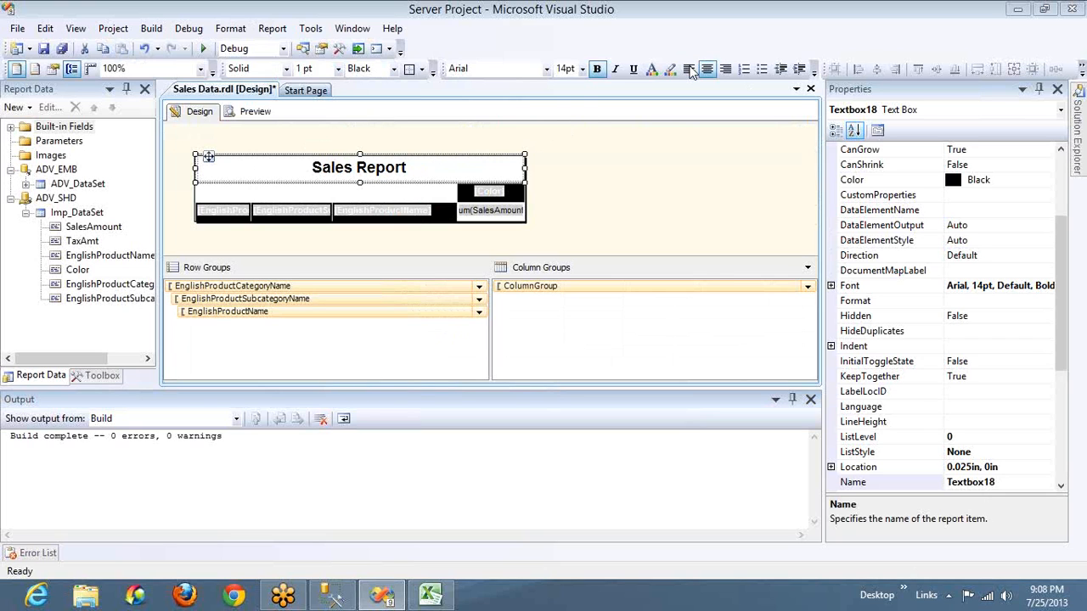
# Left-align and underline the Sales Report title and set its text color to red
pyautogui.click(690, 70)
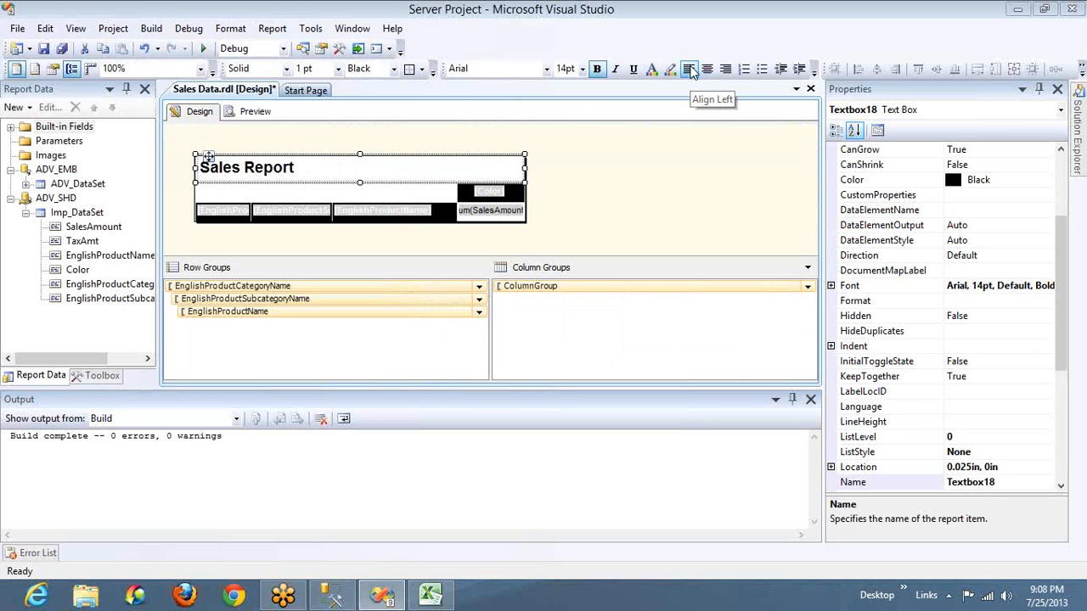
pyautogui.click(631, 70)
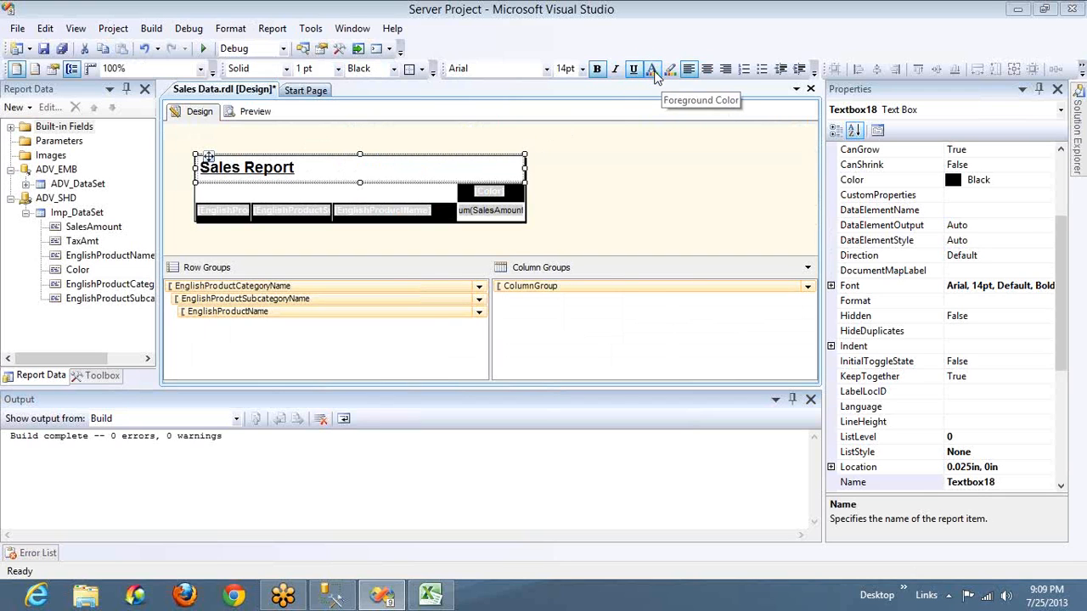
pyautogui.click(652, 68)
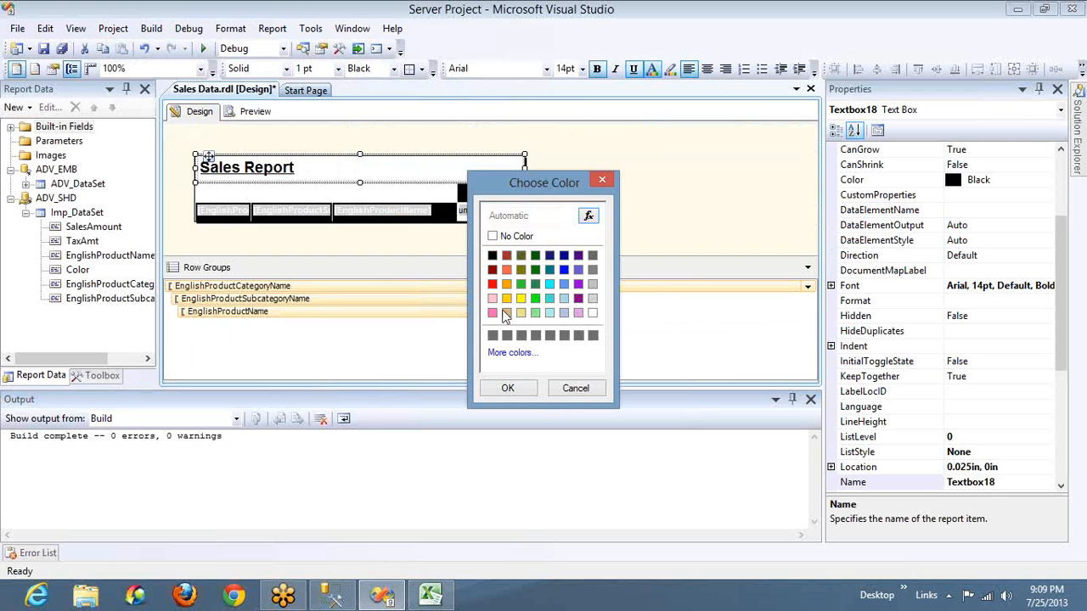
pyautogui.click(535, 270)
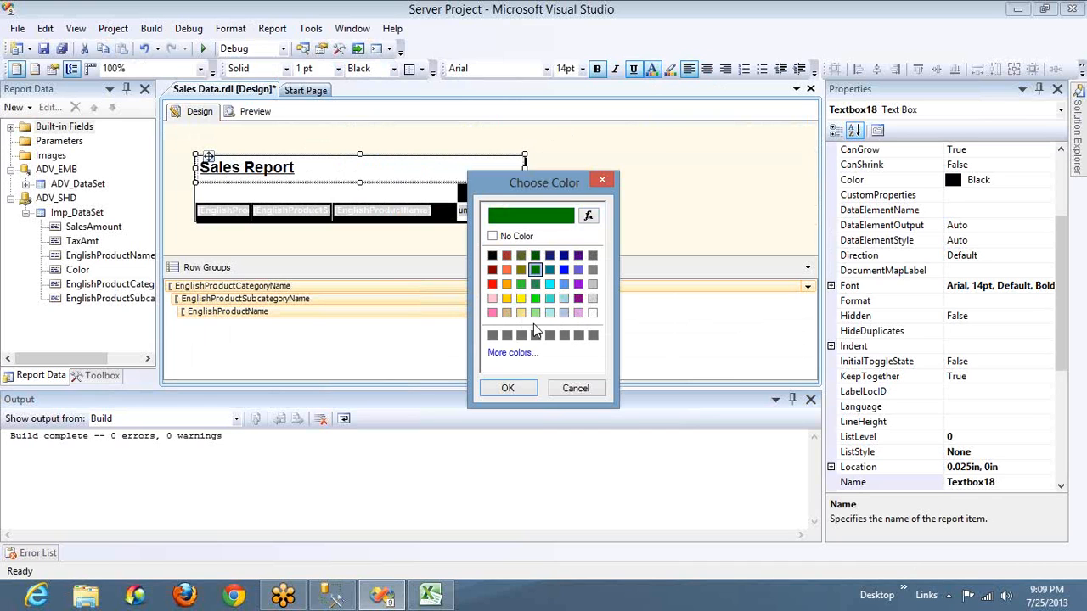
pyautogui.click(492, 285)
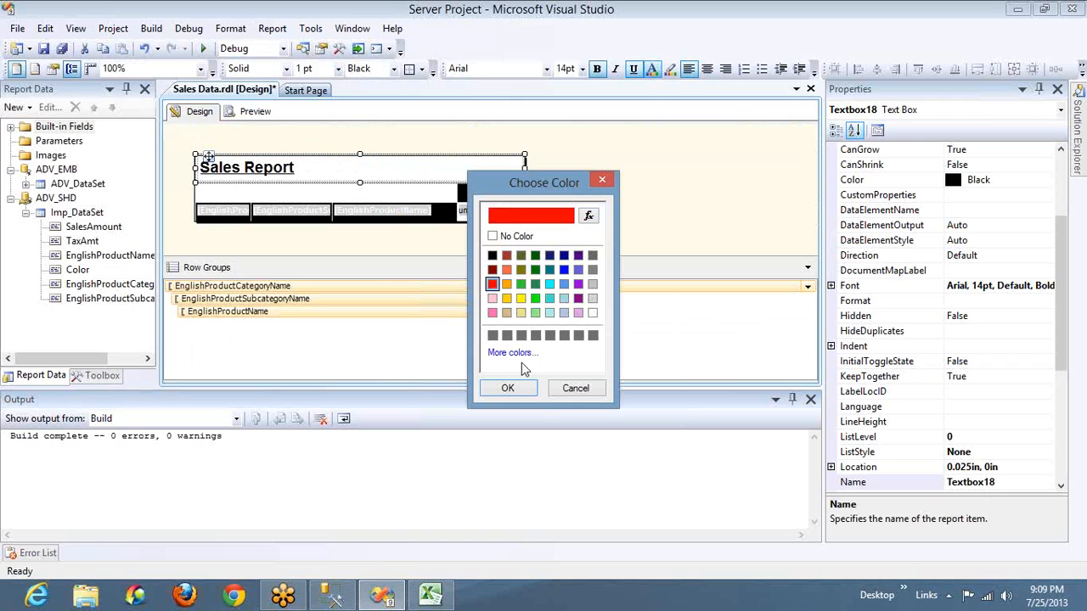
pyautogui.click(513, 388)
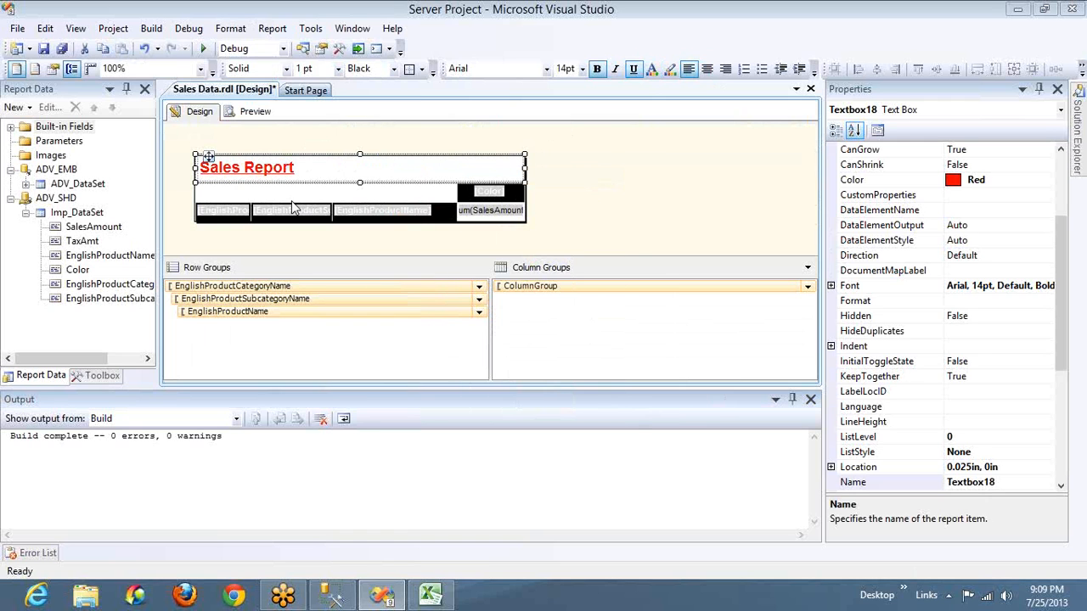
# Preview the report in print layout and page through to page 5 to check the title on every page
pyautogui.click(255, 111)
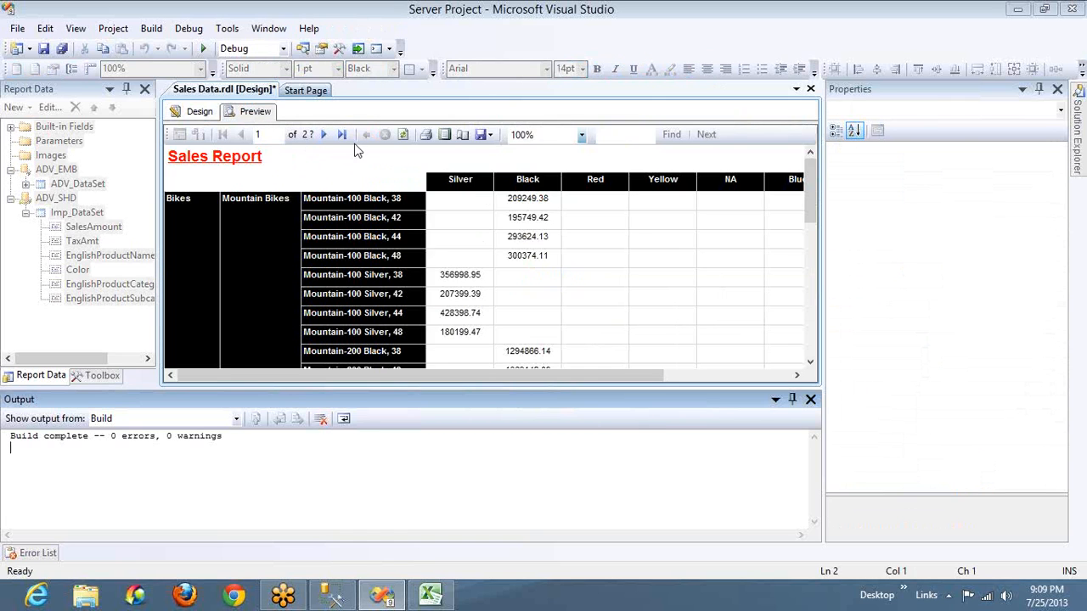
pyautogui.click(444, 136)
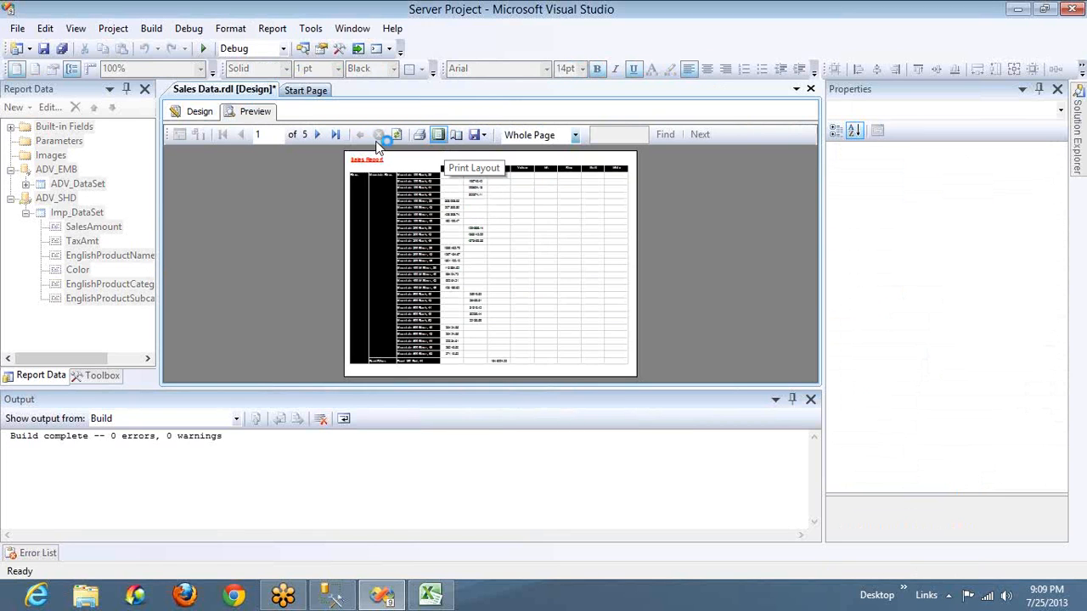
pyautogui.click(320, 137)
pyautogui.click(319, 136)
pyautogui.click(319, 137)
pyautogui.click(319, 137)
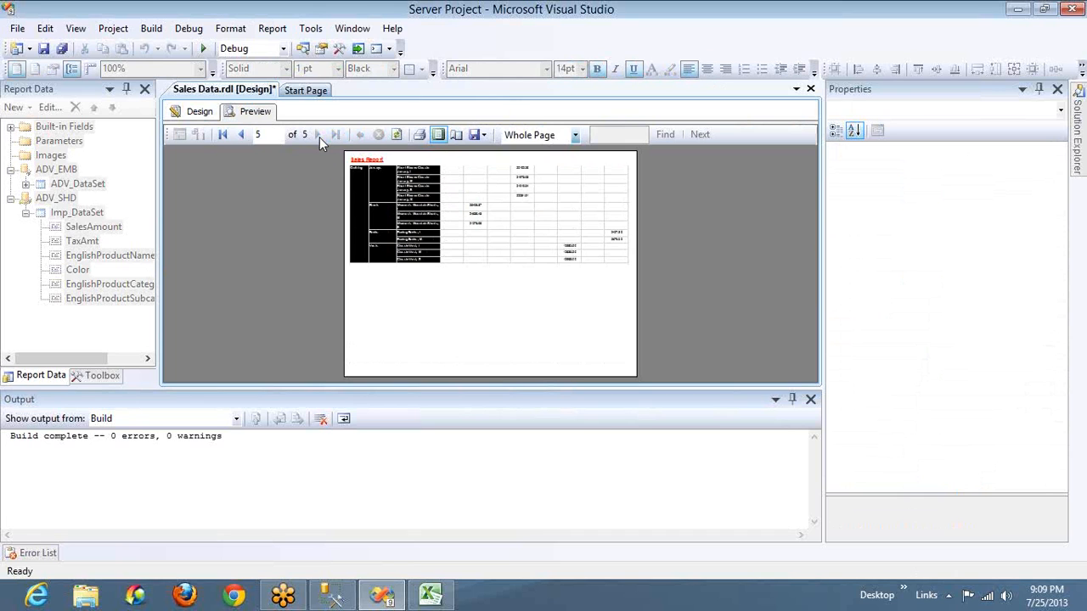
pyautogui.click(204, 111)
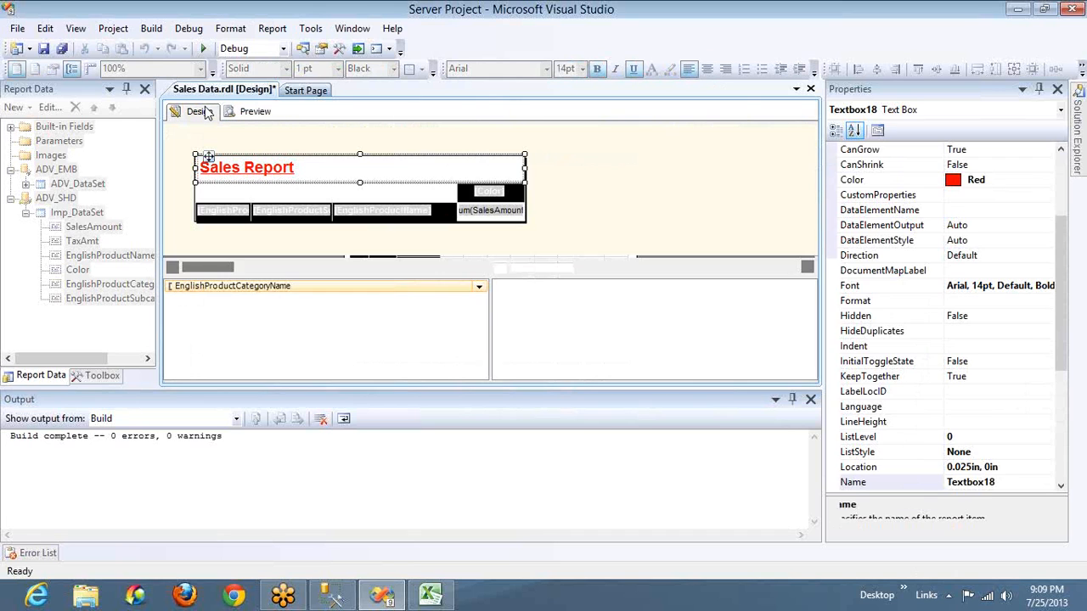
# Add a page footer to the report and reduce its height to about 0.375 in
pyautogui.rightClick(590, 175)
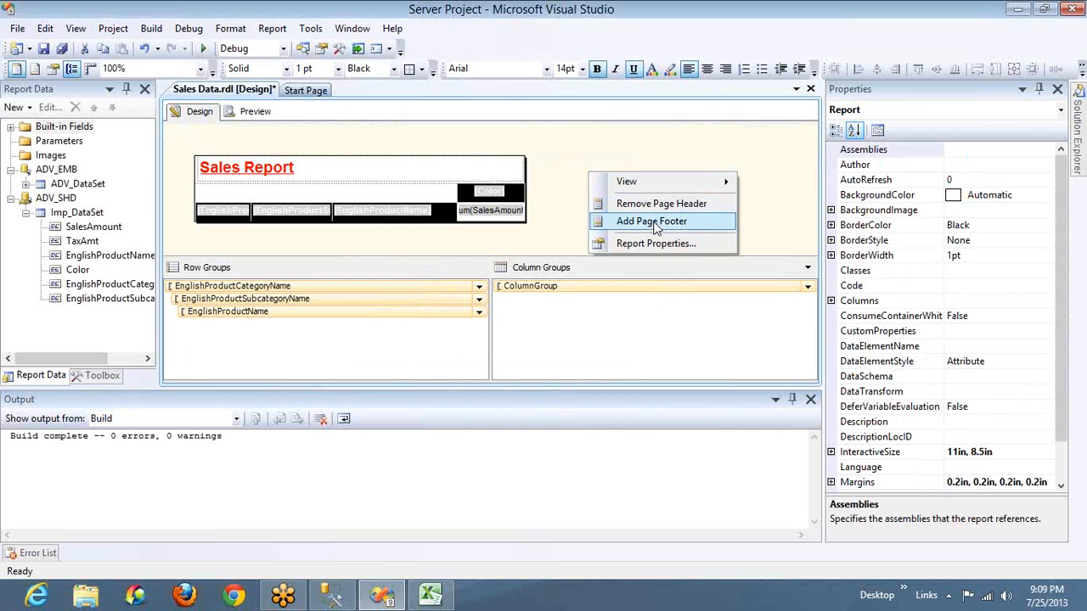
pyautogui.click(654, 221)
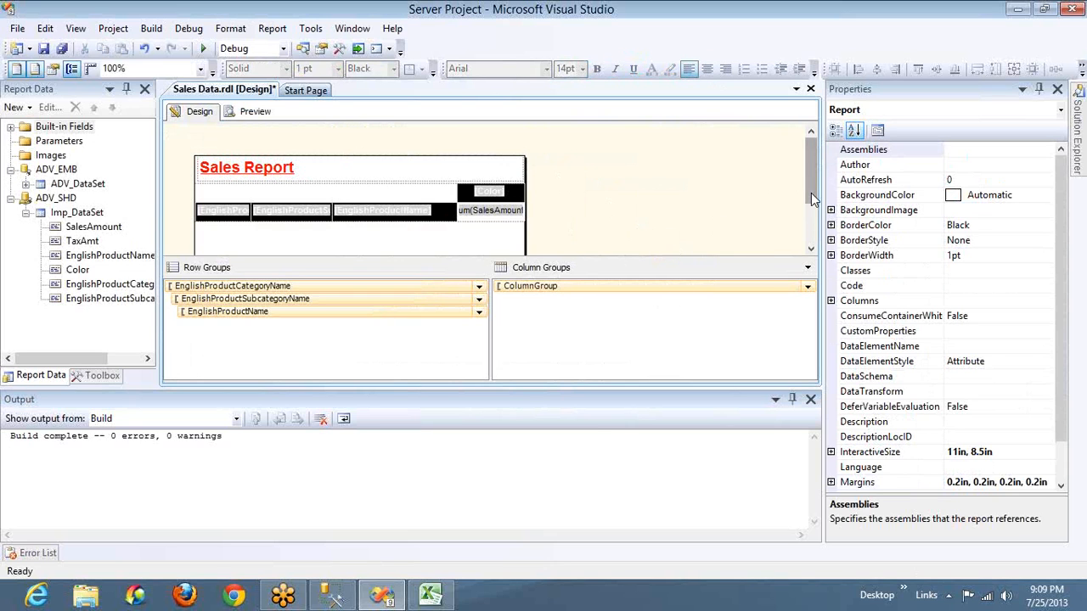
pyautogui.moveTo(808, 201); pyautogui.dragTo(811, 226)
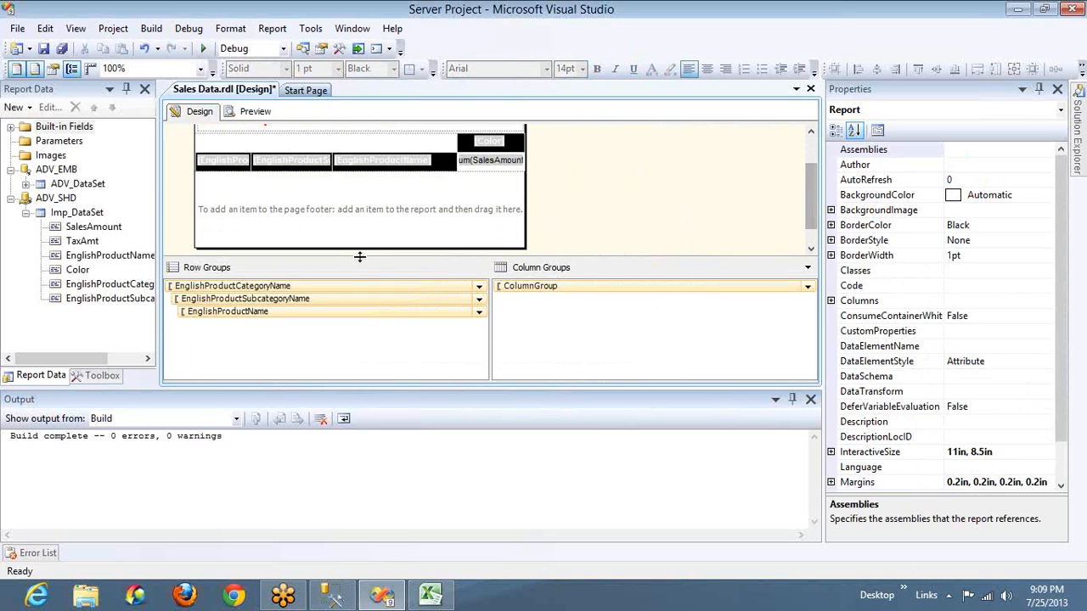
pyautogui.moveTo(376, 172)
pyautogui.mouseDown()
pyautogui.moveTo(377, 183)
pyautogui.moveTo(376, 162)
pyautogui.mouseUp()
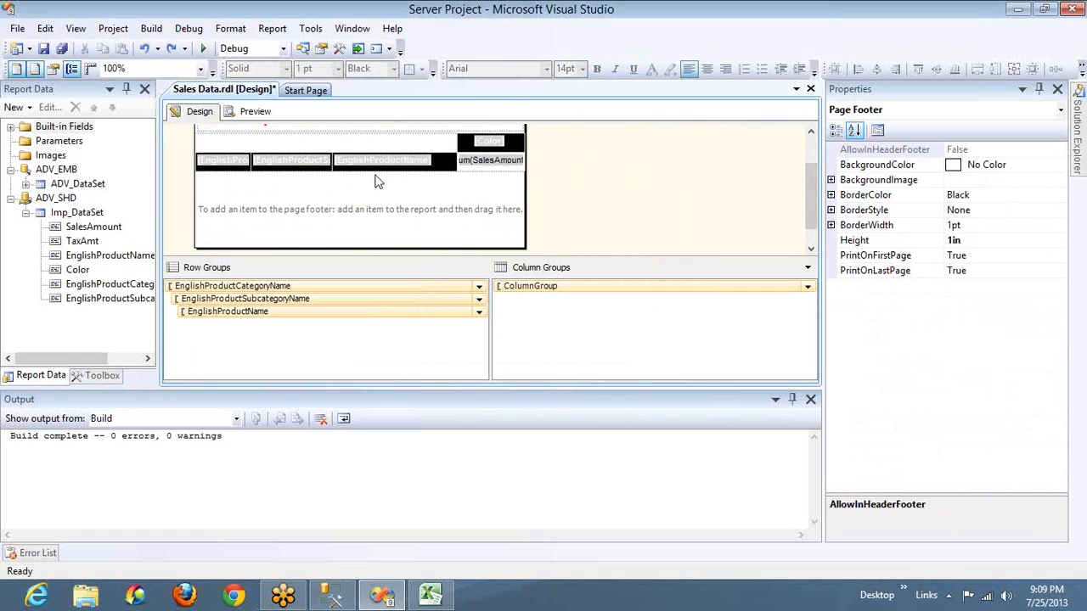
pyautogui.moveTo(369, 252); pyautogui.dragTo(370, 200)
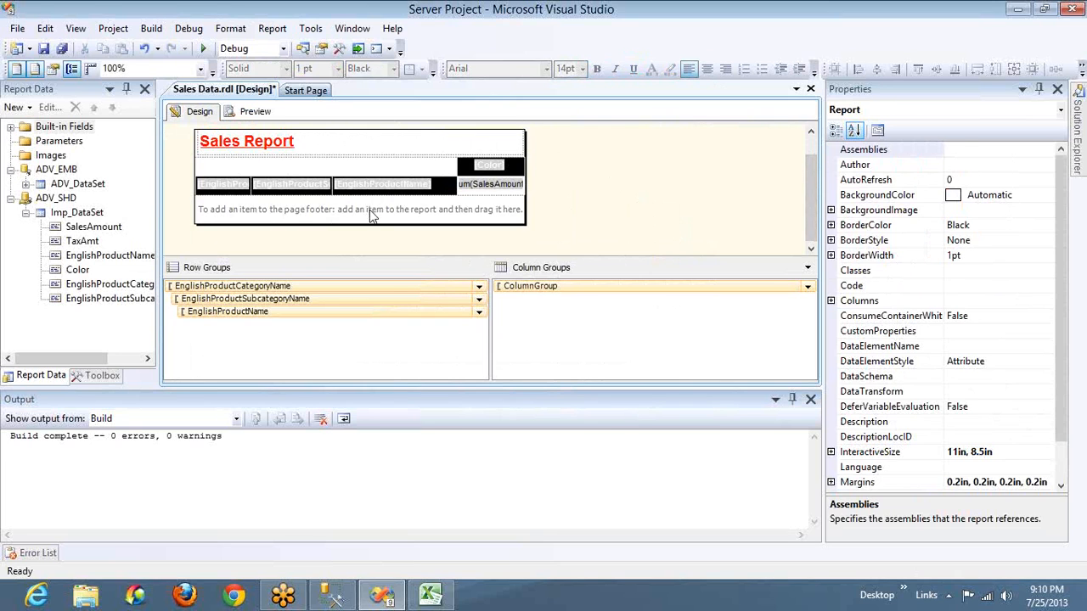
# Insert a text box in the page footer, move it to the footer's left edge, and trim the footer's height to fit
pyautogui.rightClick(369, 210)
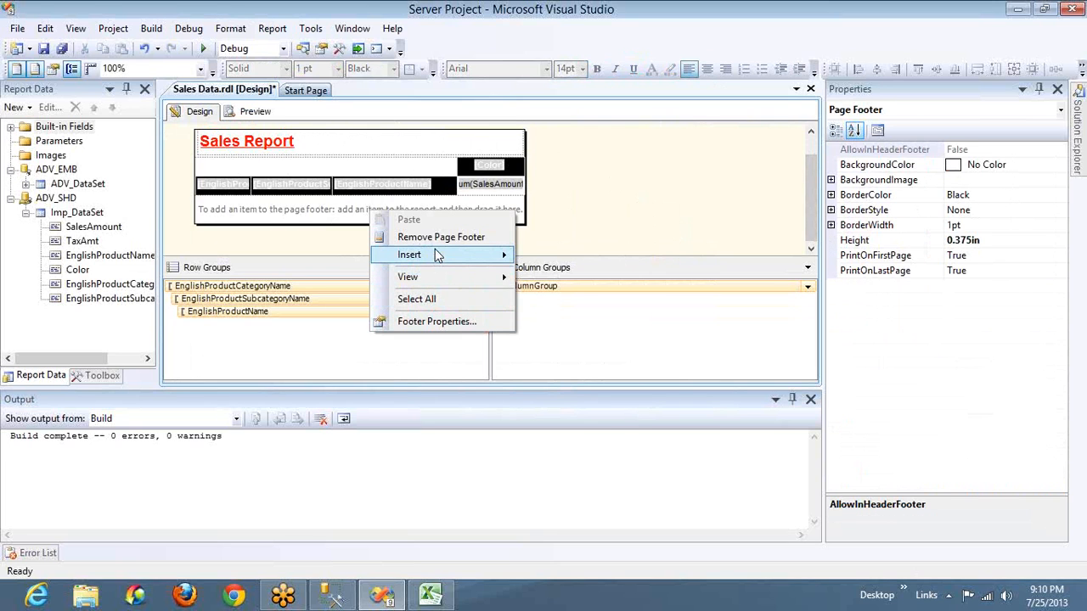
pyautogui.moveTo(435, 255)
pyautogui.click(551, 258)
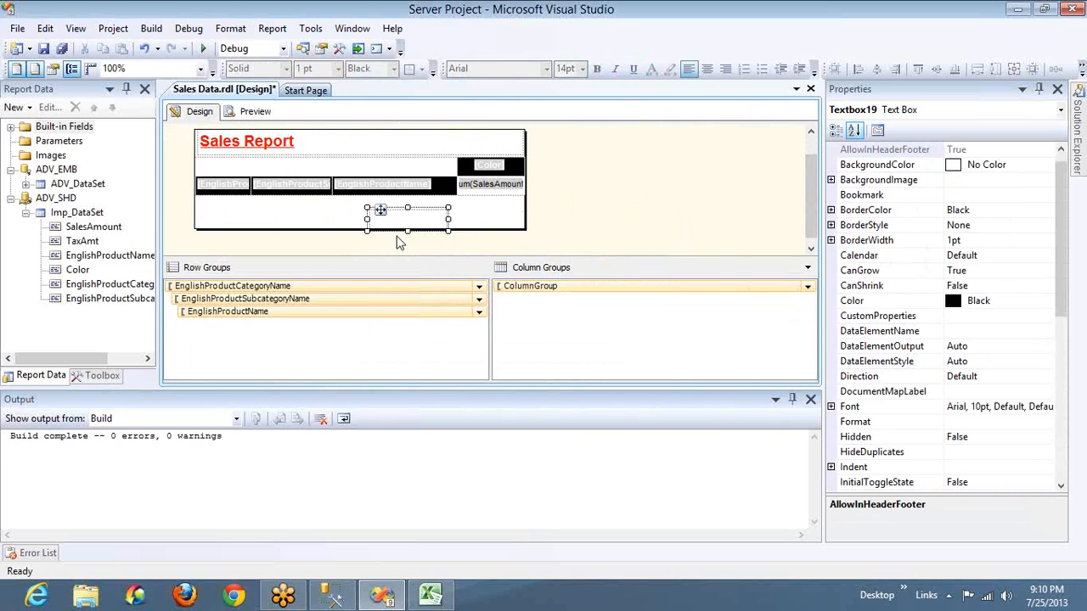
pyautogui.moveTo(404, 227); pyautogui.dragTo(241, 219)
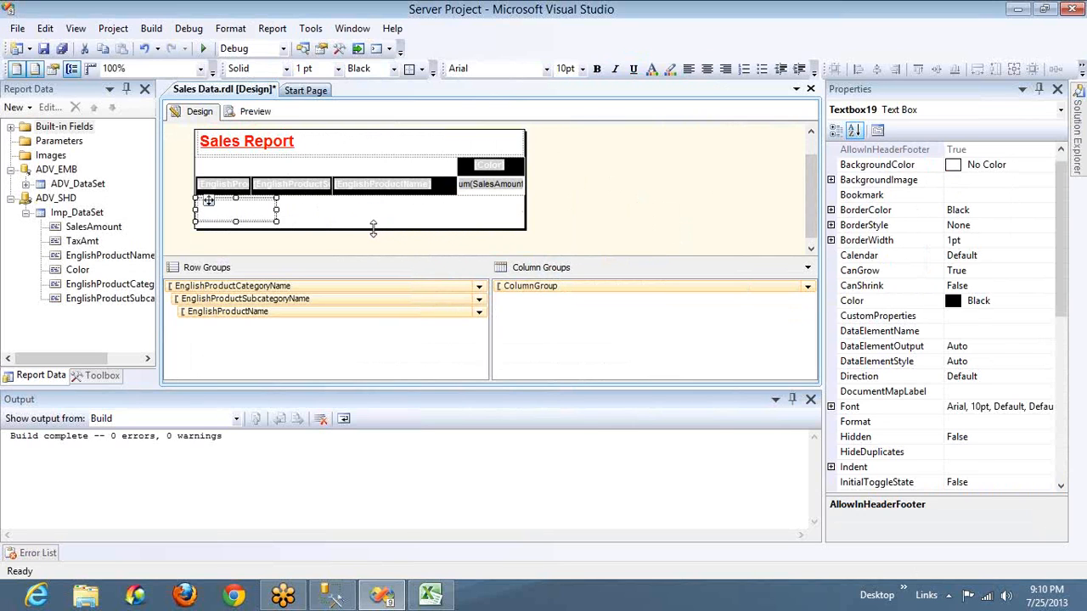
pyautogui.click(374, 231)
pyautogui.moveTo(373, 229); pyautogui.dragTo(373, 219)
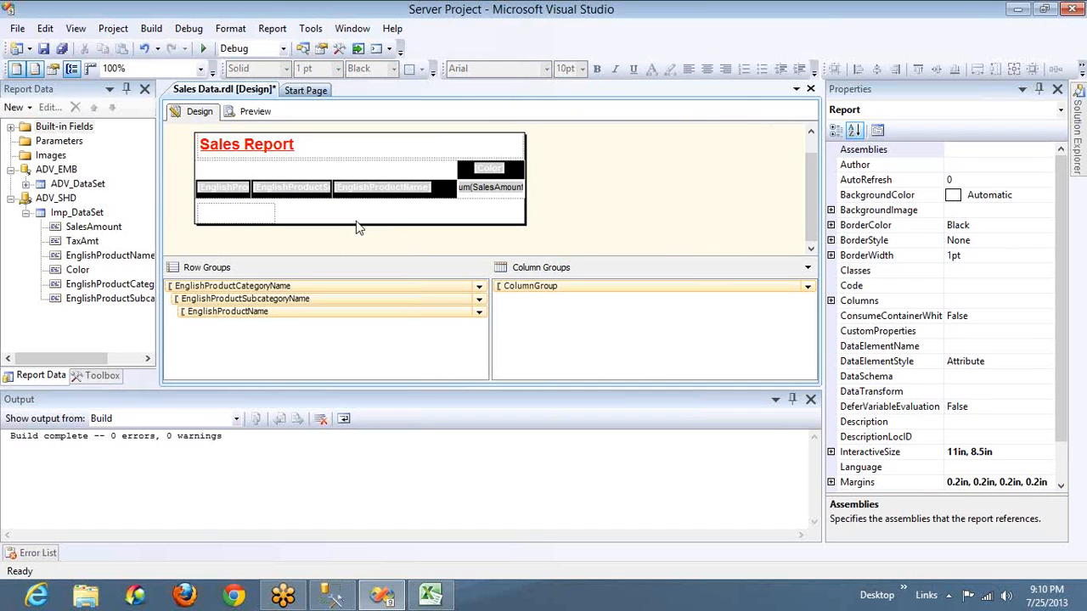
# Set the footer text box's expression to the built-in field =Globals!PageNumber
pyautogui.rightClick(253, 214)
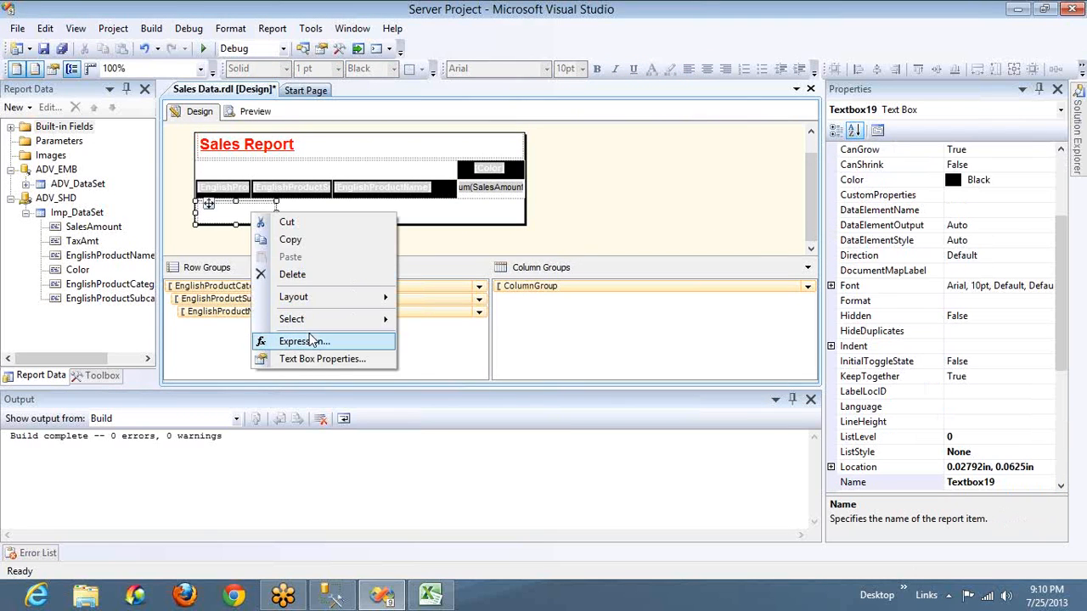
pyautogui.click(312, 339)
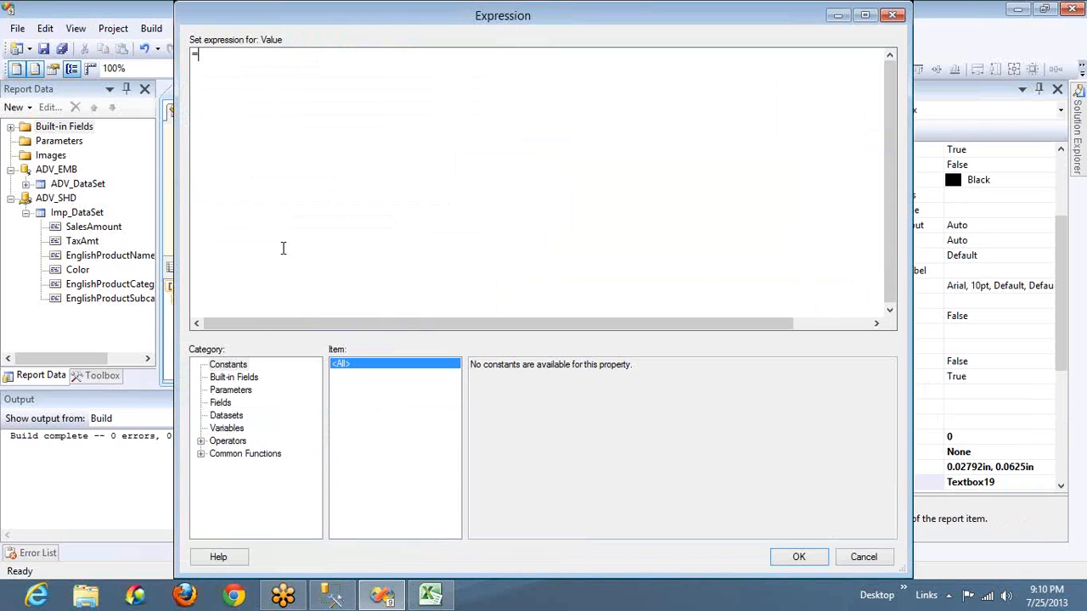
pyautogui.click(240, 377)
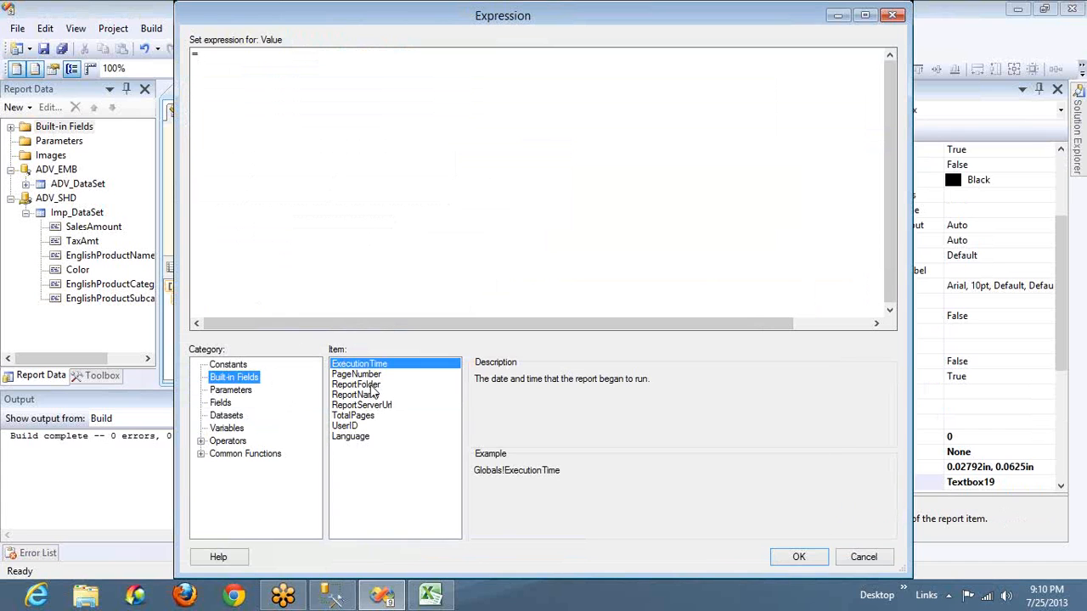
pyautogui.doubleClick(370, 376)
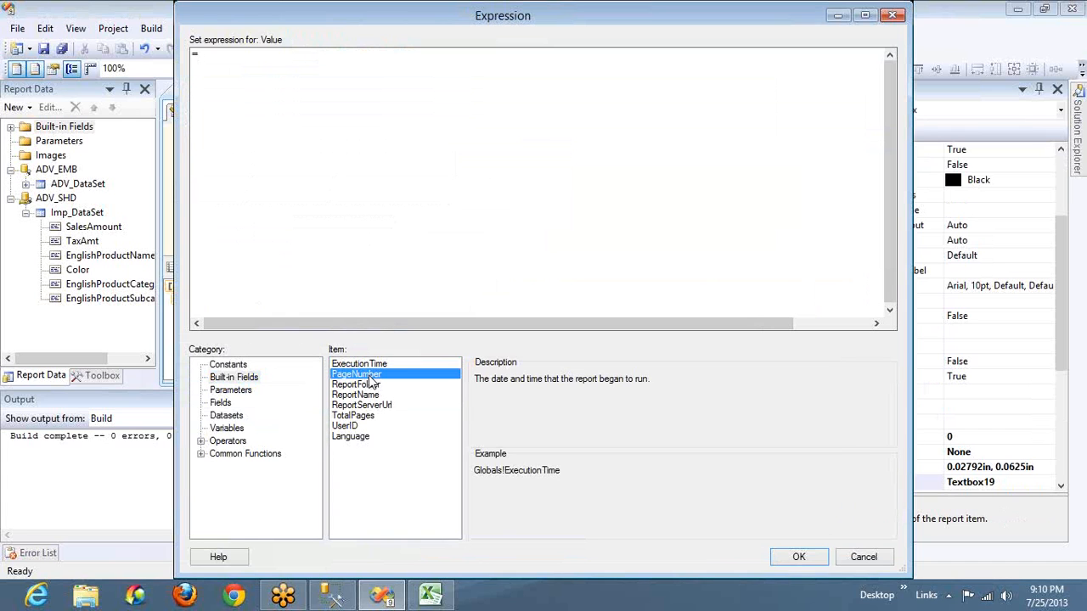
pyautogui.click(798, 557)
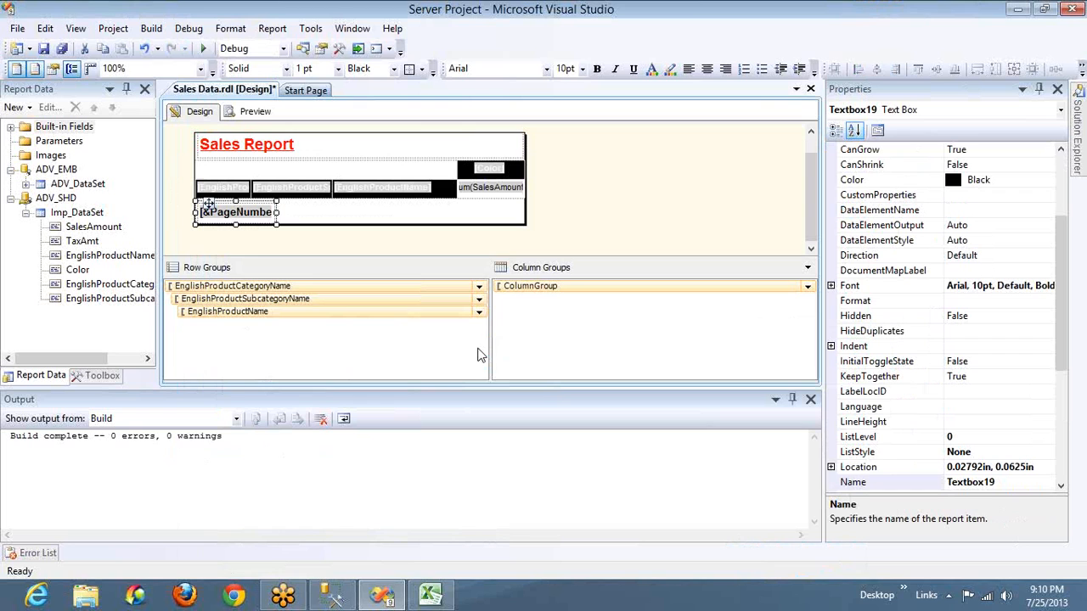
# Preview the report in print layout and normal view, checking the footer page number on the first two pages
pyautogui.click(255, 112)
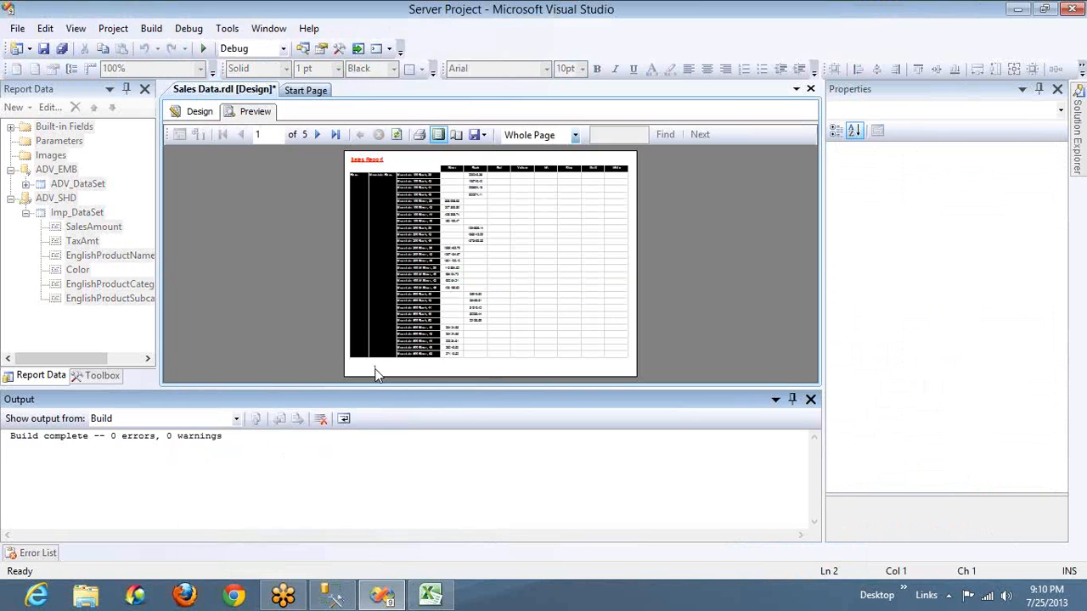
pyautogui.click(319, 136)
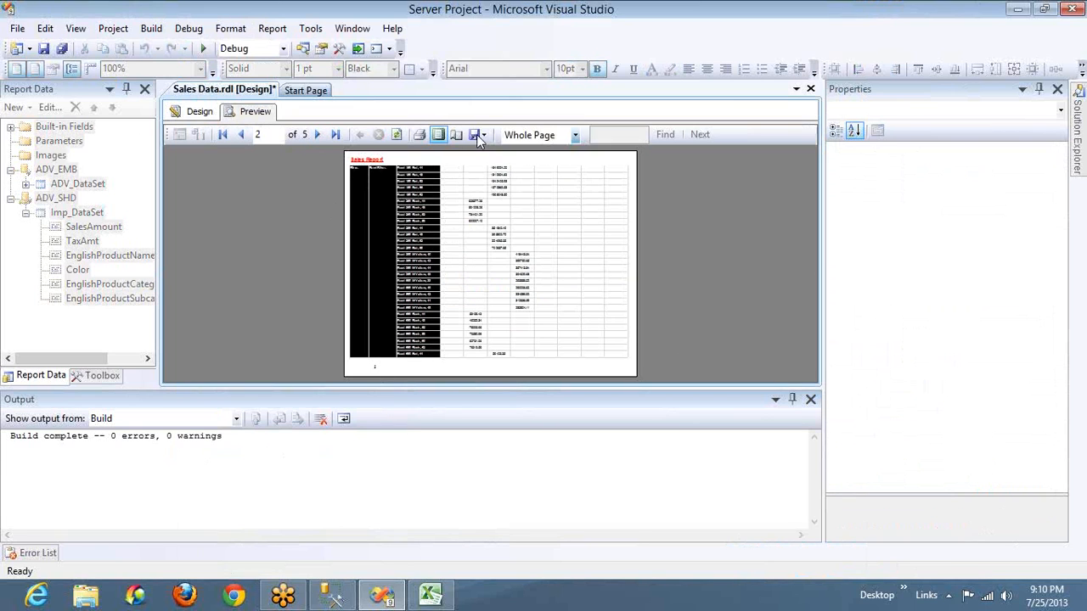
pyautogui.click(442, 132)
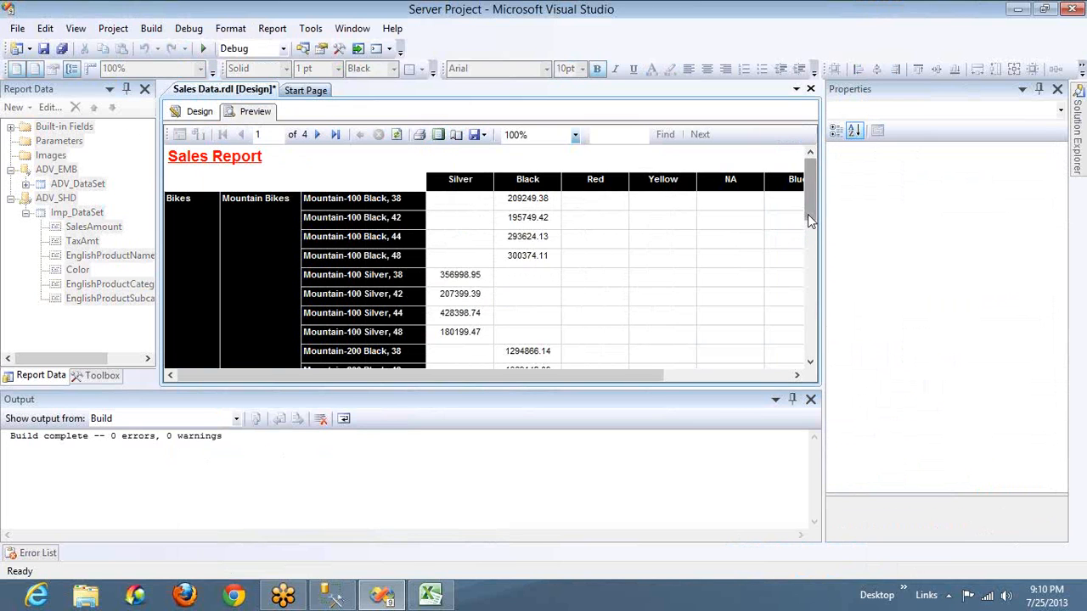
pyautogui.click(812, 349)
pyautogui.click(813, 348)
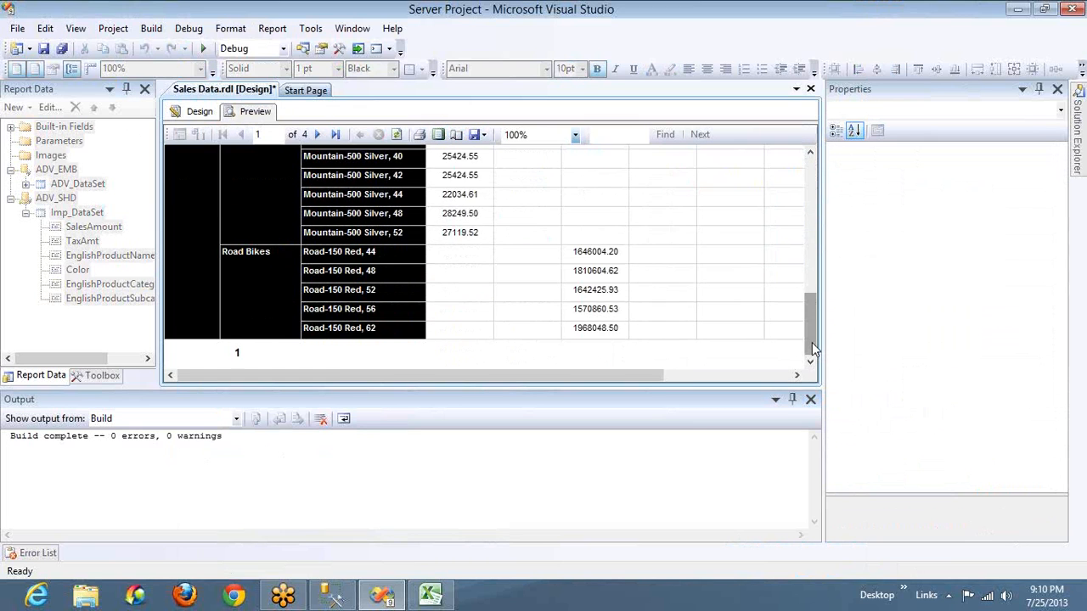
pyautogui.click(315, 134)
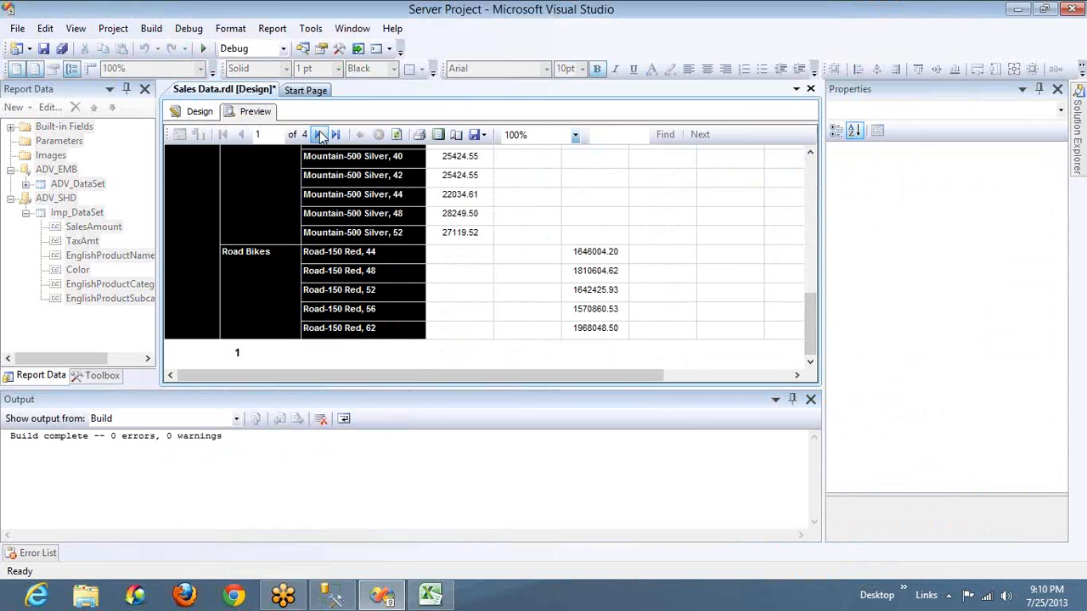
pyautogui.click(810, 336)
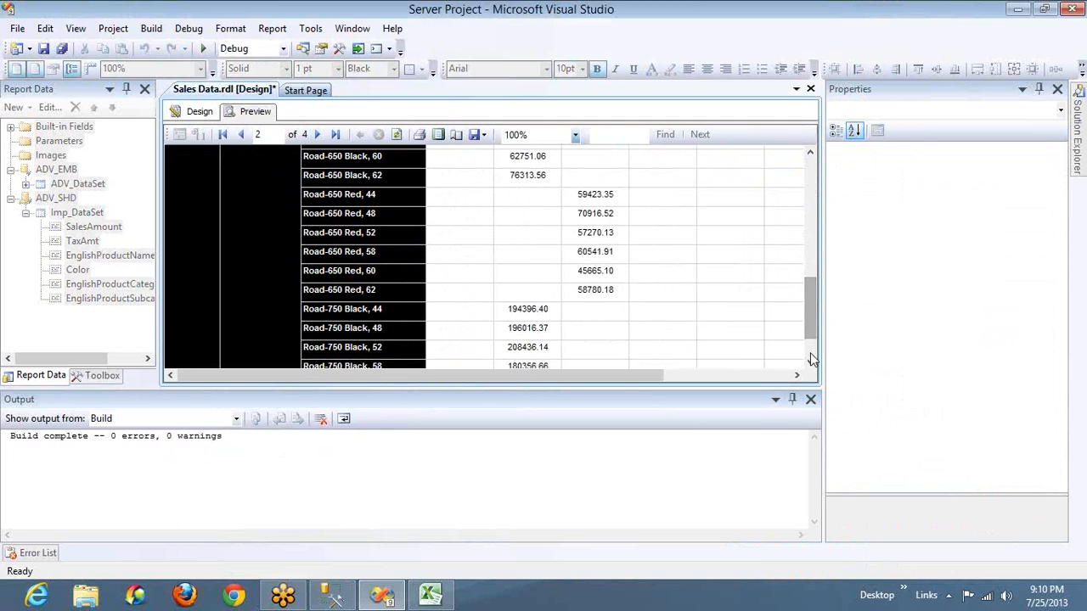
pyautogui.click(810, 352)
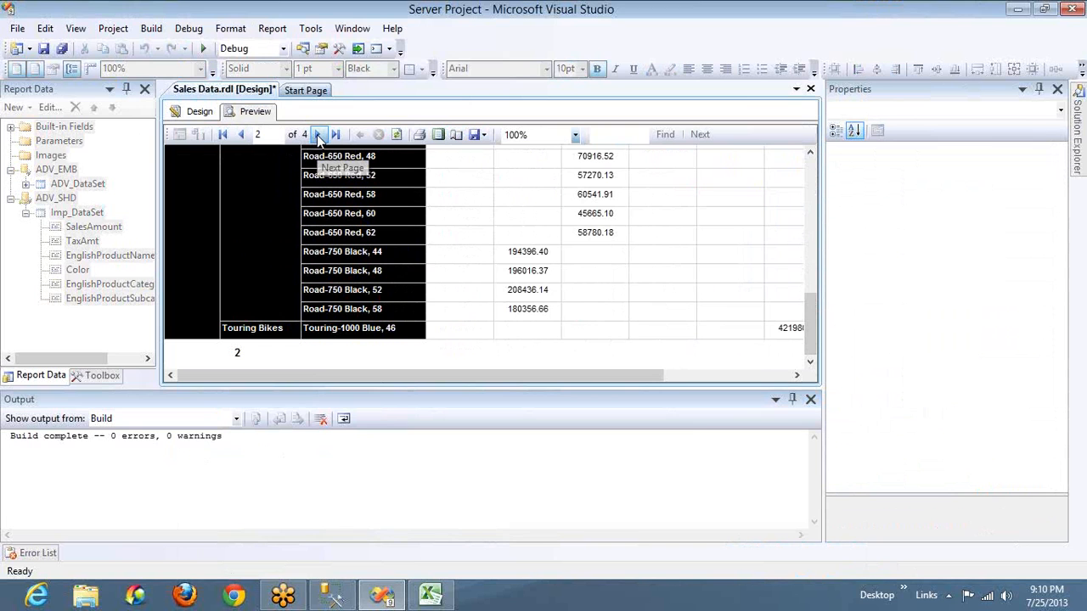
# Return to the report design and remove the page footer from the report
pyautogui.click(195, 112)
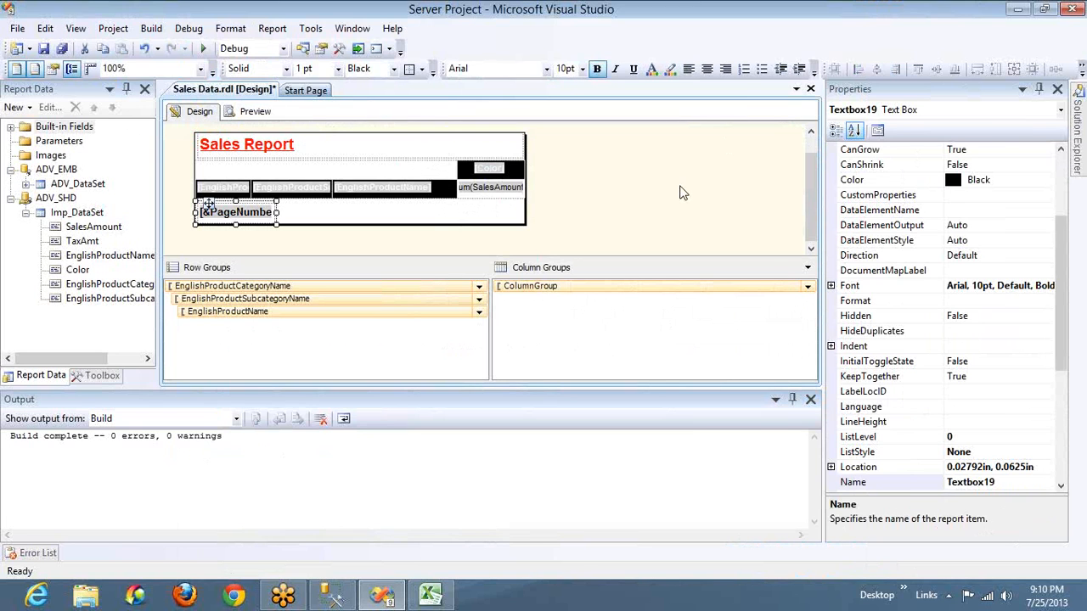
pyautogui.rightClick(681, 188)
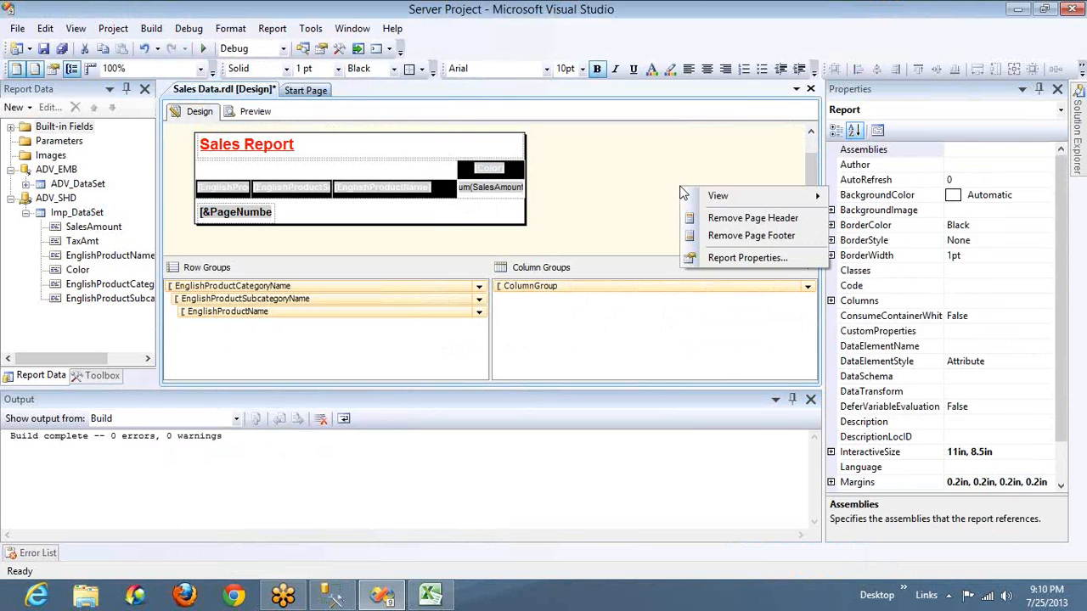
pyautogui.click(726, 238)
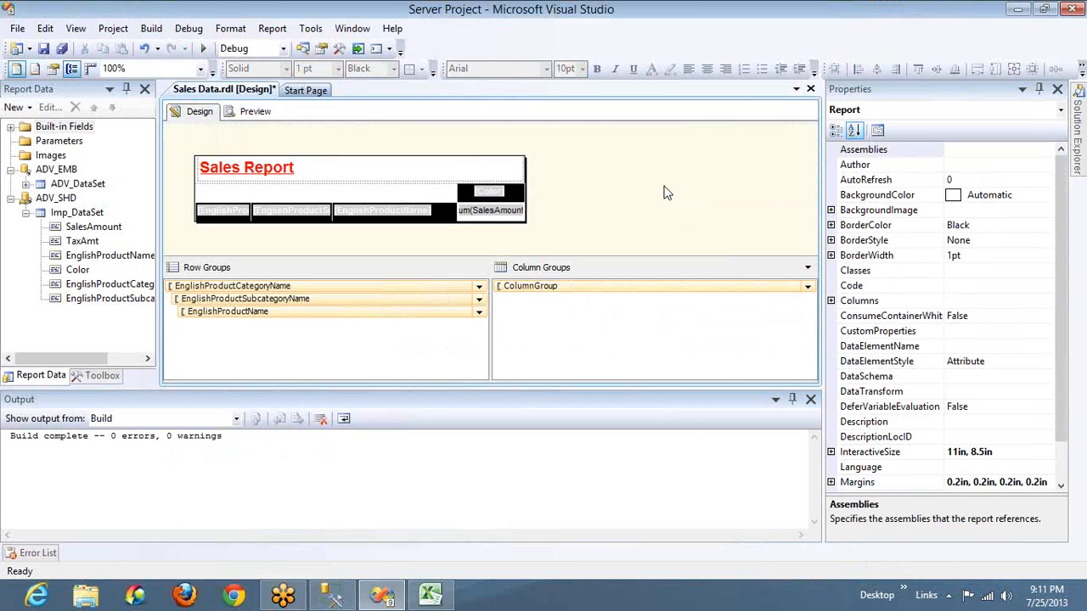
# Preview the report in print layout to examine the first page without the footer, comparing it with the report design
pyautogui.click(253, 111)
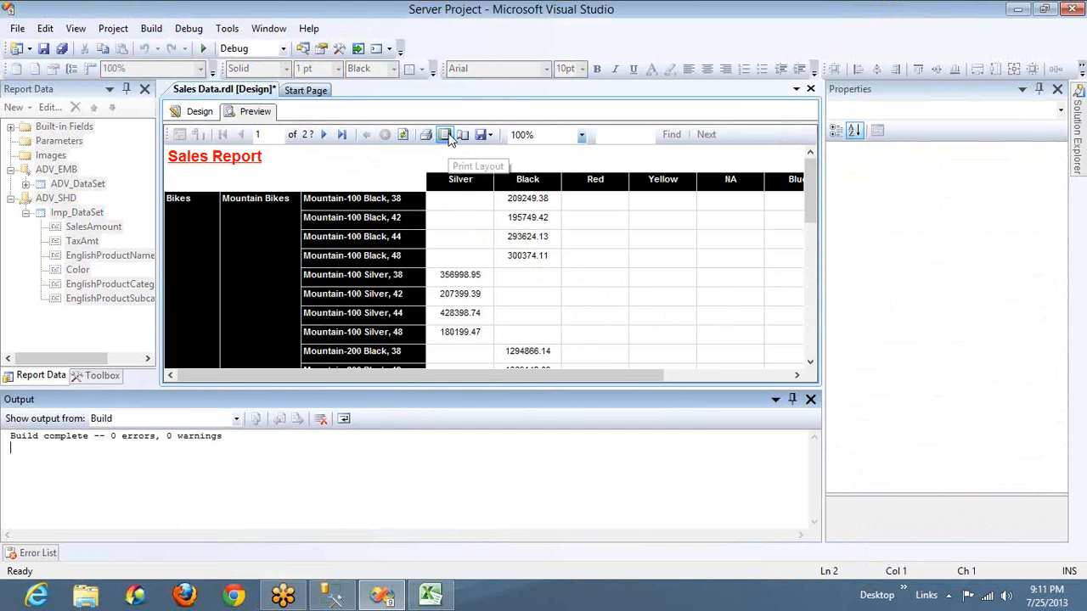
pyautogui.click(446, 135)
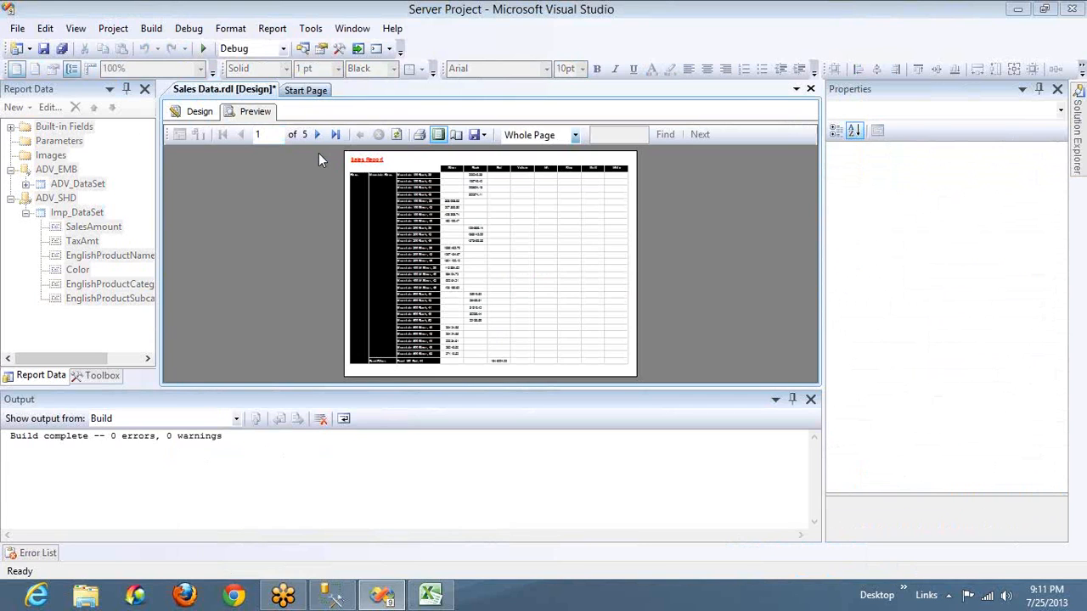
pyautogui.click(200, 117)
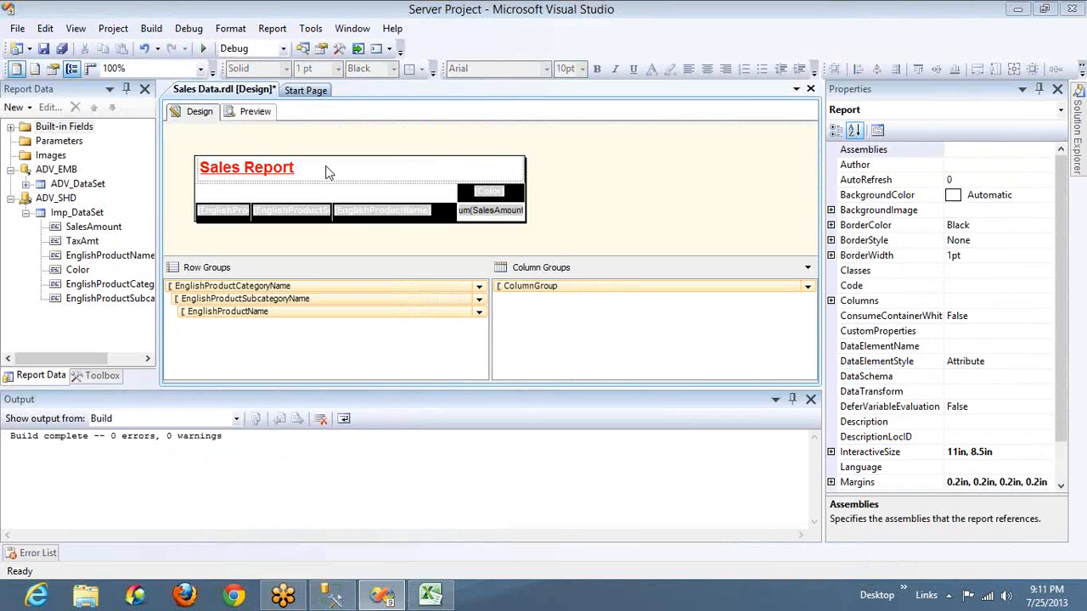
pyautogui.click(264, 119)
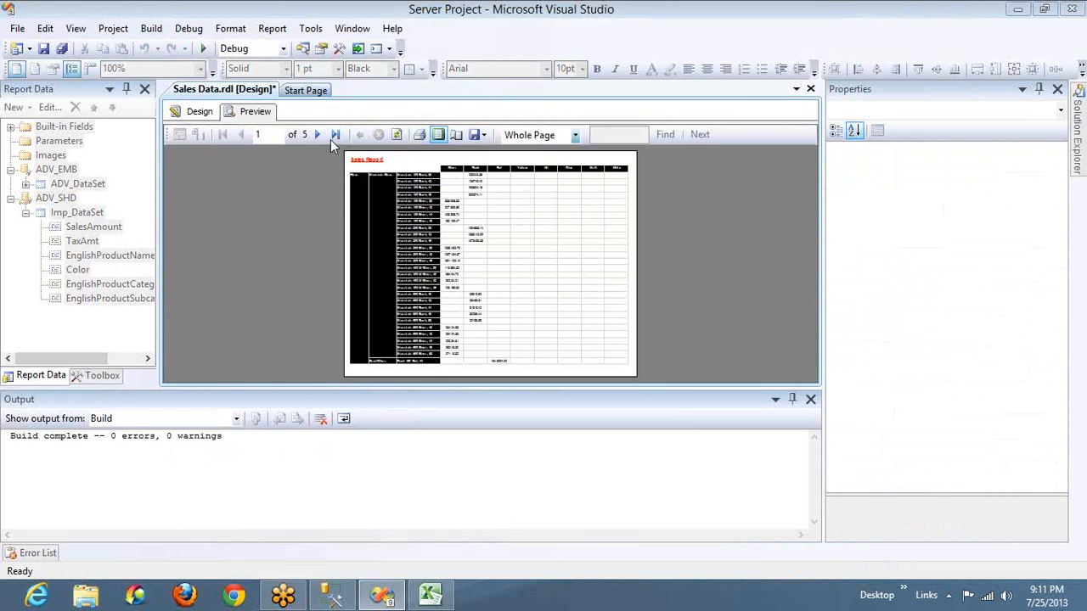
# Switch the preview back to normal view and page forward to page 4, checking the Sales Report header on each page
pyautogui.click(443, 133)
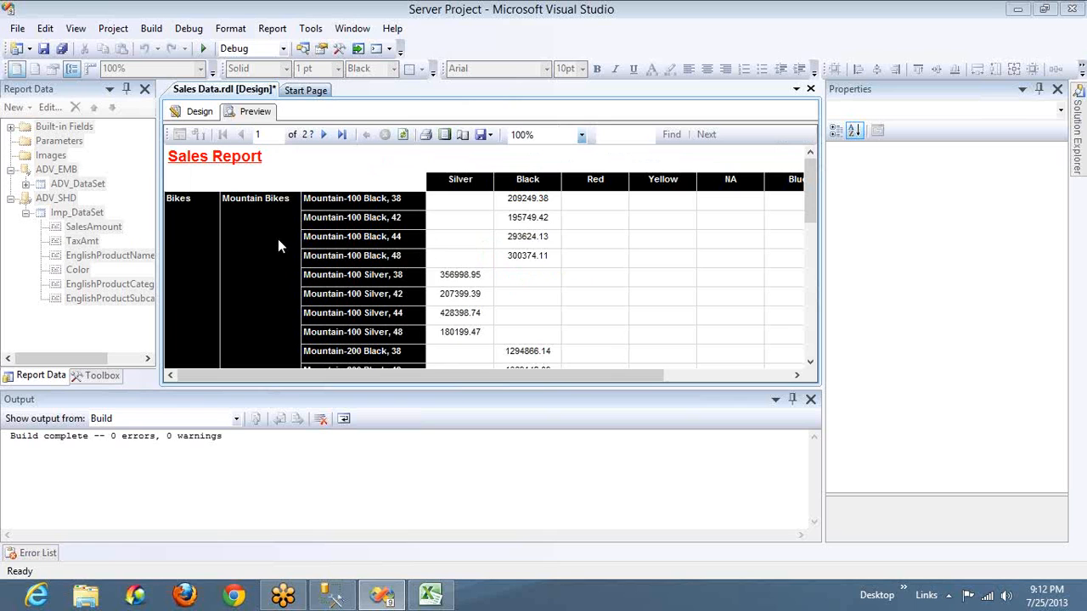
pyautogui.click(323, 136)
pyautogui.click(323, 136)
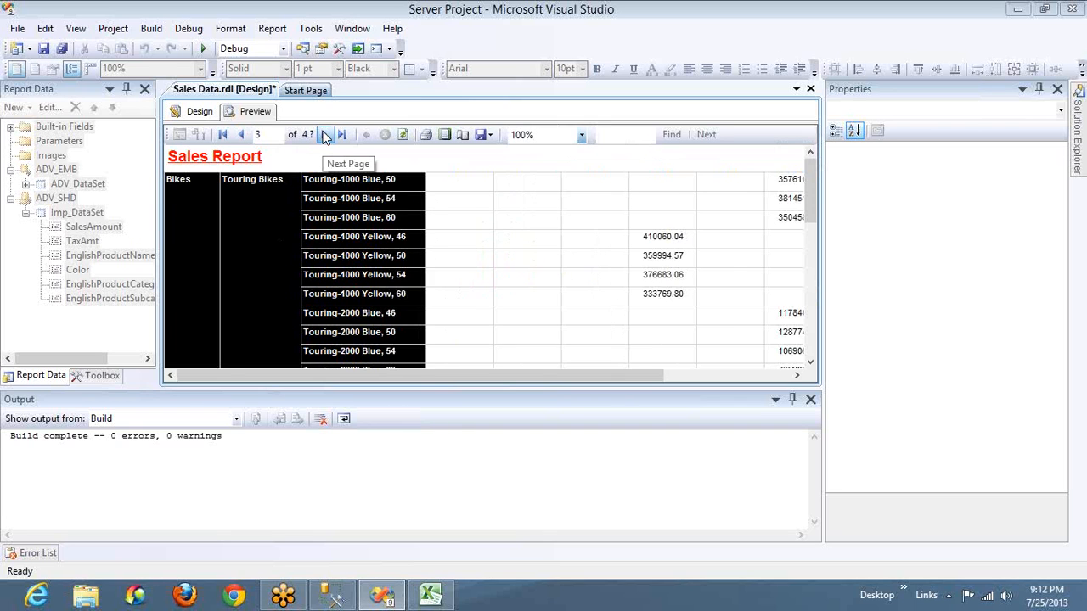
pyautogui.click(325, 136)
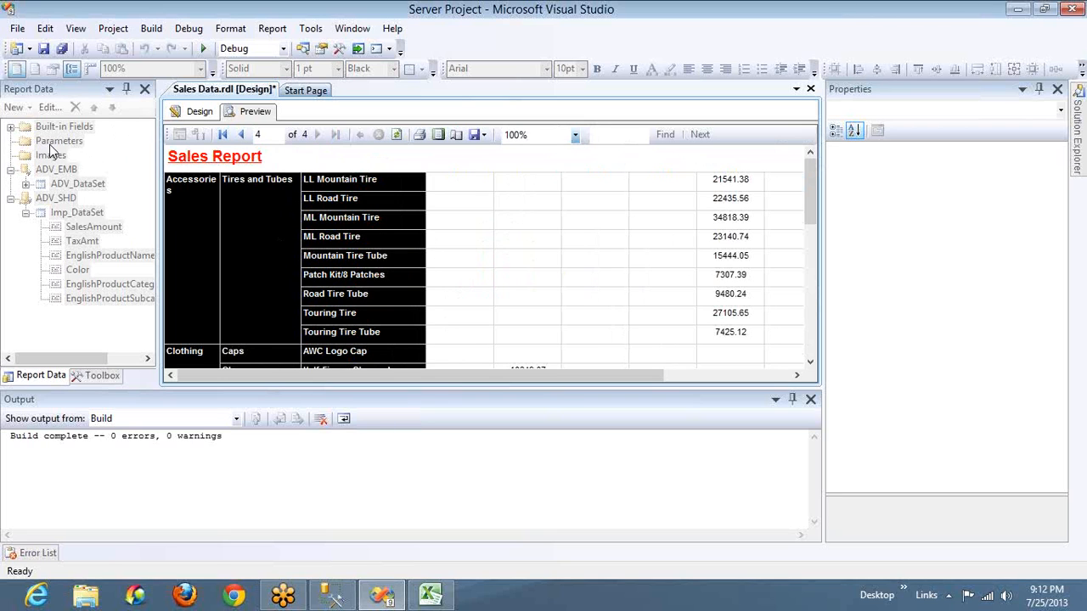
# Look at the report design again, then page back through the preview from page 4 to page 1
pyautogui.click(198, 113)
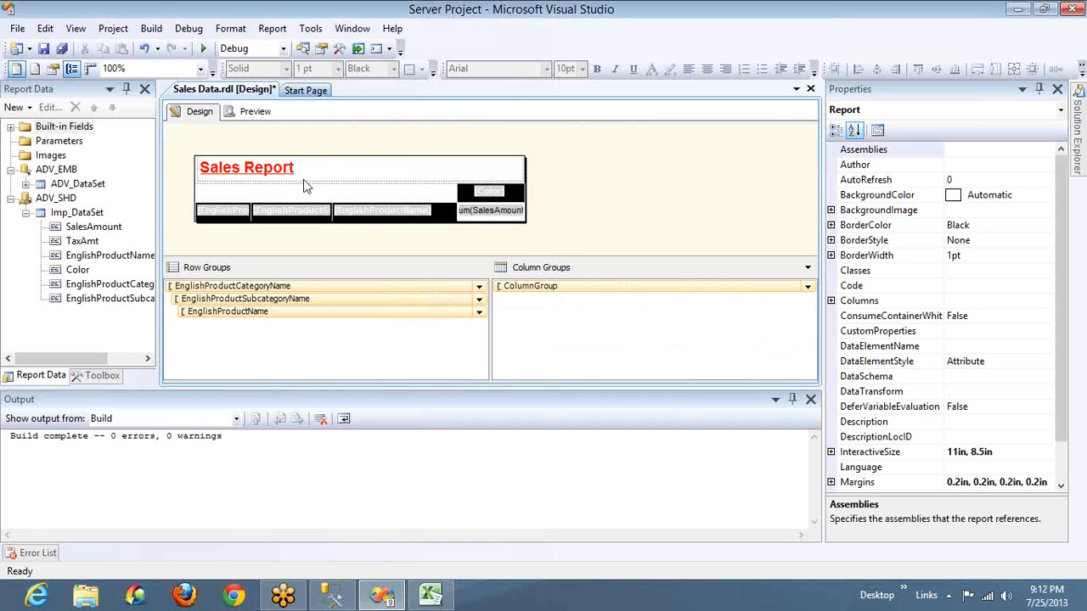
pyautogui.click(253, 111)
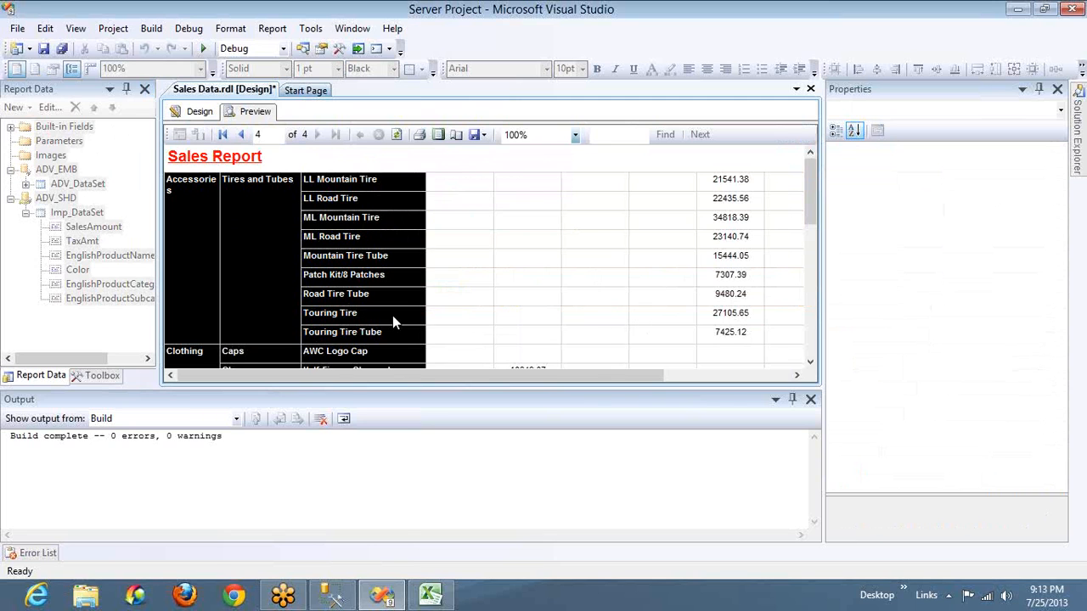
pyautogui.click(242, 136)
pyautogui.click(242, 136)
pyautogui.click(242, 136)
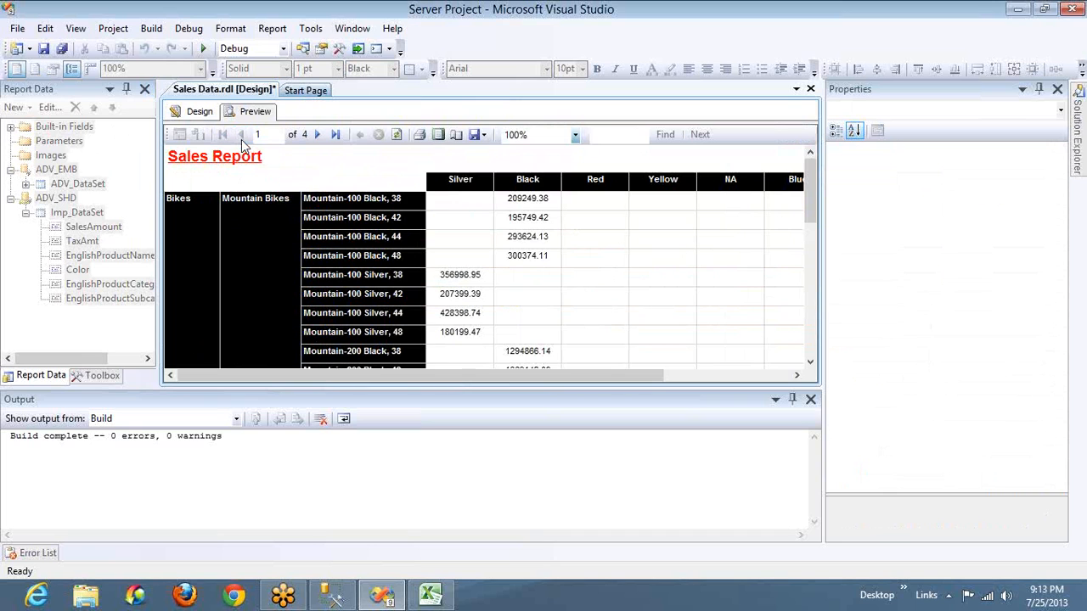
# Review the report design once more and preview the first page in normal view and print layout
pyautogui.click(197, 116)
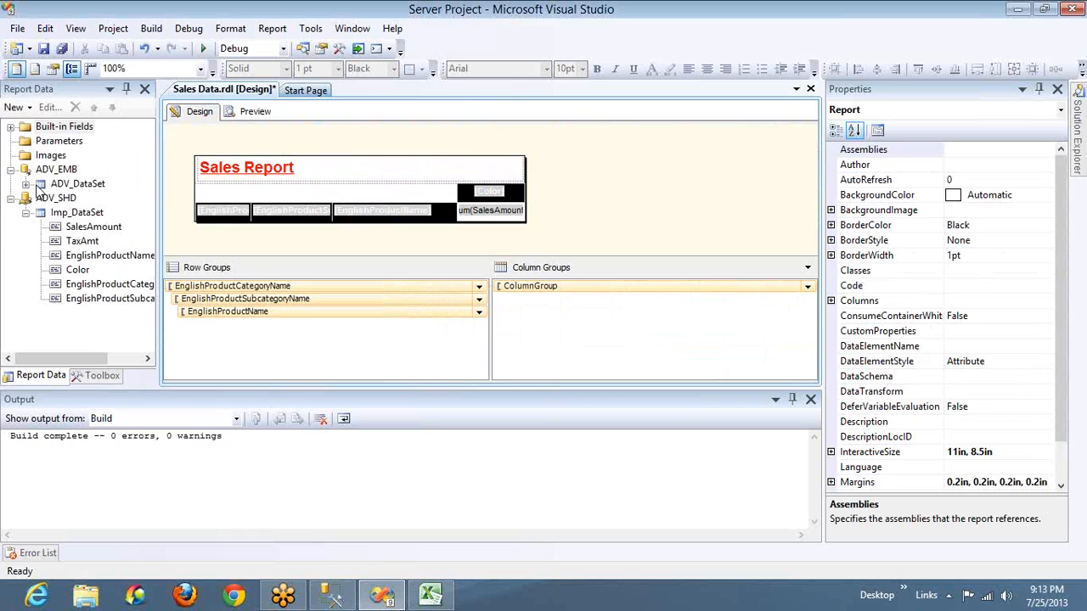
pyautogui.click(109, 171)
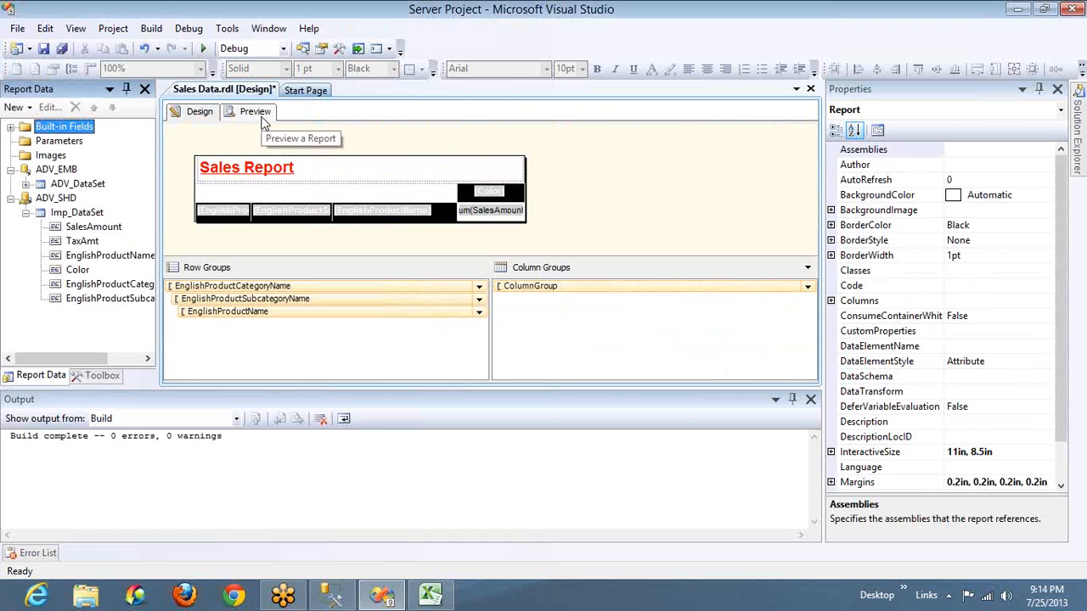
pyautogui.click(255, 112)
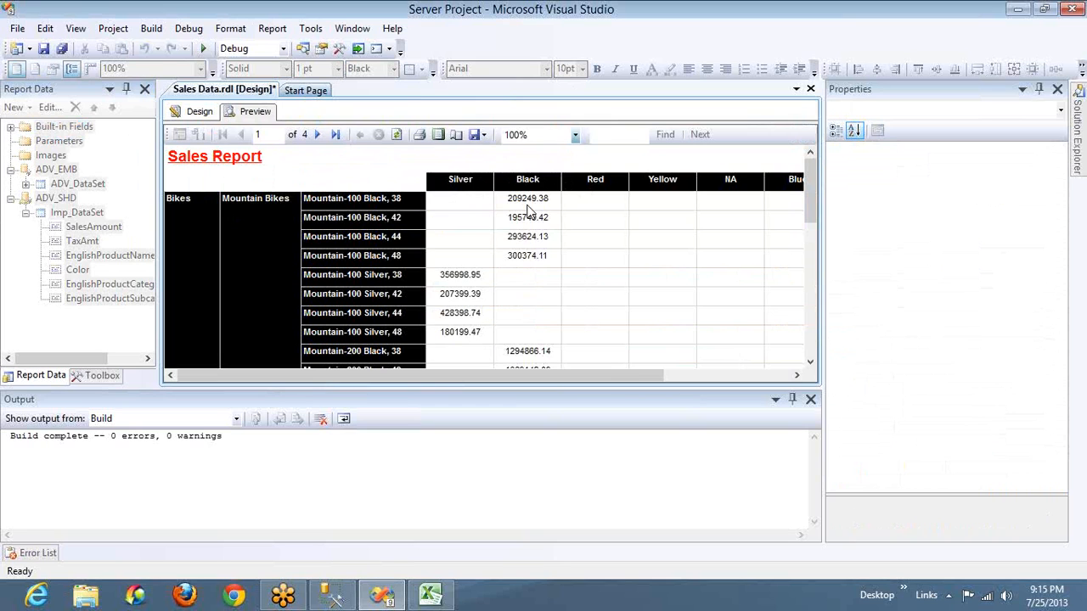
pyautogui.click(439, 135)
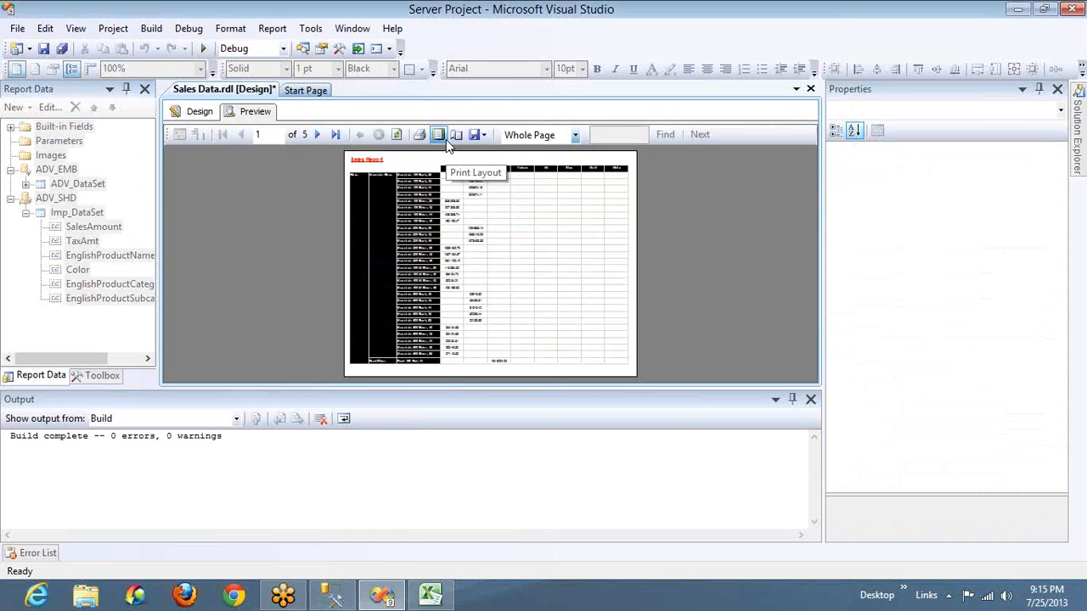